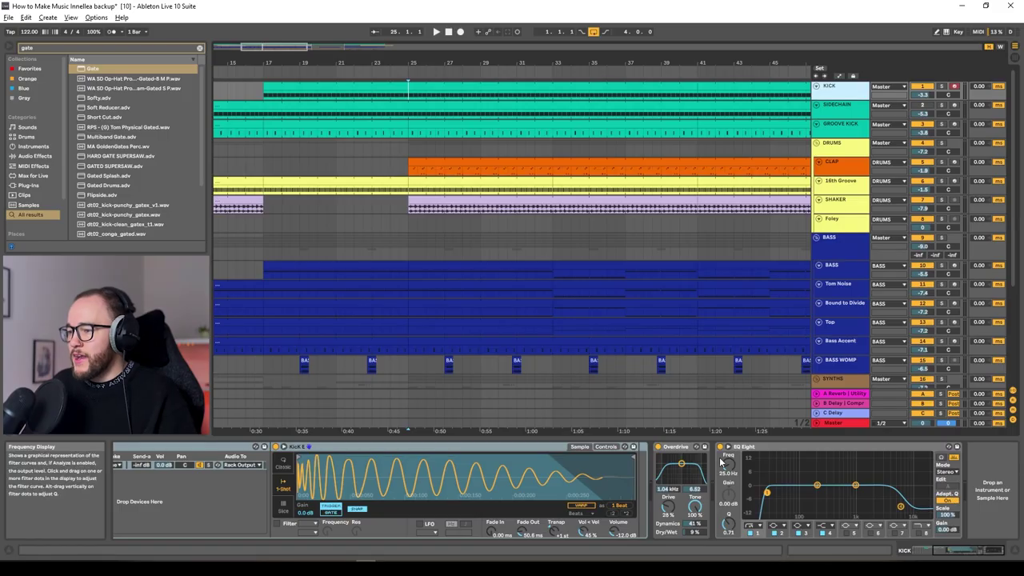
Play the KICK track with its EQ Eight and Overdrive bypassed and re-enabled to compare the sound
{"action": "left_click", "coordinate": [721, 447]}
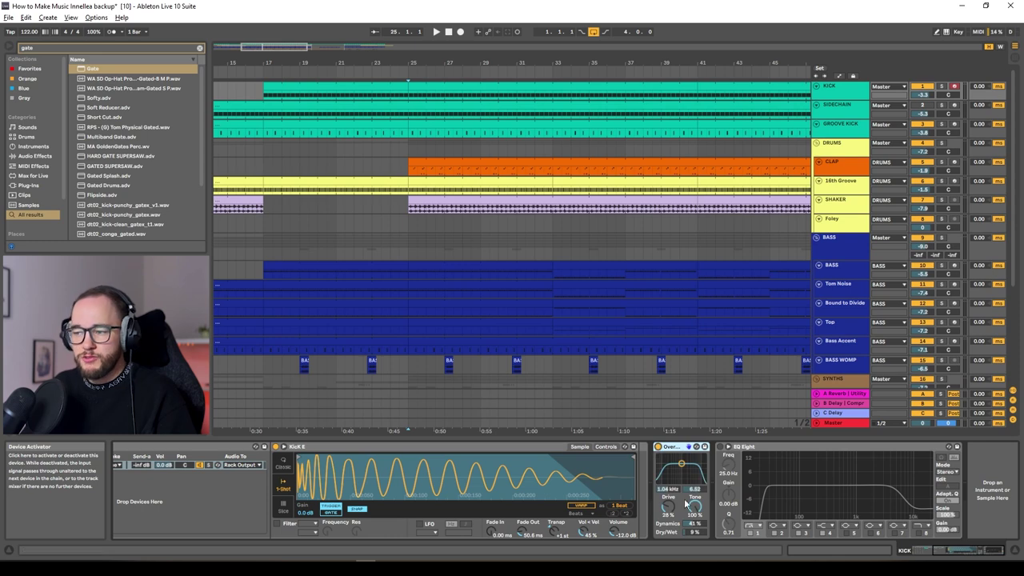
{"action": "key", "text": "space"}
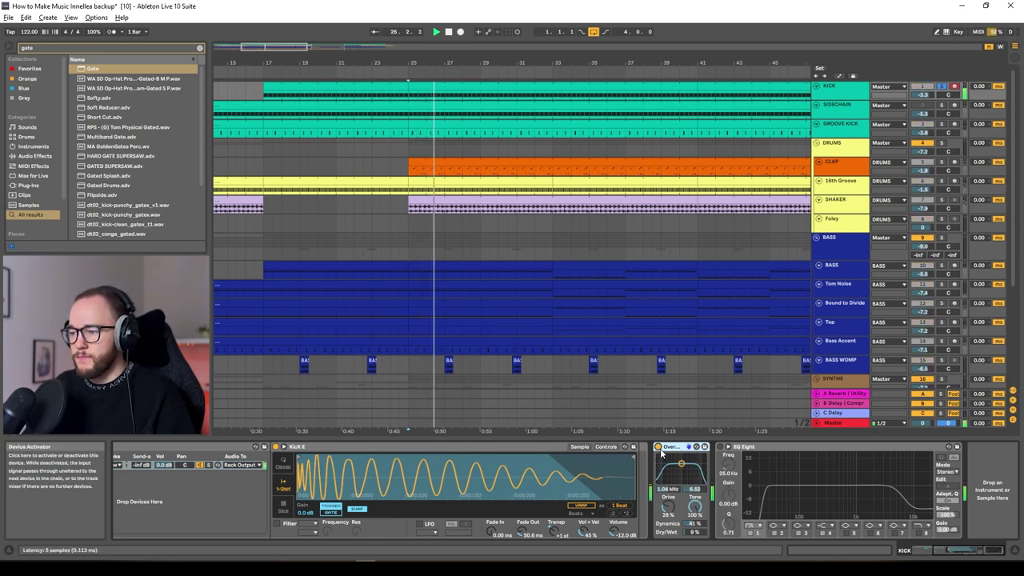
{"action": "left_click", "coordinate": [657, 447]}
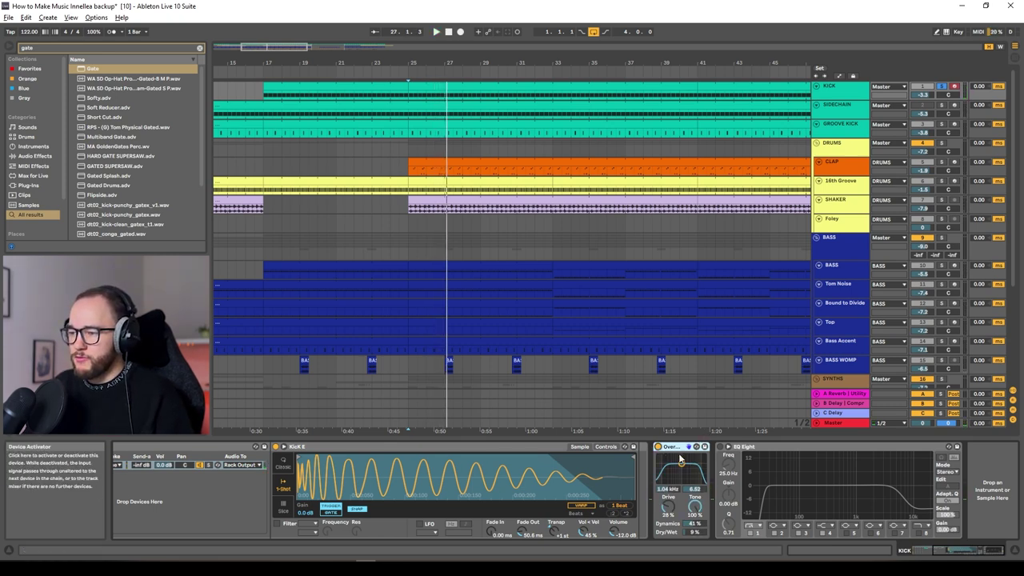
{"action": "left_click", "coordinate": [721, 448]}
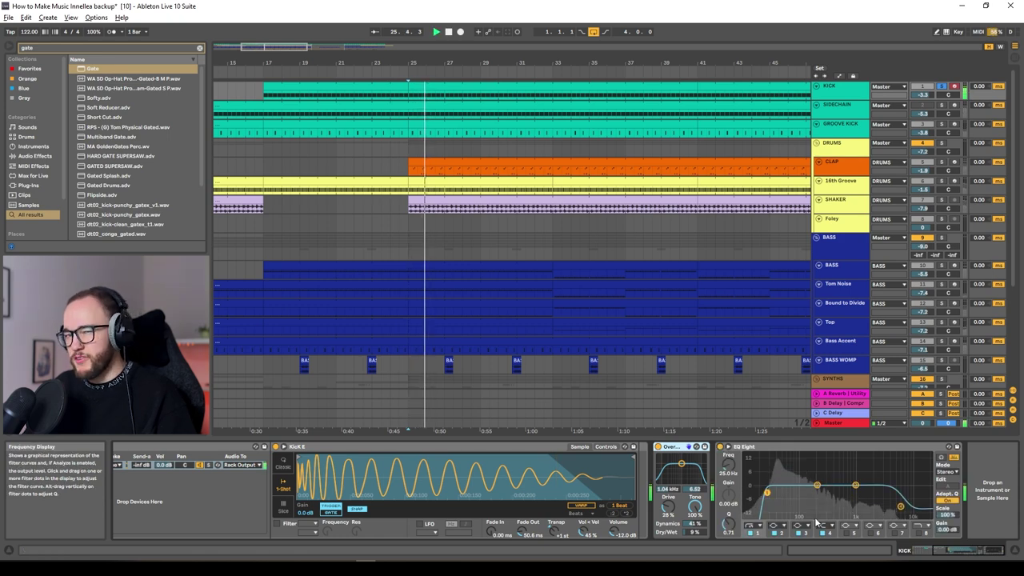
{"action": "key", "text": "space"}
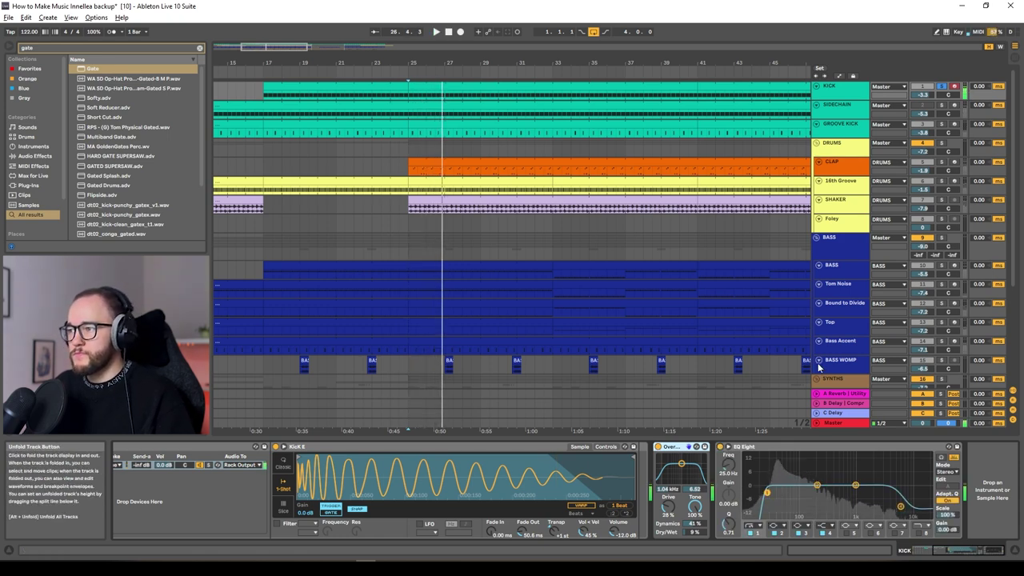
Solo the GROOVE KICK track alongside the KICK and bring up its device chain
{"action": "left_click", "coordinate": [863, 109]}
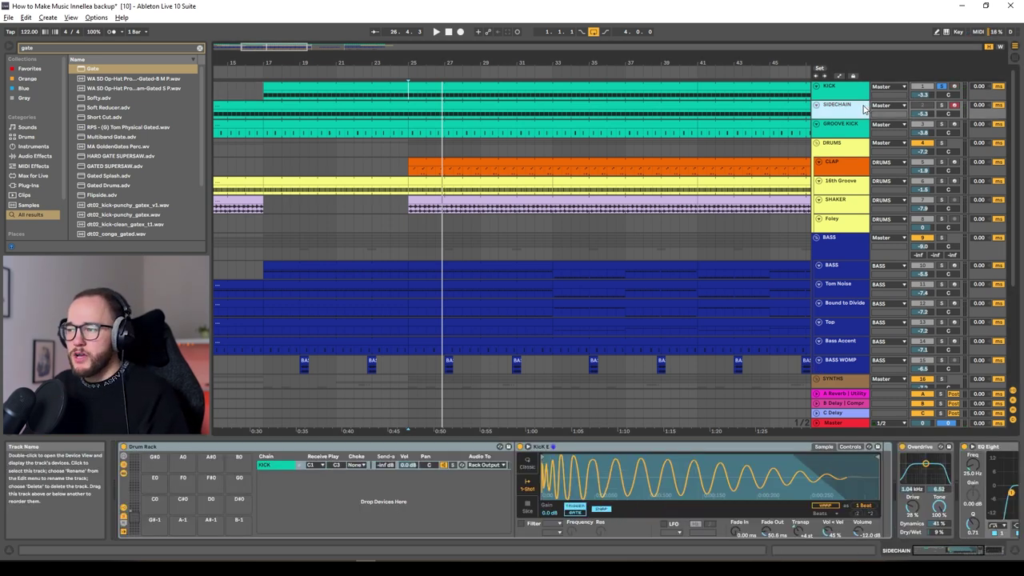
{"action": "left_click", "coordinate": [888, 124]}
{"action": "left_click", "coordinate": [839, 130]}
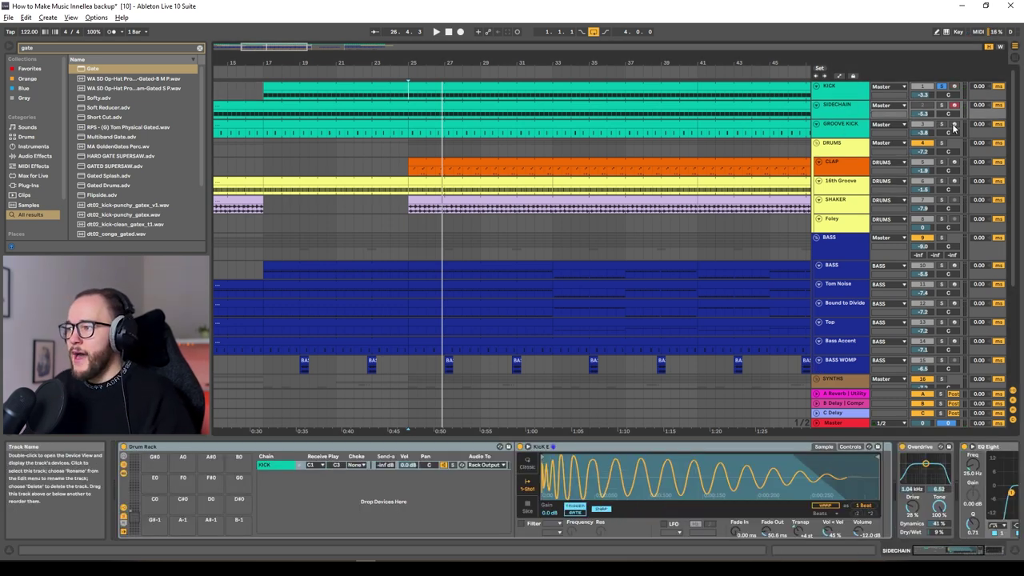
{"action": "left_click", "coordinate": [851, 131]}
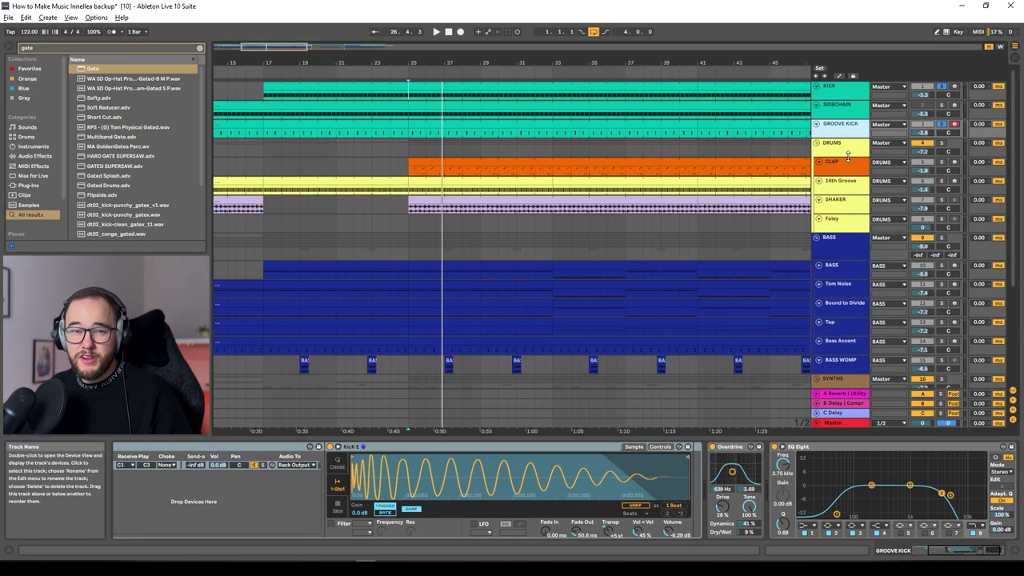
Examine the note pattern in the GROOVE KICK clip, listen to it with the kick, and return to the track's devices
{"action": "left_click", "coordinate": [846, 112]}
{"action": "left_click", "coordinate": [846, 131]}
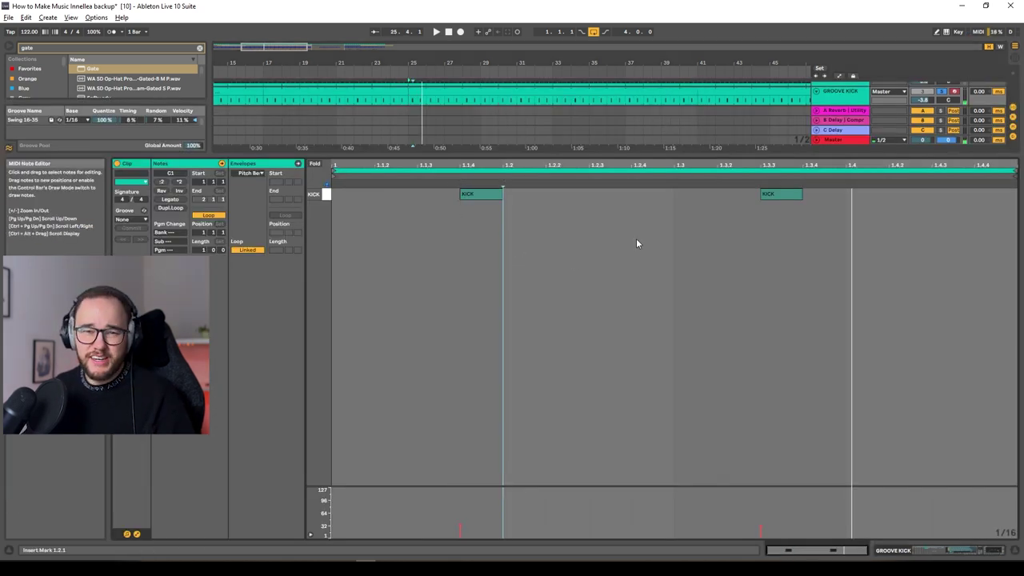
{"action": "key", "text": "space"}
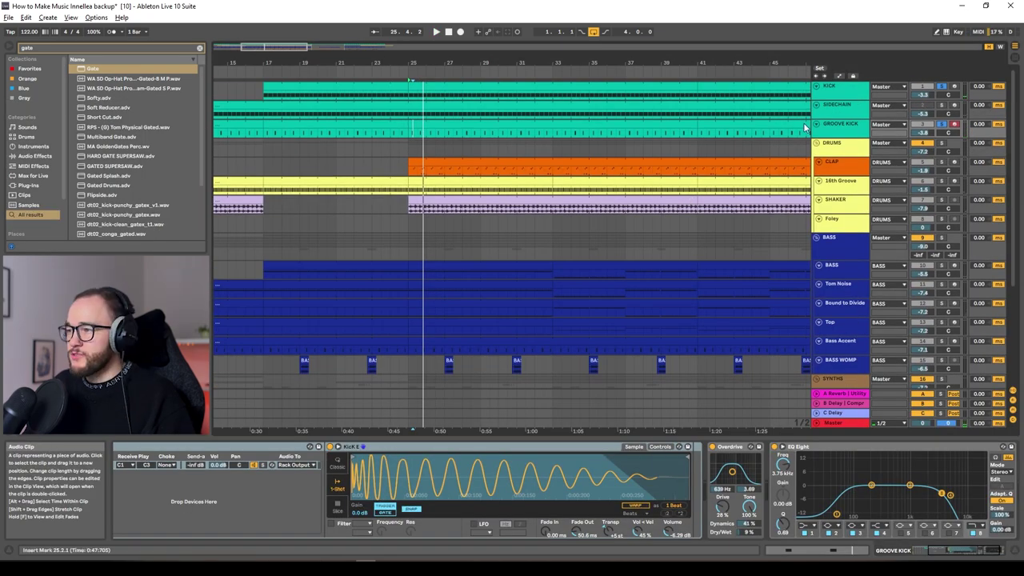
{"action": "left_click", "coordinate": [825, 128]}
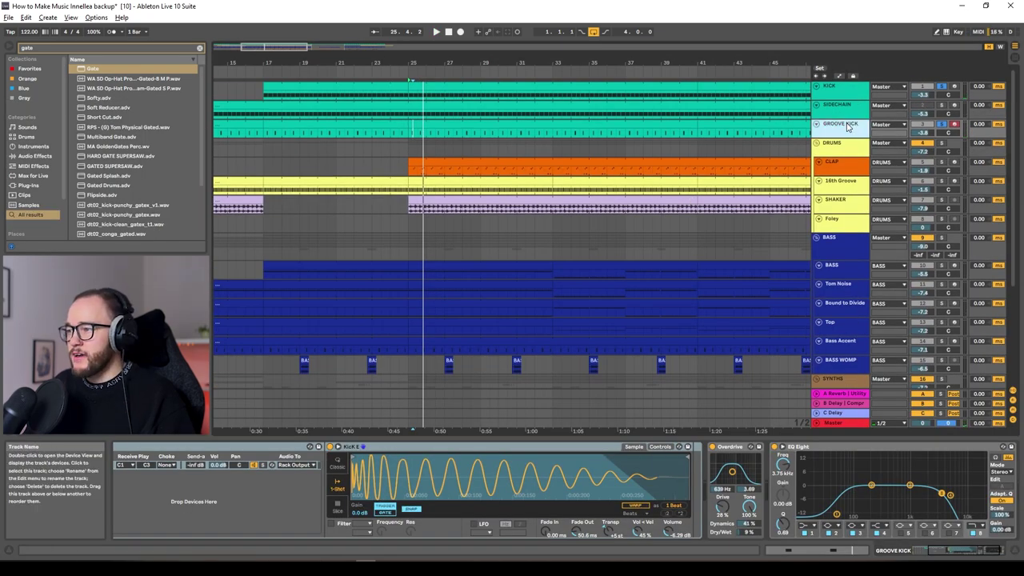
{"action": "scroll", "coordinate": [725, 466], "scroll_direction": "down", "scroll_amount": 2}
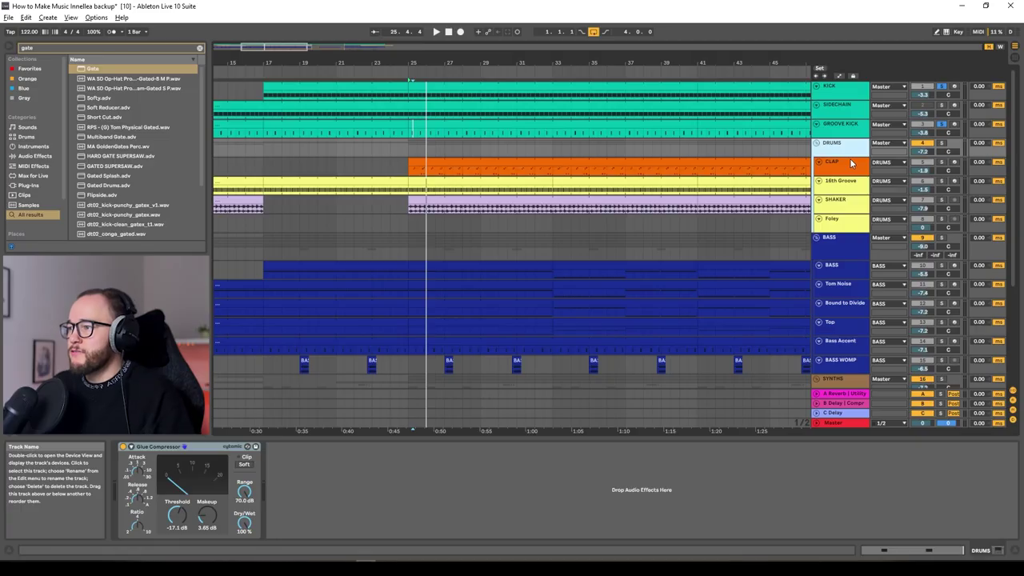
Solo the CLAP track and preview its Clap Vinyl SP, Clap-909 and Snare-707 layers one by one
{"action": "left_click", "coordinate": [850, 159]}
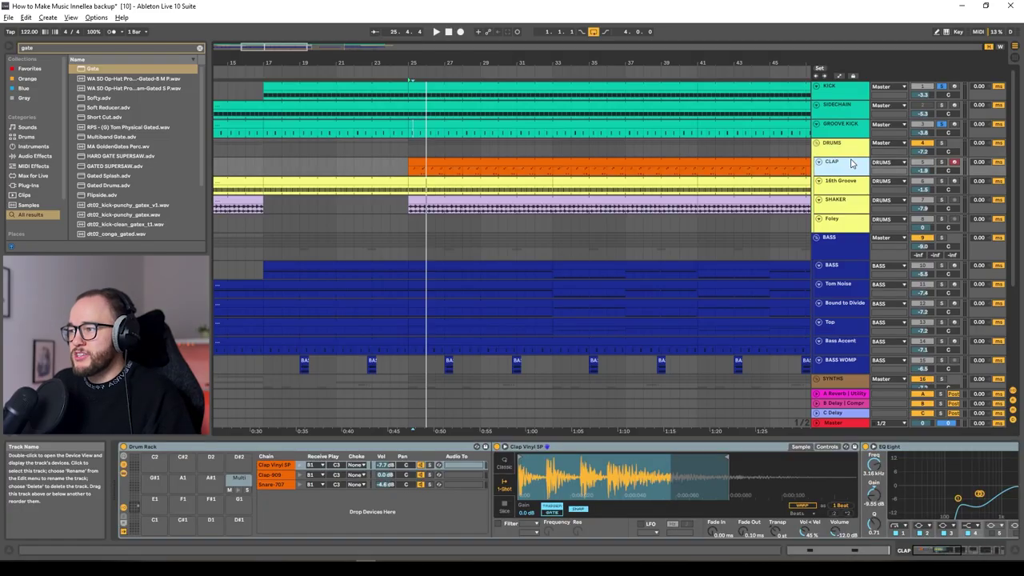
{"action": "left_click", "coordinate": [942, 162]}
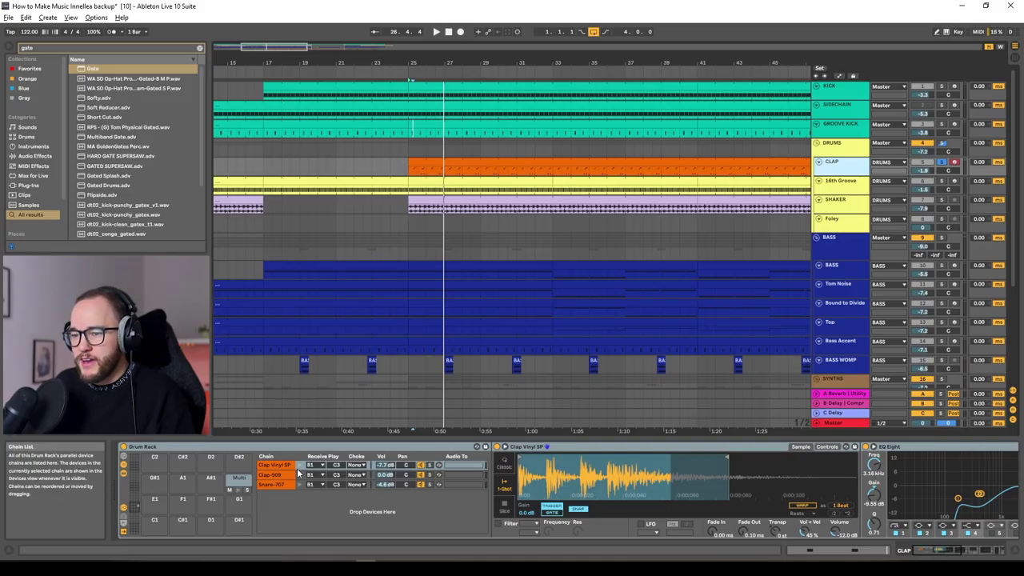
{"action": "left_click", "coordinate": [300, 466]}
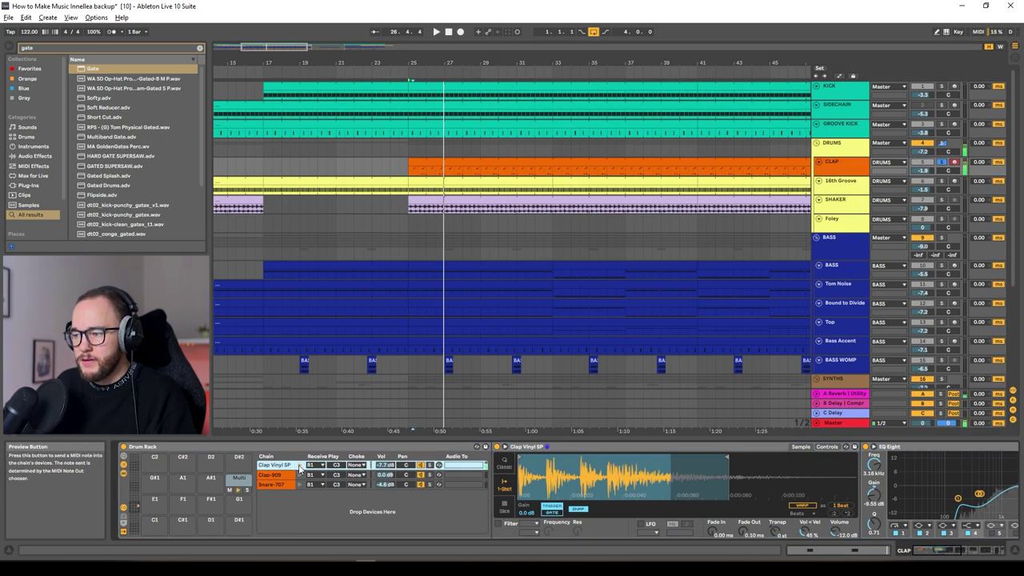
{"action": "left_click", "coordinate": [300, 475]}
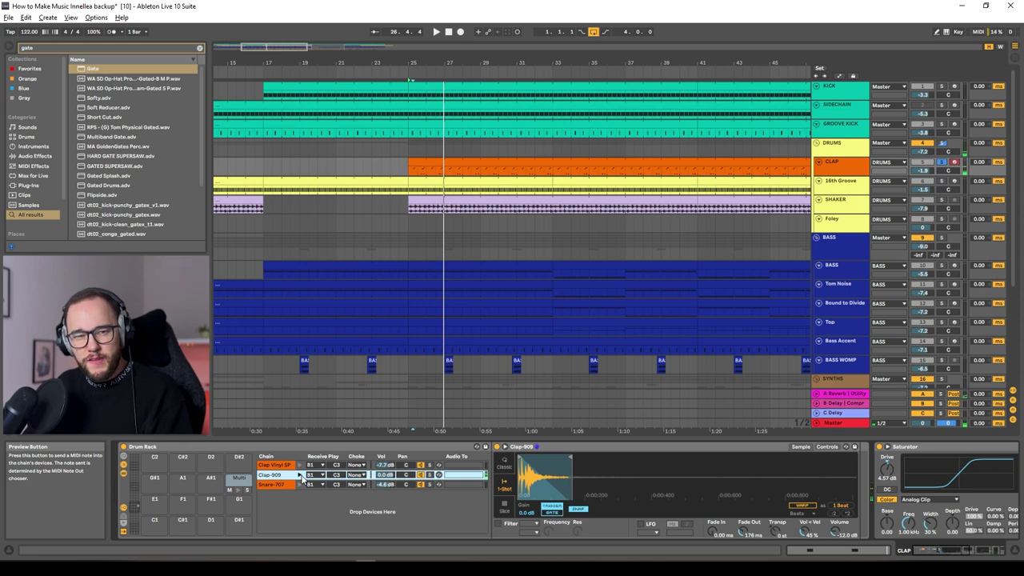
{"action": "left_click", "coordinate": [299, 485]}
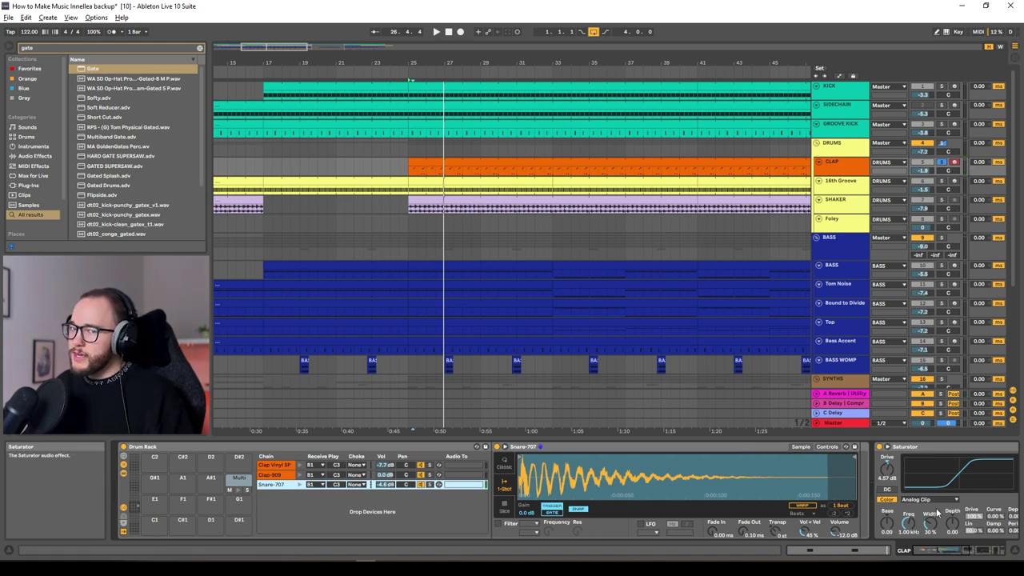
Bypass the Saturator, EQ Eight, Compressor and Overdrive on the CLAP track and play the dry sound
{"action": "scroll", "coordinate": [761, 488], "scroll_direction": "right", "scroll_amount": 5}
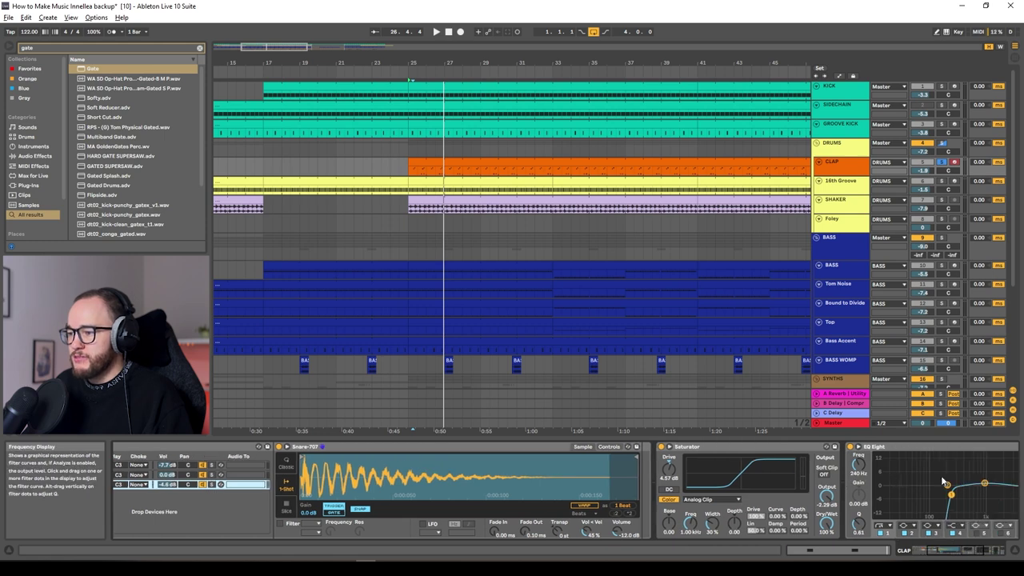
{"action": "scroll", "coordinate": [833, 456], "scroll_direction": "right", "scroll_amount": 7}
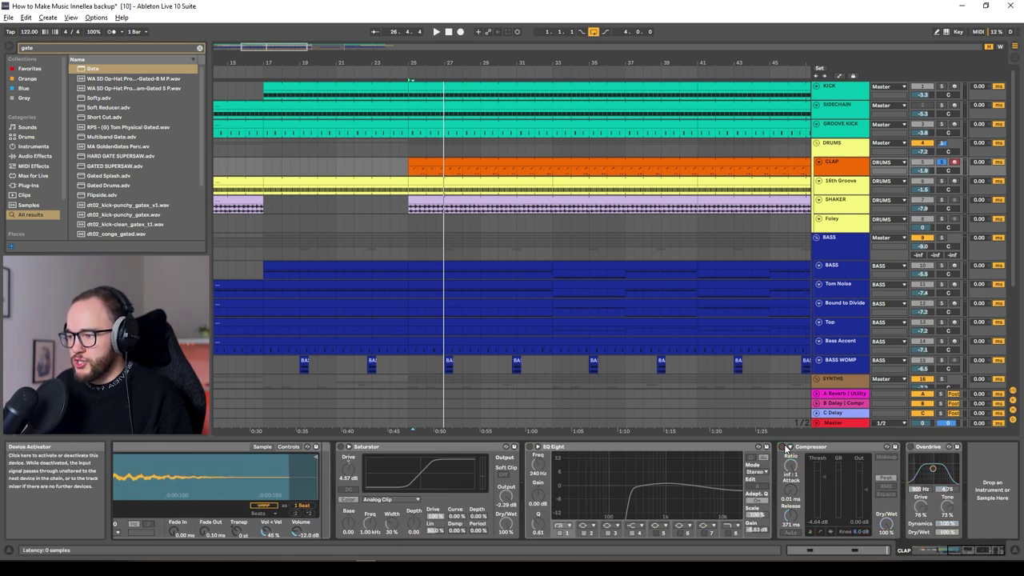
{"action": "key", "text": "space"}
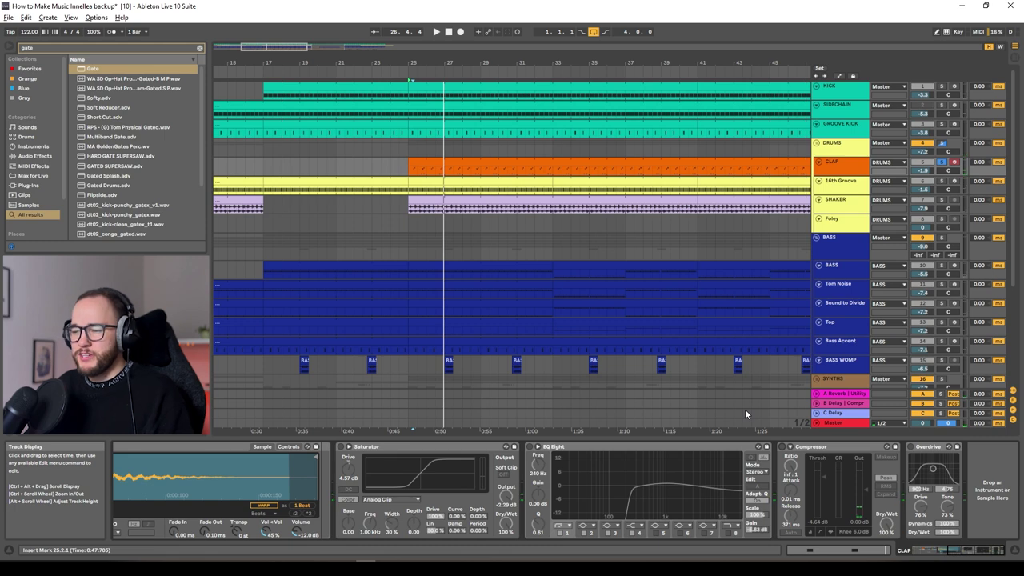
Mute and unmute the clap layers in the Drum Rack during playback to hear what each contributes
{"action": "scroll", "coordinate": [422, 468], "scroll_direction": "left", "scroll_amount": 8}
{"action": "left_click", "coordinate": [424, 476]}
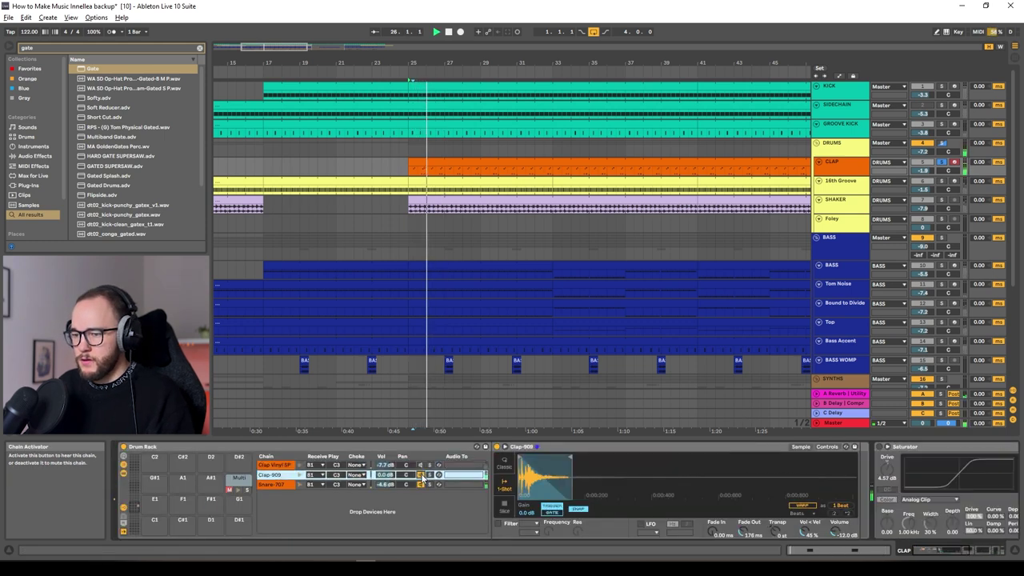
{"action": "left_click", "coordinate": [422, 466]}
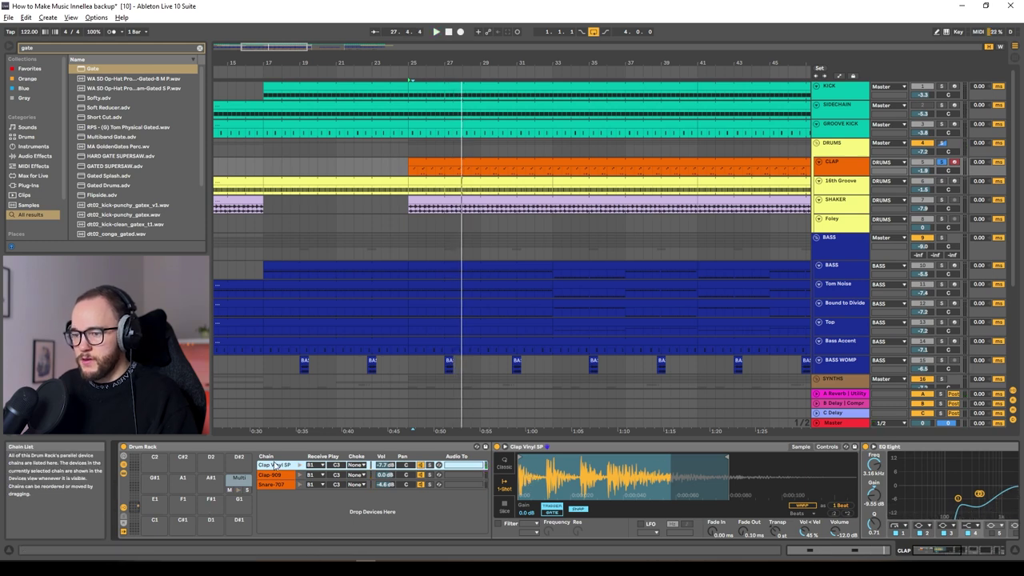
Audition the soloed Clap Vinyl SP layer with its EQ Eight, and release the layer's solo
{"action": "scroll", "coordinate": [679, 472], "scroll_direction": "right", "scroll_amount": 5}
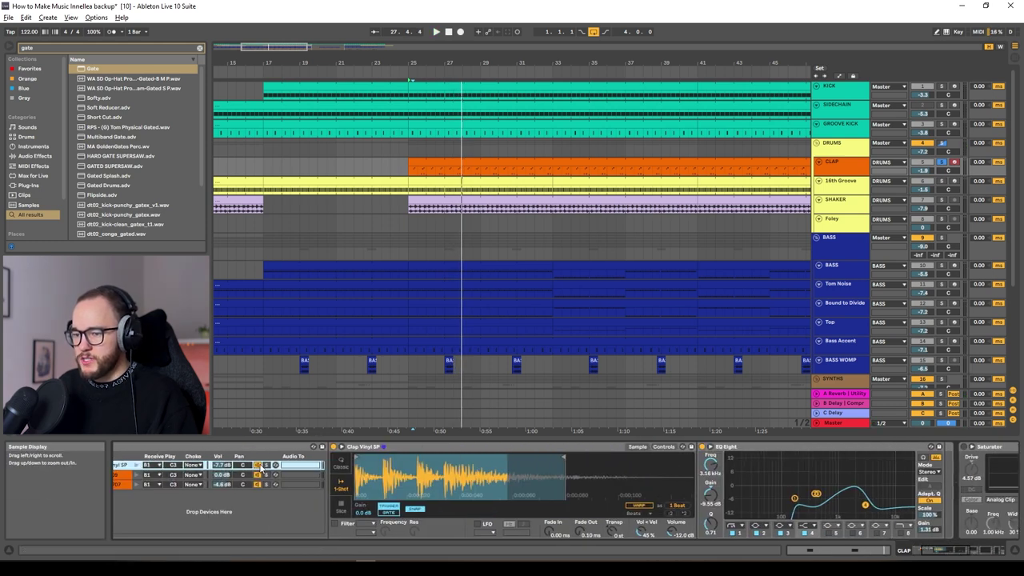
{"action": "key", "text": "space"}
{"action": "left_click", "coordinate": [704, 447]}
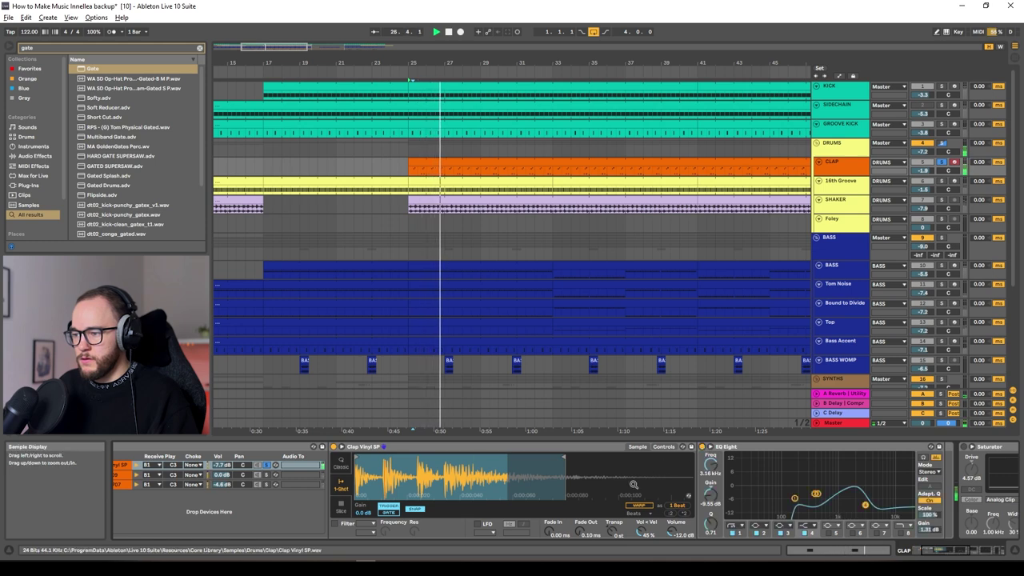
{"action": "scroll", "coordinate": [363, 486], "scroll_direction": "left", "scroll_amount": 4}
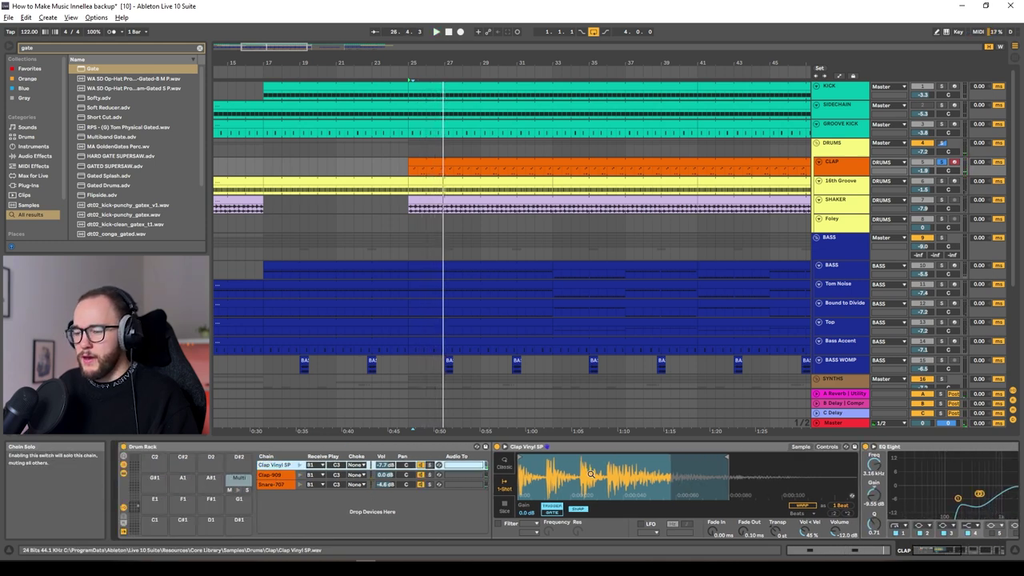
Enable the CLAP track's Saturator, toggling it during playback to compare the sound with and without it
{"action": "scroll", "coordinate": [363, 487], "scroll_direction": "right", "scroll_amount": 5}
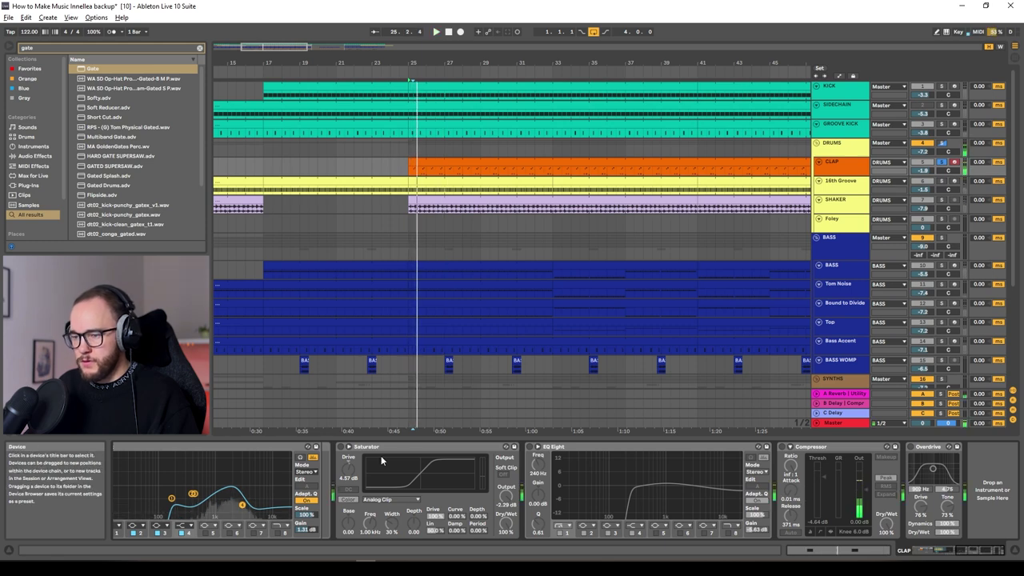
{"action": "left_click", "coordinate": [342, 448]}
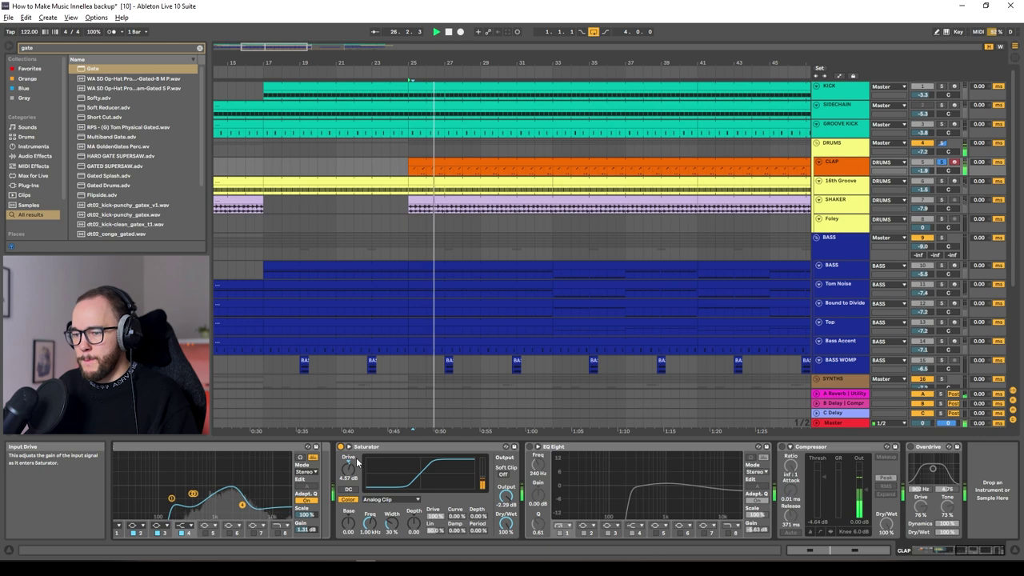
{"action": "left_click", "coordinate": [342, 449]}
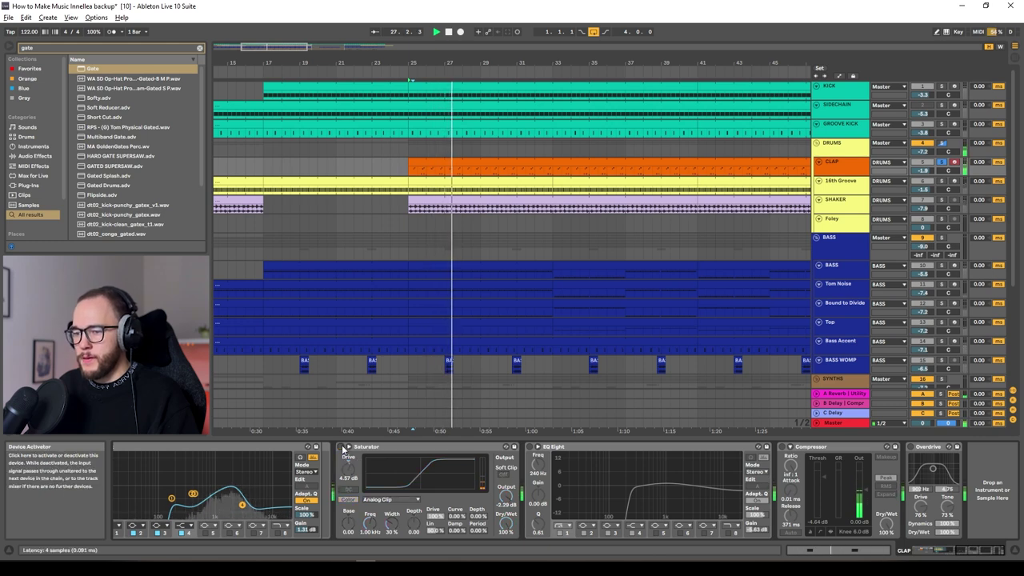
{"action": "left_click", "coordinate": [343, 449]}
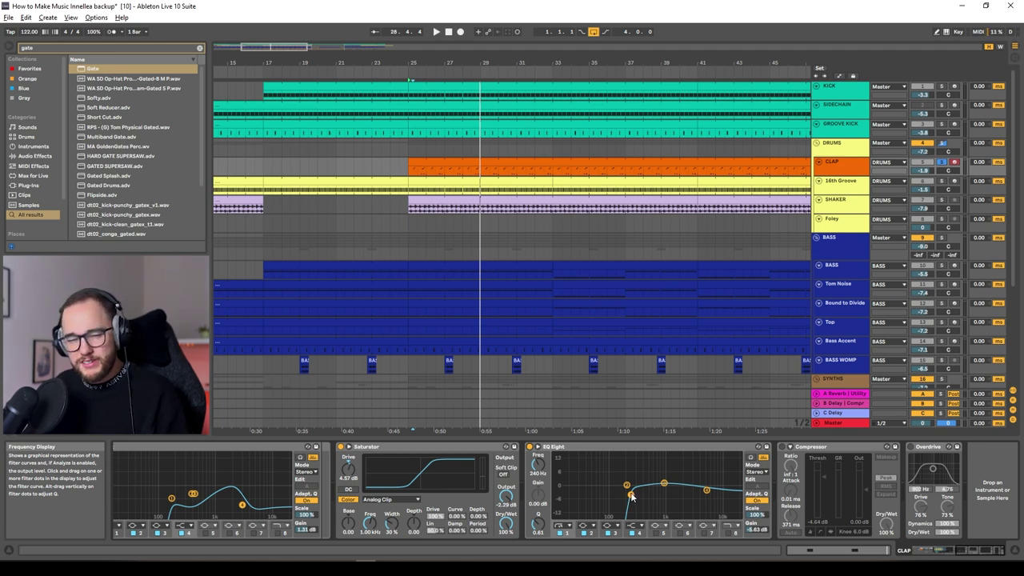
Move the CLAP track's EQ Eight low cut to about 153 Hz and boost the band near 979 Hz by about 0.62 dB
{"action": "key", "text": "space"}
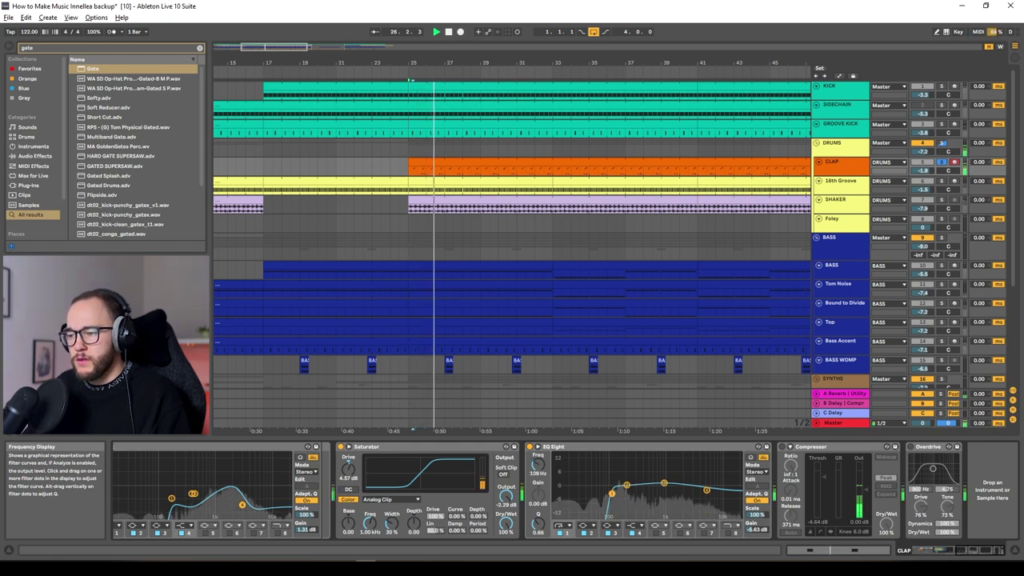
{"action": "mouse_move", "coordinate": [631, 497]}
{"action": "left_mouse_down"}
{"action": "mouse_move", "coordinate": [616, 462]}
{"action": "mouse_move", "coordinate": [618, 497]}
{"action": "left_mouse_up"}
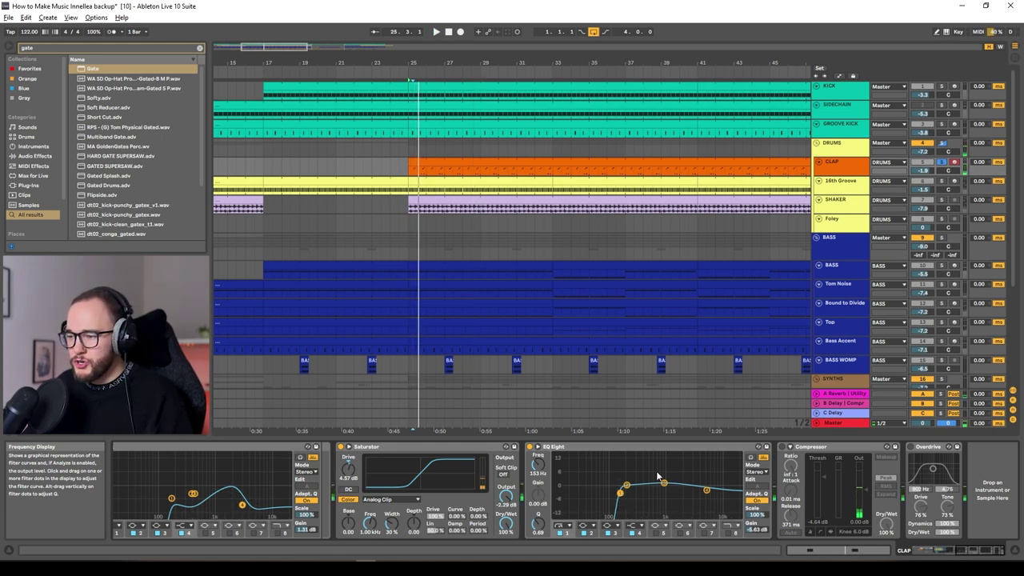
{"action": "mouse_move", "coordinate": [665, 486]}
{"action": "left_mouse_down"}
{"action": "mouse_move", "coordinate": [663, 460]}
{"action": "mouse_move", "coordinate": [664, 482]}
{"action": "left_mouse_up"}
{"action": "key", "text": "space"}
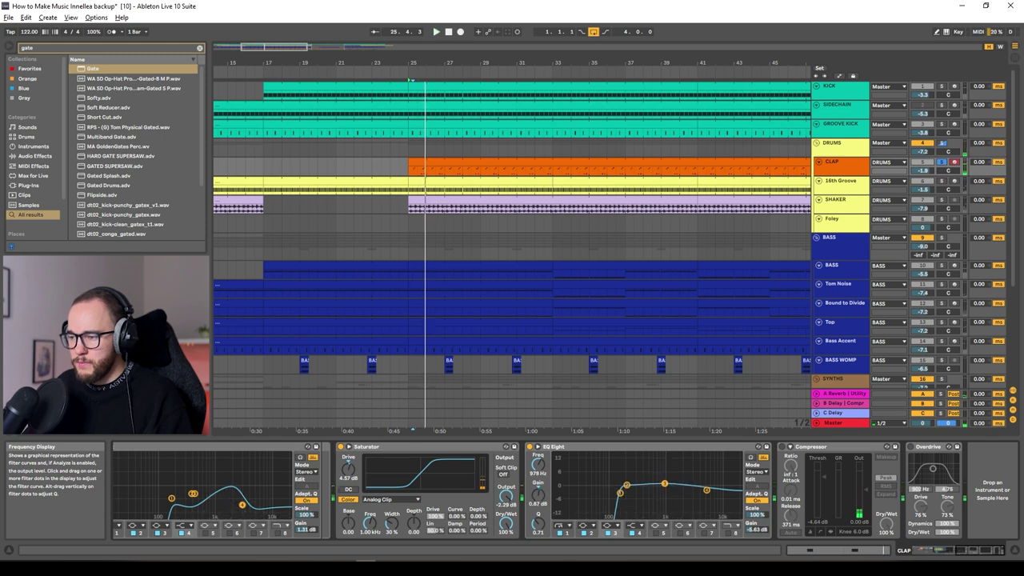
Delete the Compressor from the CLAP track and lower the Overdrive's Dynamics to about 48% and Dry/Wet to 45%
{"action": "left_click", "coordinate": [806, 449]}
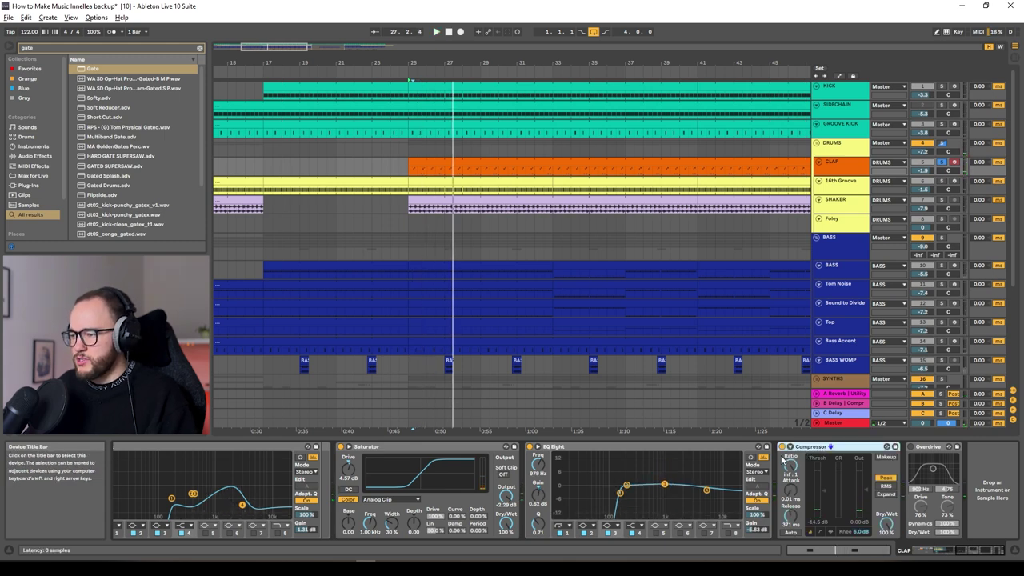
{"action": "key", "text": "Delete"}
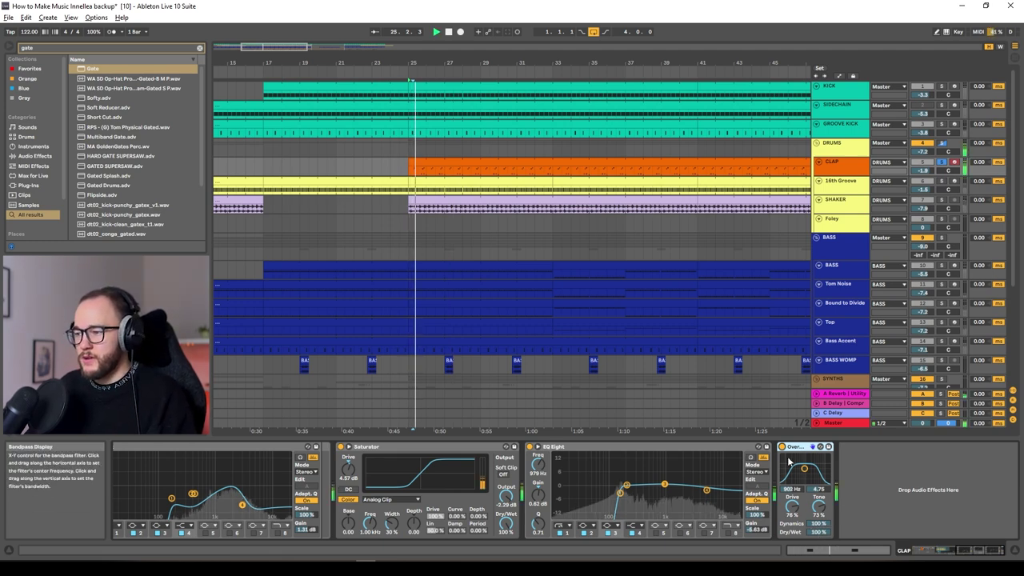
{"action": "left_click_drag", "start_coordinate": [820, 535], "coordinate": [820, 560]}
{"action": "key", "text": "space"}
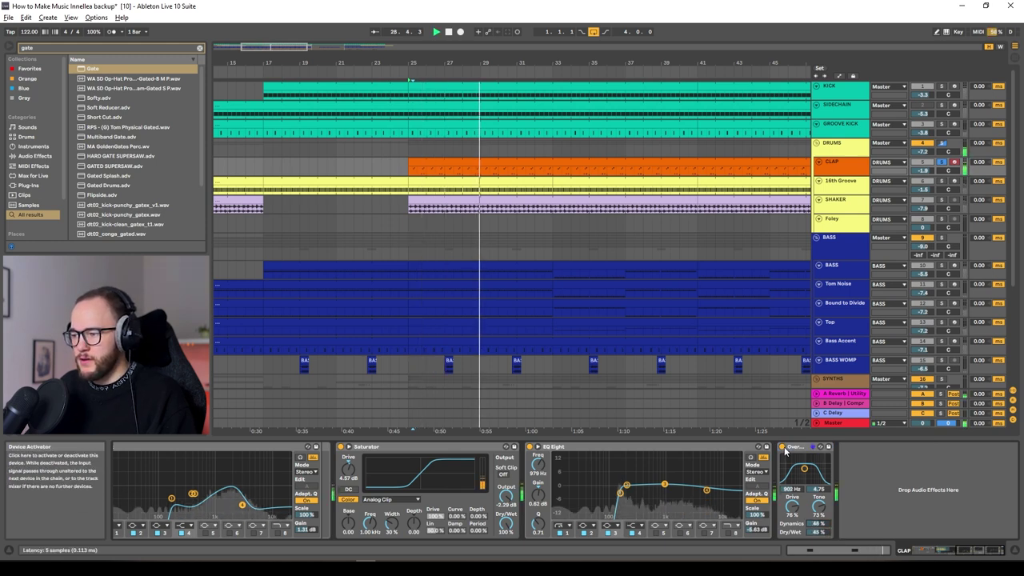
Compare the CLAP track during playback with its Overdrive bypassed and re-enabled, and stop playback
{"action": "left_click", "coordinate": [782, 447]}
{"action": "left_click", "coordinate": [783, 447]}
{"action": "key", "text": "space"}
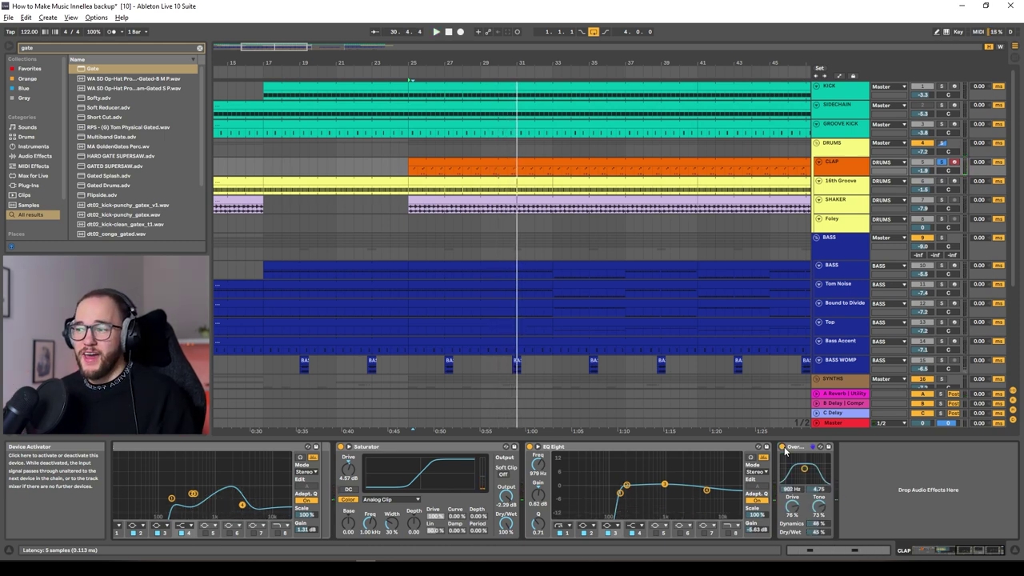
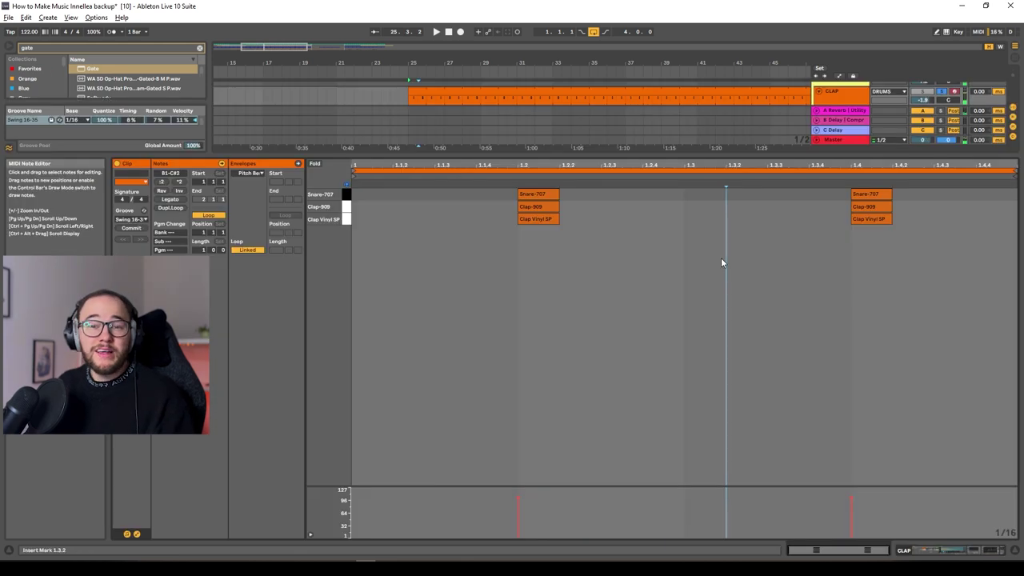
Shift the CLAP clip's Snare-707 notes slightly later and its Clap-909 notes slightly earlier to loosen the layered hits, and audition them
{"action": "left_click", "coordinate": [509, 195]}
{"action": "left_click_drag", "start_coordinate": [524, 191], "coordinate": [519, 212]}
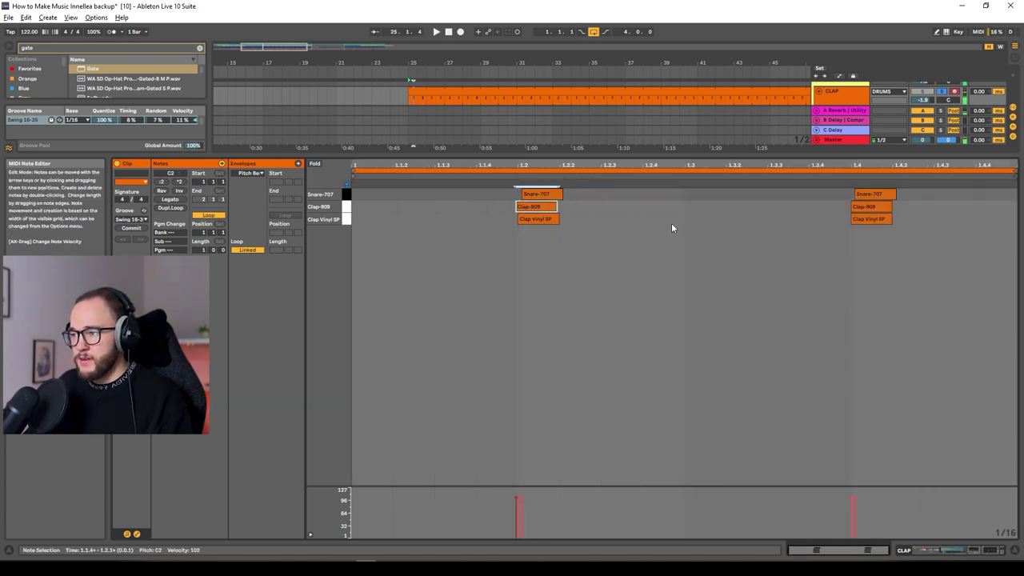
{"action": "left_click", "coordinate": [869, 209]}
{"action": "left_click_drag", "start_coordinate": [867, 218], "coordinate": [861, 224]}
{"action": "key", "text": "space"}
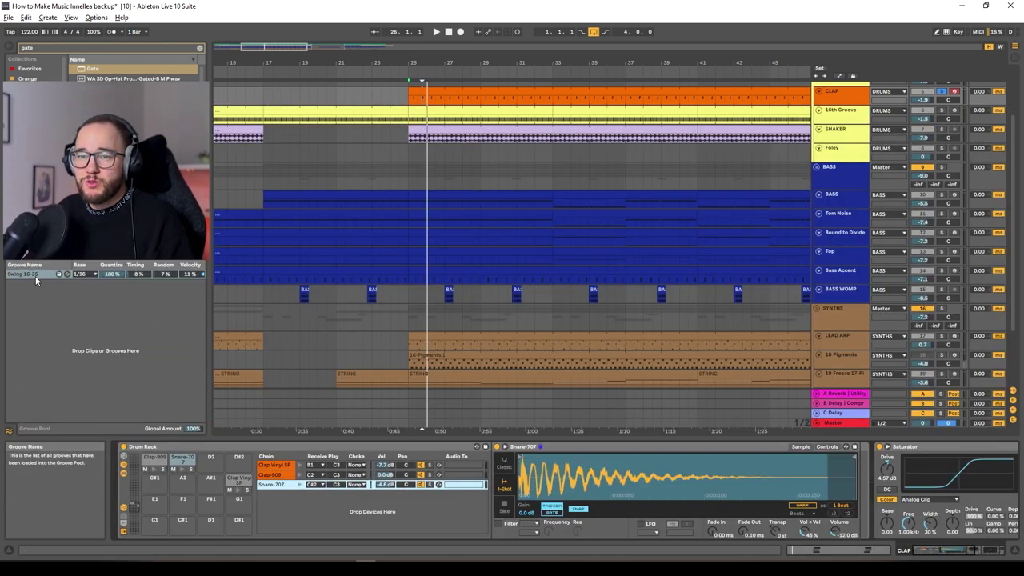
Examine the Swing 16-35 groove and its settings in the Groove Pool
{"action": "left_click", "coordinate": [417, 128]}
{"action": "left_click", "coordinate": [29, 276]}
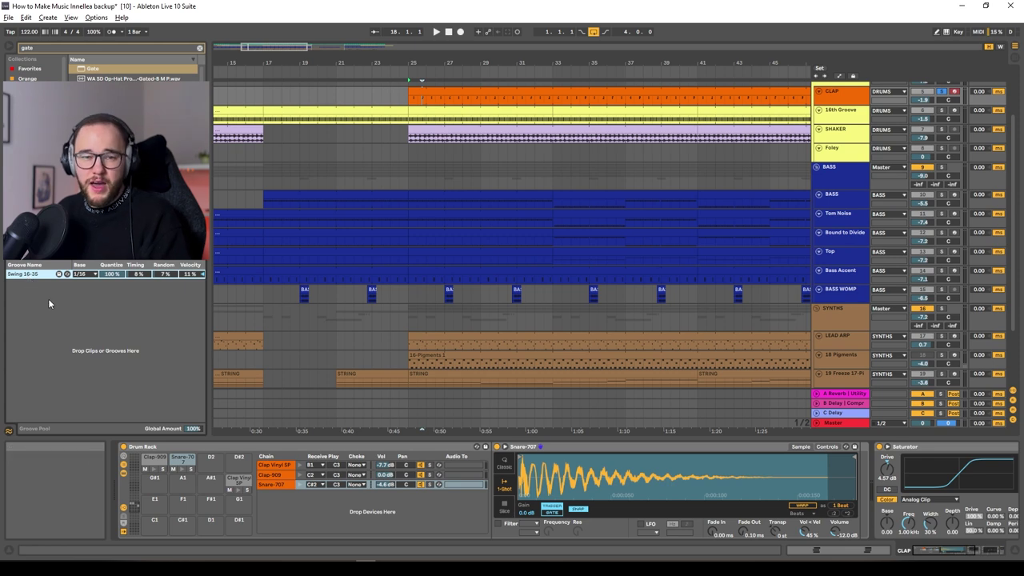
{"action": "scroll", "coordinate": [448, 168], "scroll_direction": "up", "scroll_amount": 3}
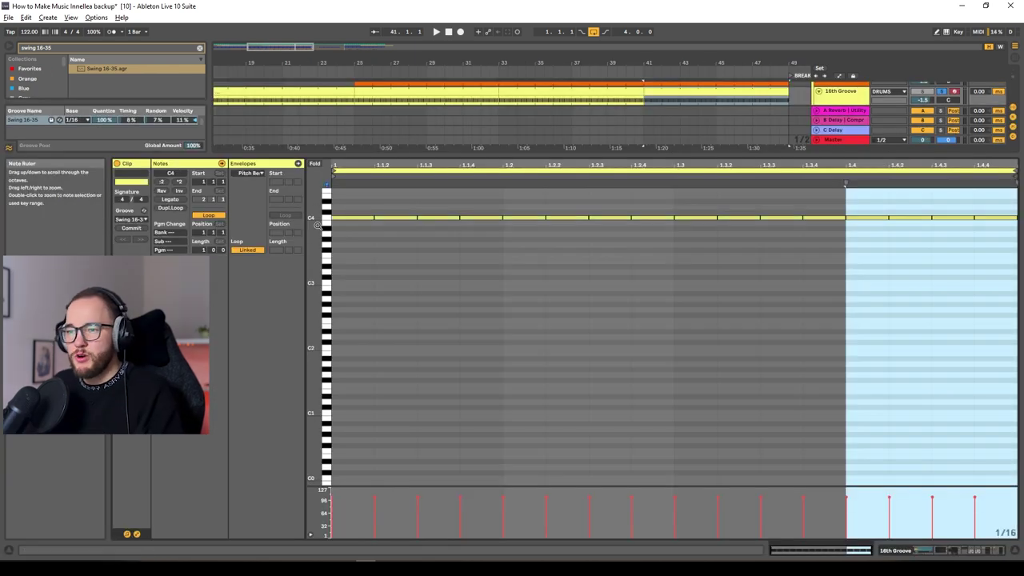
Commit the Swing 16-35 groove to the 16th Groove clip and compare the note positions by undoing and redoing it
{"action": "left_click", "coordinate": [137, 229]}
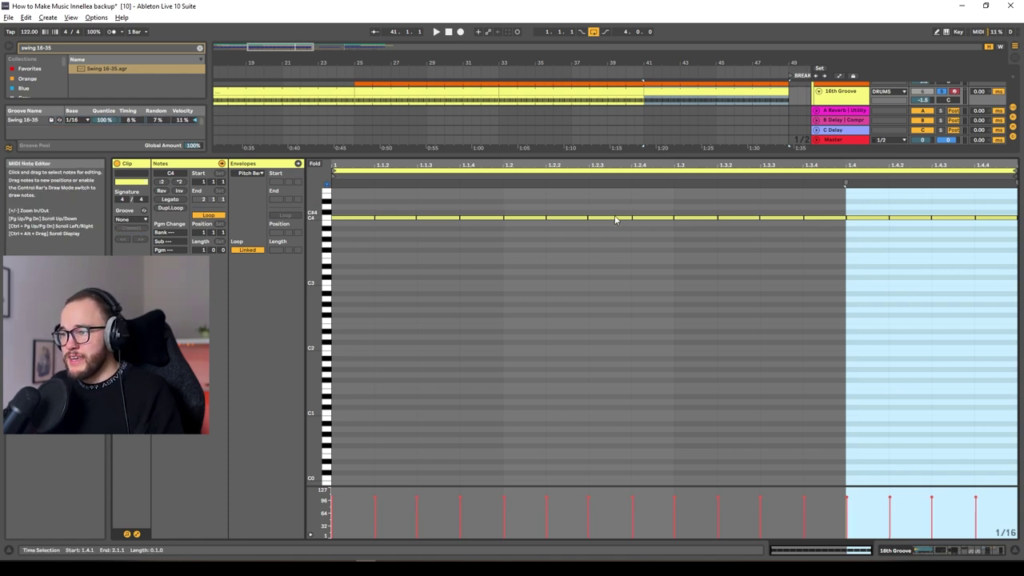
{"action": "scroll", "coordinate": [648, 217], "scroll_direction": "up", "scroll_amount": 5}
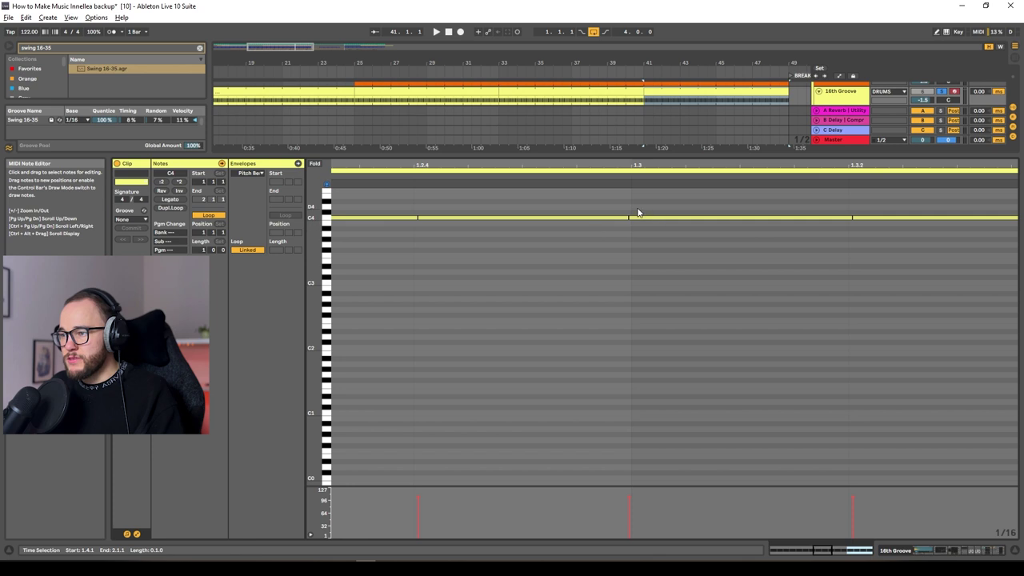
{"action": "key", "text": "ctrl+z"}
{"action": "key", "text": "ctrl+y"}
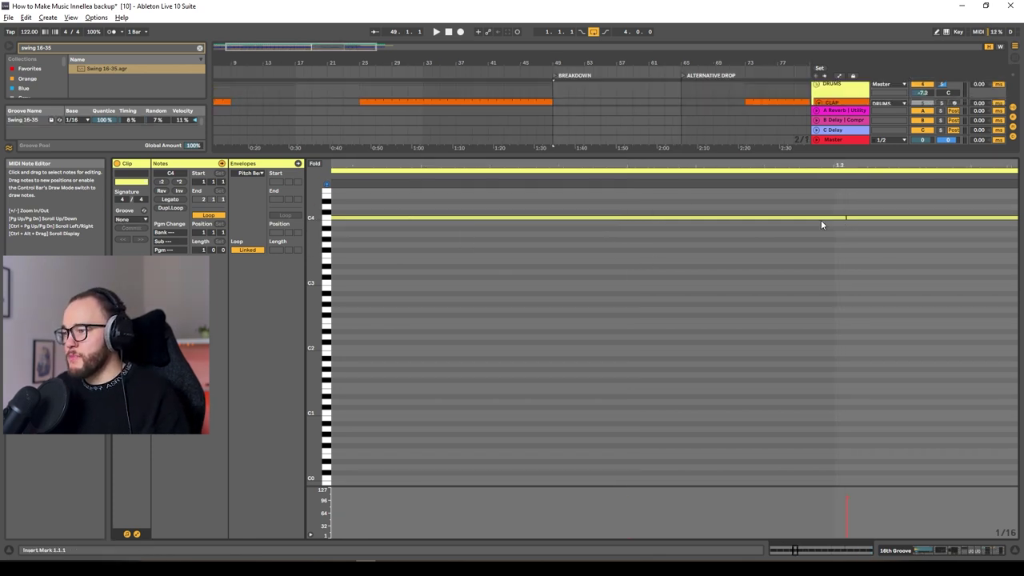
{"action": "scroll", "coordinate": [817, 226], "scroll_direction": "down", "scroll_amount": 5}
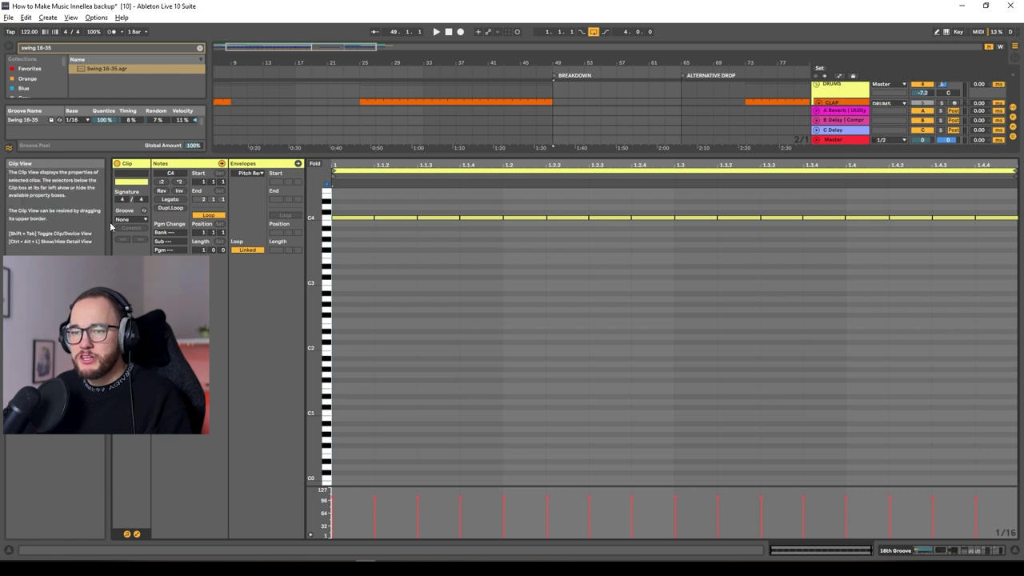
Assign the Swing 16-35 groove to the 16th Groove clip, commit it, and inspect the shifted notes up close
{"action": "left_click", "coordinate": [32, 121]}
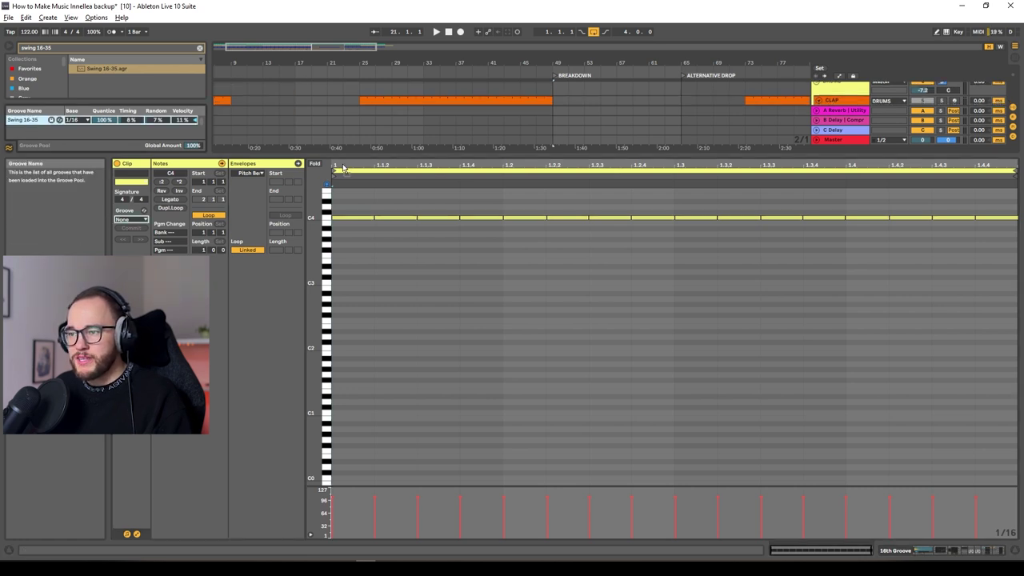
{"action": "left_click", "coordinate": [126, 221]}
{"action": "left_click", "coordinate": [135, 230]}
{"action": "left_click", "coordinate": [137, 230]}
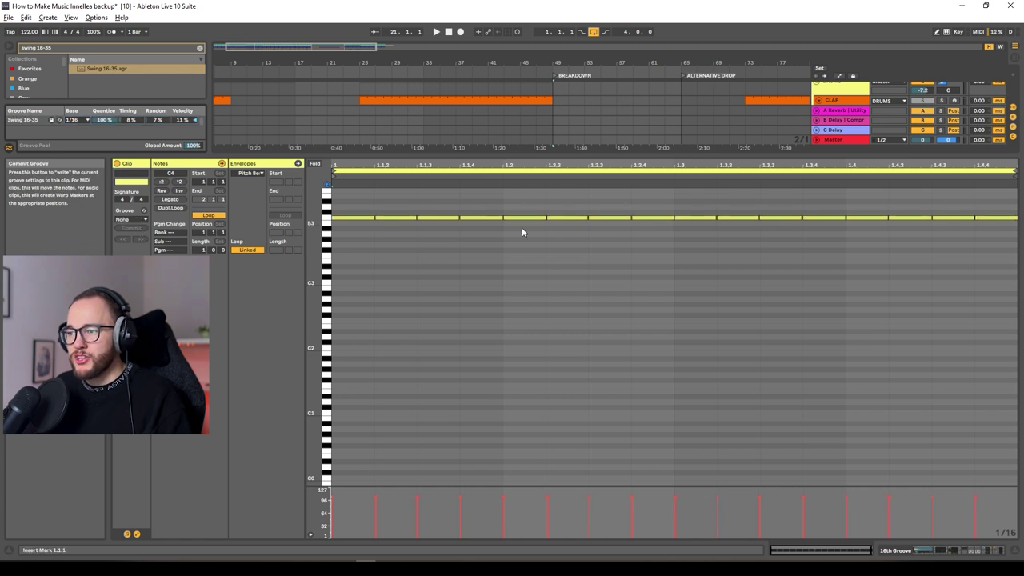
{"action": "scroll", "coordinate": [632, 225], "scroll_direction": "up", "scroll_amount": 5}
{"action": "scroll", "coordinate": [613, 267], "scroll_direction": "down", "scroll_amount": 5}
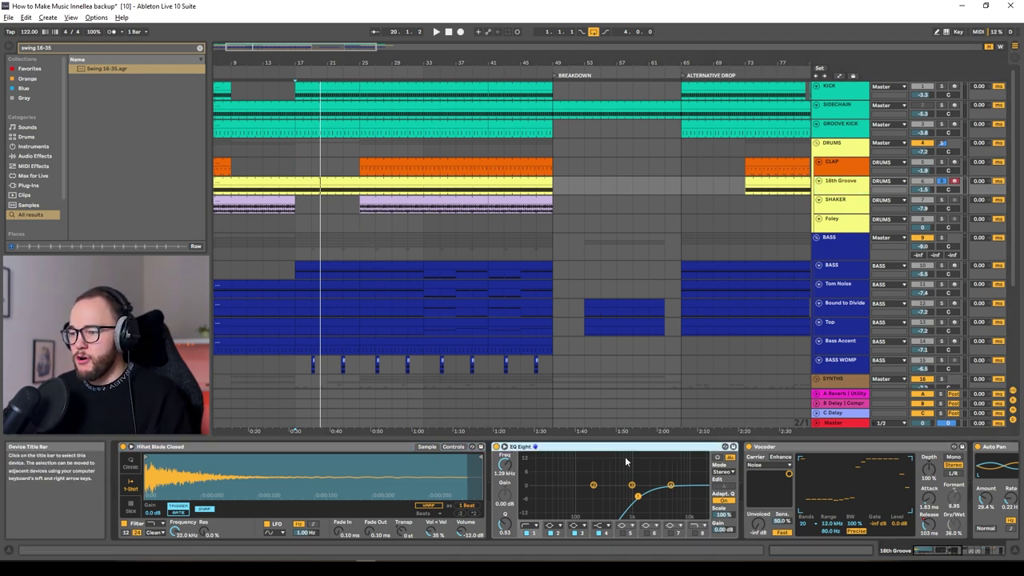
Review the 16th Groove track's device chain and play the hi-hat through its EQ Eight with the modulation effects off
{"action": "scroll", "coordinate": [662, 464], "scroll_direction": "right", "scroll_amount": 3}
{"action": "scroll", "coordinate": [663, 464], "scroll_direction": "right", "scroll_amount": 5}
{"action": "scroll", "coordinate": [504, 459], "scroll_direction": "left", "scroll_amount": 8}
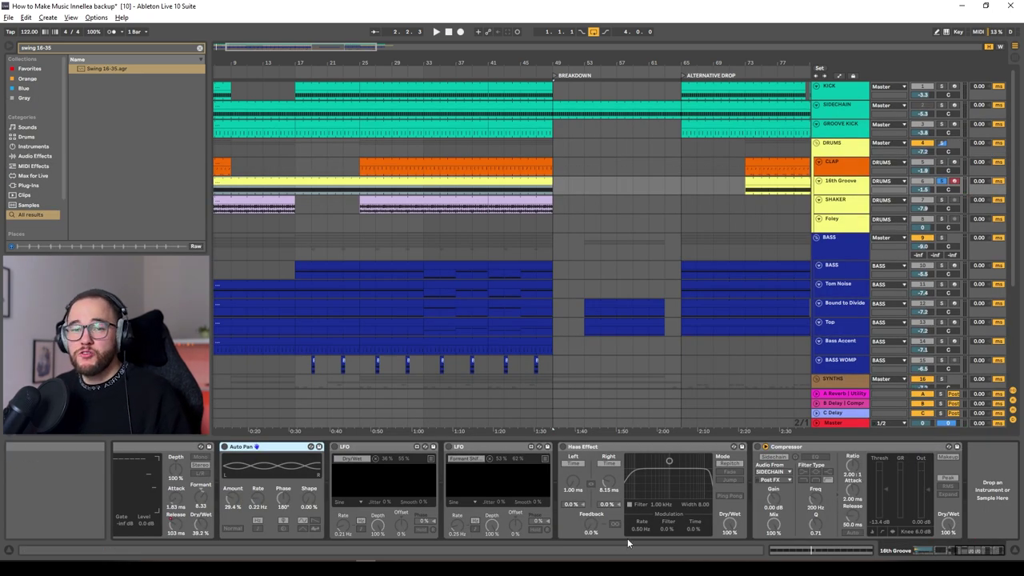
{"action": "scroll", "coordinate": [767, 502], "scroll_direction": "left", "scroll_amount": 5}
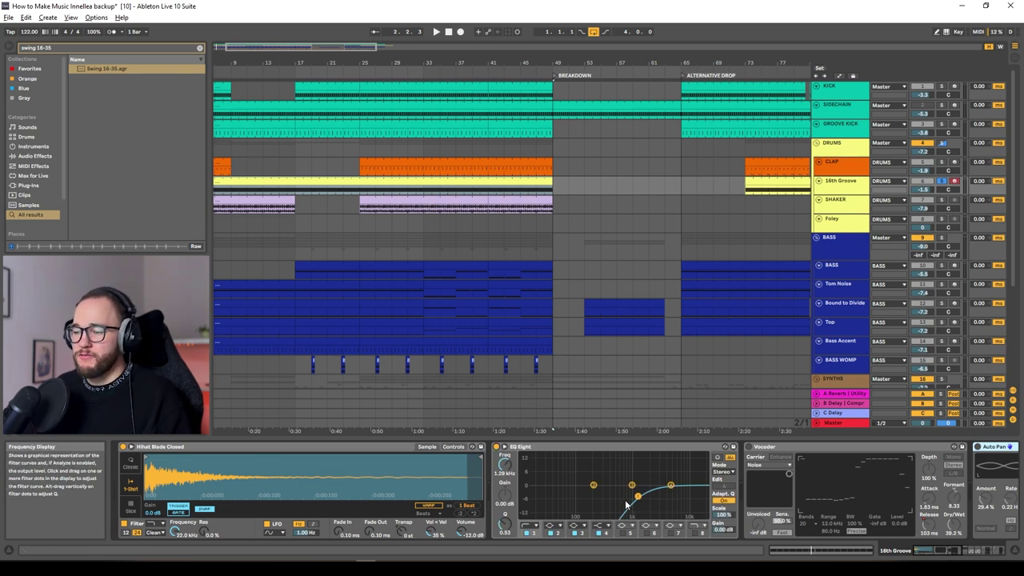
{"action": "key", "text": "space"}
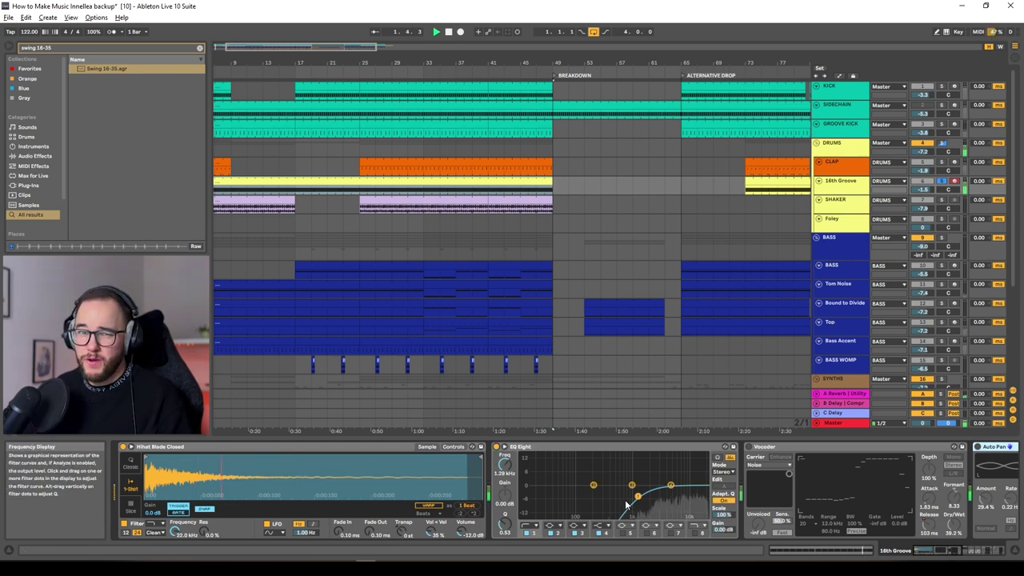
Enable the Auto Pan, both LFOs and the Vocoder on the 16th Groove track, and audition the processed hi-hat
{"action": "scroll", "coordinate": [627, 504], "scroll_direction": "right", "scroll_amount": 4}
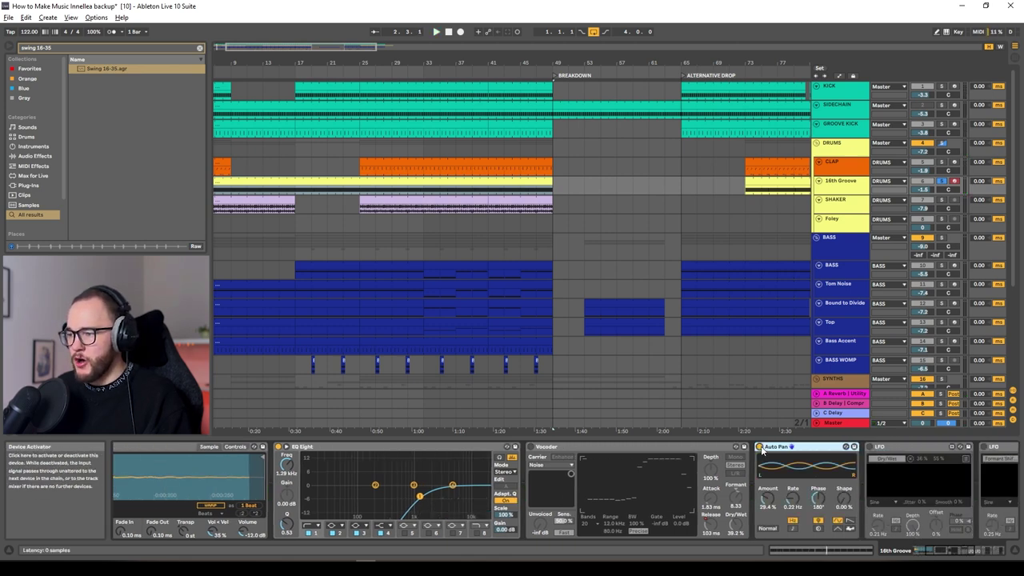
{"action": "scroll", "coordinate": [762, 451], "scroll_direction": "right", "scroll_amount": 2}
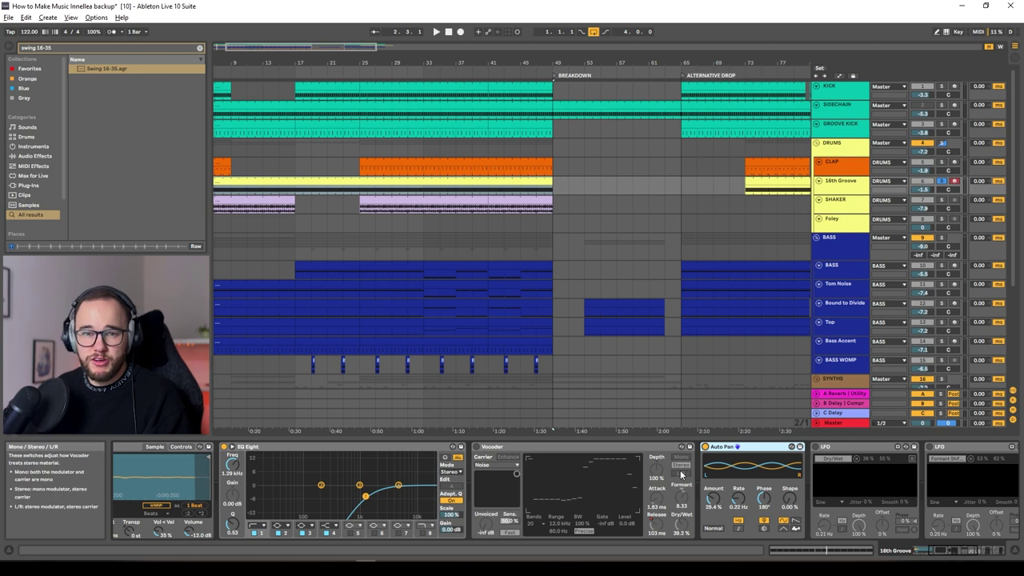
{"action": "scroll", "coordinate": [681, 476], "scroll_direction": "right", "scroll_amount": 2}
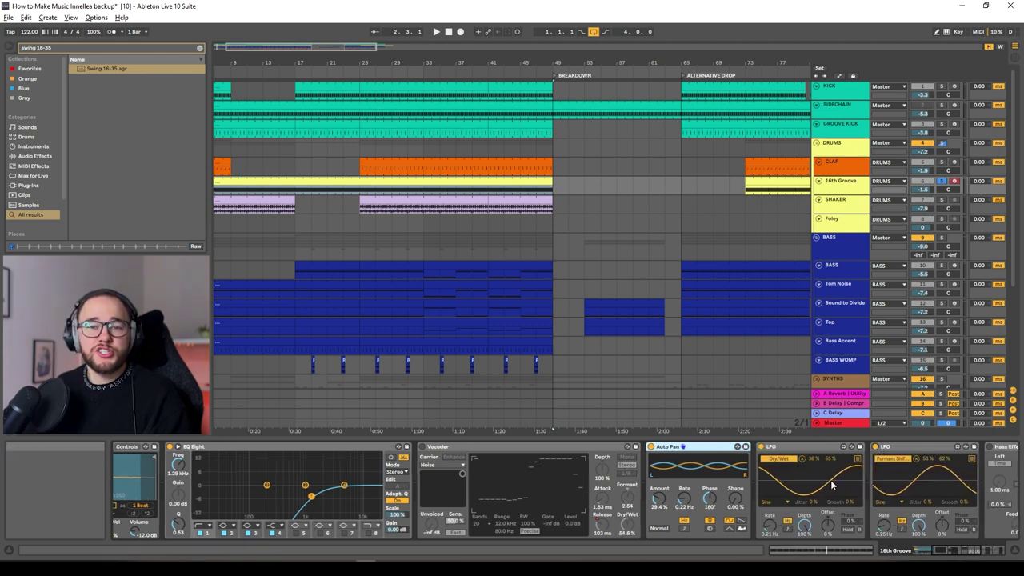
{"action": "left_click", "coordinate": [423, 448]}
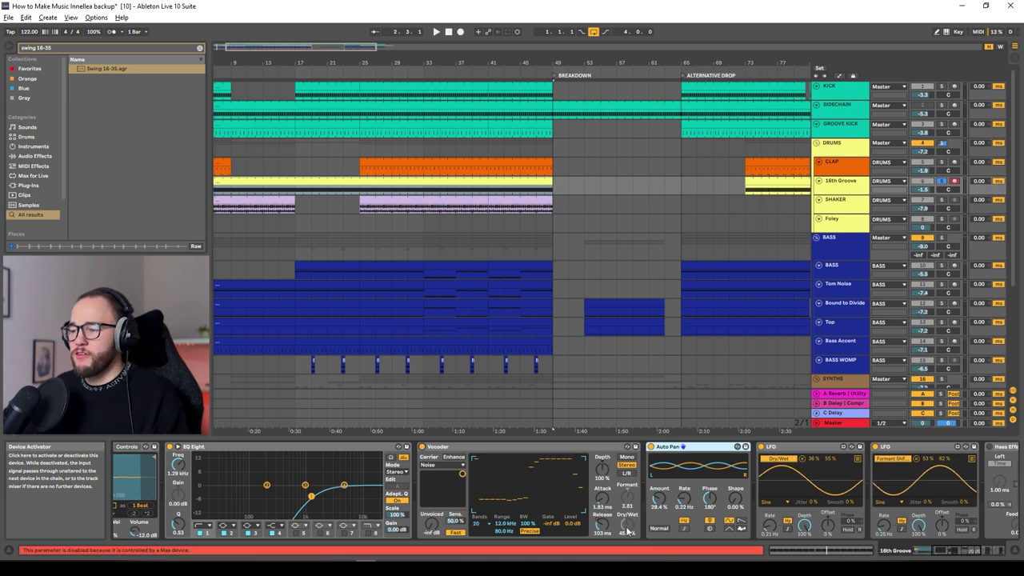
{"action": "key", "text": "space"}
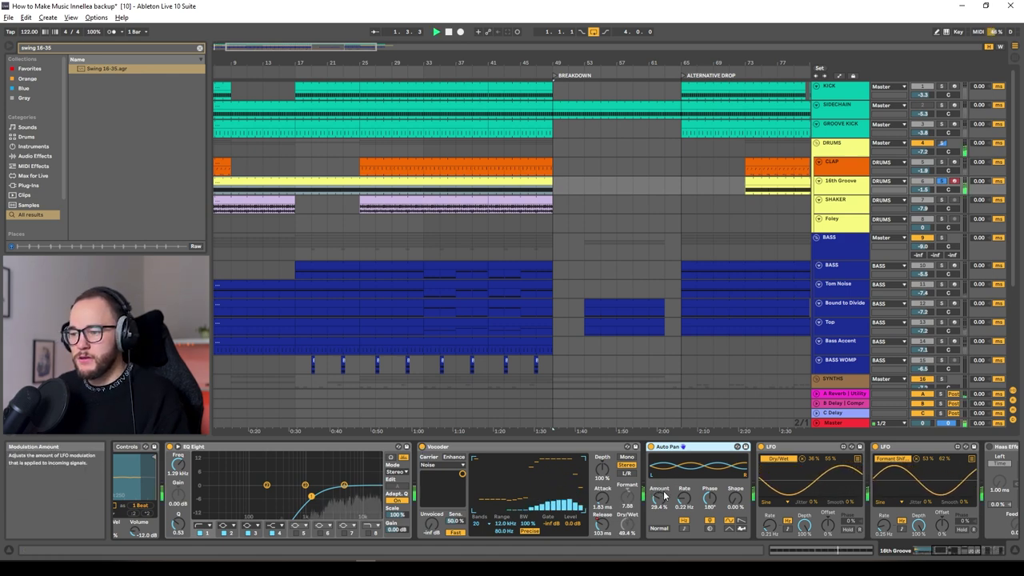
Examine how the two LFOs modulate the Vocoder's Dry/Wet and Formant Shift, and play the modulated hi-hat
{"action": "left_click", "coordinate": [808, 446]}
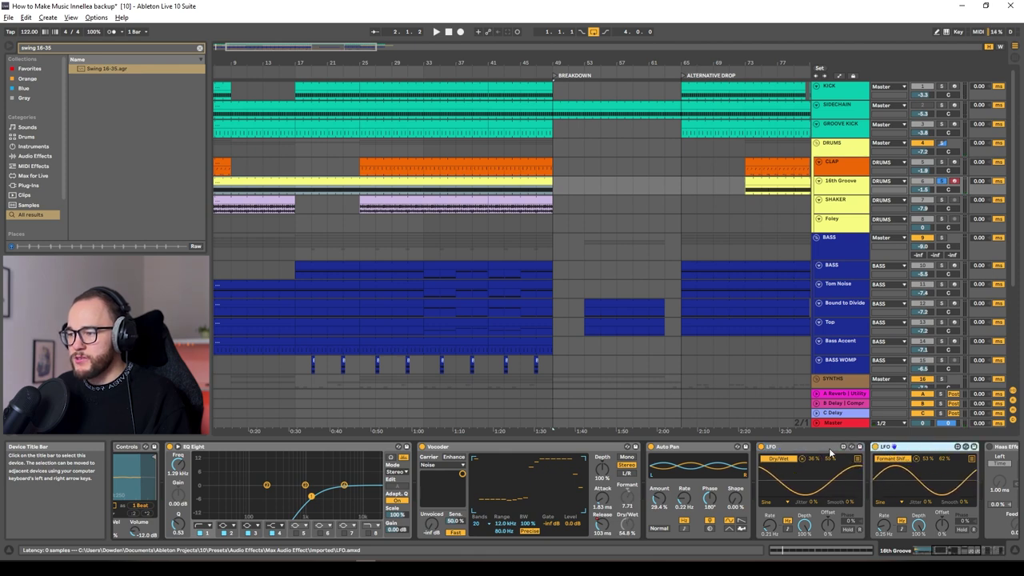
{"action": "left_click", "coordinate": [622, 525]}
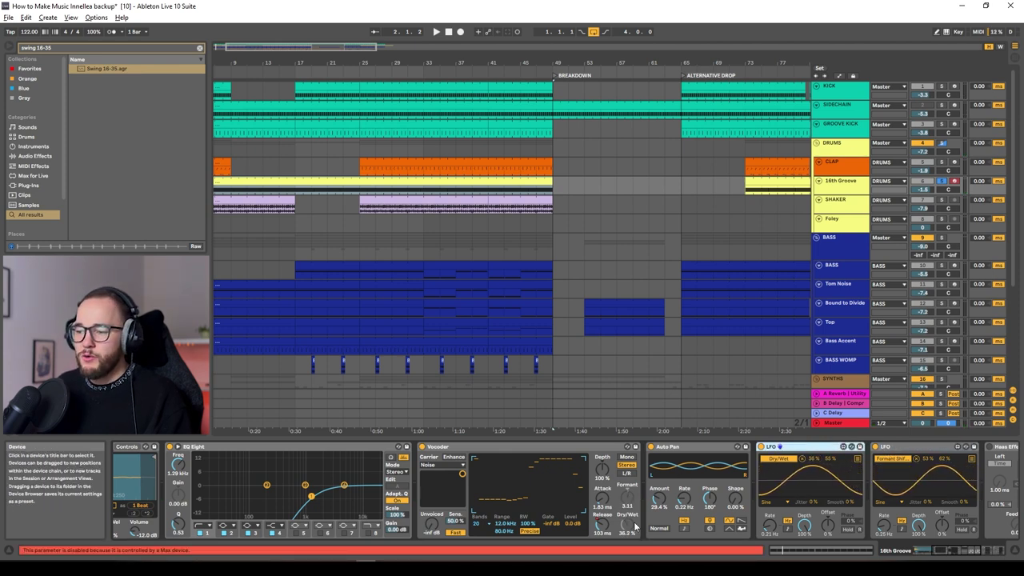
{"action": "left_click", "coordinate": [902, 448]}
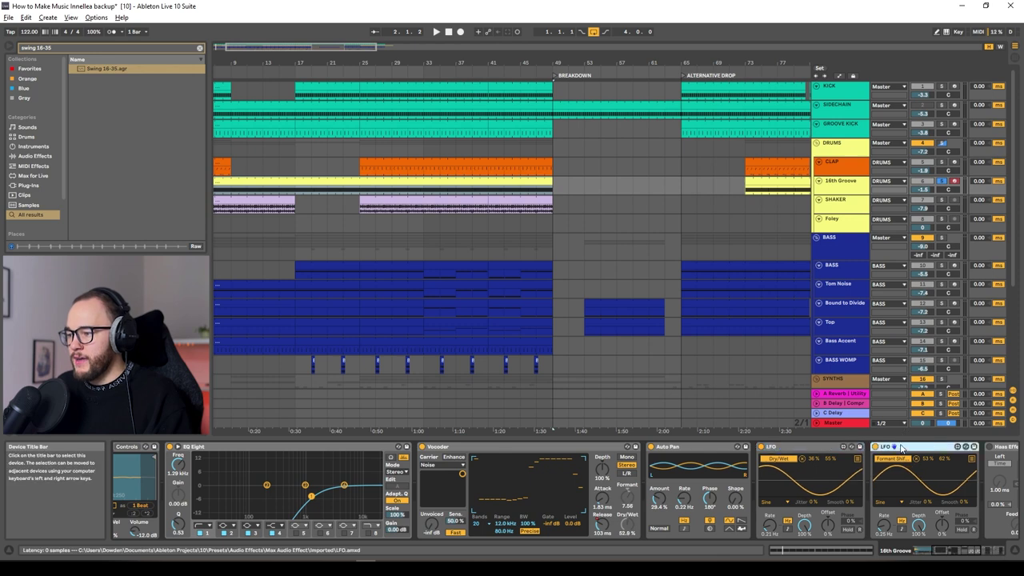
{"action": "left_click", "coordinate": [624, 505]}
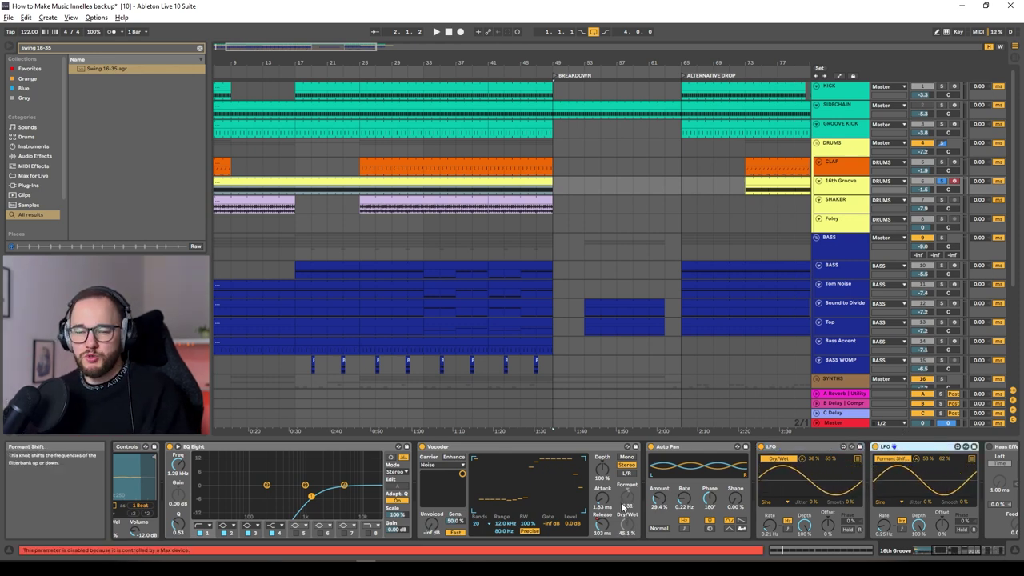
{"action": "scroll", "coordinate": [800, 490], "scroll_direction": "down", "scroll_amount": 2}
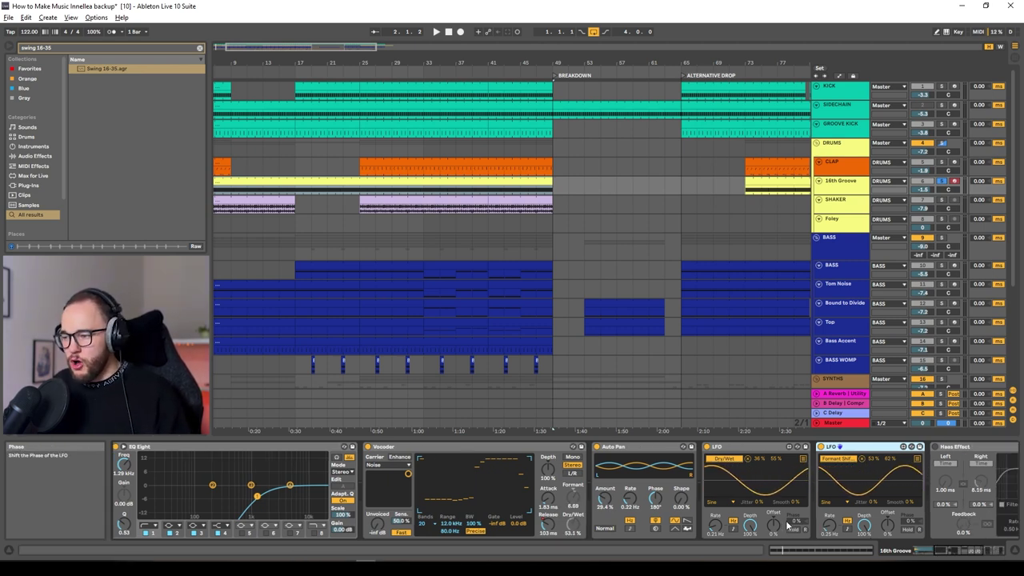
{"action": "left_click", "coordinate": [571, 534]}
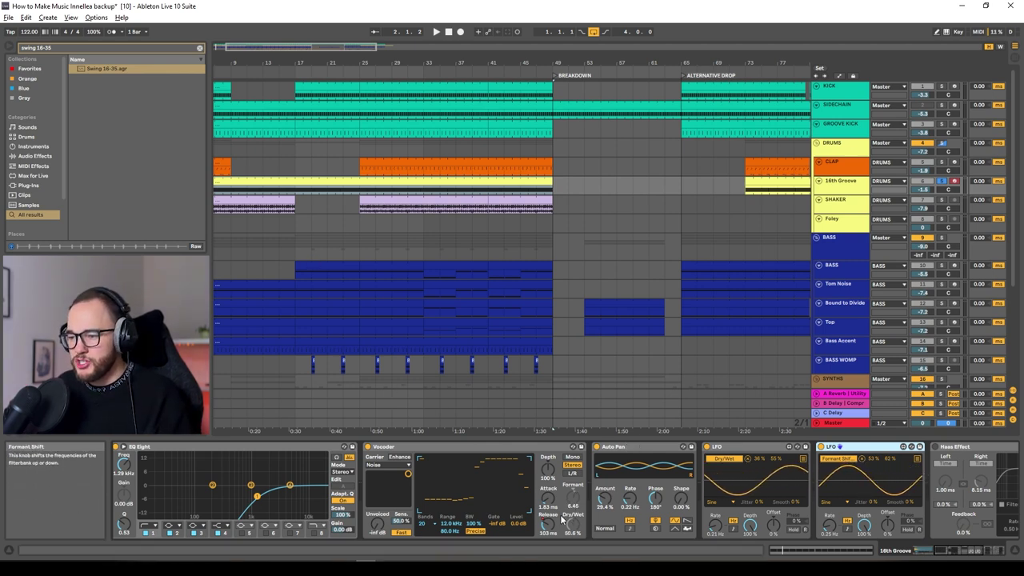
{"action": "key", "text": "space"}
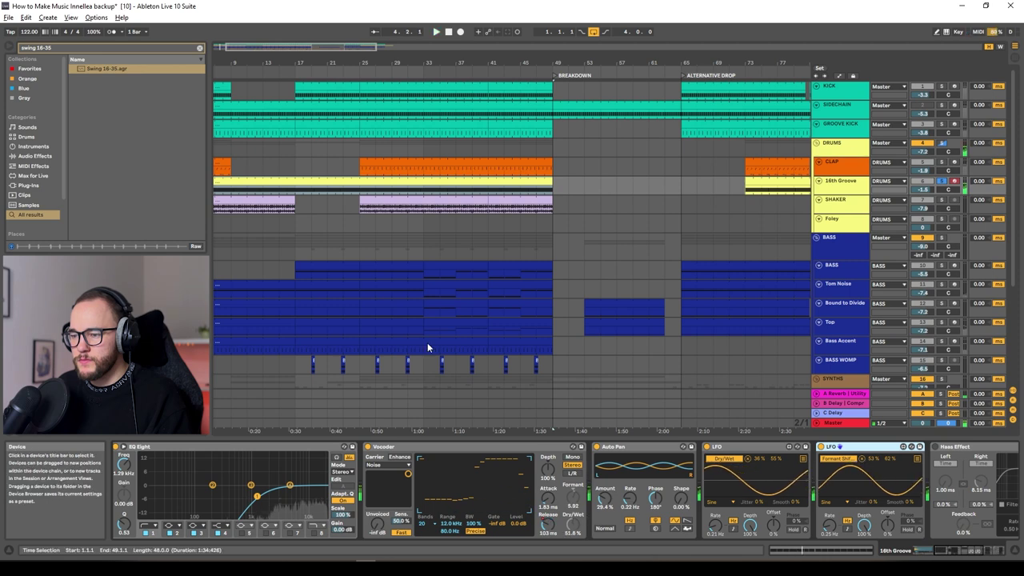
Unfold the 16th Groove track and show its Release Time automation around bars 2 to 8
{"action": "scroll", "coordinate": [354, 215], "scroll_direction": "left", "scroll_amount": 2}
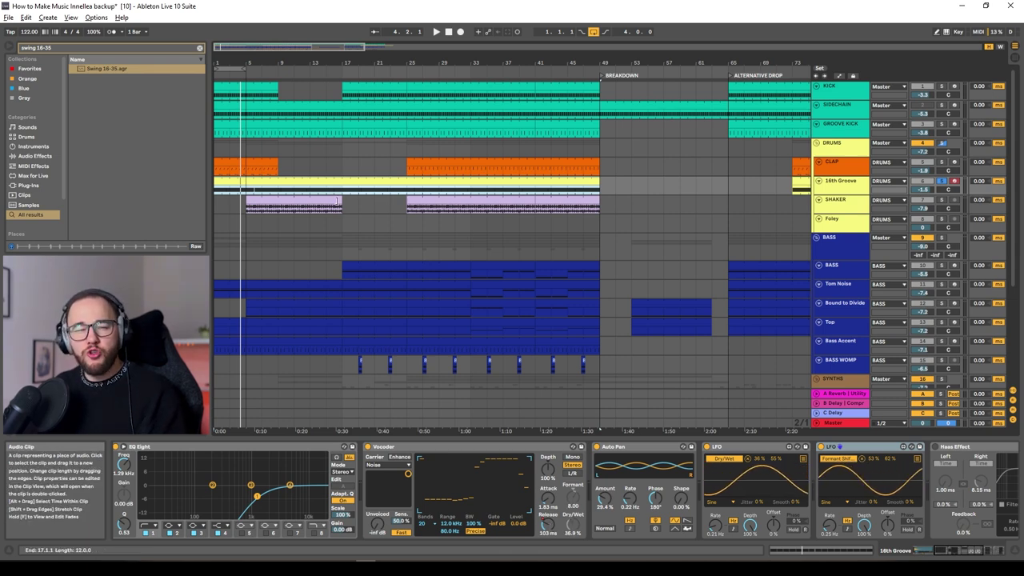
{"action": "scroll", "coordinate": [251, 143], "scroll_direction": "up", "scroll_amount": 3}
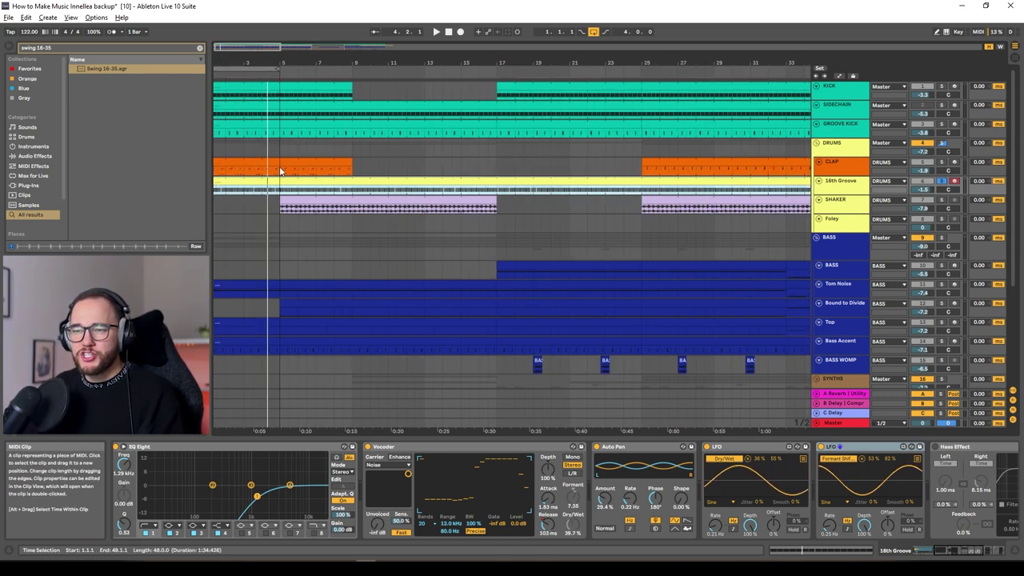
{"action": "left_click", "coordinate": [819, 181]}
{"action": "key", "text": "a"}
{"action": "scroll", "coordinate": [241, 222], "scroll_direction": "up", "scroll_amount": 5}
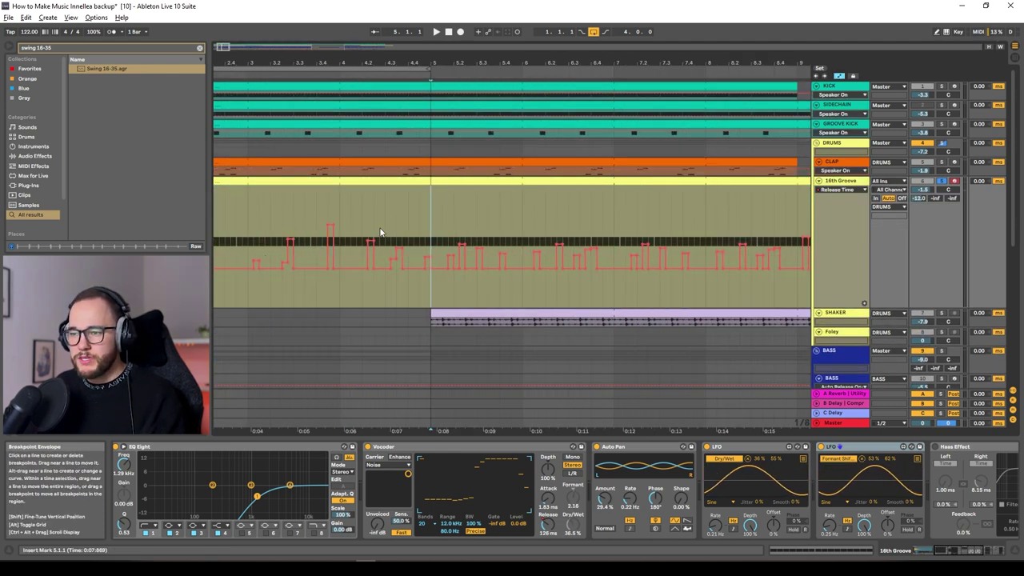
{"action": "scroll", "coordinate": [287, 240], "scroll_direction": "left", "scroll_amount": 3}
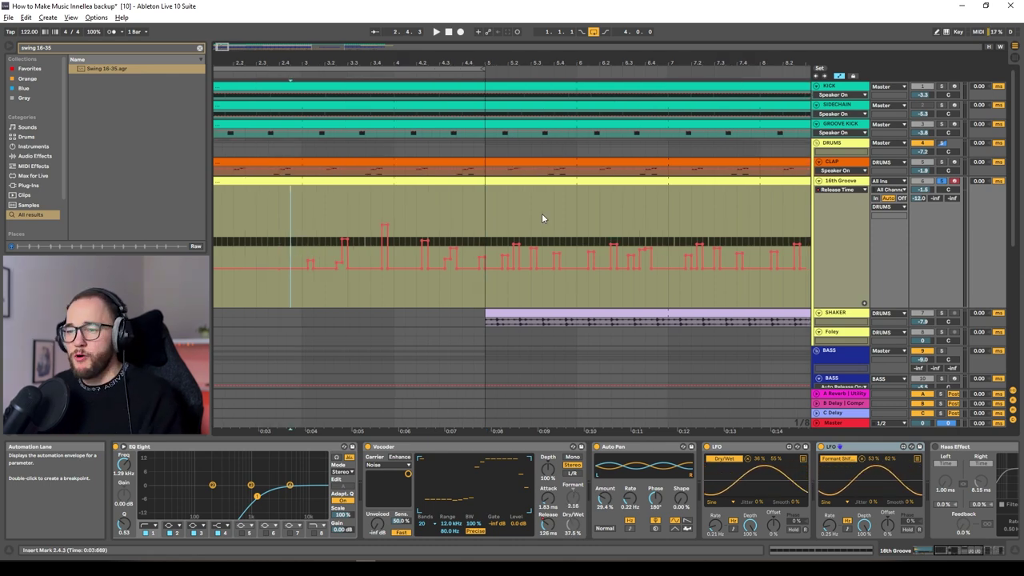
Audition the 16th Groove track's Release Time automation and select its envelope from 2.4.1 to 14.1.1
{"action": "key", "text": "space"}
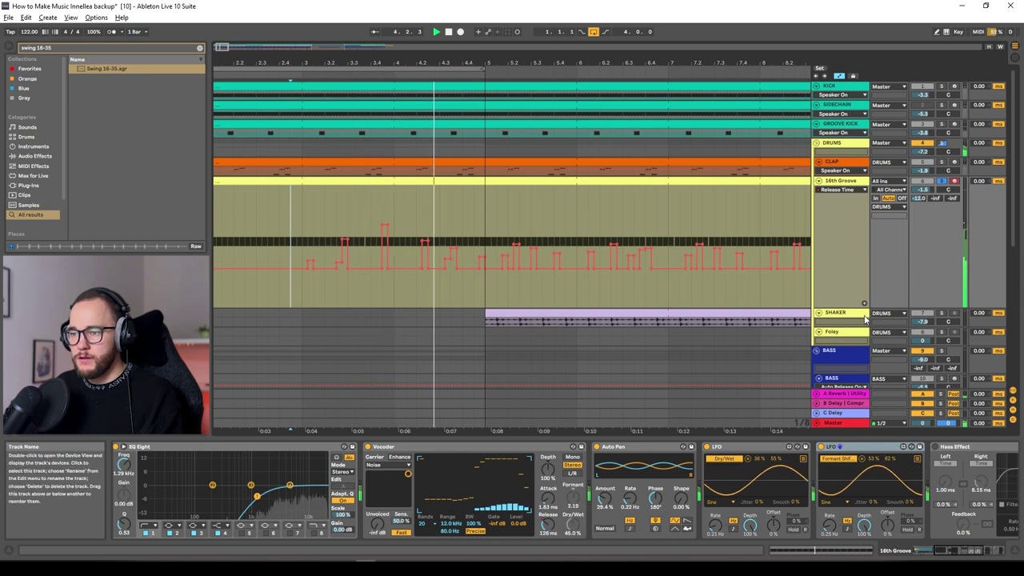
{"action": "scroll", "coordinate": [629, 267], "scroll_direction": "down", "scroll_amount": 3}
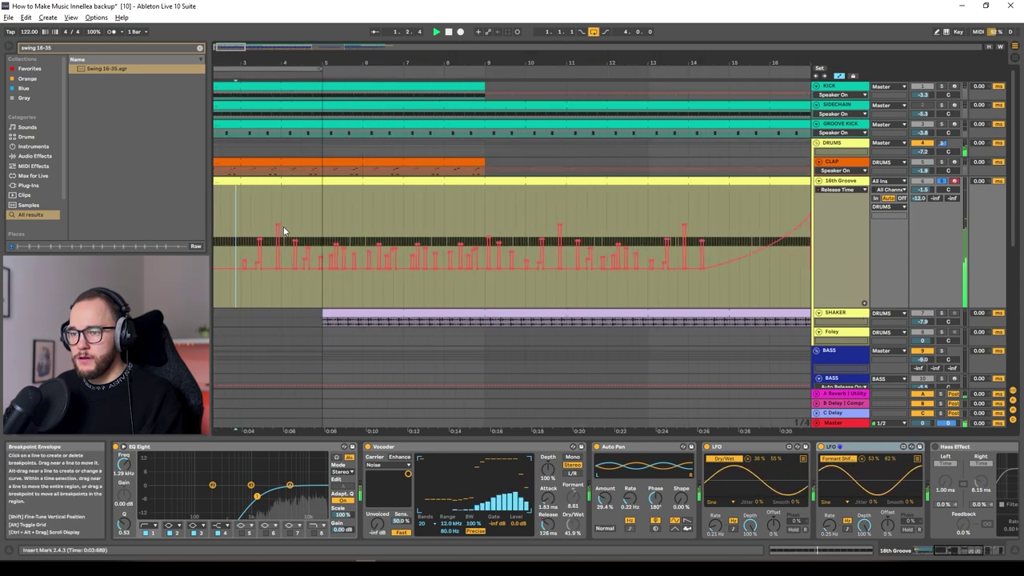
{"action": "key", "text": "space"}
{"action": "left_click_drag", "start_coordinate": [240, 225], "coordinate": [688, 257]}
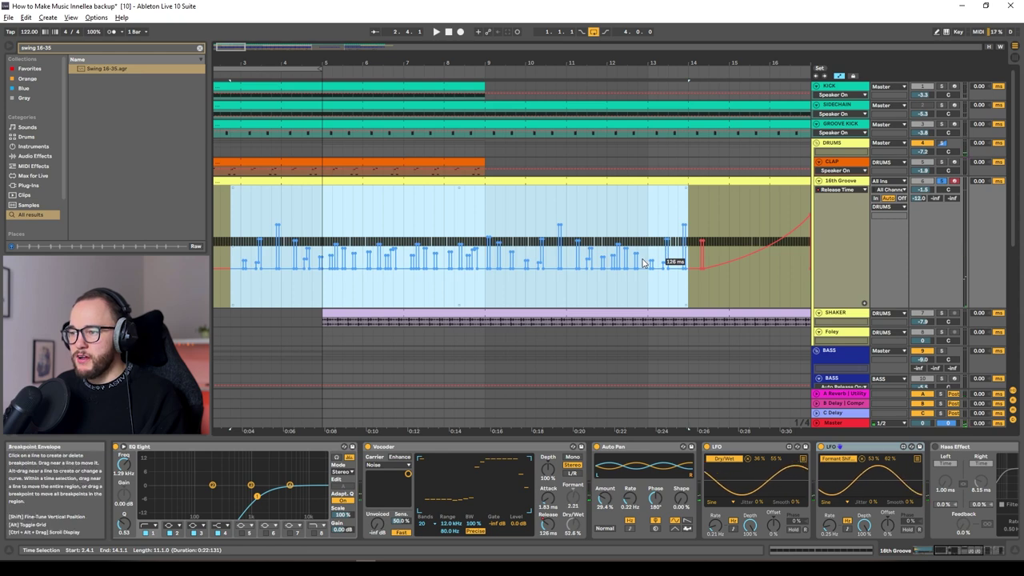
Set the 16th Groove track's Haas Effect right delay time to 18.2 ms, enable the Compressor and audition the hi-hat from 5.1.1
{"action": "scroll", "coordinate": [434, 297], "scroll_direction": "right", "scroll_amount": 3}
{"action": "left_click", "coordinate": [433, 297]}
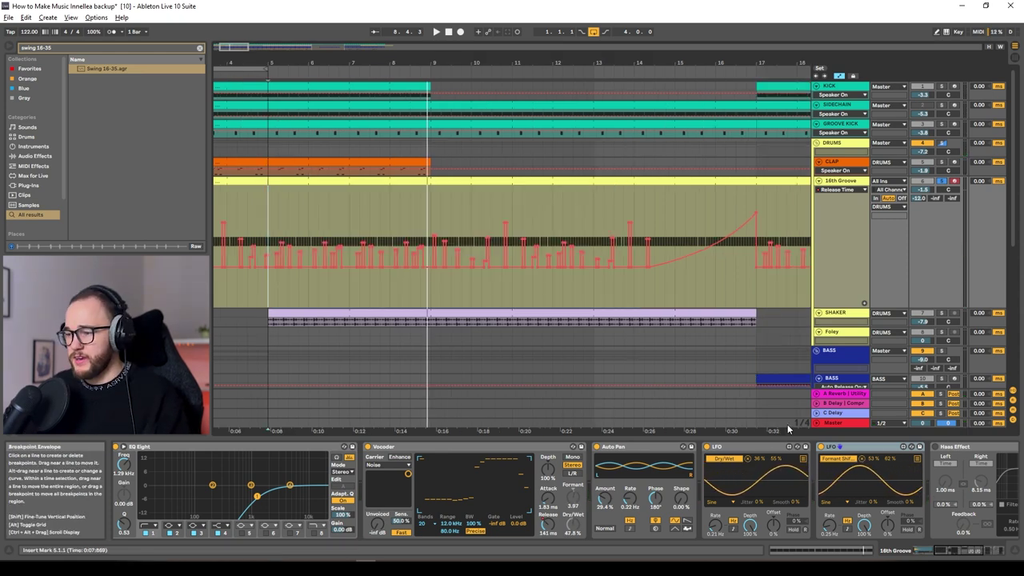
{"action": "scroll", "coordinate": [618, 474], "scroll_direction": "down", "scroll_amount": 5}
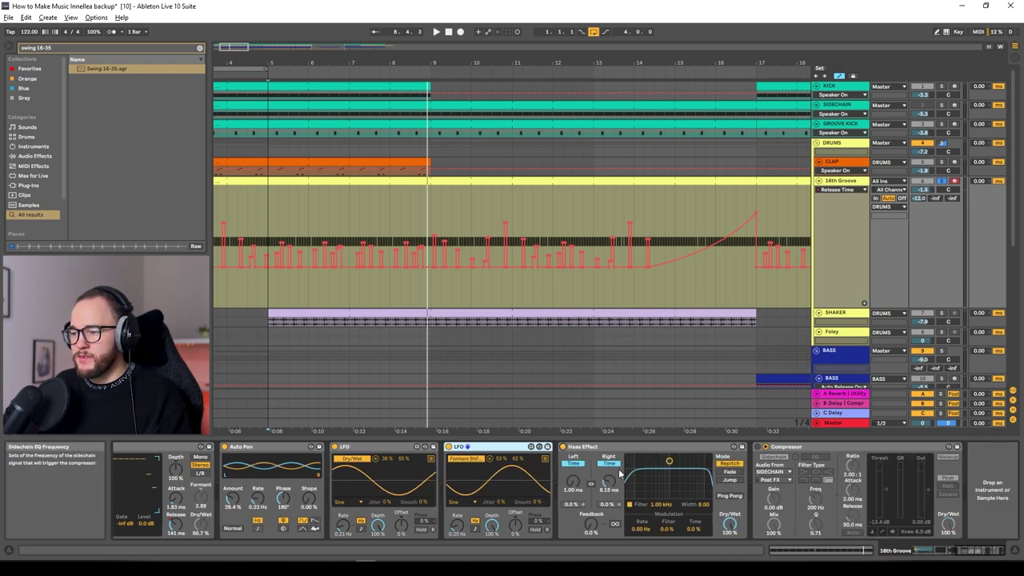
{"action": "key", "text": "space"}
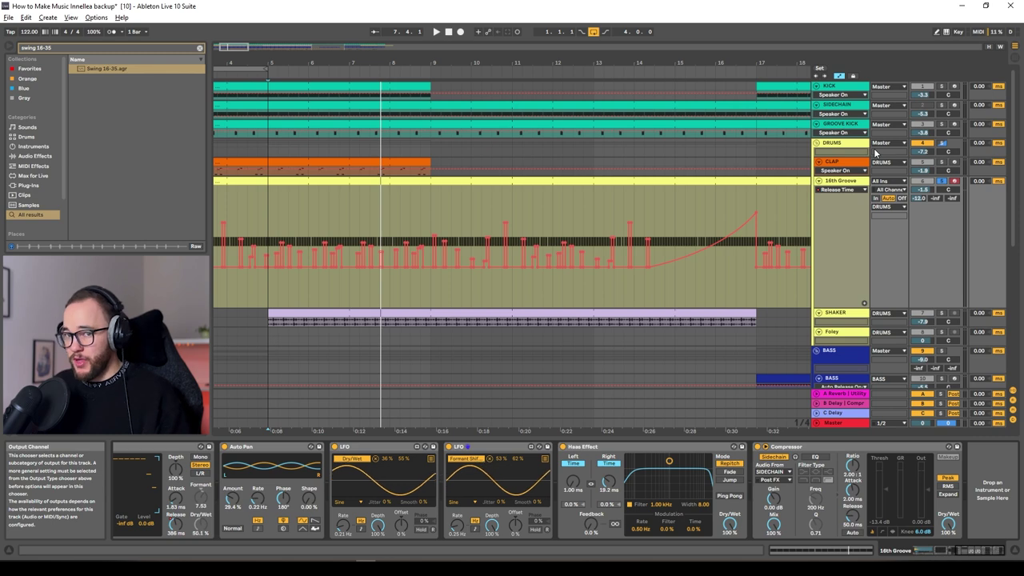
Examine the SIDECHAIN track's clips and devices across the arrangement, comparing them with the GROOVE KICK and 16th Groove tracks
{"action": "left_click", "coordinate": [848, 106]}
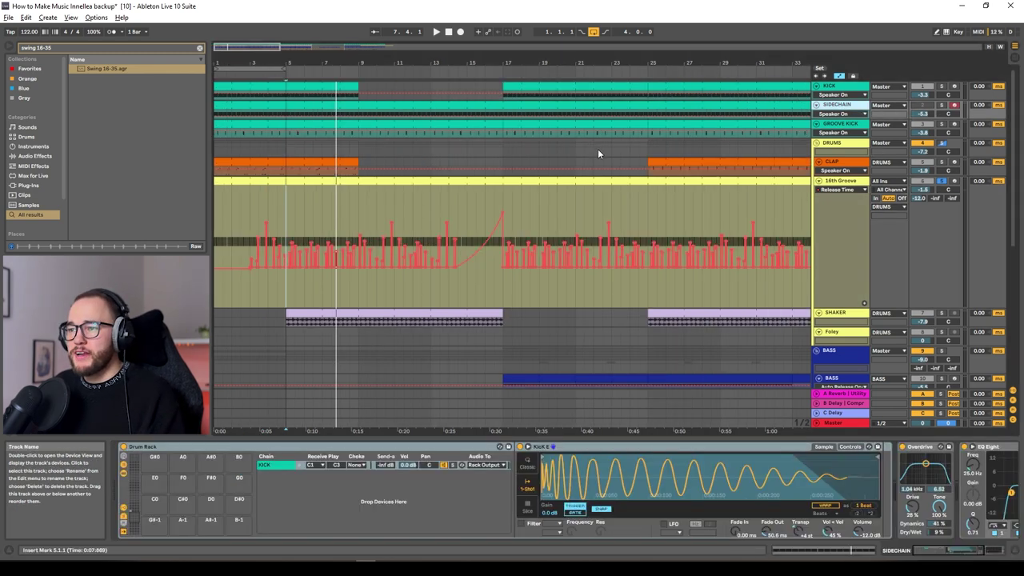
{"action": "key", "text": "z"}
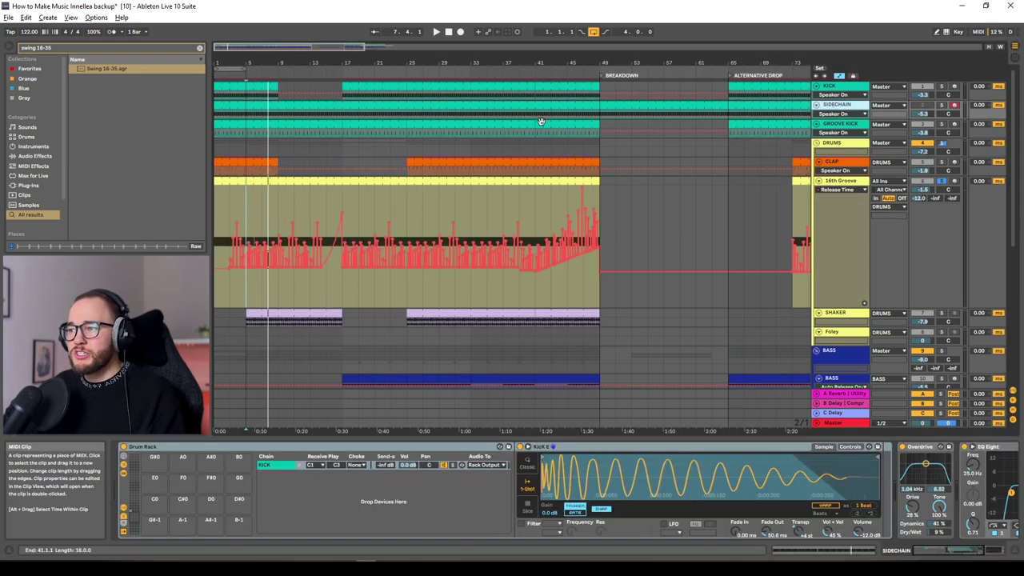
{"action": "left_click", "coordinate": [842, 86]}
{"action": "left_click", "coordinate": [844, 111]}
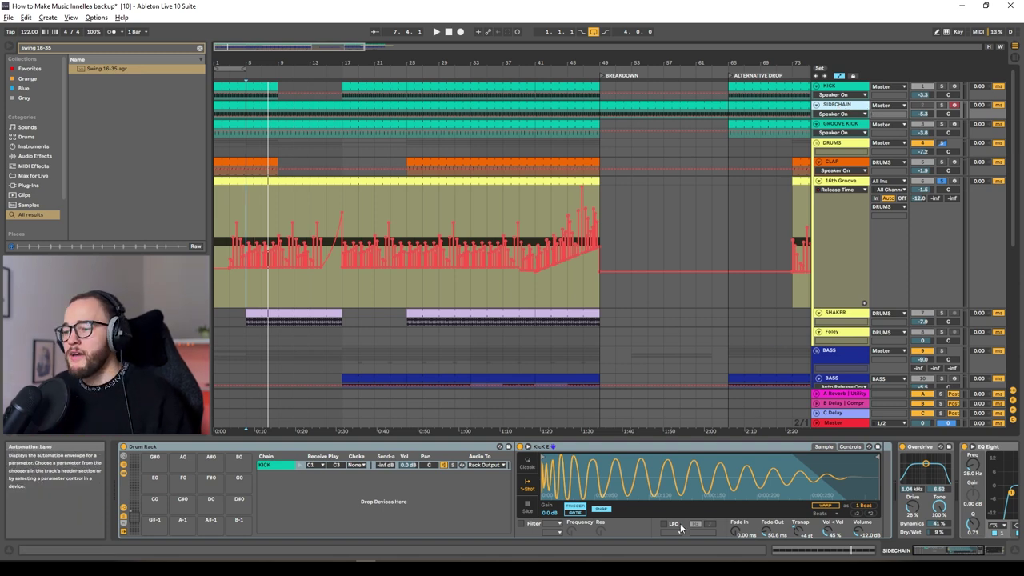
{"action": "left_click", "coordinate": [841, 182]}
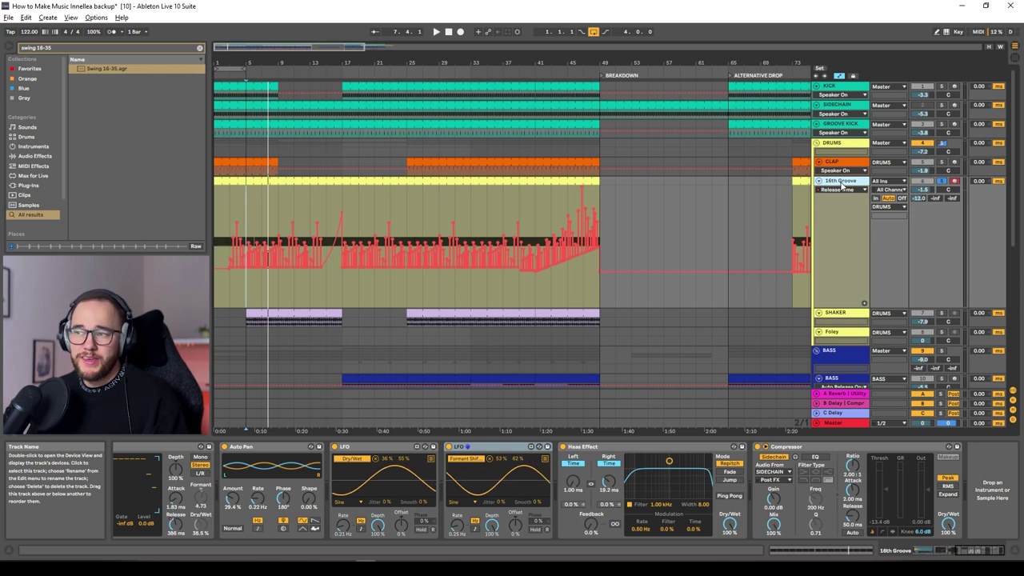
{"action": "left_click", "coordinate": [848, 88]}
{"action": "left_click", "coordinate": [847, 127]}
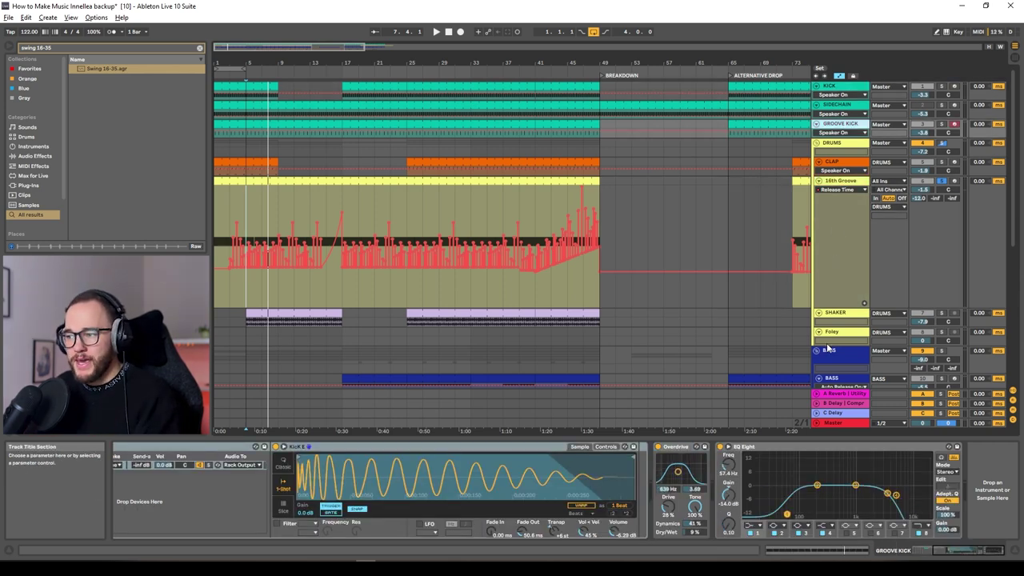
{"action": "left_click", "coordinate": [832, 340]}
{"action": "left_click", "coordinate": [842, 128]}
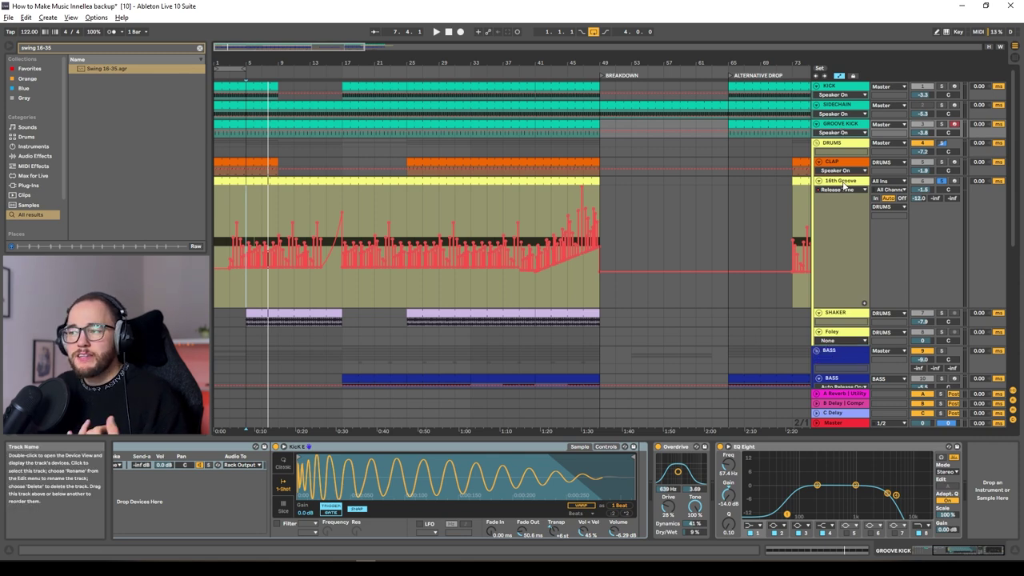
Compare the playing 16th Groove track with its sidechain Compressor off and on, and set the Compressor's threshold to about -14.2 dB
{"action": "left_click", "coordinate": [845, 186]}
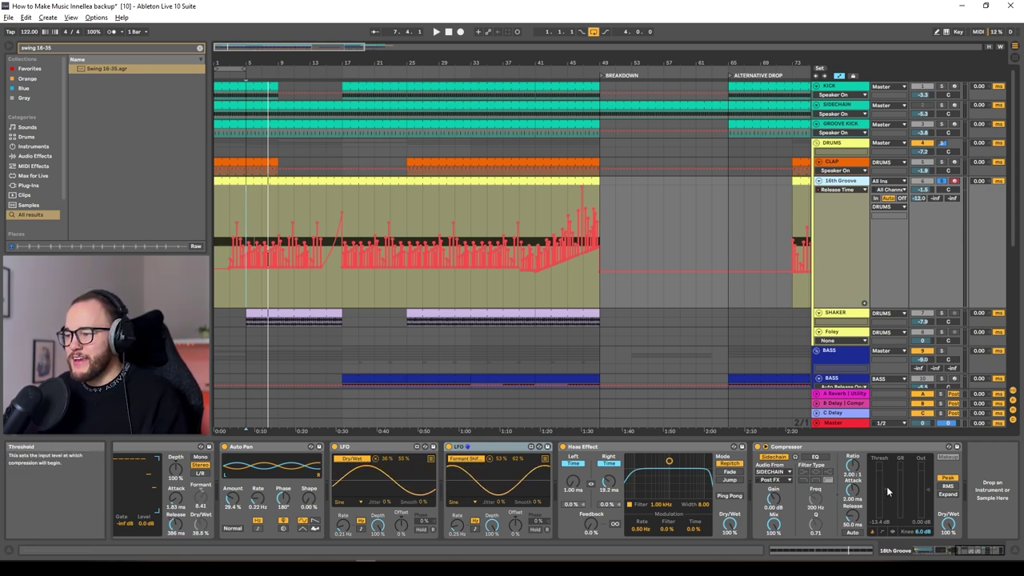
{"action": "key", "text": "space"}
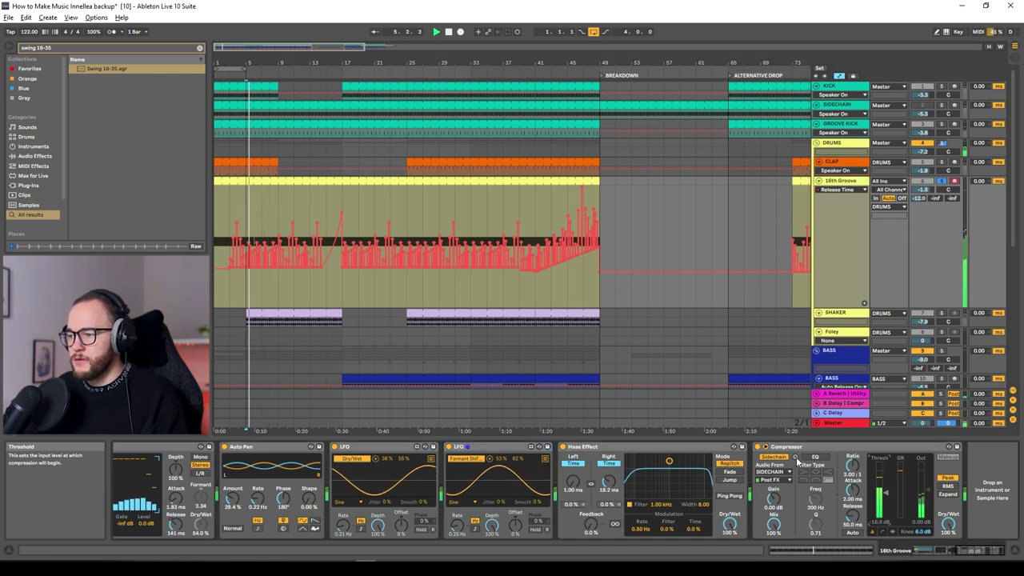
{"action": "left_click", "coordinate": [761, 449]}
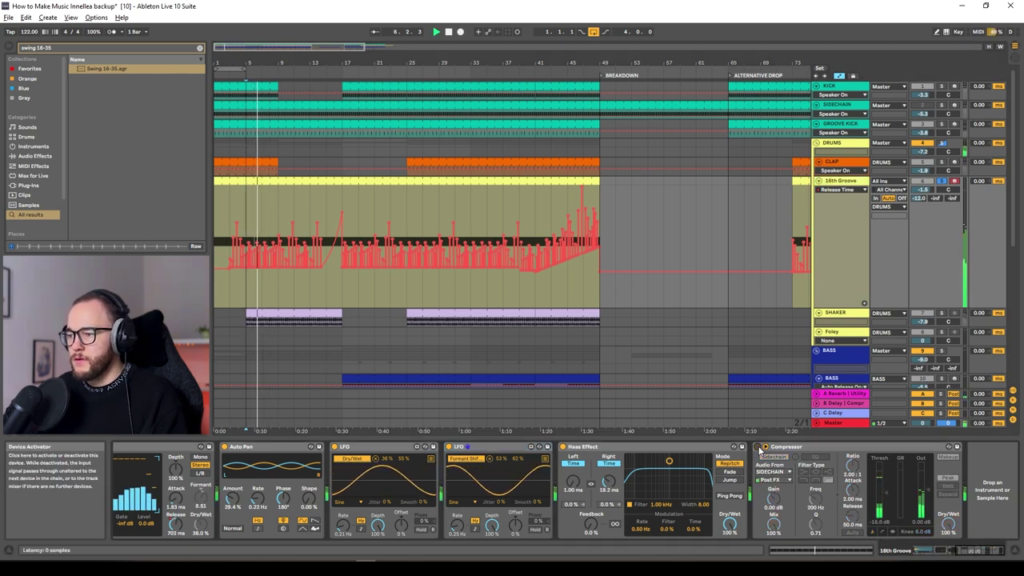
{"action": "left_click", "coordinate": [760, 449]}
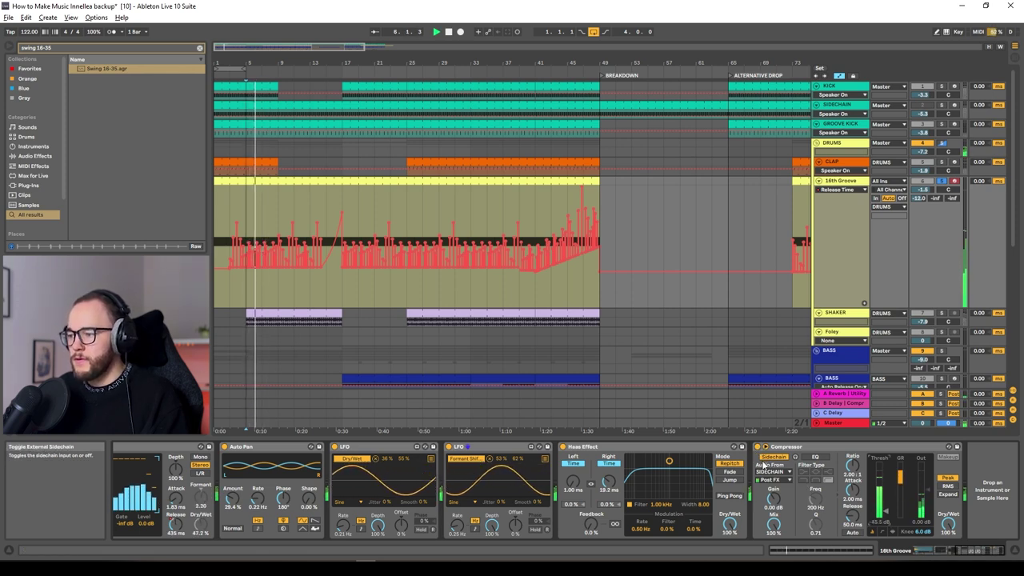
{"action": "left_click", "coordinate": [758, 450]}
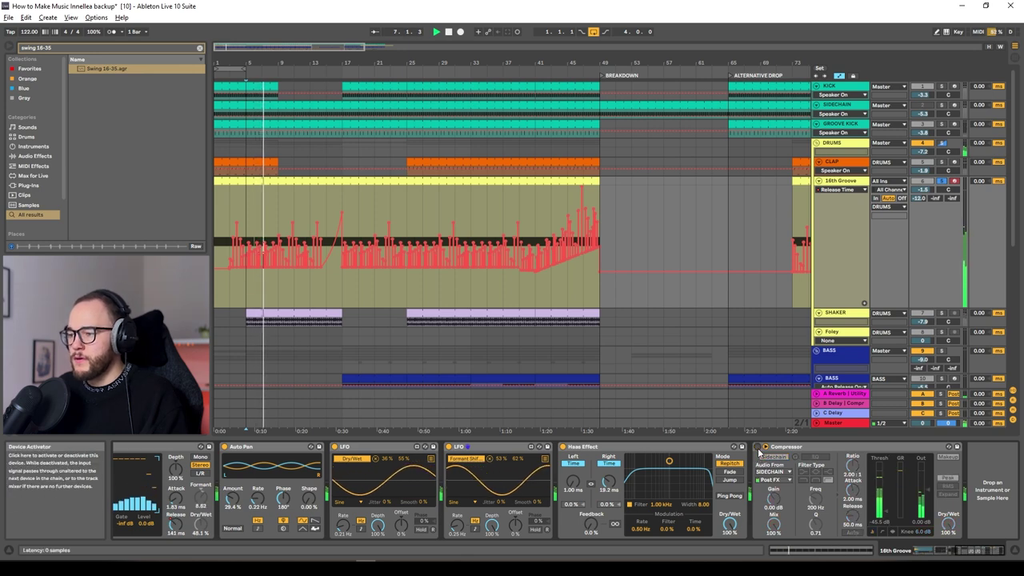
{"action": "left_click", "coordinate": [758, 450]}
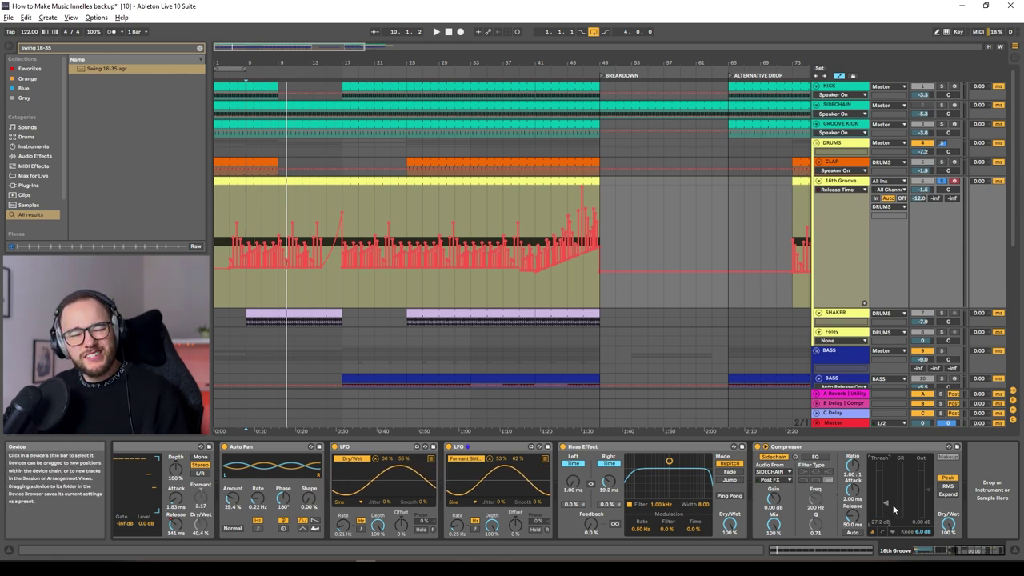
{"action": "left_click_drag", "start_coordinate": [886, 503], "coordinate": [886, 512]}
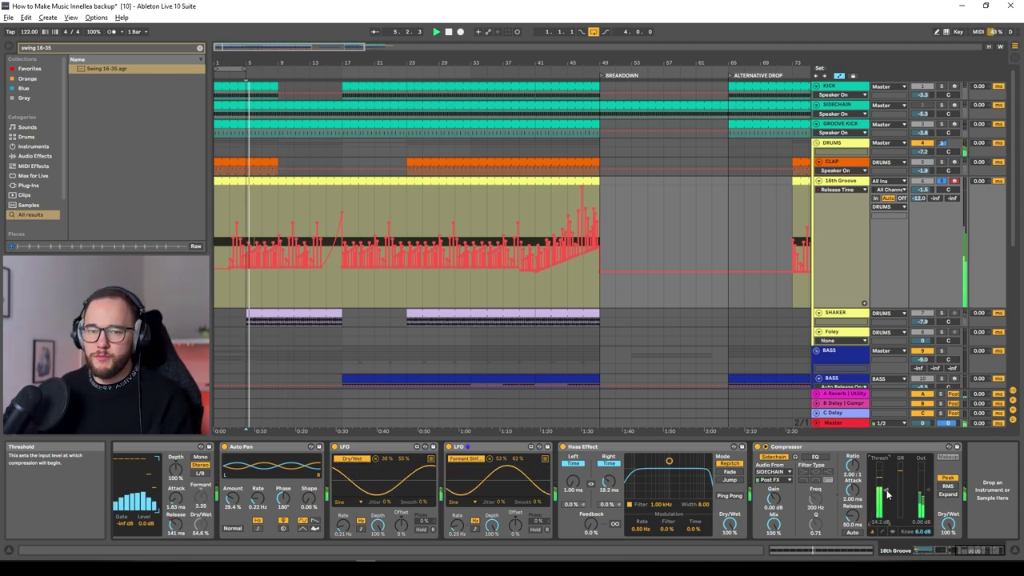
Solo the DRUMS group and audition it from bar 25 with its Glue Compressor off and on
{"action": "left_click", "coordinate": [832, 165]}
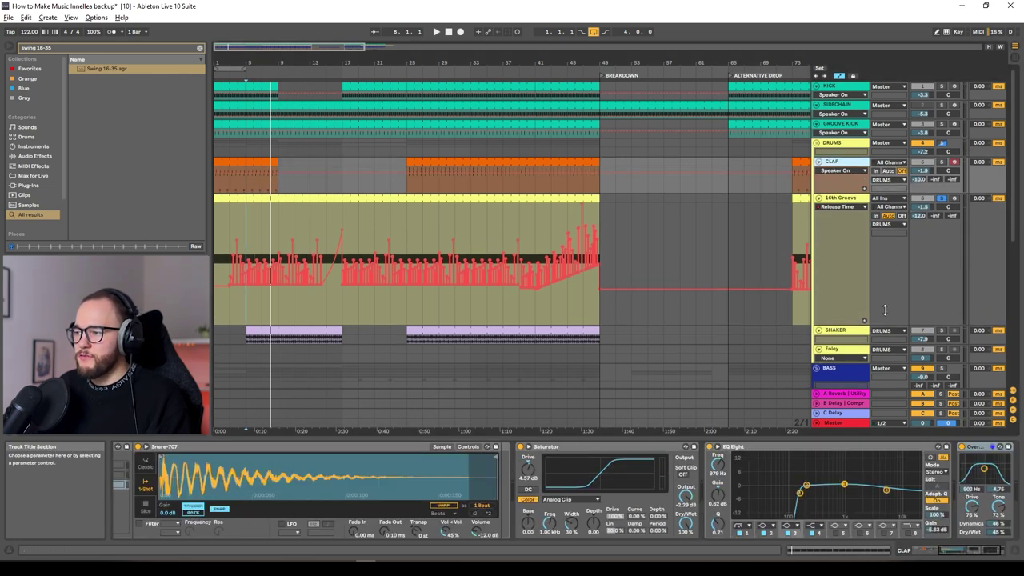
{"action": "left_click", "coordinate": [849, 395]}
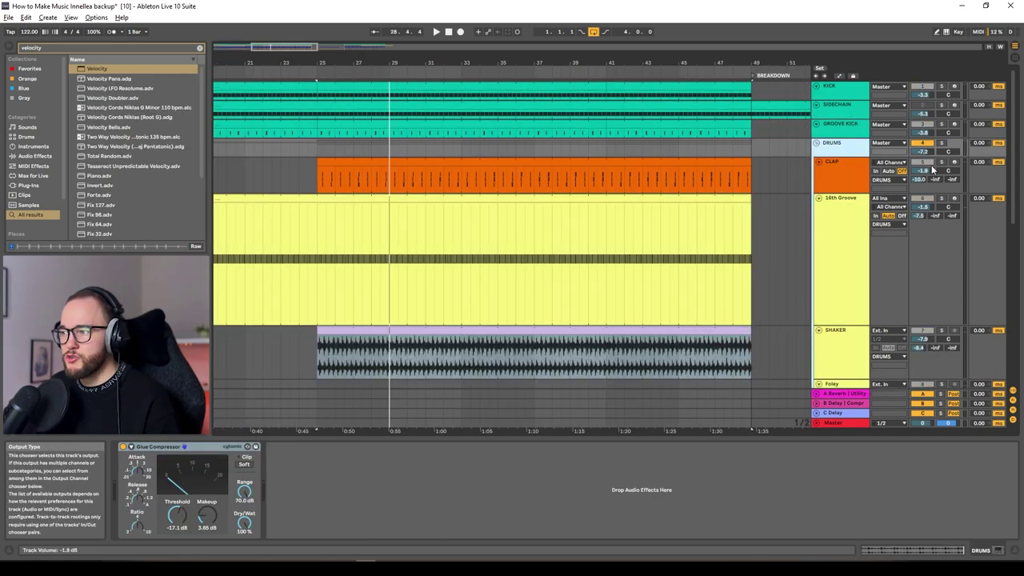
{"action": "left_click", "coordinate": [194, 524]}
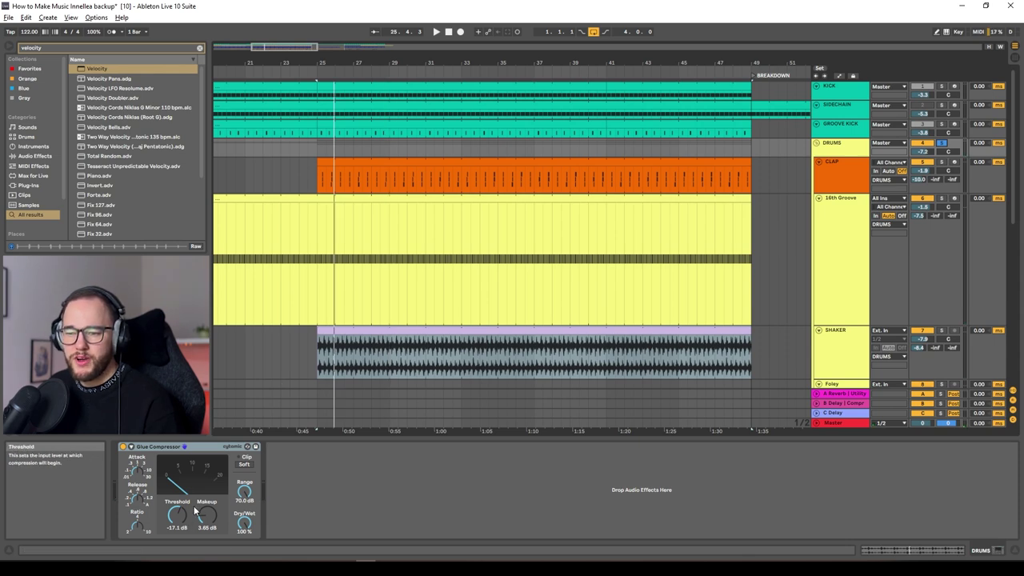
{"action": "key", "text": "space"}
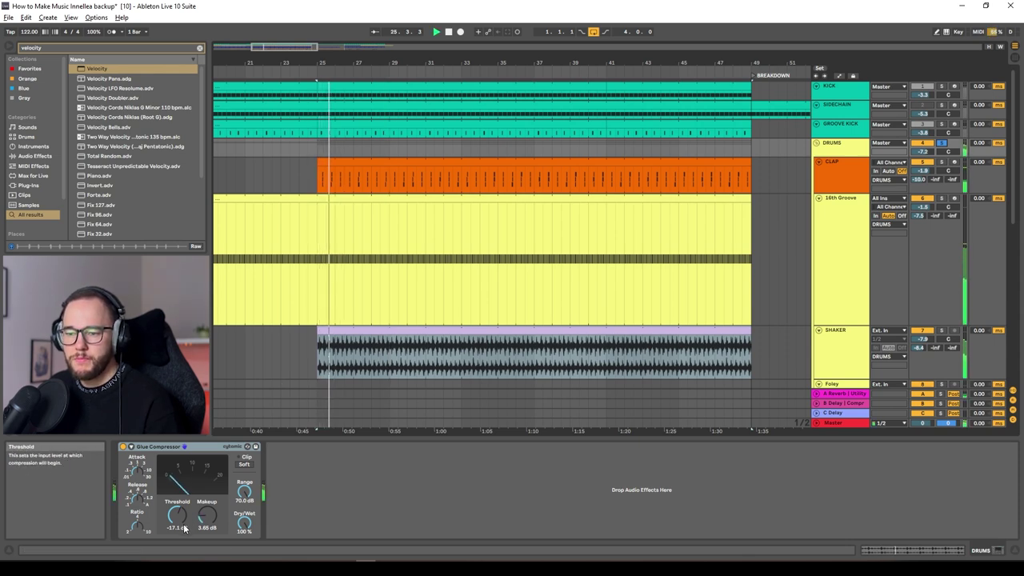
{"action": "left_click", "coordinate": [124, 447]}
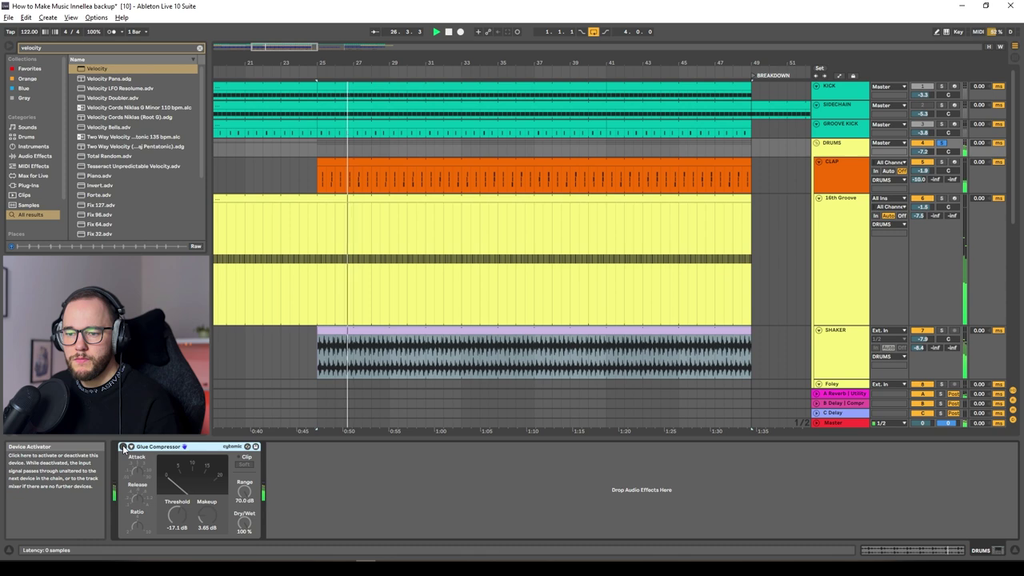
{"action": "left_click", "coordinate": [124, 446]}
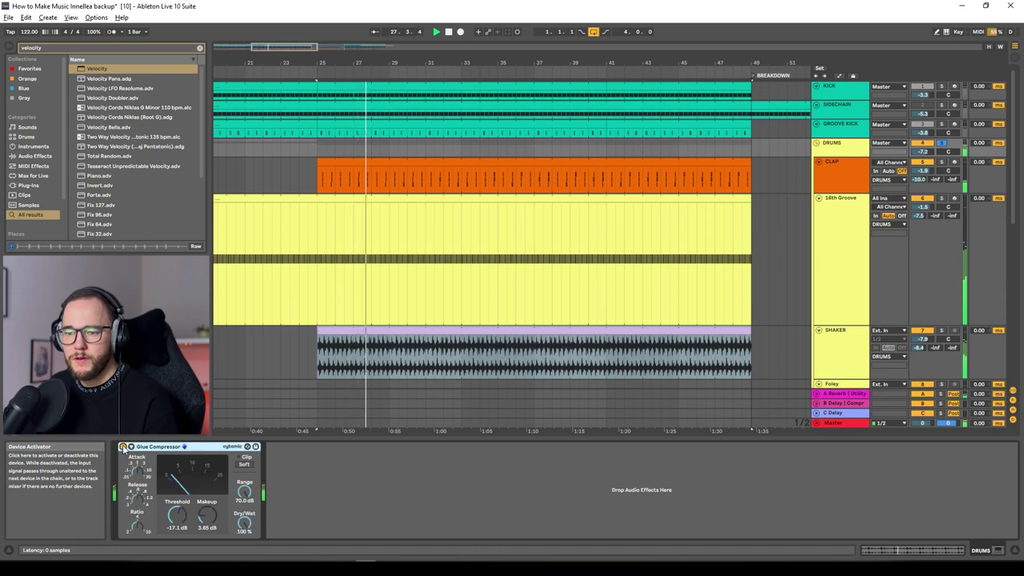
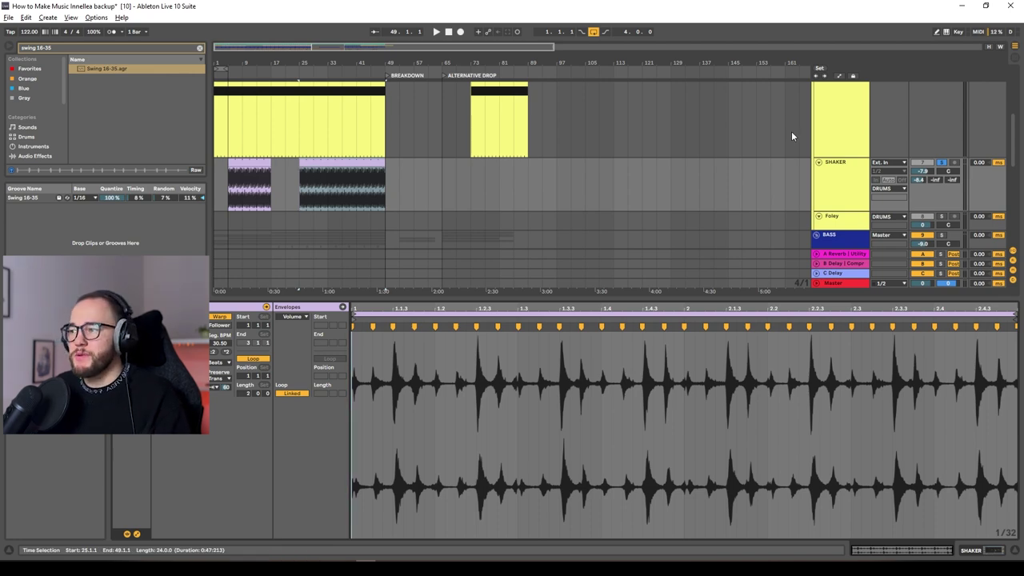
Play the SHAKER loop from 25.1.1 and show its EQ Eight low-cut
{"action": "left_click", "coordinate": [717, 186]}
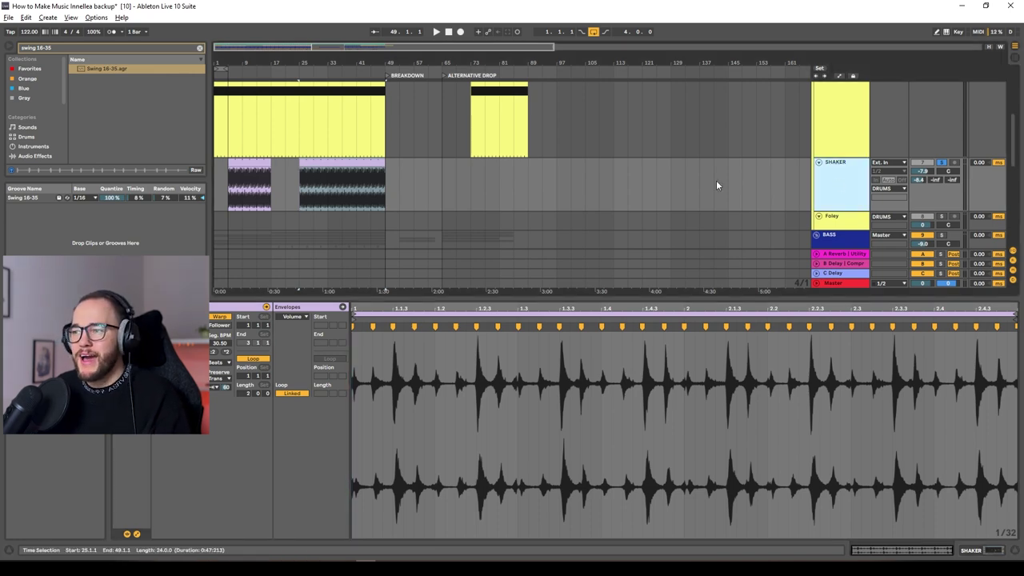
{"action": "left_click", "coordinate": [357, 199]}
{"action": "key", "text": "z"}
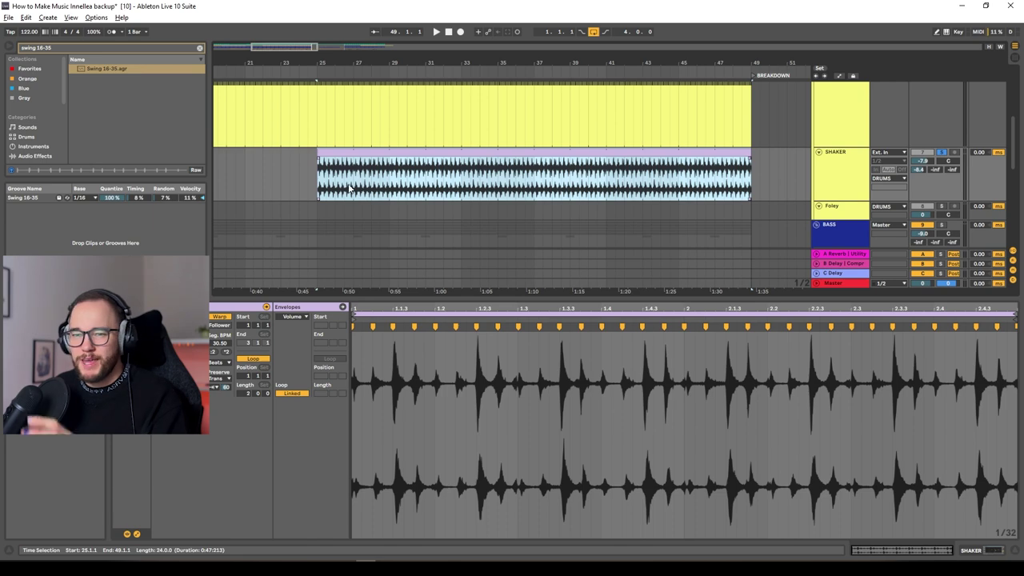
{"action": "left_click", "coordinate": [318, 182]}
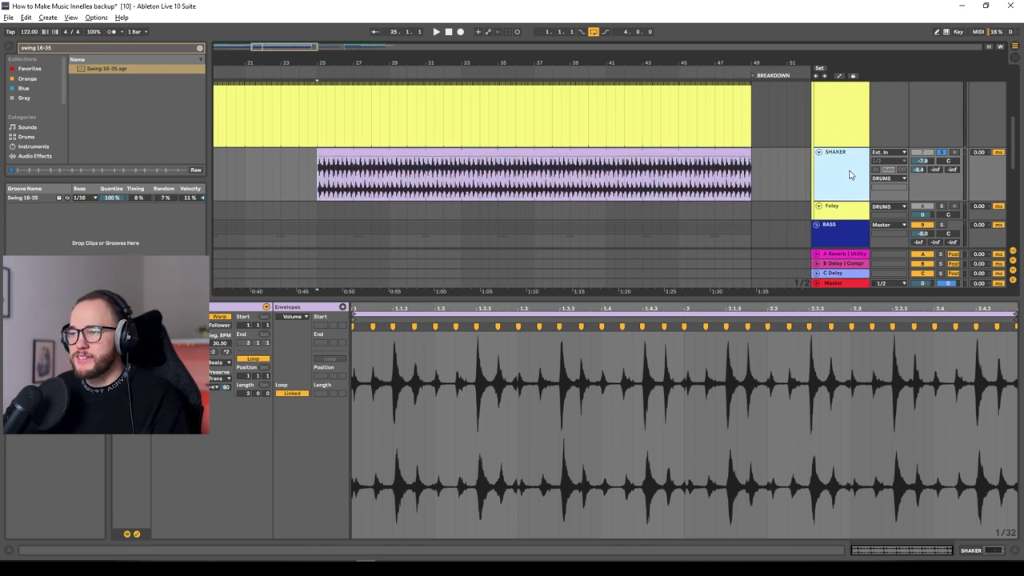
{"action": "key", "text": "space"}
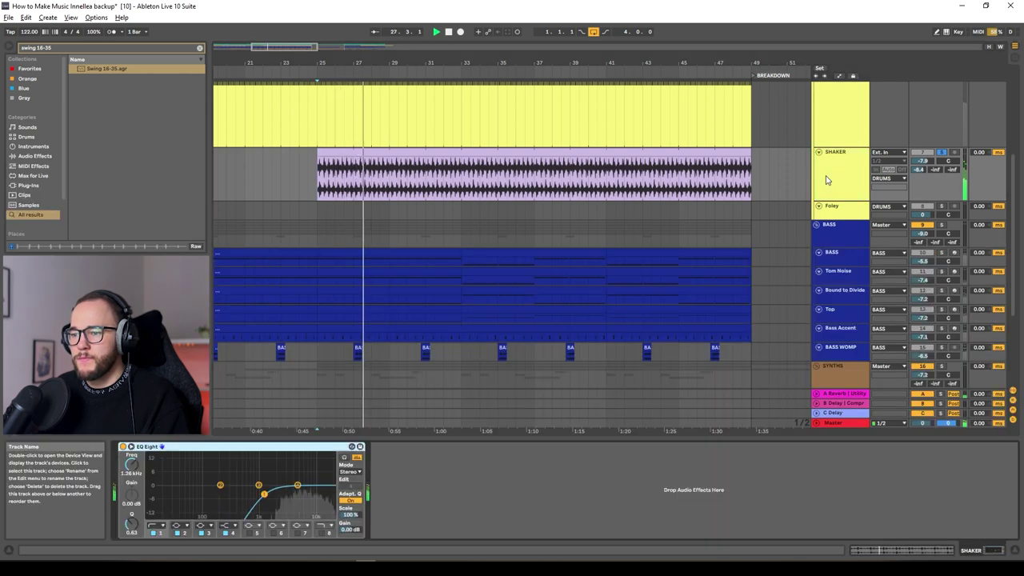
{"action": "left_click", "coordinate": [827, 180]}
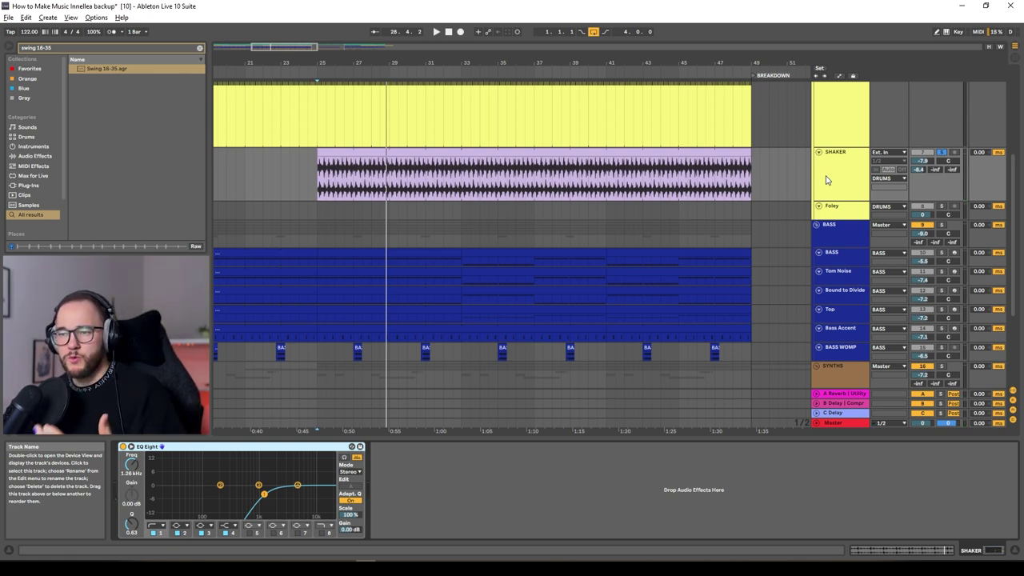
Search the browser for "velocity" and add the Velocity MIDI effect in front of the 16th Groove track's hi-hat sampler
{"action": "scroll", "coordinate": [536, 148], "scroll_direction": "up", "scroll_amount": 5}
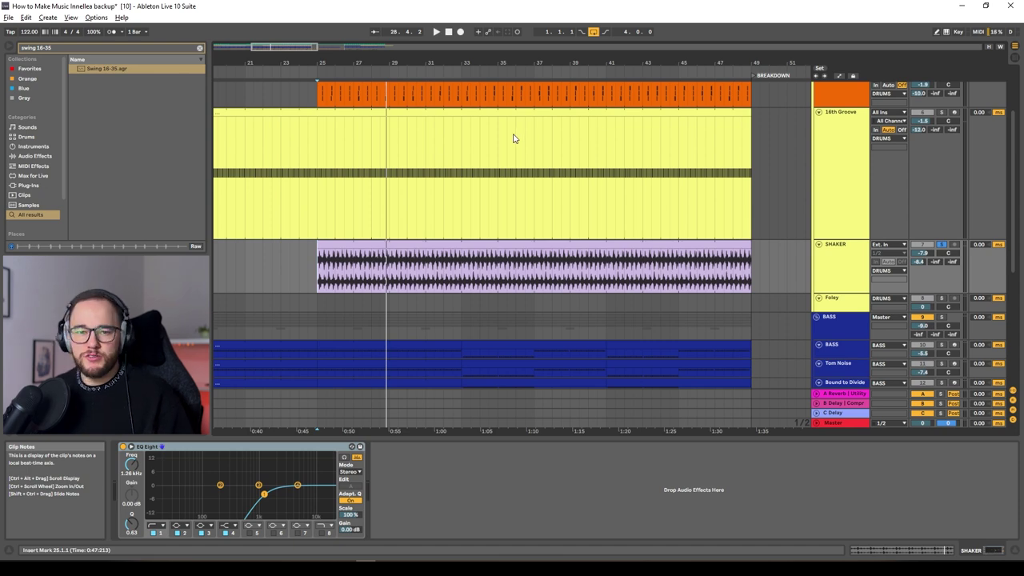
{"action": "scroll", "coordinate": [513, 138], "scroll_direction": "up", "scroll_amount": 1}
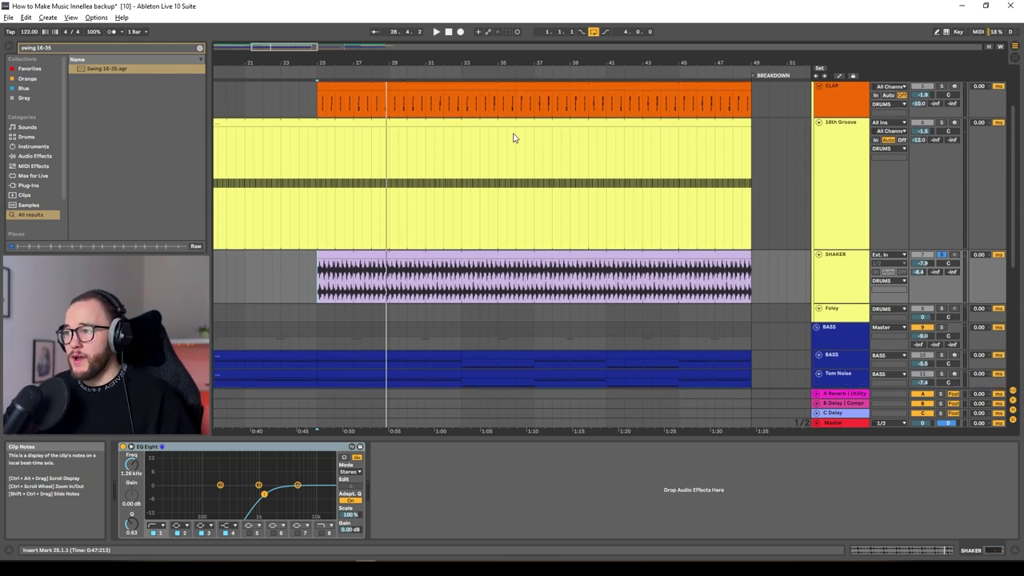
{"action": "key", "text": "ctrl+f"}
{"action": "type", "text": "ve"}
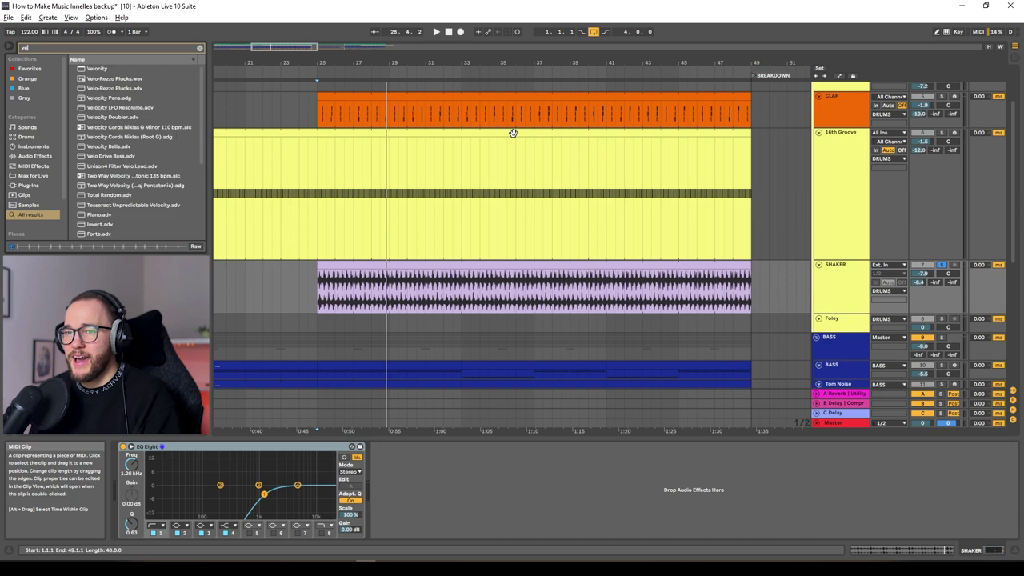
{"action": "type", "text": "locity"}
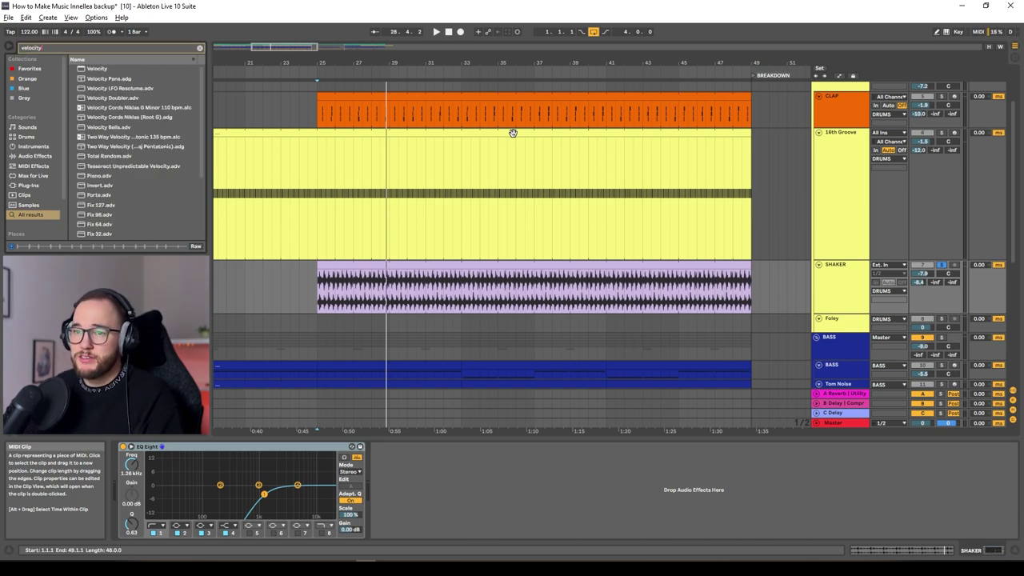
{"action": "key", "text": "Down"}
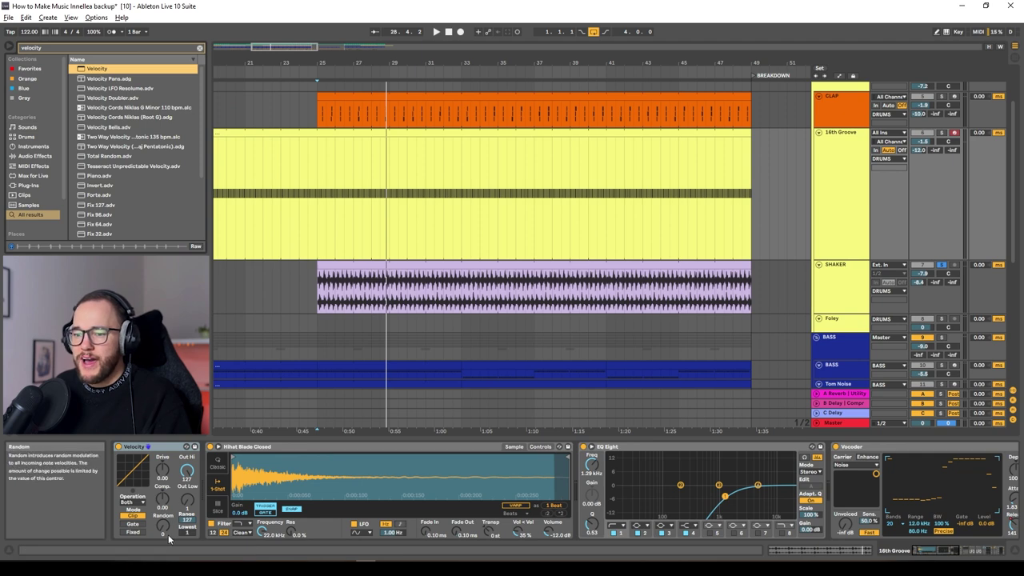
Set the Velocity effect's Random amount to 48 and solo the 16th Groove track
{"action": "left_click_drag", "start_coordinate": [168, 540], "coordinate": [168, 537]}
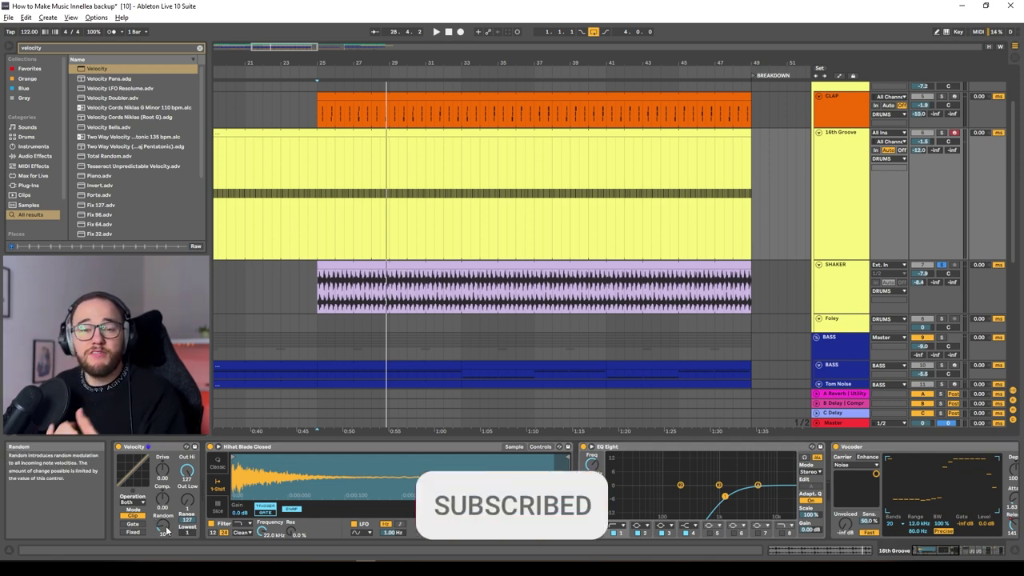
{"action": "left_click", "coordinate": [825, 160]}
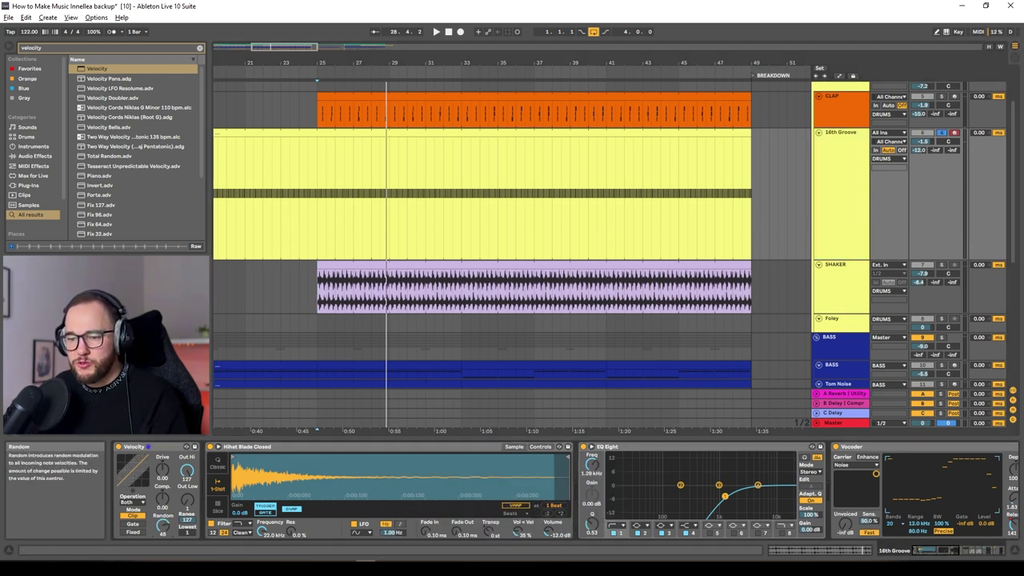
Set the Velocity effect's Random amount to 29 on the 16th Groove track while auditioning the hi-hat
{"action": "key", "text": "space"}
{"action": "left_click_drag", "start_coordinate": [162, 525], "coordinate": [163, 515]}
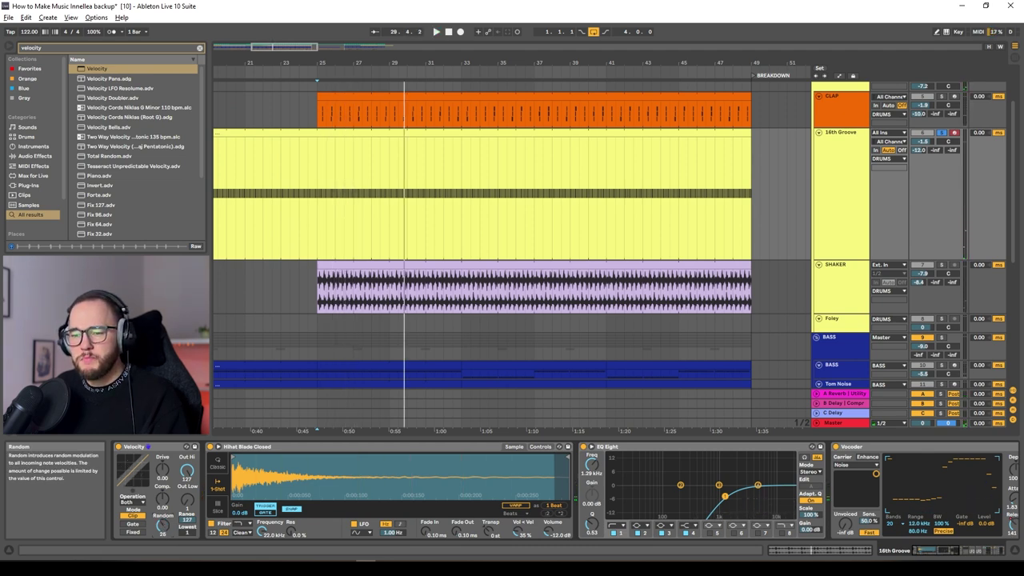
{"action": "key", "text": "space"}
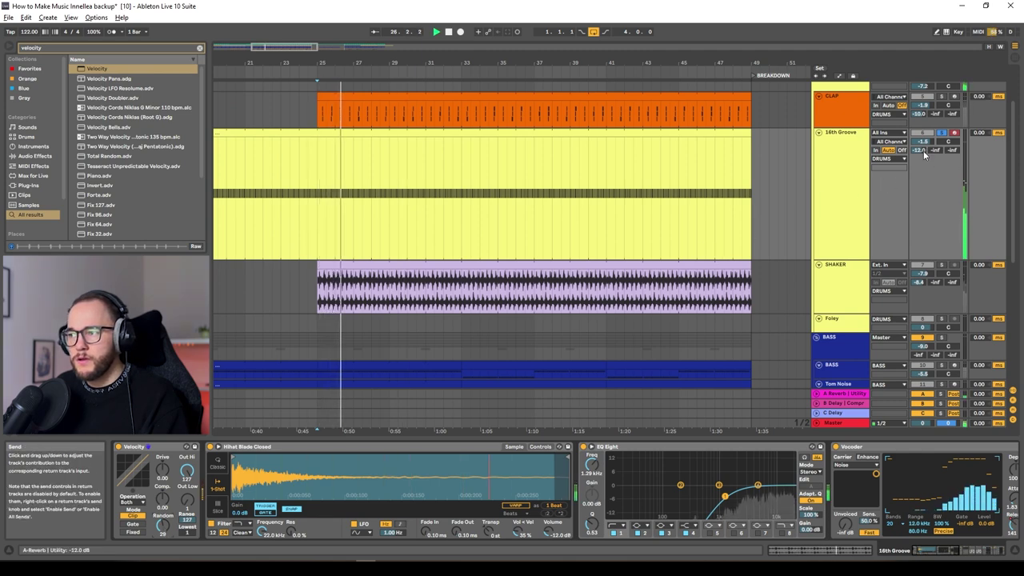
Raise the 16th Groove track's A Reverb send to -7.5 dB and audition the hi-hat from bar 25
{"action": "mouse_move", "coordinate": [924, 154]}
{"action": "left_mouse_down"}
{"action": "mouse_move", "coordinate": [925, 140]}
{"action": "mouse_move", "coordinate": [922, 155]}
{"action": "left_mouse_up"}
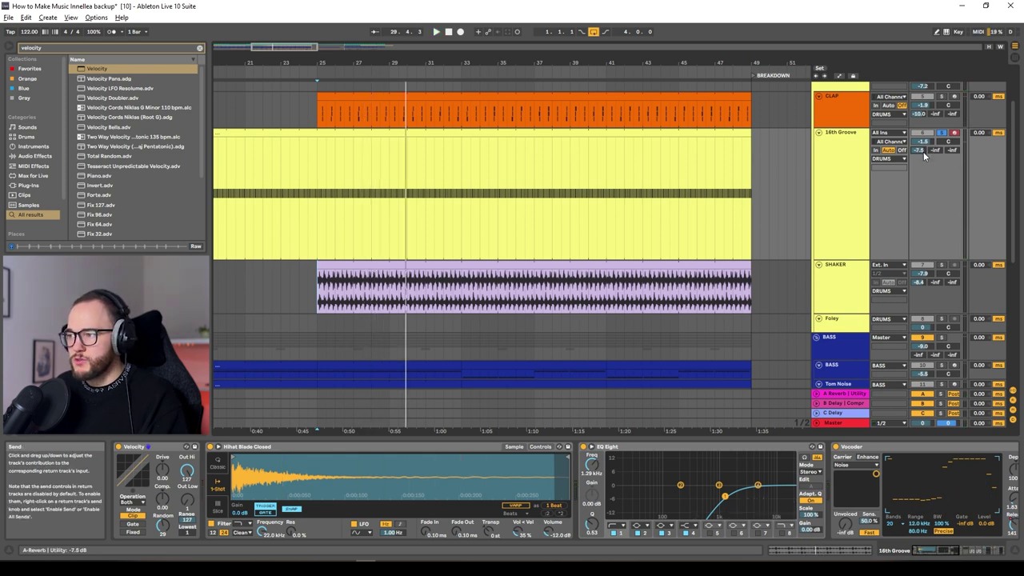
{"action": "key", "text": "space"}
{"action": "key", "text": "space"}
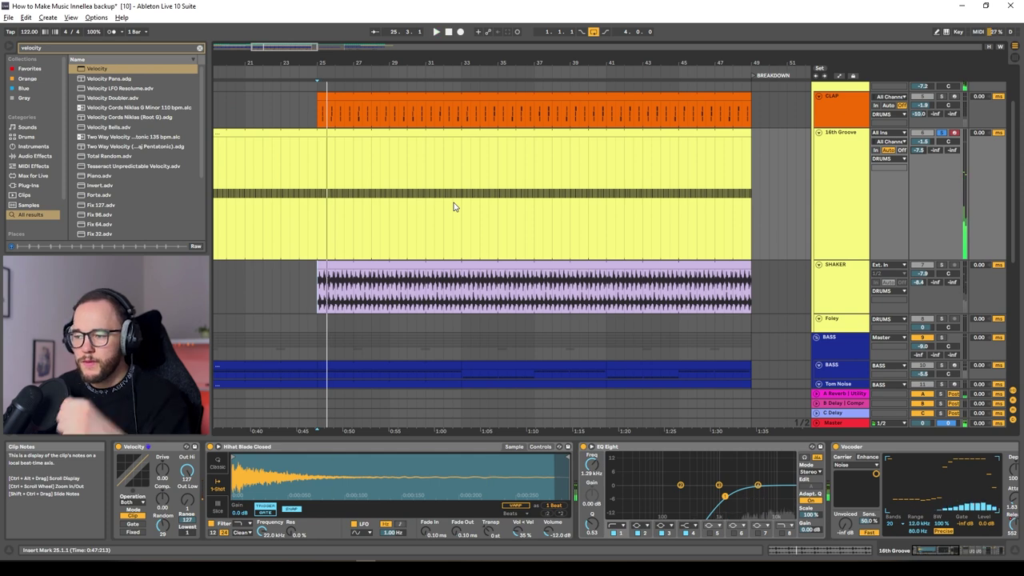
{"action": "left_click", "coordinate": [575, 252]}
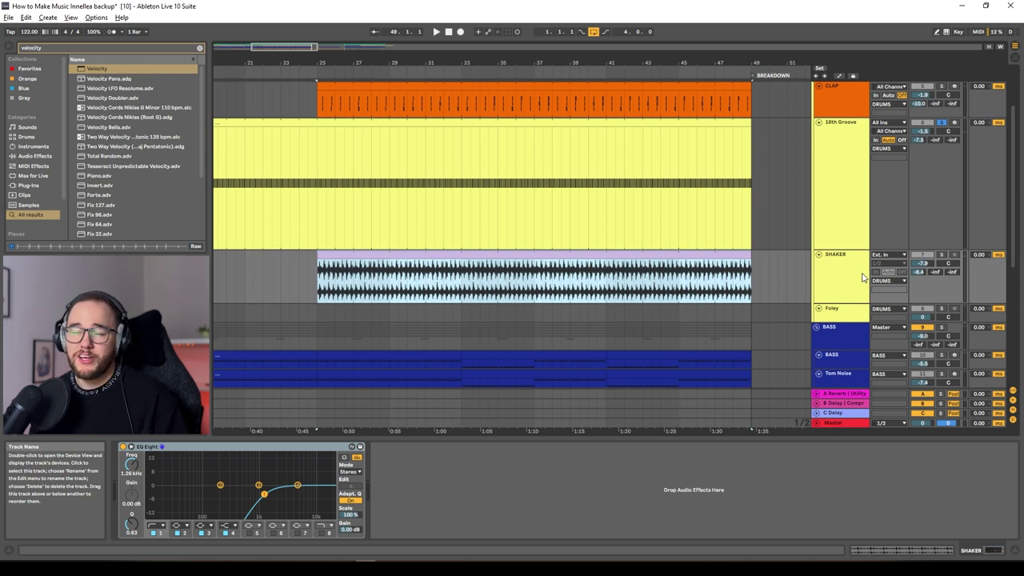
Examine the note velocities in the BASS clip at bar 25 with an enlarged velocity lane and play it soloed
{"action": "left_click", "coordinate": [730, 259]}
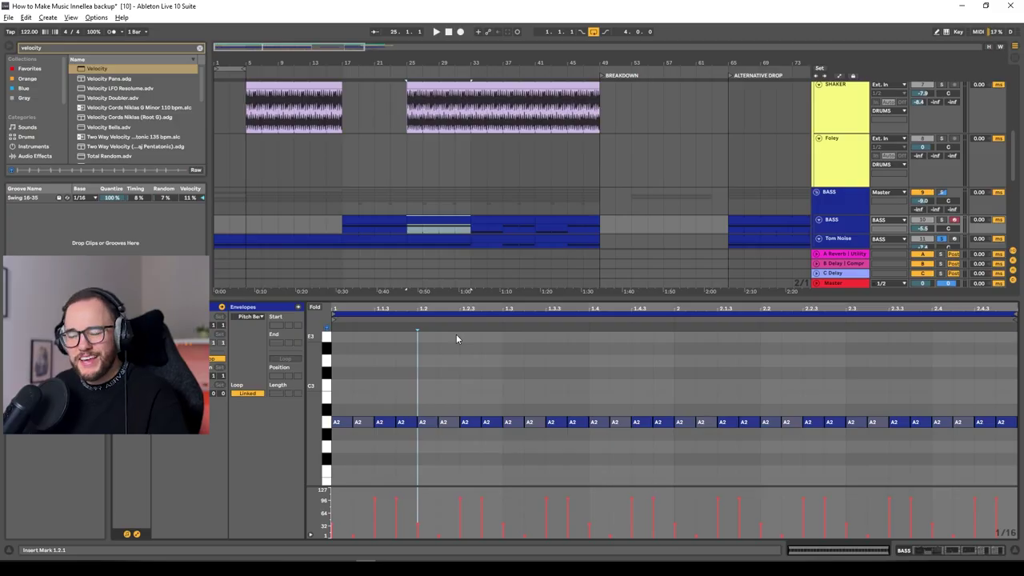
{"action": "scroll", "coordinate": [456, 333], "scroll_direction": "down", "scroll_amount": 2}
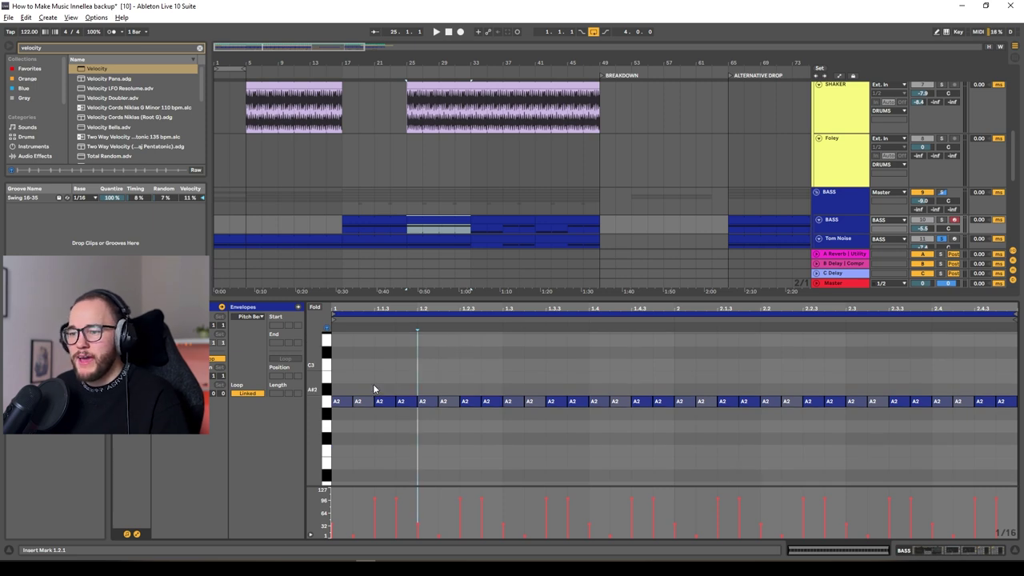
{"action": "left_click_drag", "start_coordinate": [389, 488], "coordinate": [389, 448]}
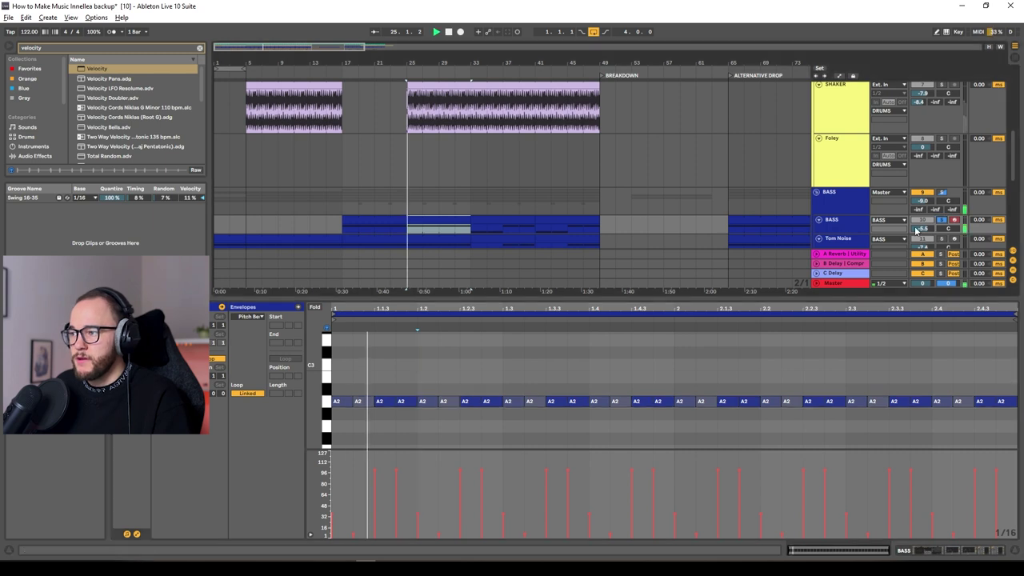
{"action": "key", "text": "space"}
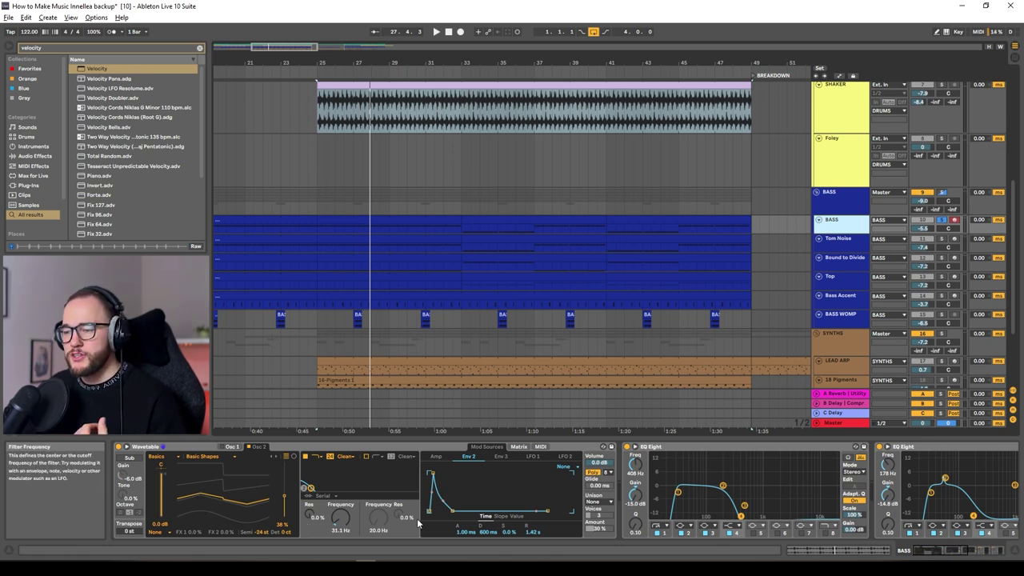
Show the Amp envelope of Wavetable on the BASS track, audition it and look over the following EQ Eights
{"action": "left_click", "coordinate": [436, 456]}
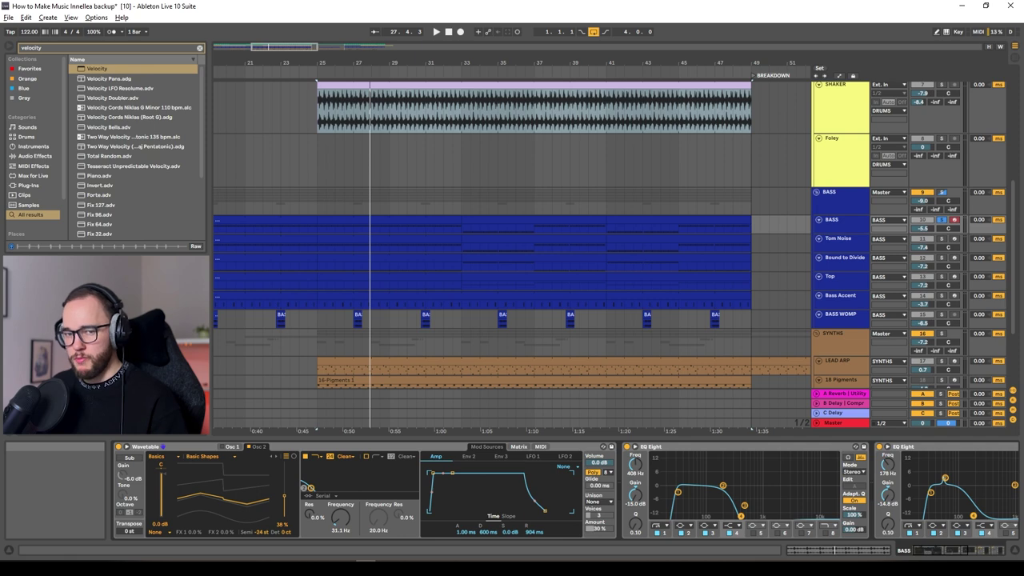
{"action": "key", "text": "space"}
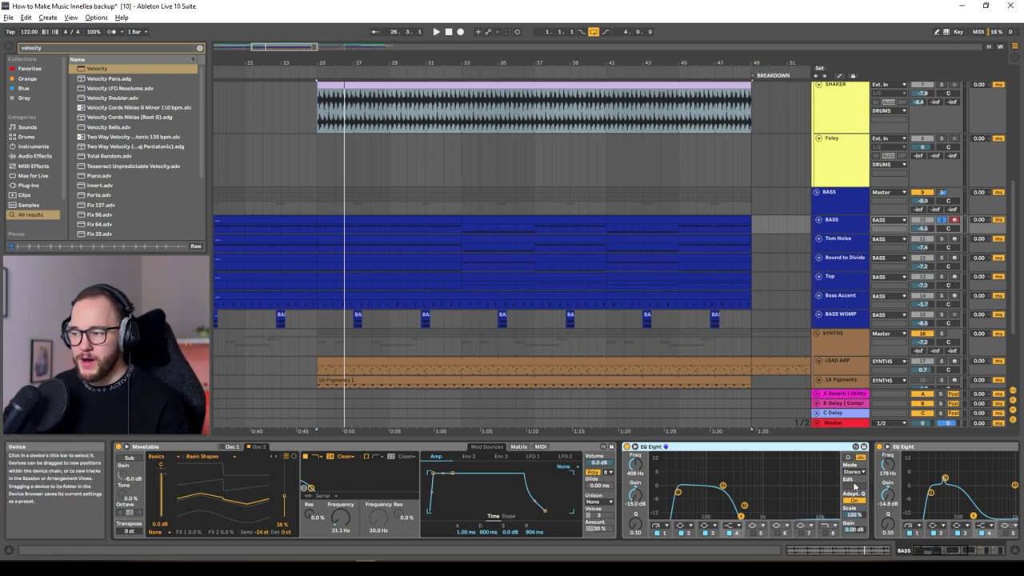
{"action": "scroll", "coordinate": [714, 472], "scroll_direction": "right", "scroll_amount": 2}
{"action": "scroll", "coordinate": [640, 480], "scroll_direction": "left", "scroll_amount": 2}
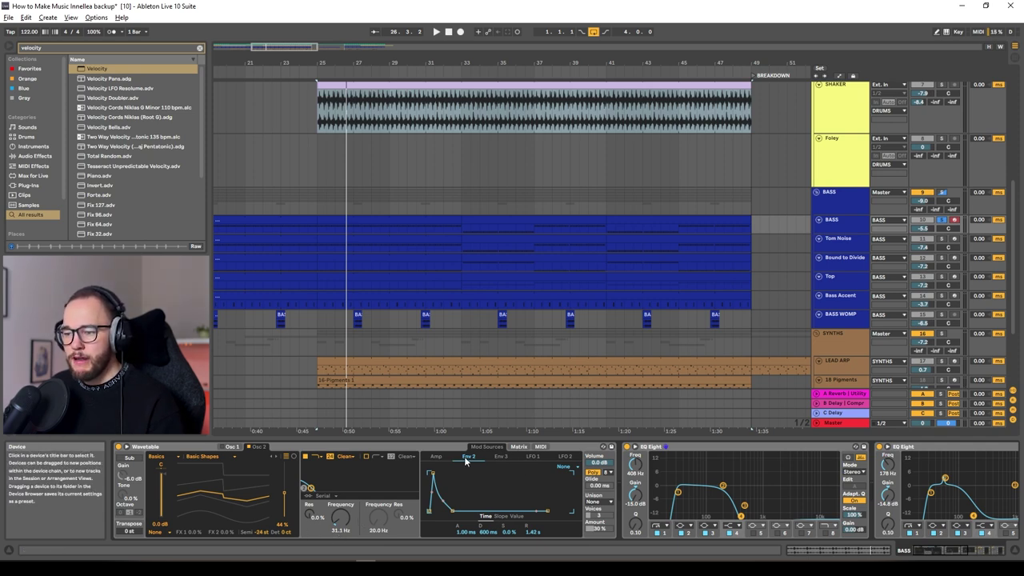
Show Wavetable's Env 2 modulation of Filter 1 Freq in the Matrix and compare playback with Filter 1 off and on
{"action": "left_click", "coordinate": [518, 447]}
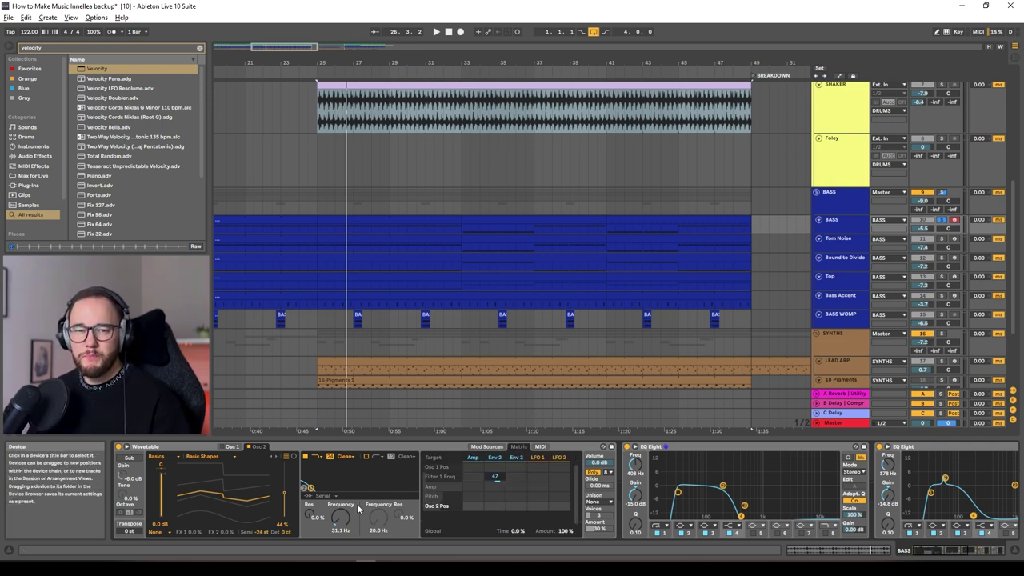
{"action": "left_click", "coordinate": [496, 477]}
{"action": "key", "text": "space"}
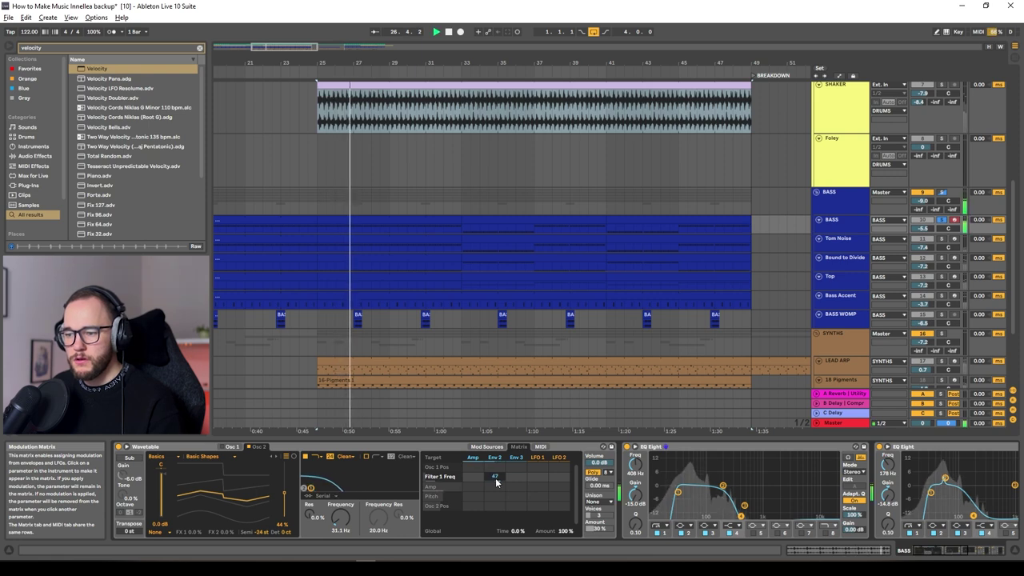
{"action": "left_click", "coordinate": [305, 456]}
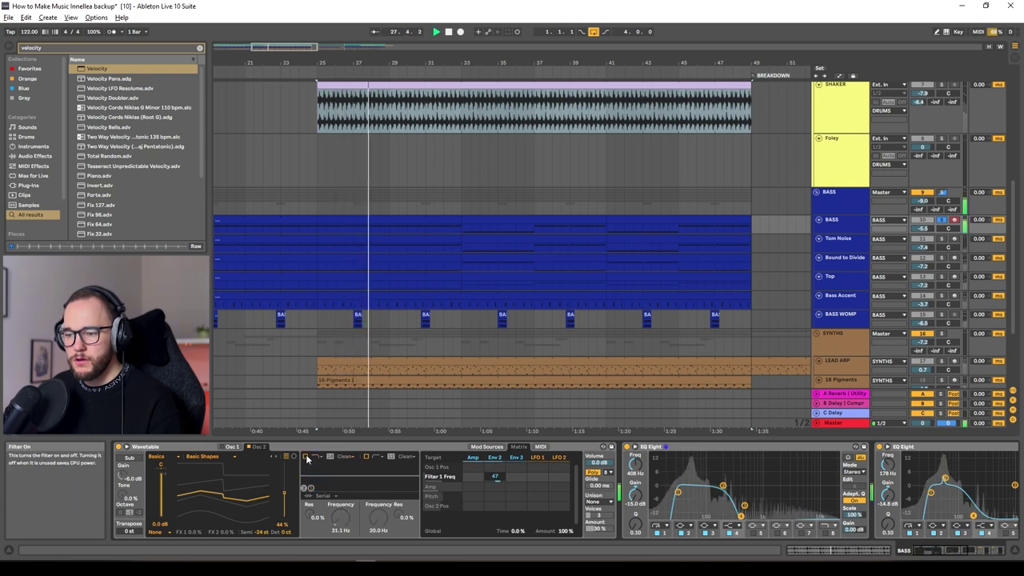
{"action": "left_click", "coordinate": [306, 457]}
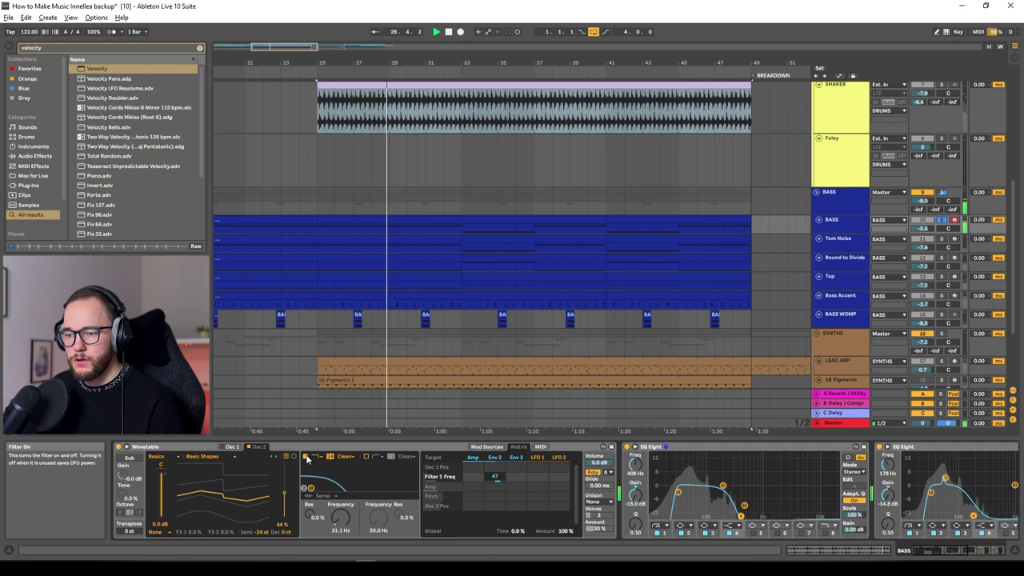
{"action": "left_click", "coordinate": [306, 457]}
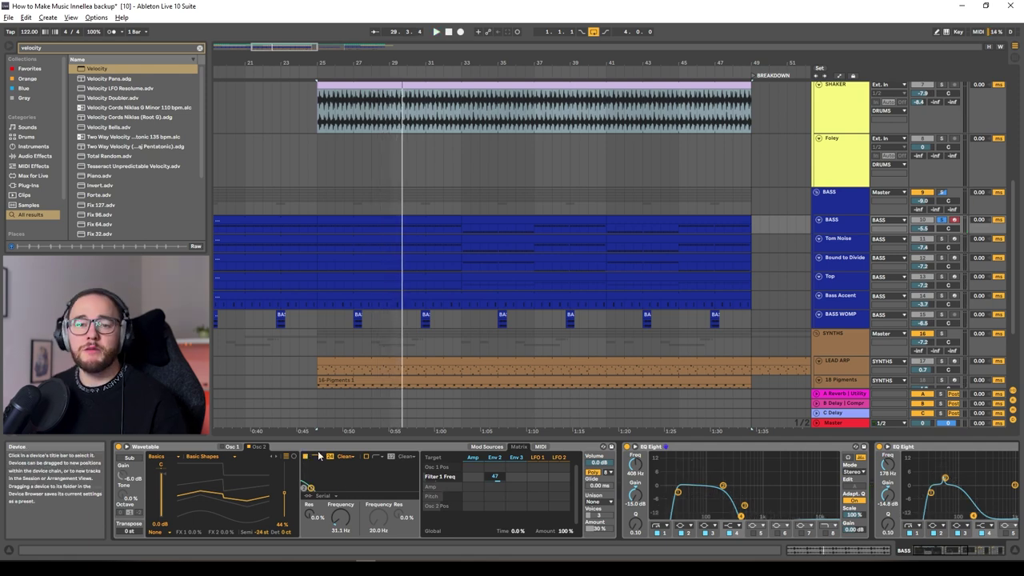
Audition the BASS track's two EQ Eights and play it from bar 25 with both compressors bypassed
{"action": "scroll", "coordinate": [639, 453], "scroll_direction": "right", "scroll_amount": 3}
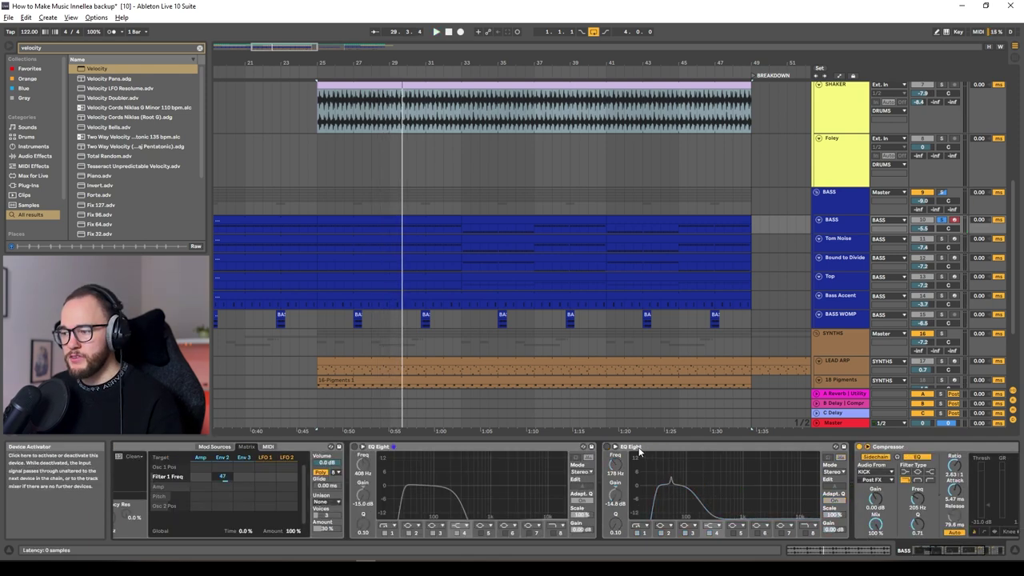
{"action": "left_click_drag", "start_coordinate": [920, 551], "coordinate": [966, 553]}
{"action": "key", "text": "space"}
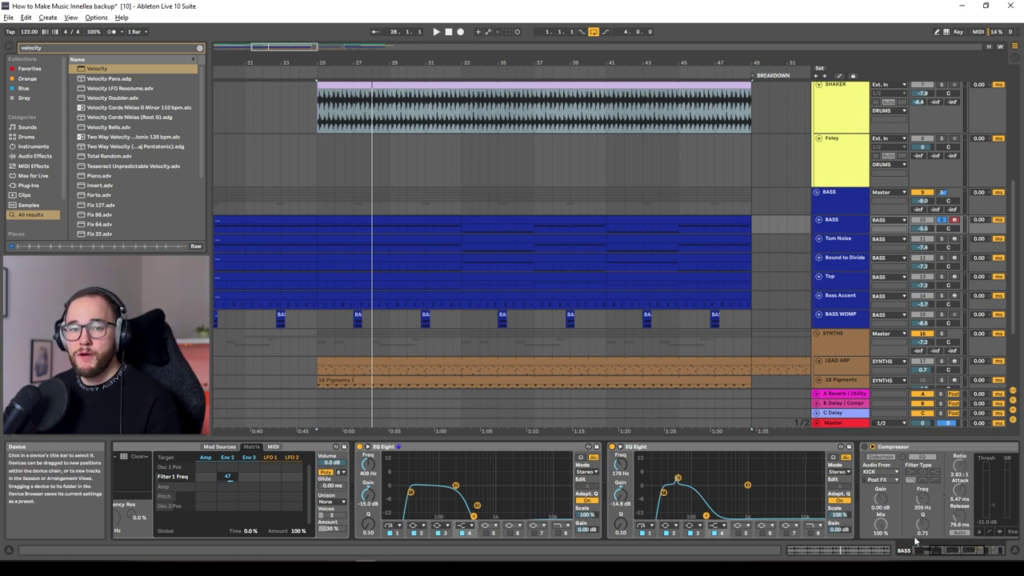
{"action": "key", "text": "space"}
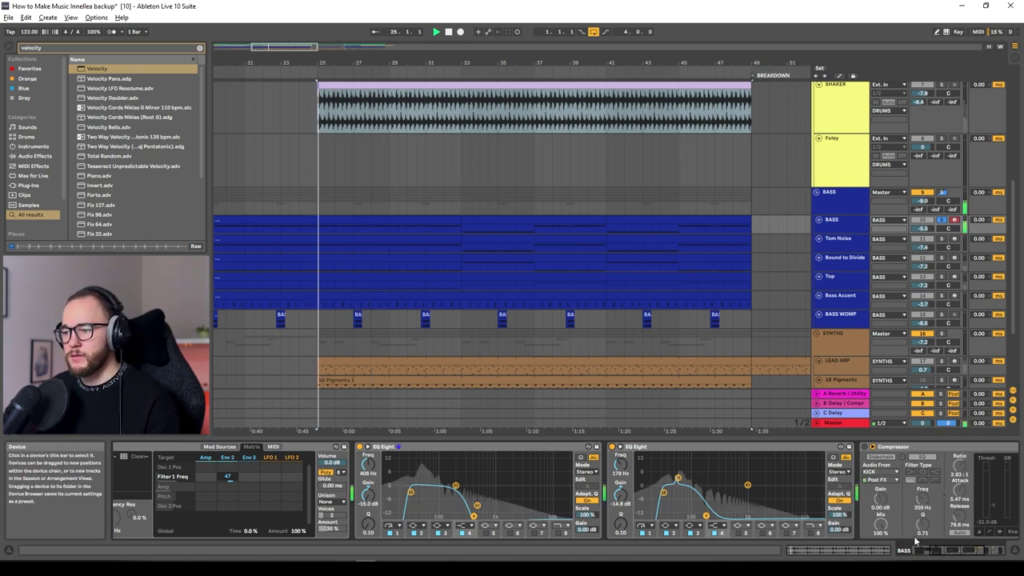
{"action": "left_click", "coordinate": [969, 554]}
{"action": "key", "text": "space"}
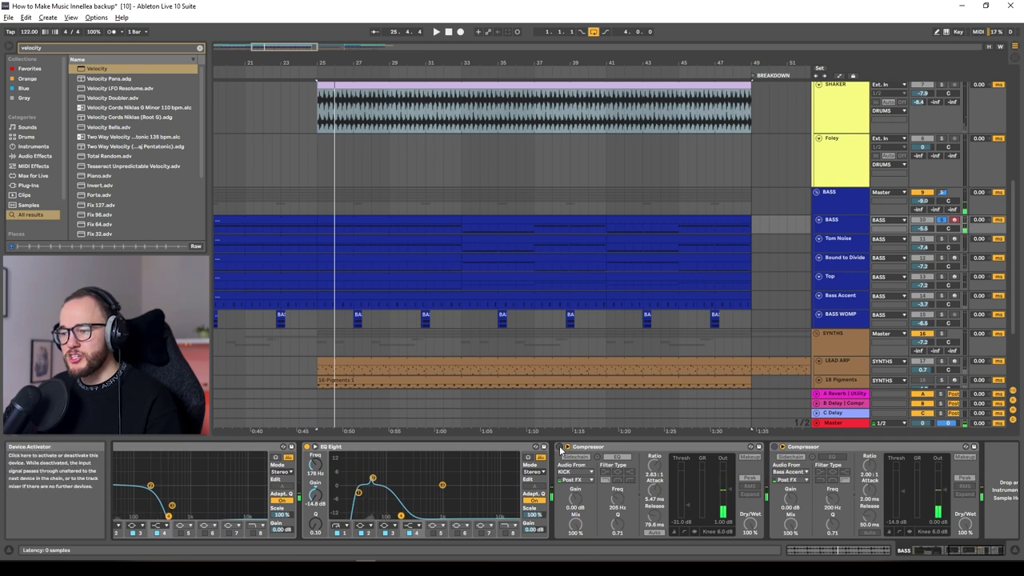
Re-enable the KICK-sidechained Compressor on the BASS track and set its attack to 21.5 ms while auditioning
{"action": "key", "text": "space"}
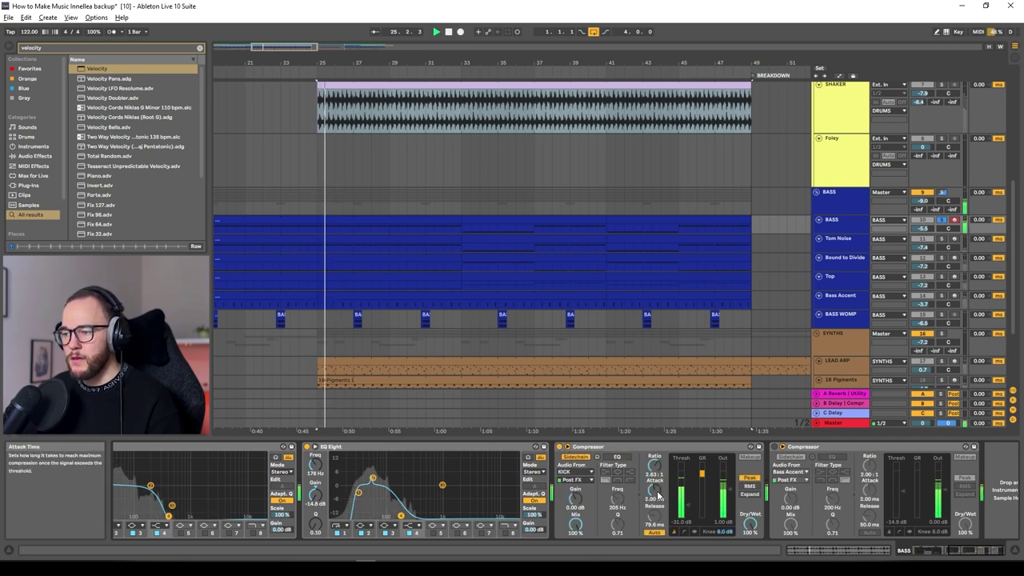
{"action": "key", "text": "space"}
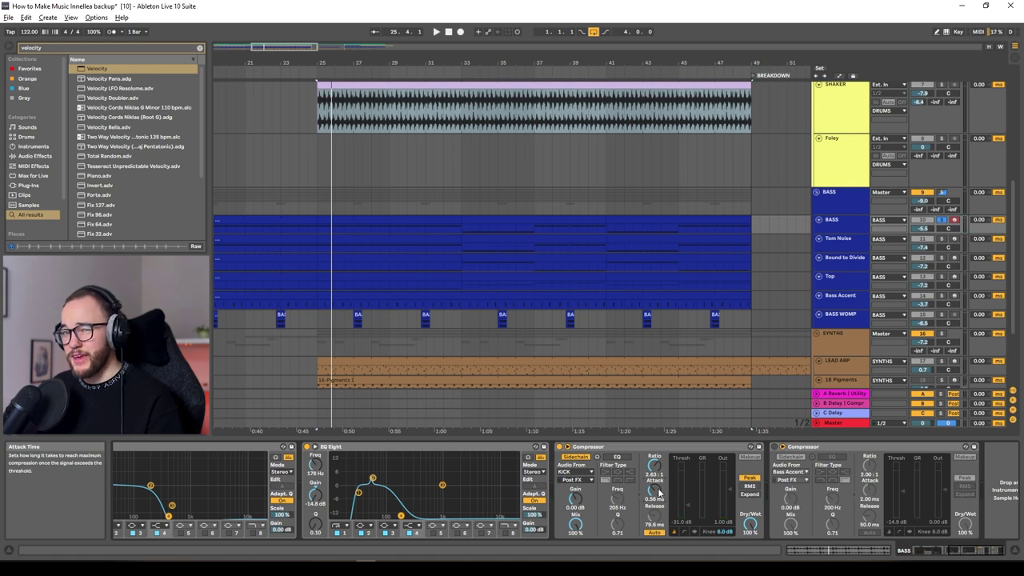
{"action": "key", "text": "space"}
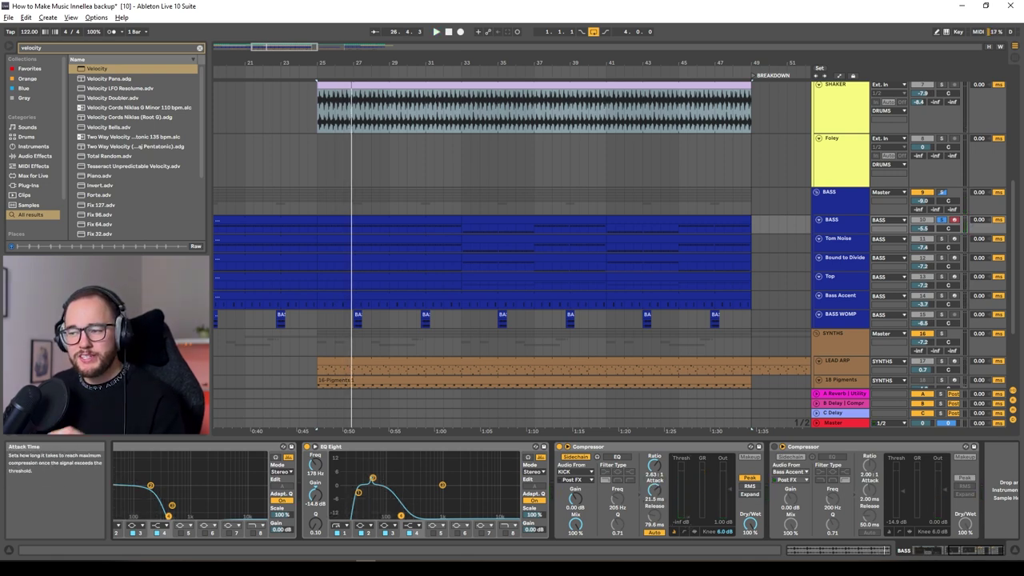
Set the KICK-sidechained Compressor's threshold to -34.2 dB while playing the BASS track
{"action": "key", "text": "space"}
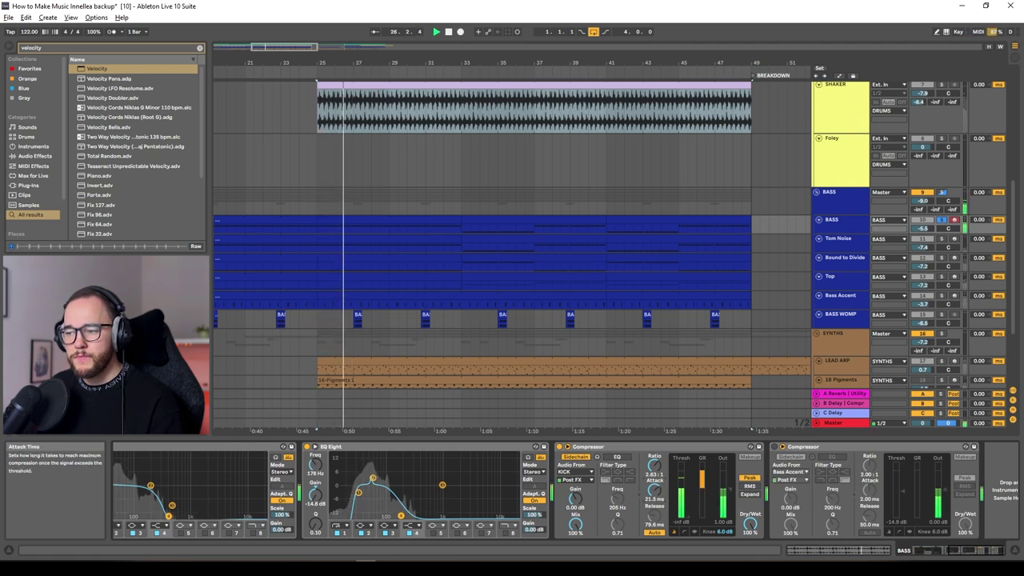
{"action": "left_click_drag", "start_coordinate": [686, 518], "coordinate": [686, 529]}
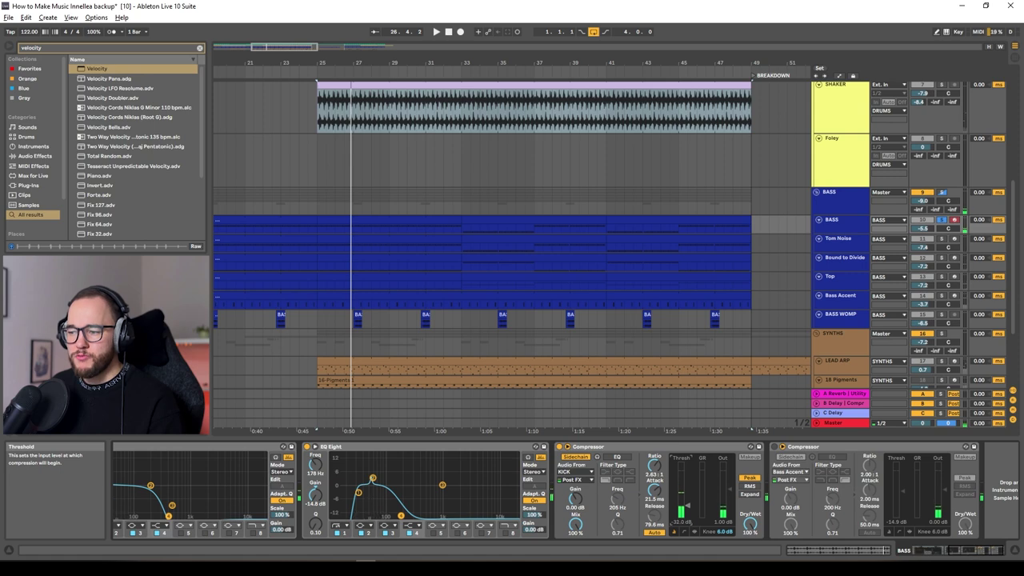
{"action": "key", "text": "space"}
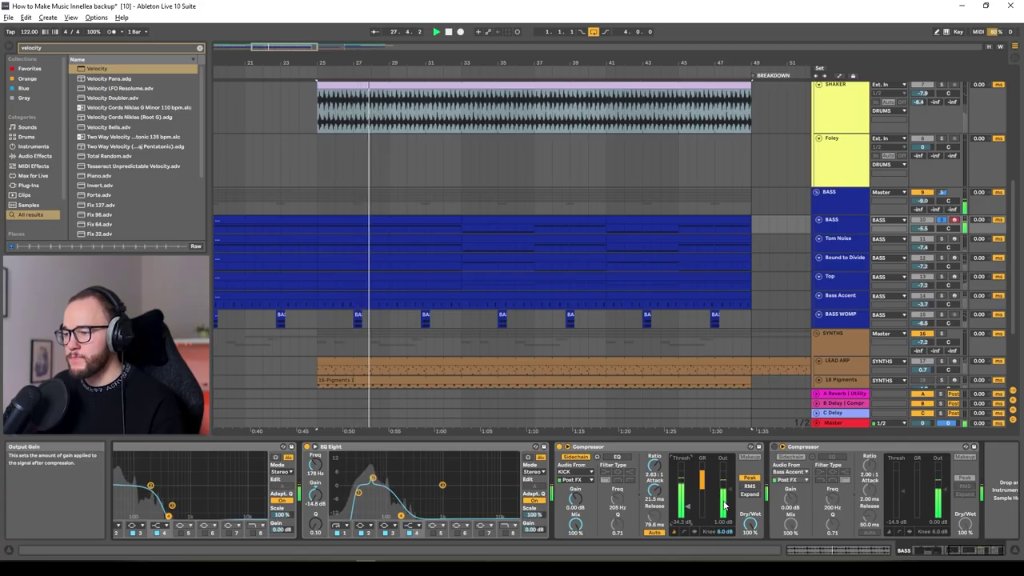
{"action": "key", "text": "space"}
Compare the BASS and Bass Accent device chains and play the Bass Accent track soloed from bar 25
{"action": "scroll", "coordinate": [724, 505], "scroll_direction": "down", "scroll_amount": 1}
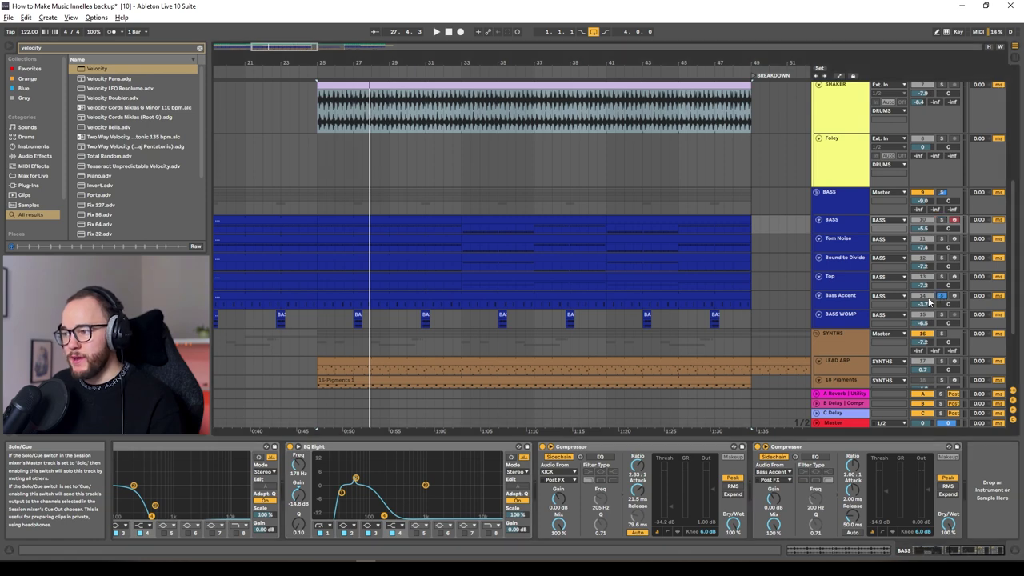
{"action": "left_click", "coordinate": [842, 298]}
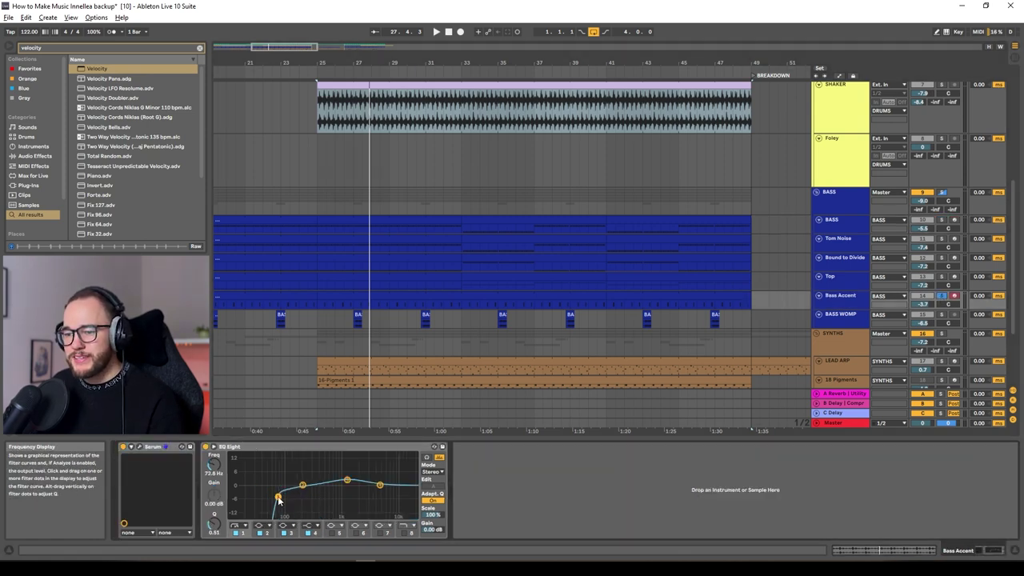
{"action": "left_click", "coordinate": [852, 224]}
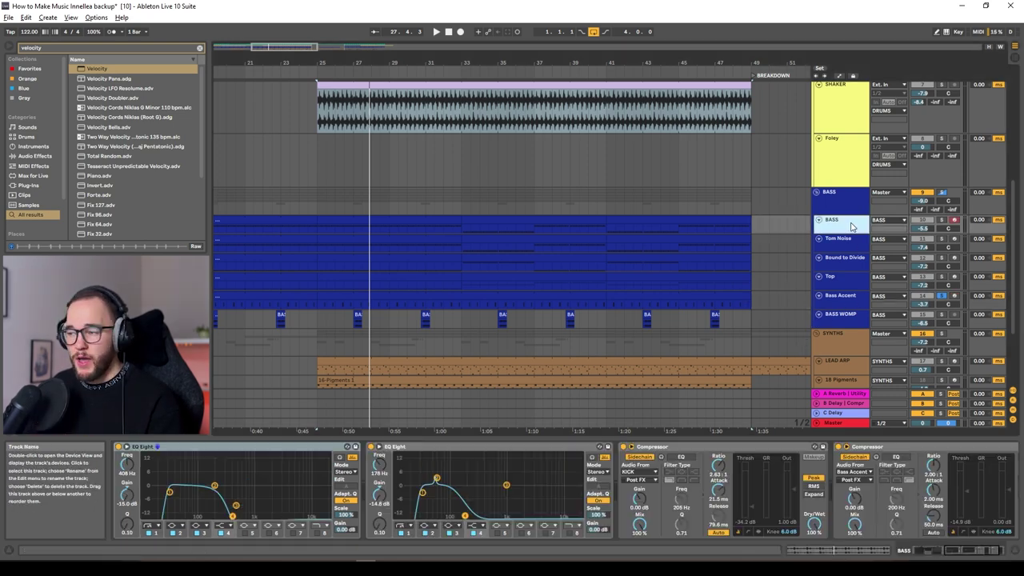
{"action": "left_click", "coordinate": [859, 300]}
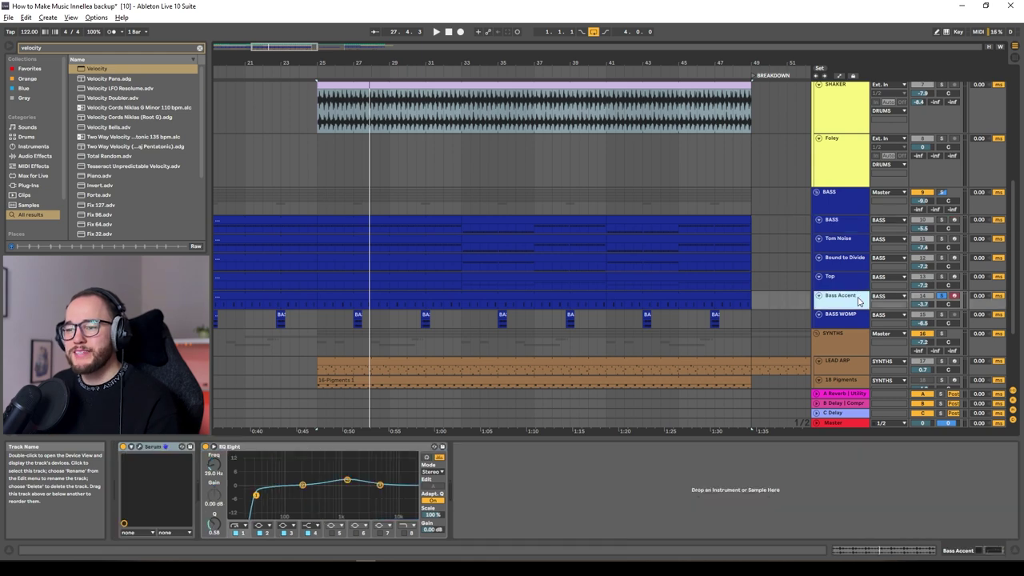
{"action": "key", "text": "space"}
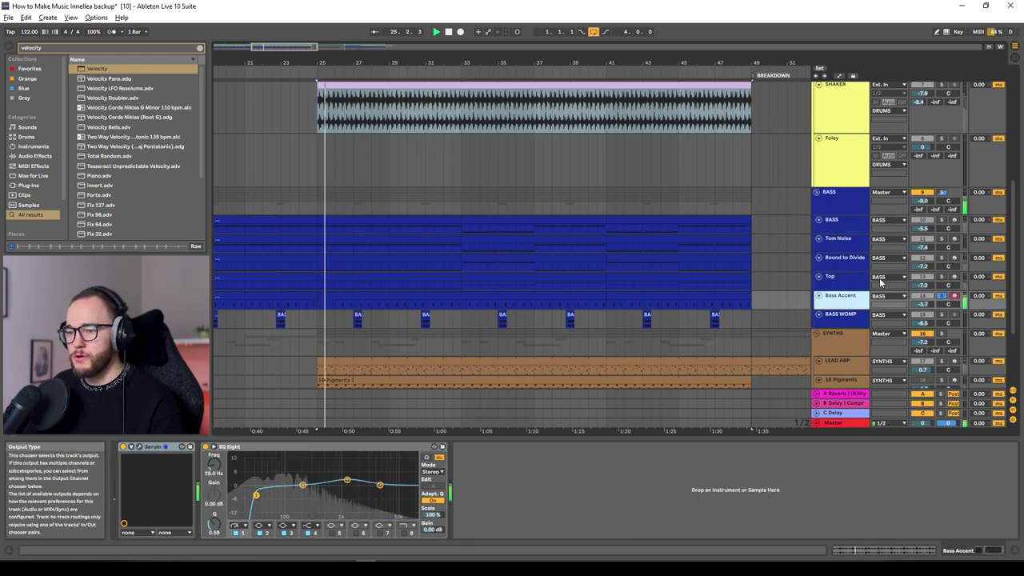
{"action": "key", "text": "space"}
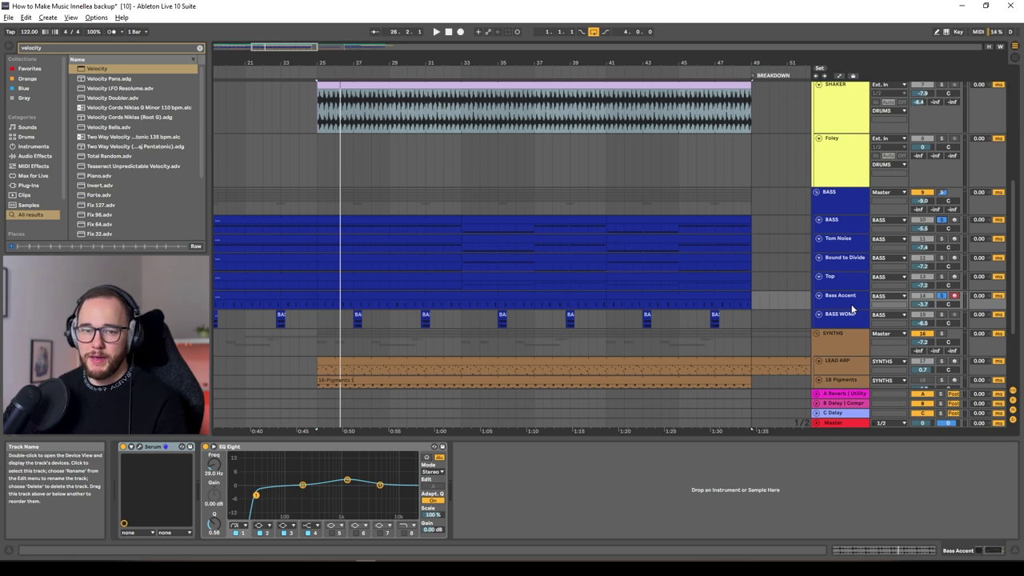
Play the BASS and Bass Accent tracks soloed together and review the sidechain compressors on the BASS track
{"action": "key", "text": "space"}
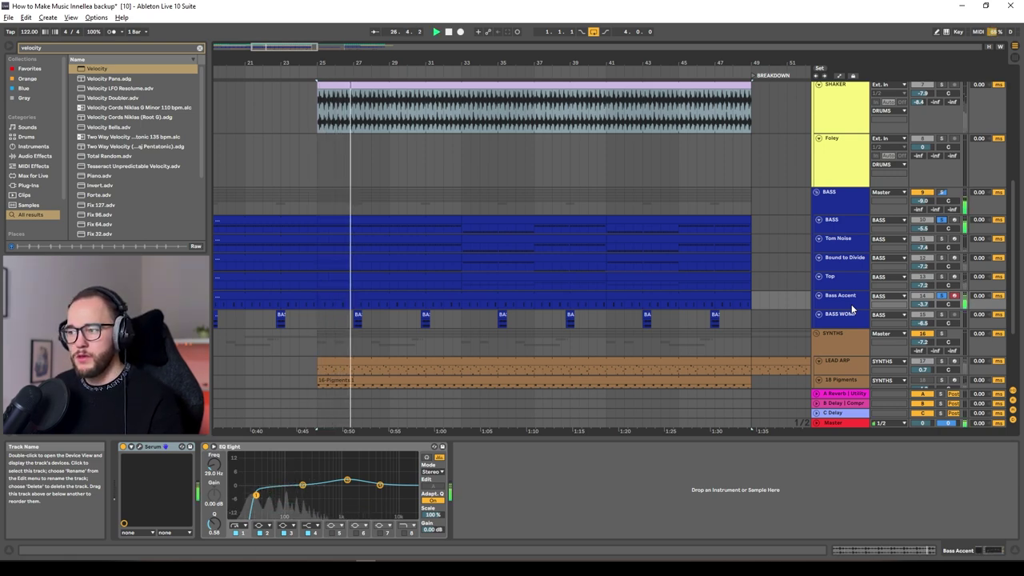
{"action": "left_click", "coordinate": [836, 221]}
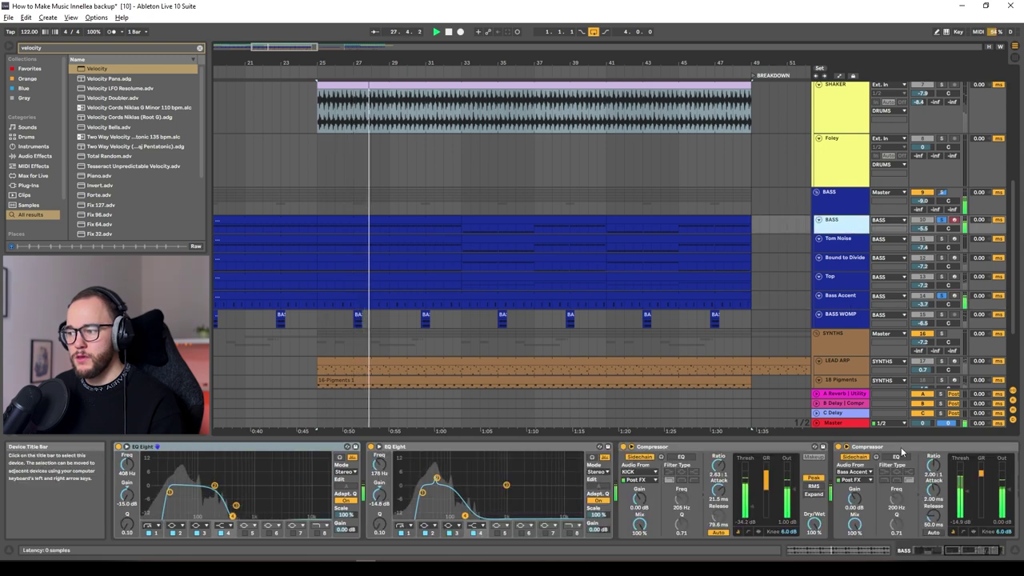
{"action": "key", "text": "space"}
{"action": "key", "text": "space"}
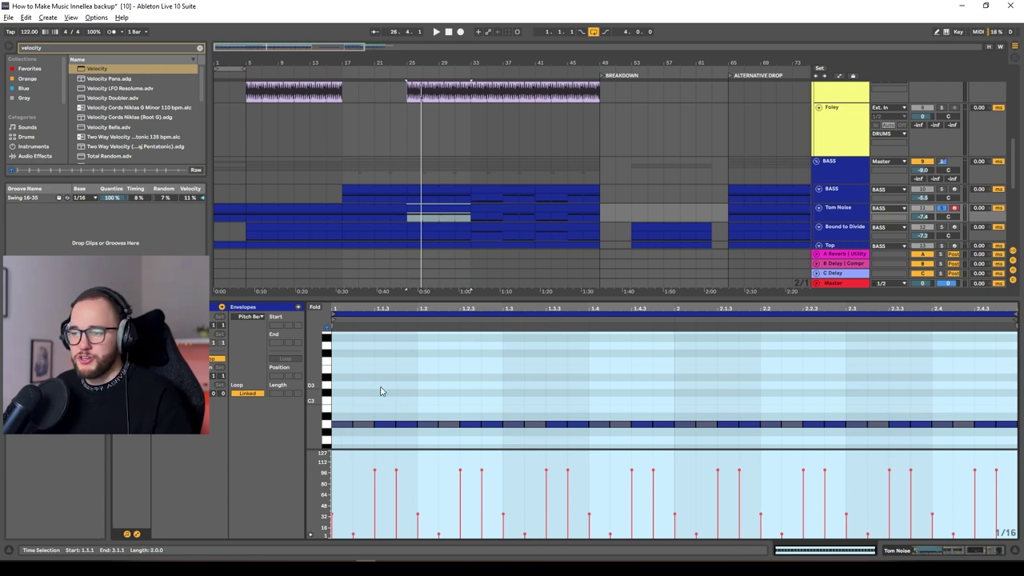
Review the Tom Noise clip's notes and its device chain, switching the M/S EQ Eight to its other edit channel
{"action": "scroll", "coordinate": [381, 392], "scroll_direction": "down", "scroll_amount": 1}
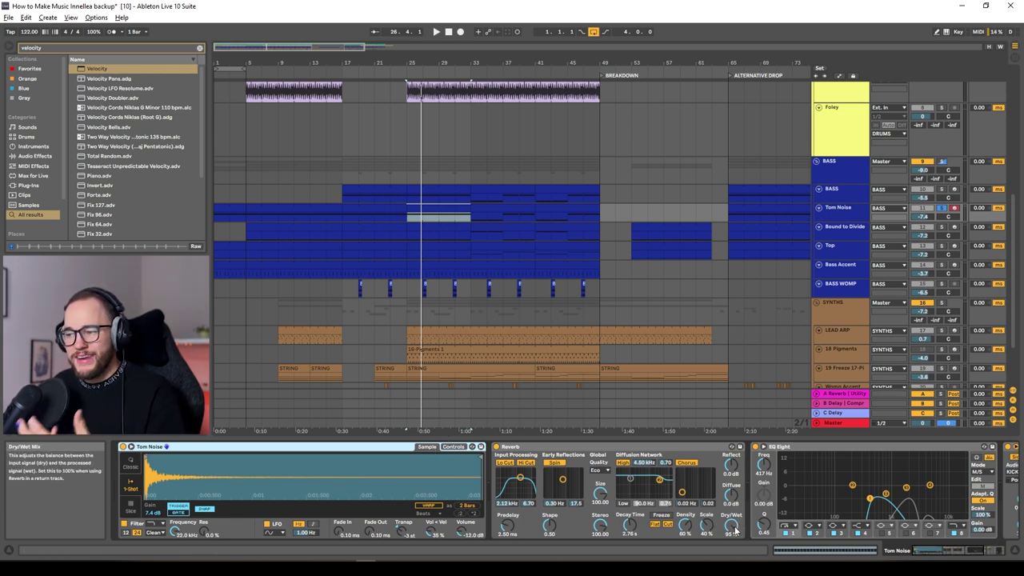
{"action": "scroll", "coordinate": [769, 502], "scroll_direction": "right", "scroll_amount": 3}
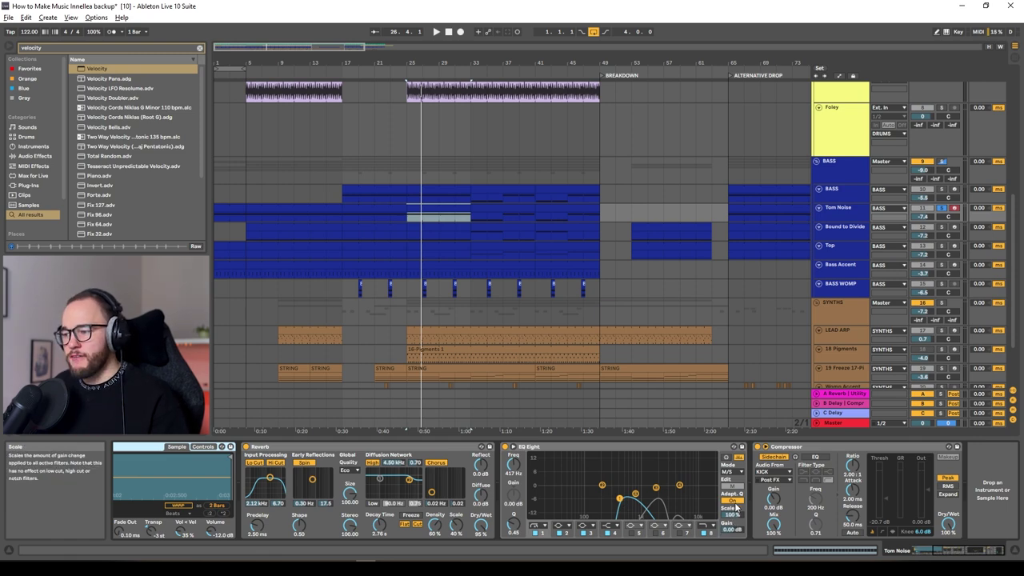
{"action": "left_click", "coordinate": [730, 472]}
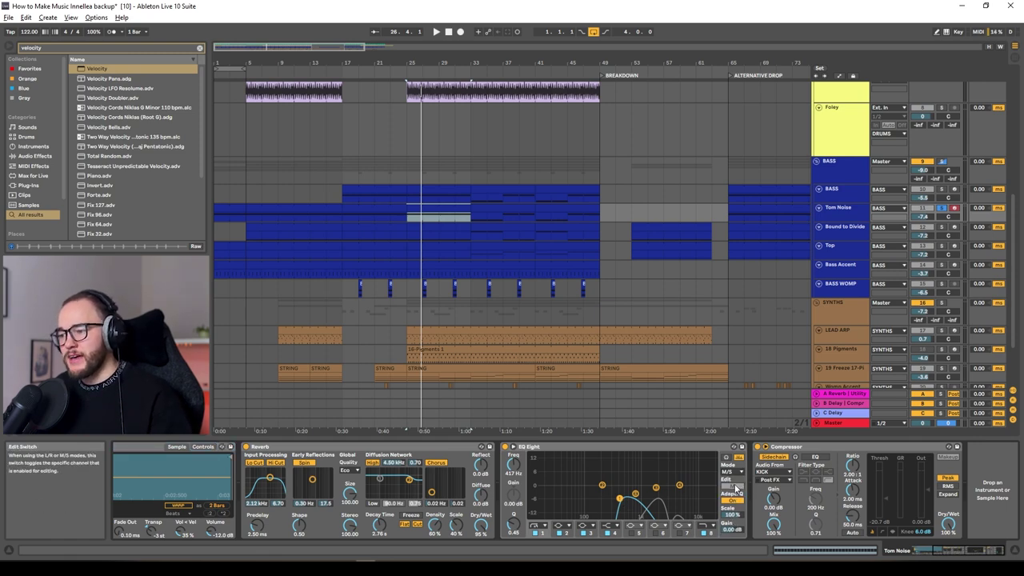
{"action": "left_click", "coordinate": [737, 488]}
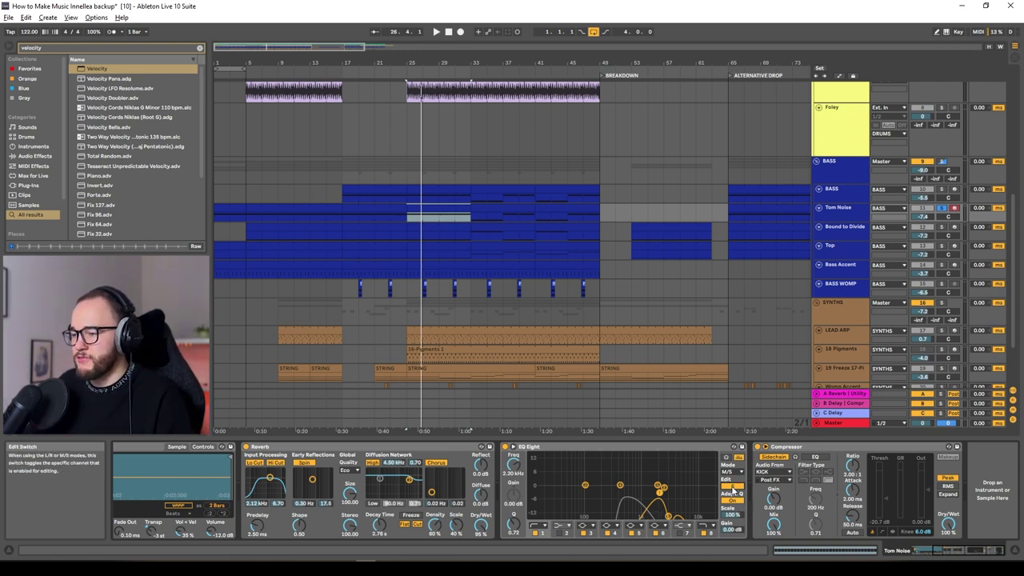
Play Tom Noise with BASS from bar 25 with its effects bypassed, re-enabling the Reverb and the EQ Eight one by one
{"action": "left_click", "coordinate": [855, 211]}
{"action": "key", "text": "space"}
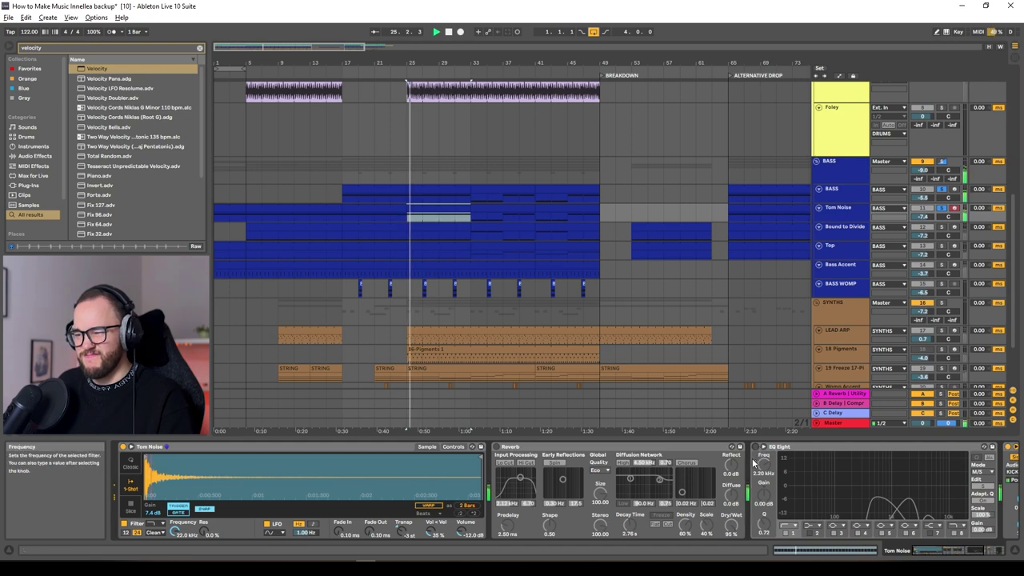
{"action": "scroll", "coordinate": [761, 450], "scroll_direction": "down", "scroll_amount": 5}
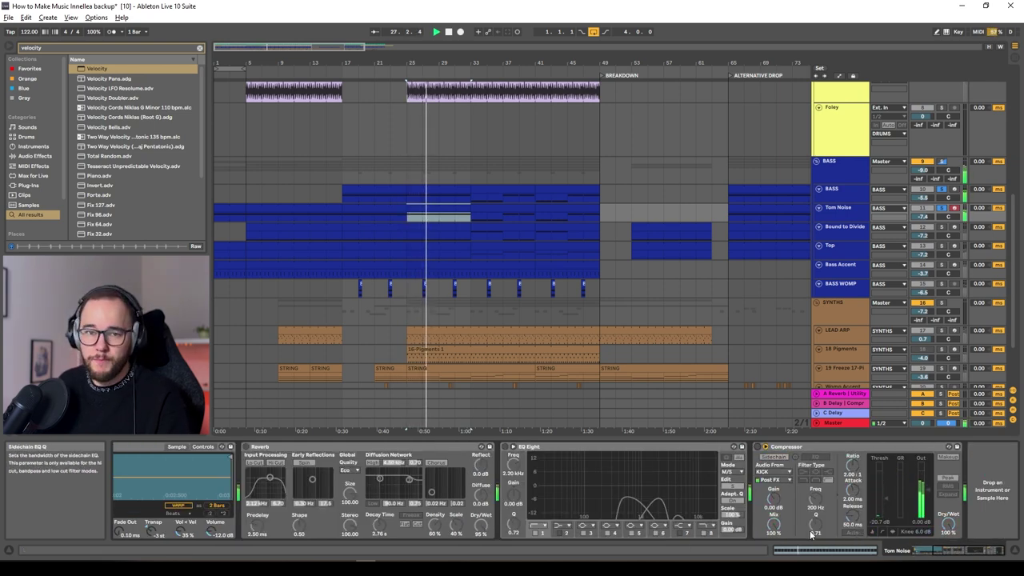
{"action": "left_click", "coordinate": [247, 447]}
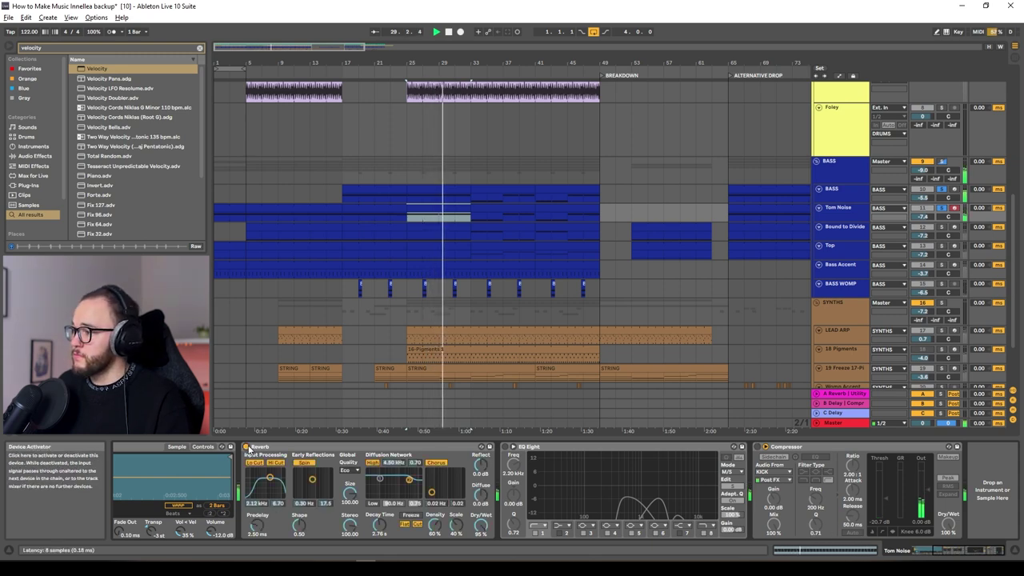
{"action": "left_click", "coordinate": [506, 448]}
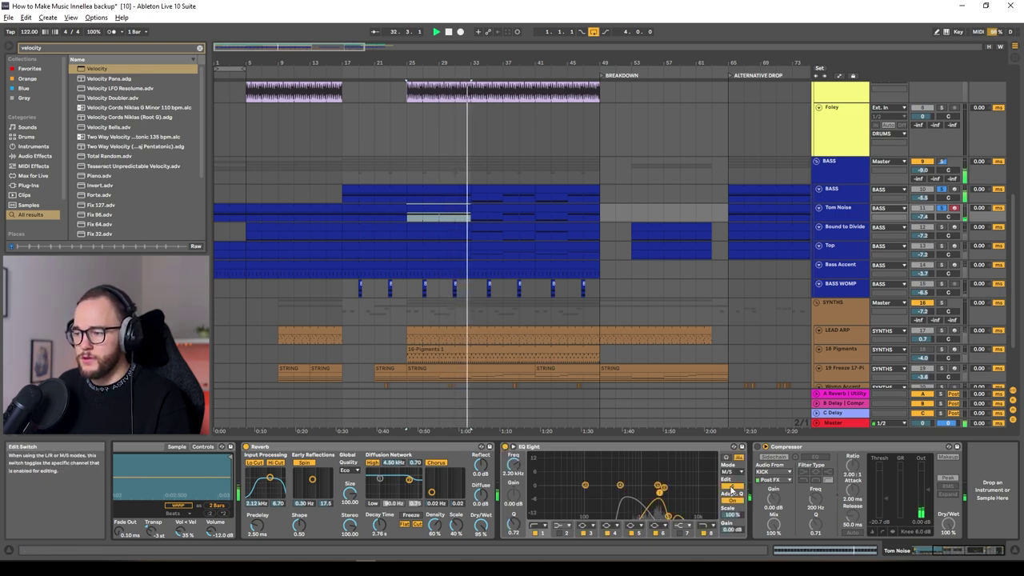
{"action": "key", "text": "space"}
Extend the Tom Noise clip's end to bar 49 and its start back to the beginning of the arrangement
{"action": "left_click", "coordinate": [455, 212]}
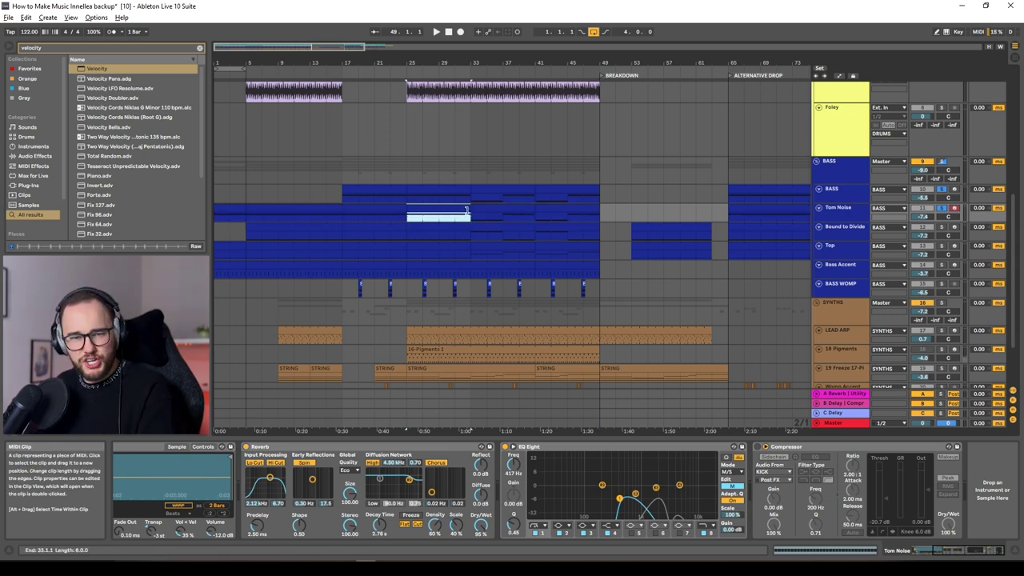
{"action": "left_click_drag", "start_coordinate": [504, 211], "coordinate": [599, 210]}
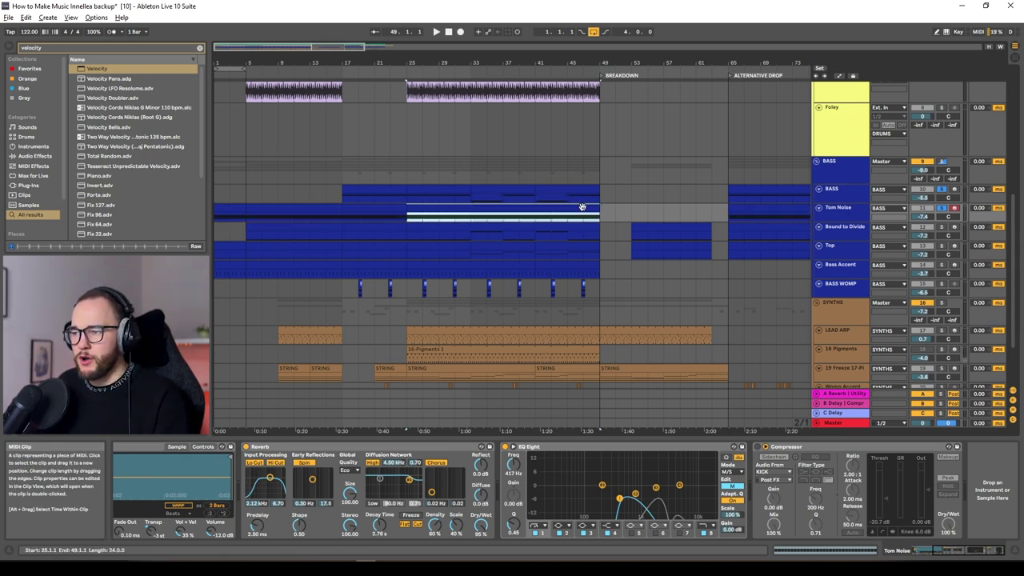
{"action": "left_click_drag", "start_coordinate": [411, 207], "coordinate": [219, 209]}
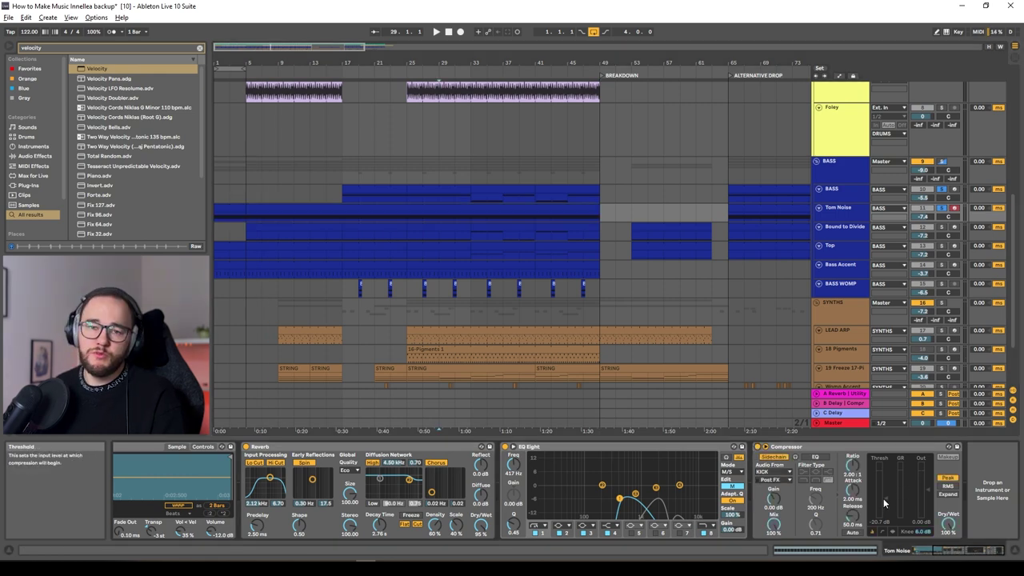
Play Tom Noise soloed from bar 29, and compare it with the whole BASS group playing without Tom Noise
{"action": "key", "text": "space"}
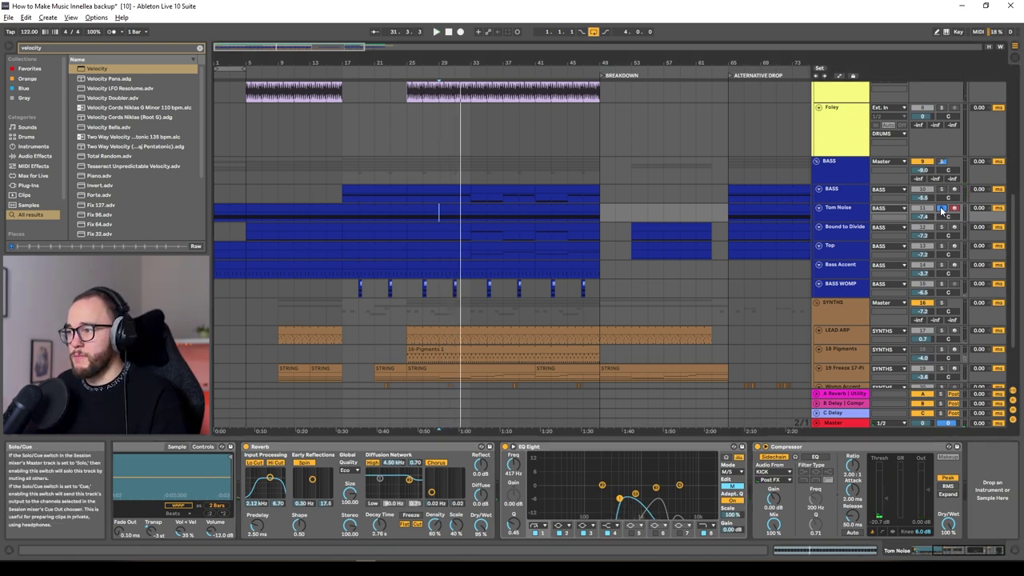
{"action": "key", "text": "Down"}
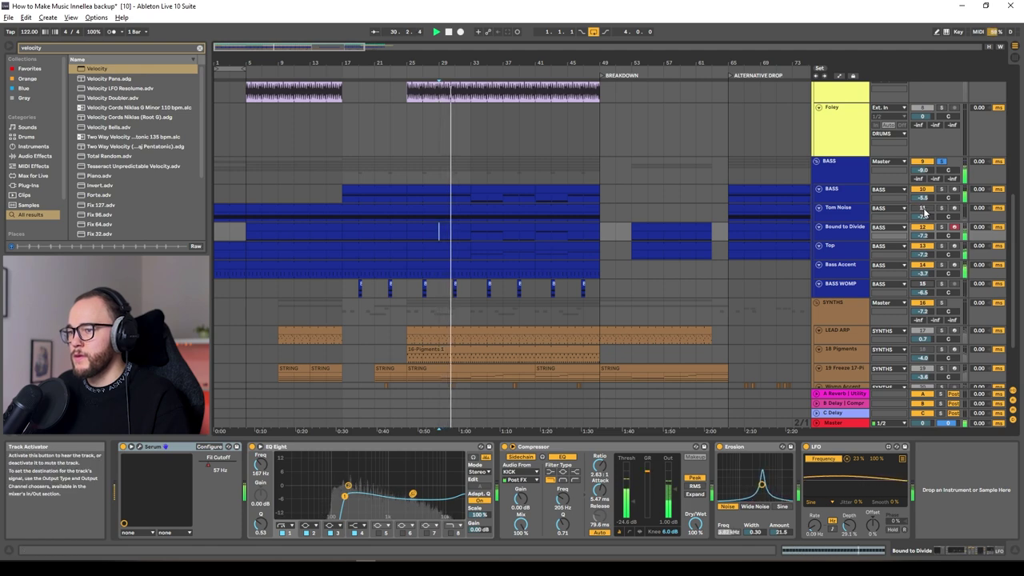
{"action": "key", "text": "Up"}
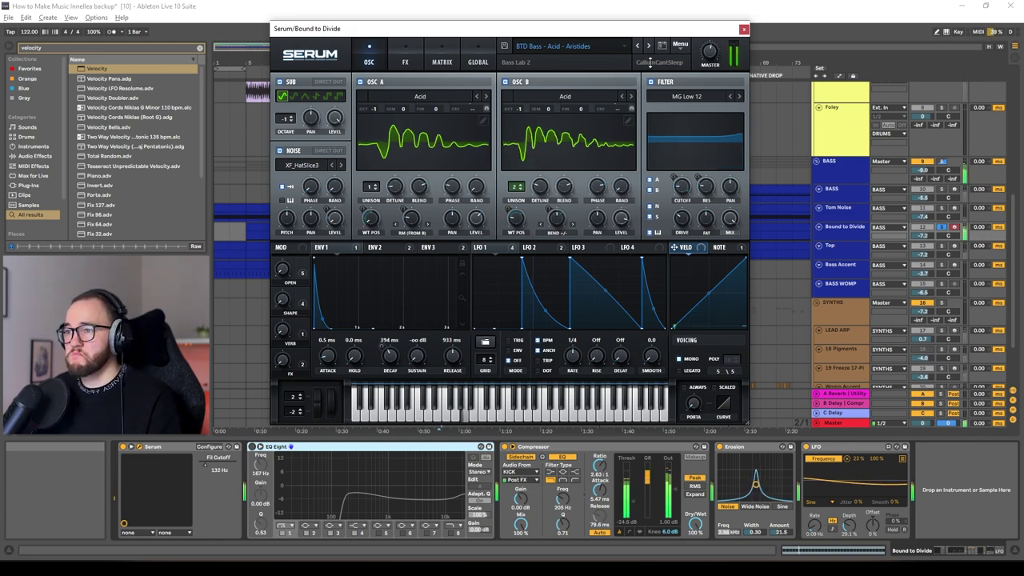
Audition Reese, Stab and Sustained BTD Bass presets in Serum on Bound to Divide and reload BTD Bass - Plucked - Astro
{"action": "left_click", "coordinate": [636, 47]}
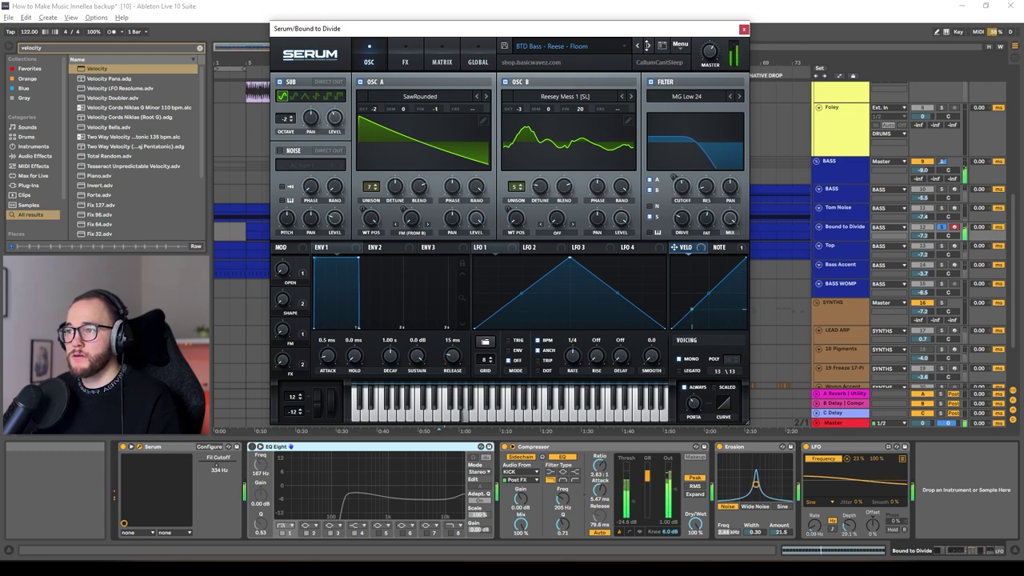
{"action": "left_click", "coordinate": [647, 45]}
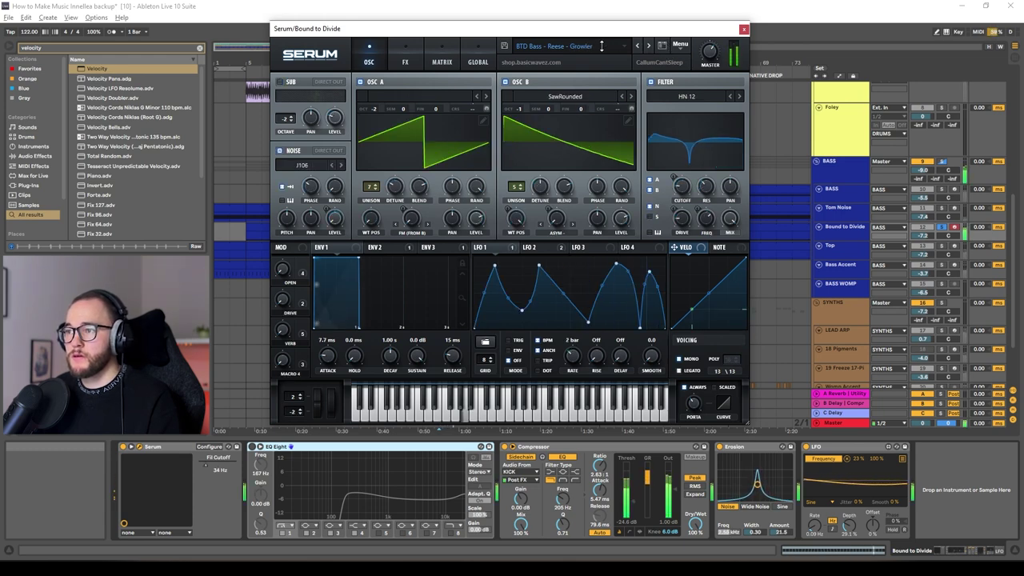
{"action": "left_click", "coordinate": [649, 47]}
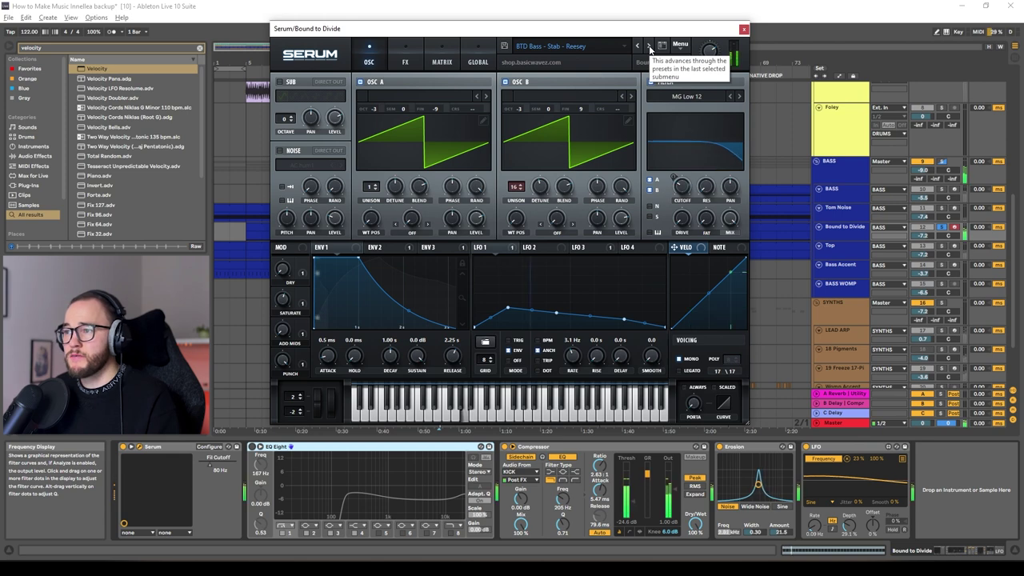
{"action": "left_click", "coordinate": [649, 46]}
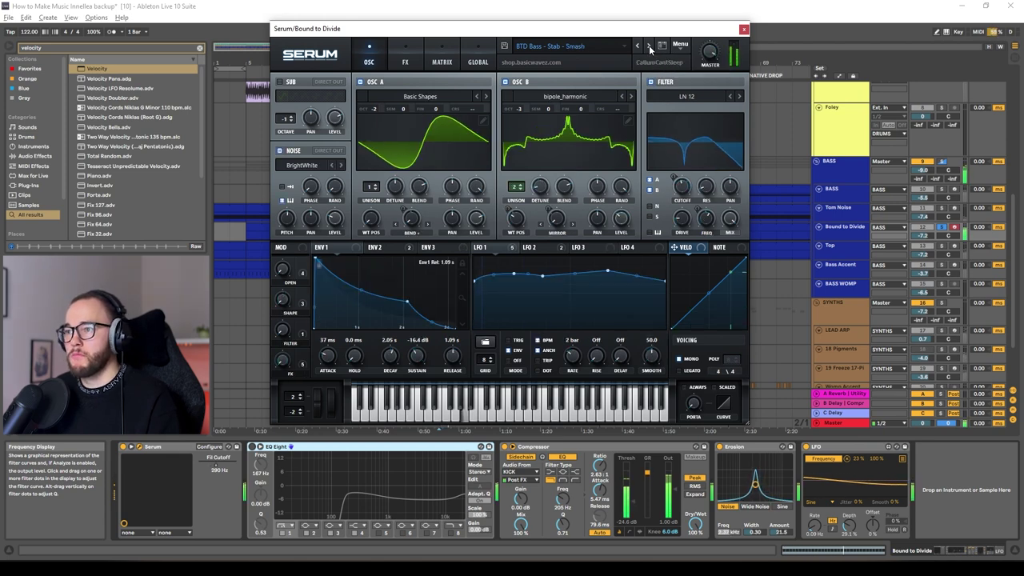
{"action": "left_click", "coordinate": [649, 47]}
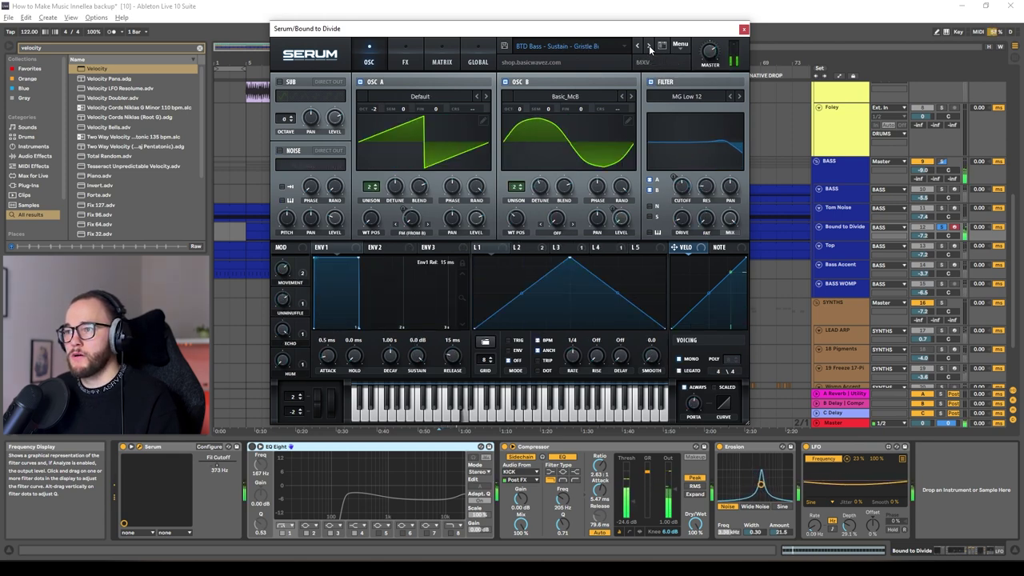
{"action": "left_click", "coordinate": [649, 47]}
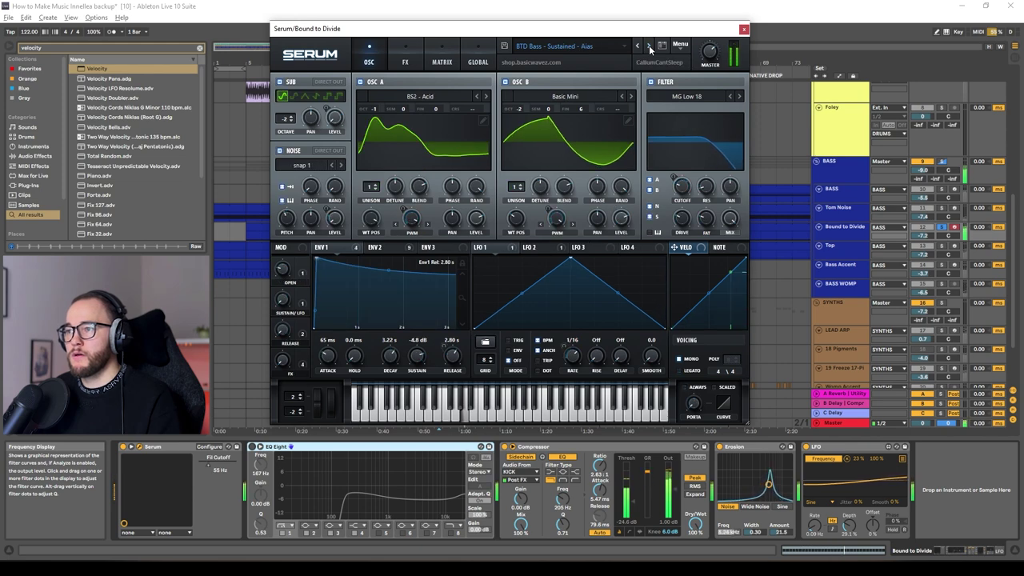
{"action": "left_click", "coordinate": [649, 46]}
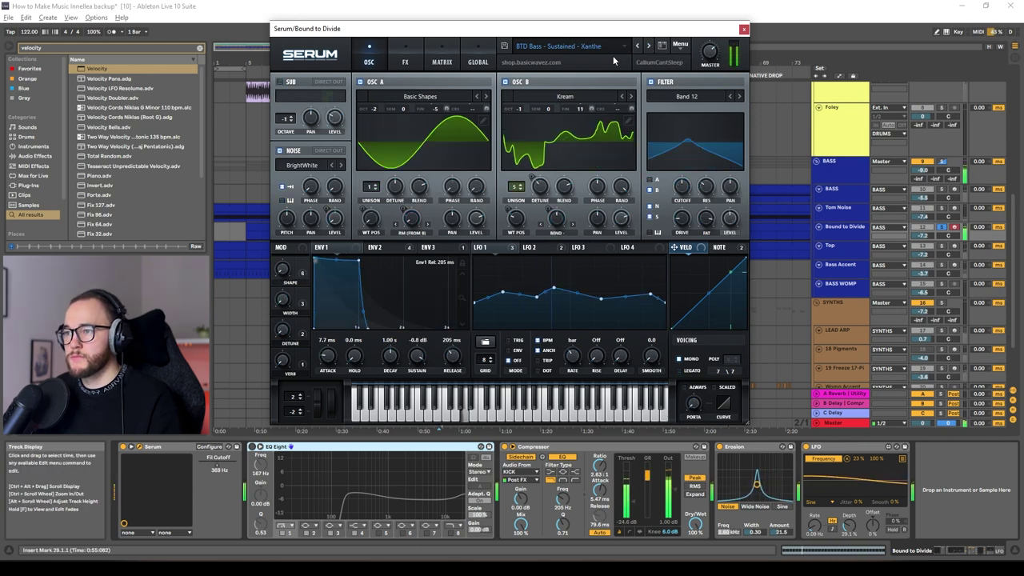
{"action": "left_click", "coordinate": [580, 47]}
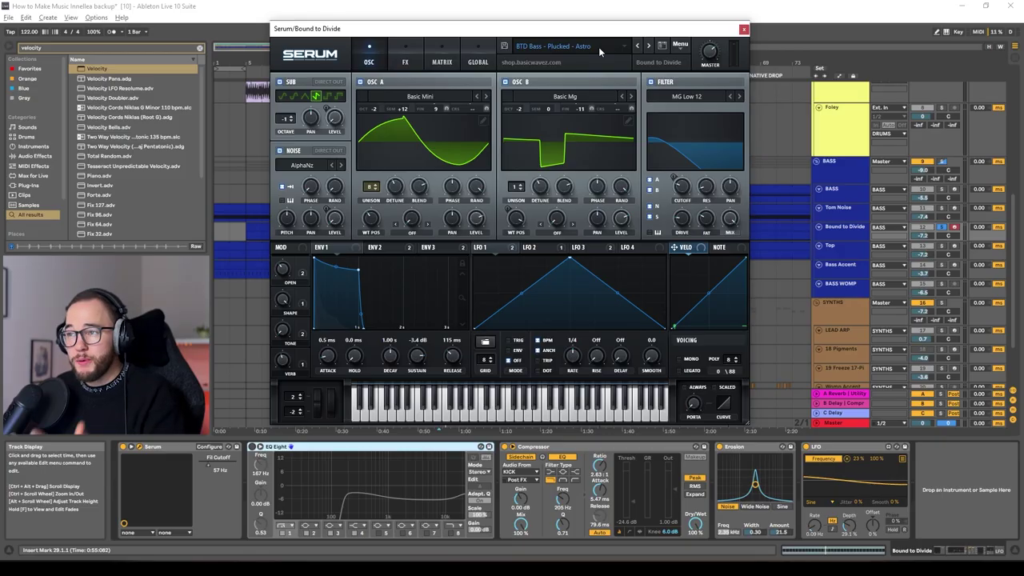
Lower the Serum filter cutoff on Bound to Divide to 18 Hz while it plays, and close the Serum window
{"action": "left_click", "coordinate": [852, 230]}
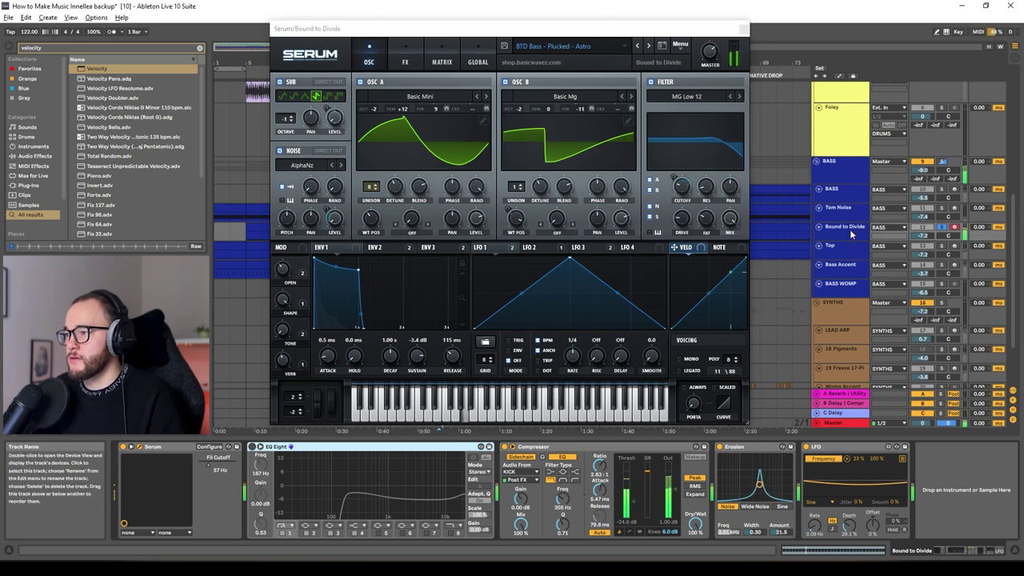
{"action": "left_click_drag", "start_coordinate": [681, 188], "coordinate": [681, 210]}
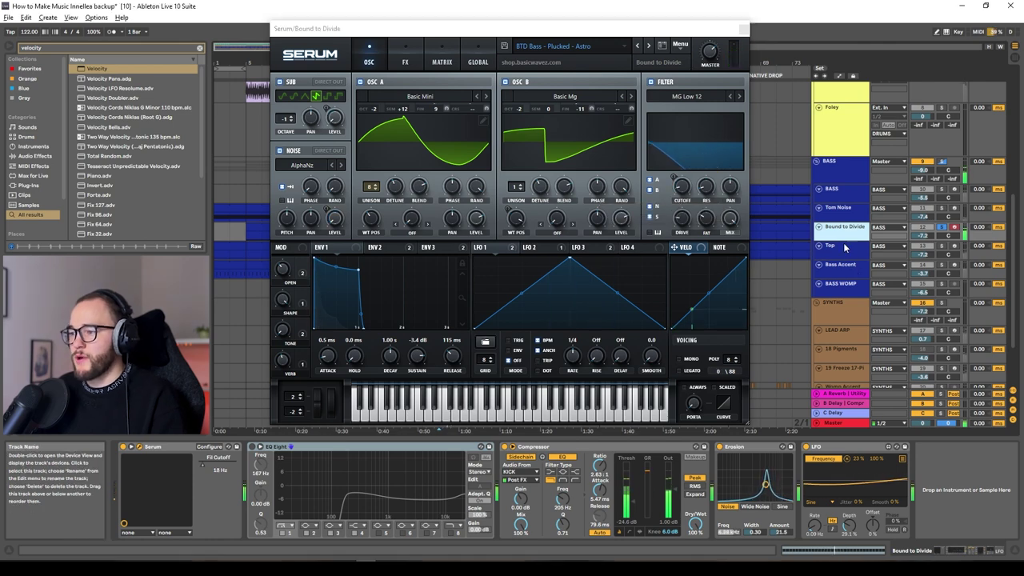
{"action": "left_click", "coordinate": [743, 29]}
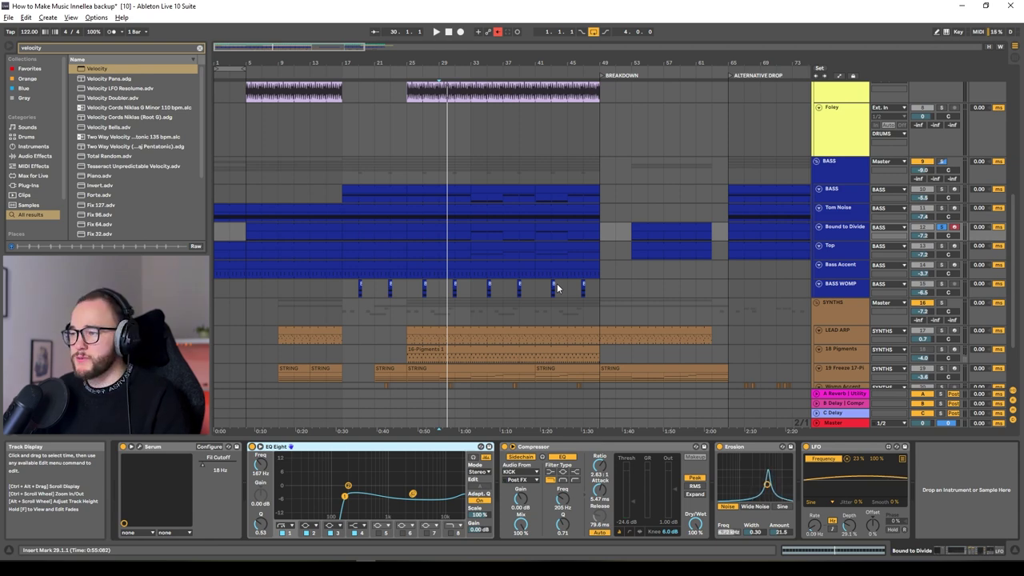
Play Bound to Divide soloed with its KICK-sidechained Compressor bypassed and re-enabled, and bring the Erosion device into focus
{"action": "key", "text": "space"}
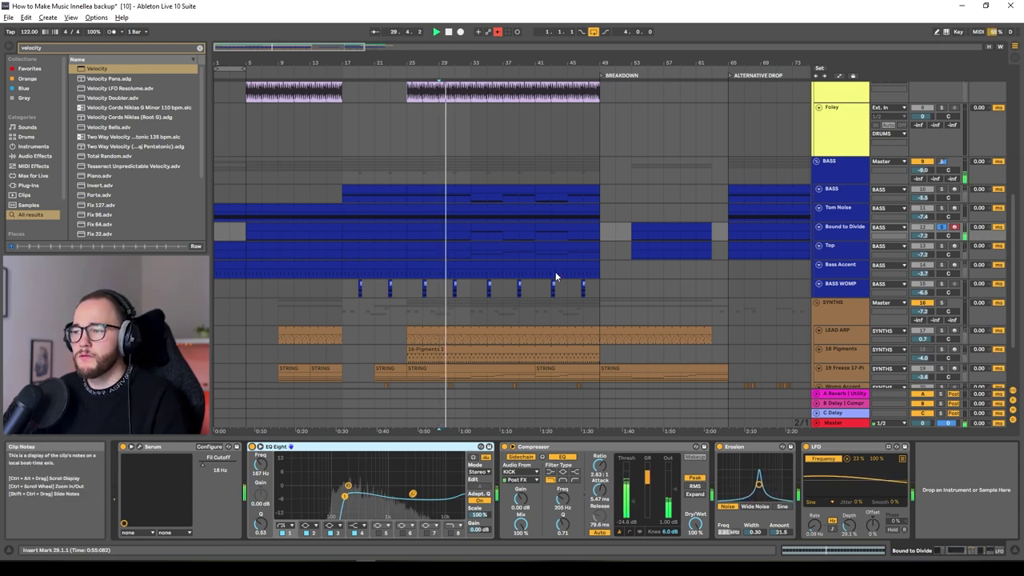
{"action": "key", "text": "space"}
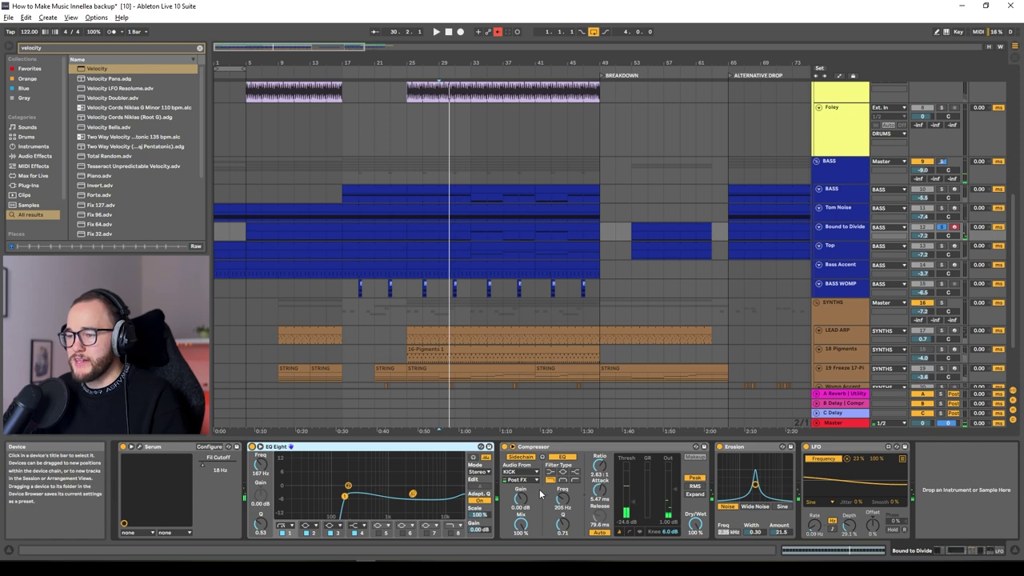
{"action": "left_click", "coordinate": [505, 447]}
{"action": "key", "text": "space"}
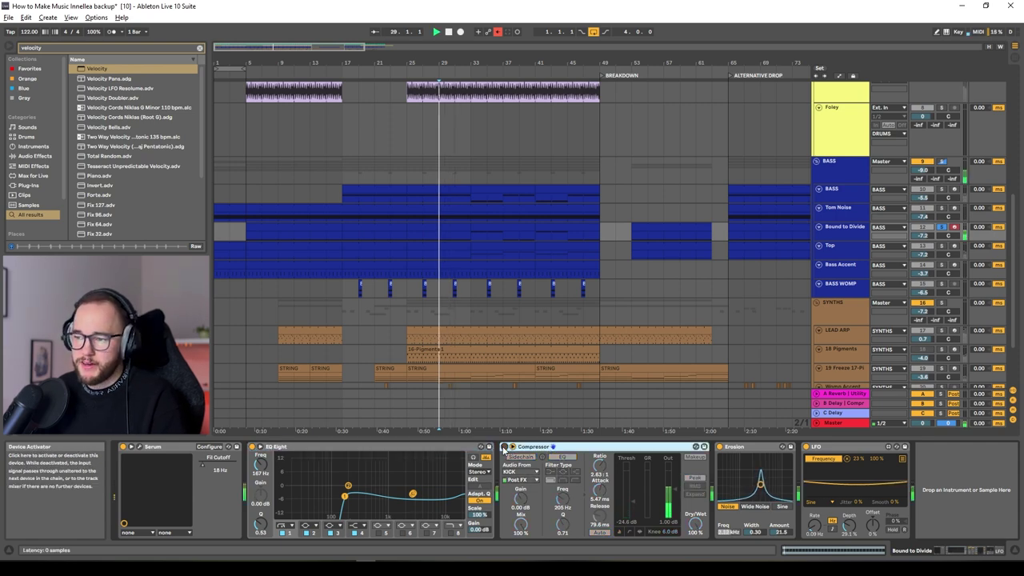
{"action": "left_click", "coordinate": [504, 447]}
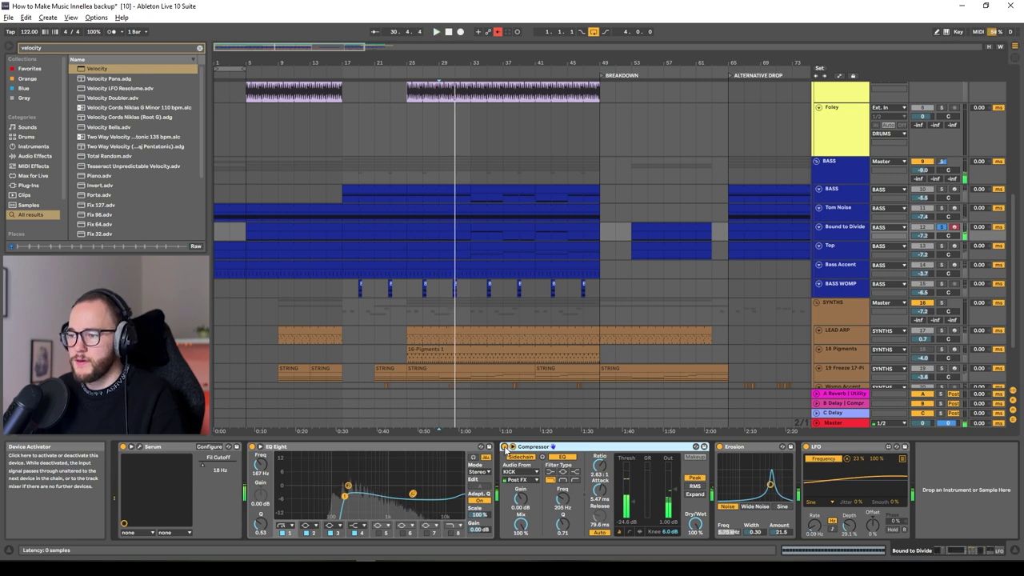
{"action": "left_click", "coordinate": [750, 450]}
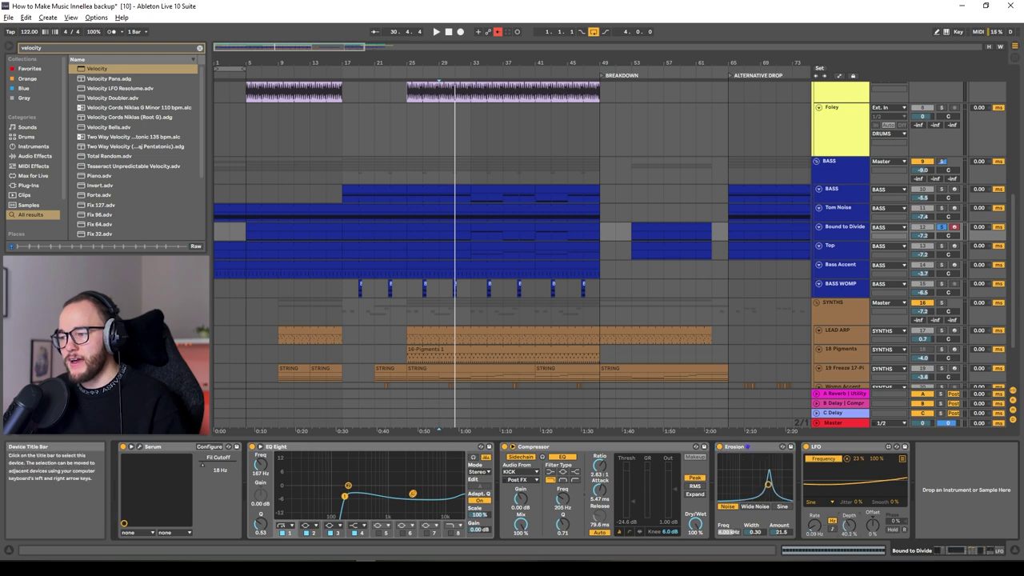
Open the Bound to Divide clip that starts at bar 33 to examine its notes and velocities
{"action": "key", "text": "space"}
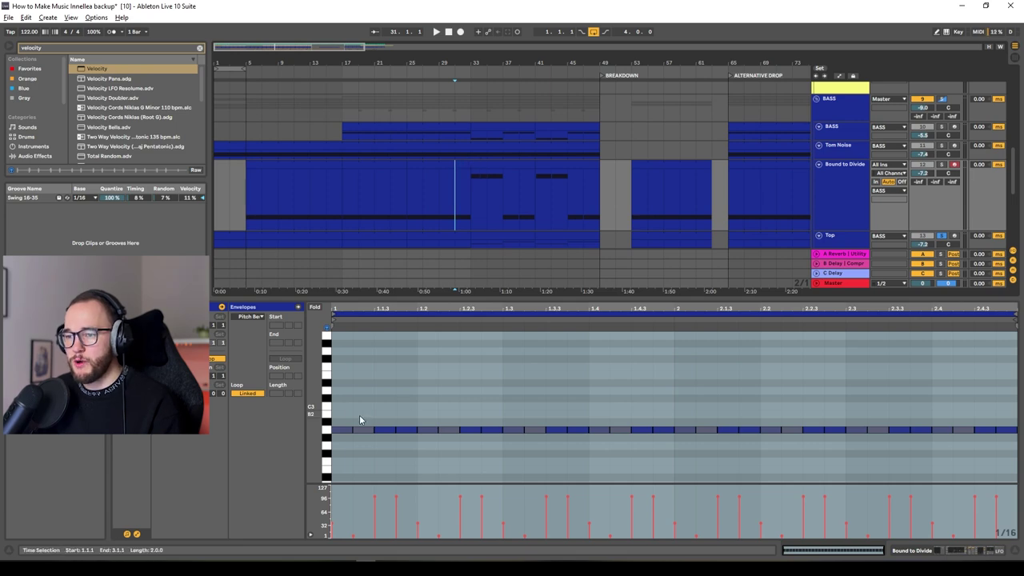
{"action": "left_click", "coordinate": [483, 165]}
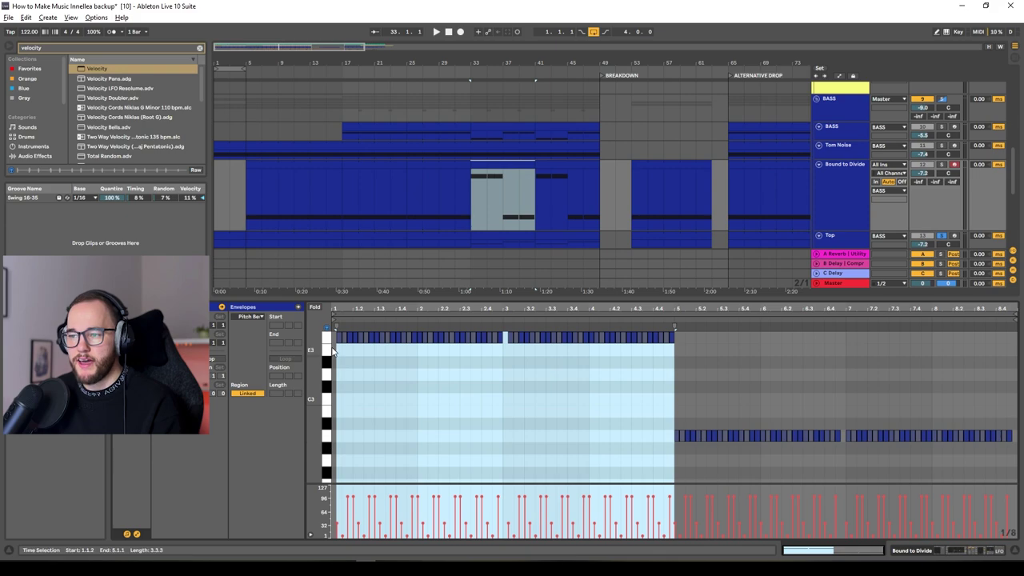
Select the Top track's clip at bar 33 and bring up the track's Wavetable, EQ Eight and Compressor chain
{"action": "scroll", "coordinate": [481, 181], "scroll_direction": "down", "scroll_amount": 2}
{"action": "left_click", "coordinate": [481, 182]}
{"action": "left_click", "coordinate": [483, 185]}
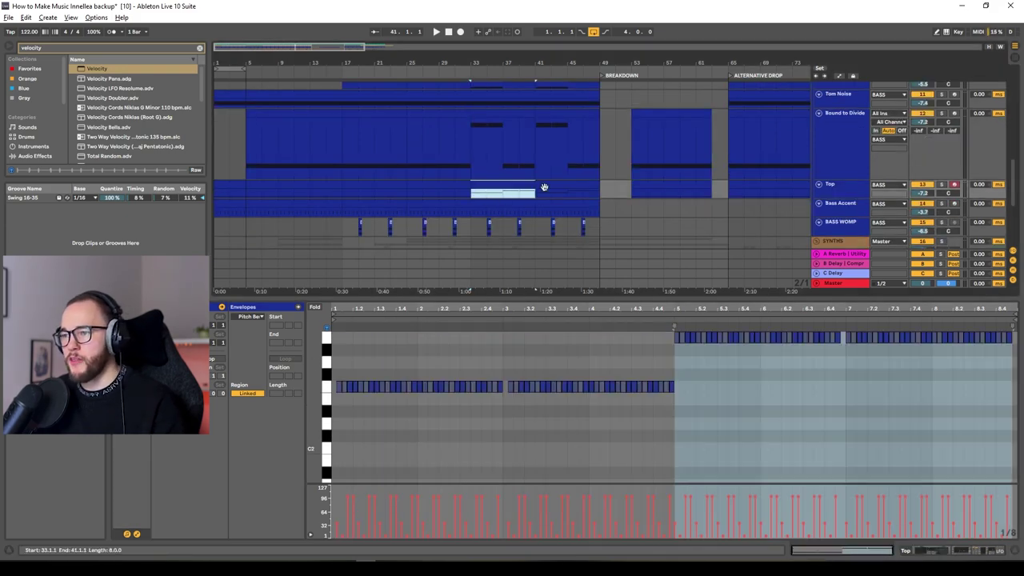
{"action": "left_click", "coordinate": [843, 192]}
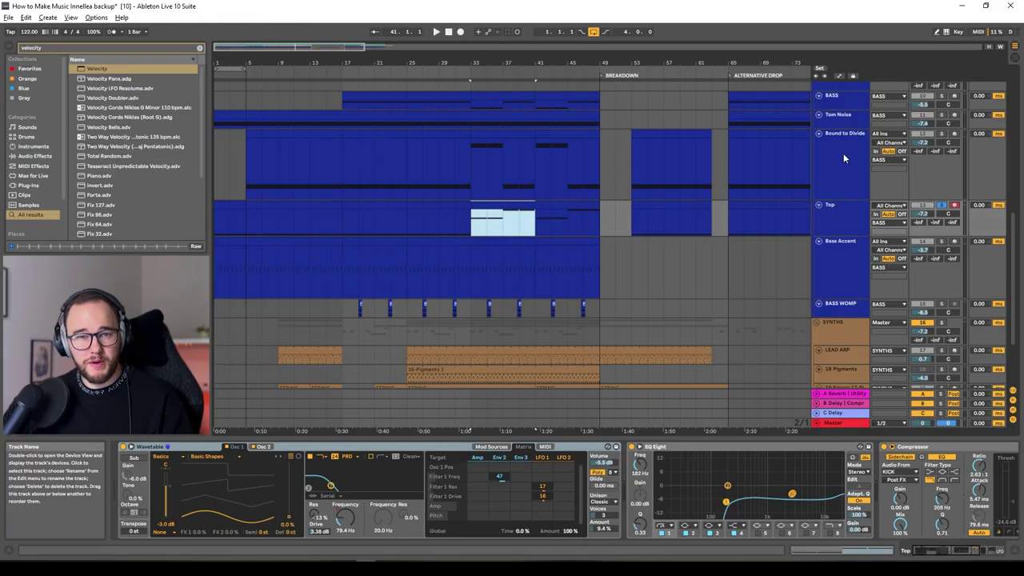
{"action": "scroll", "coordinate": [838, 252], "scroll_direction": "up", "scroll_amount": 1}
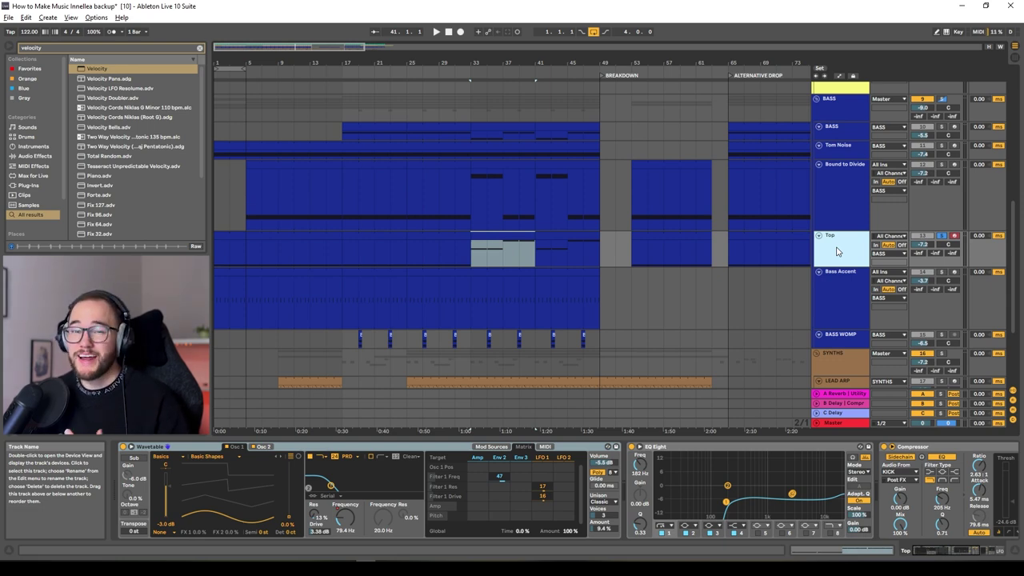
Audition Wavetable's Oscillator 2 on Top at a 67% wavetable position and return it to 100%
{"action": "left_click", "coordinate": [264, 447]}
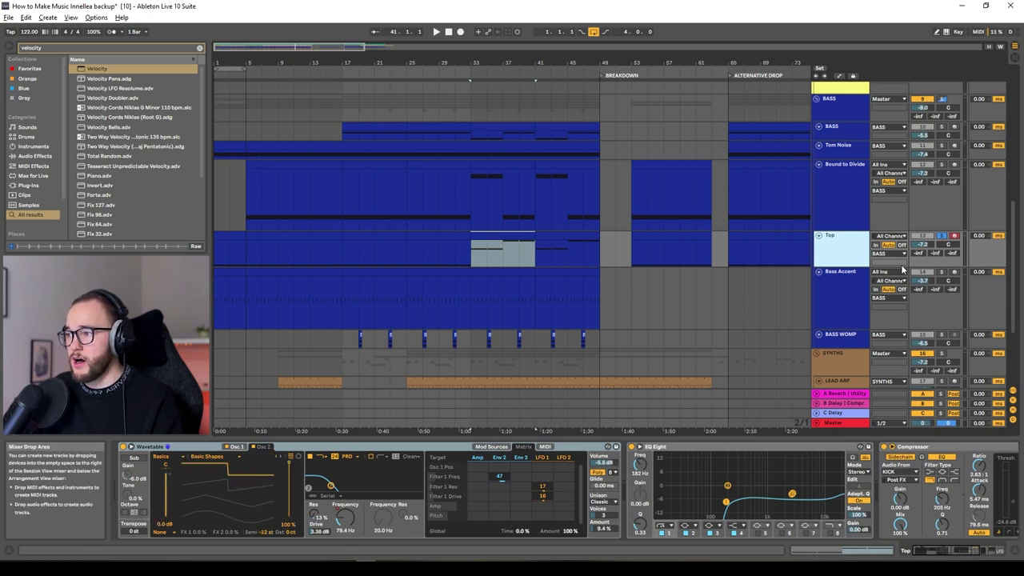
{"action": "left_click_drag", "start_coordinate": [227, 481], "coordinate": [227, 496]}
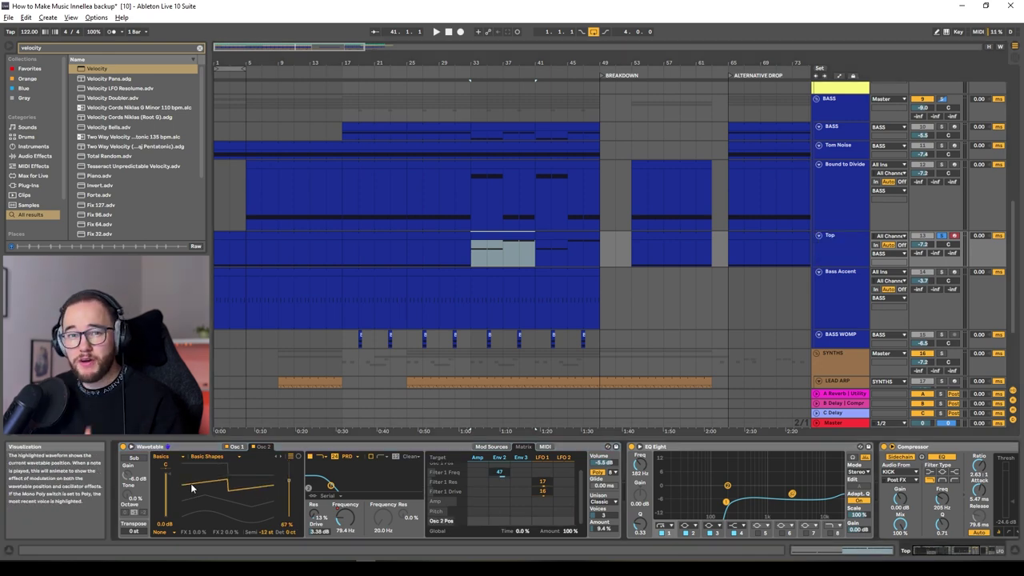
{"action": "key", "text": "space"}
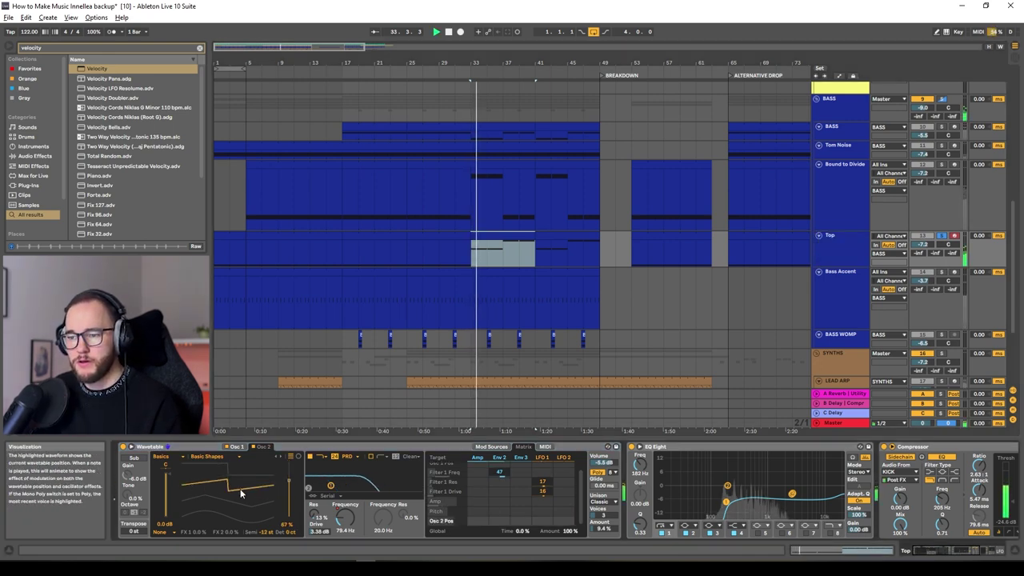
{"action": "left_click_drag", "start_coordinate": [240, 489], "coordinate": [222, 471]}
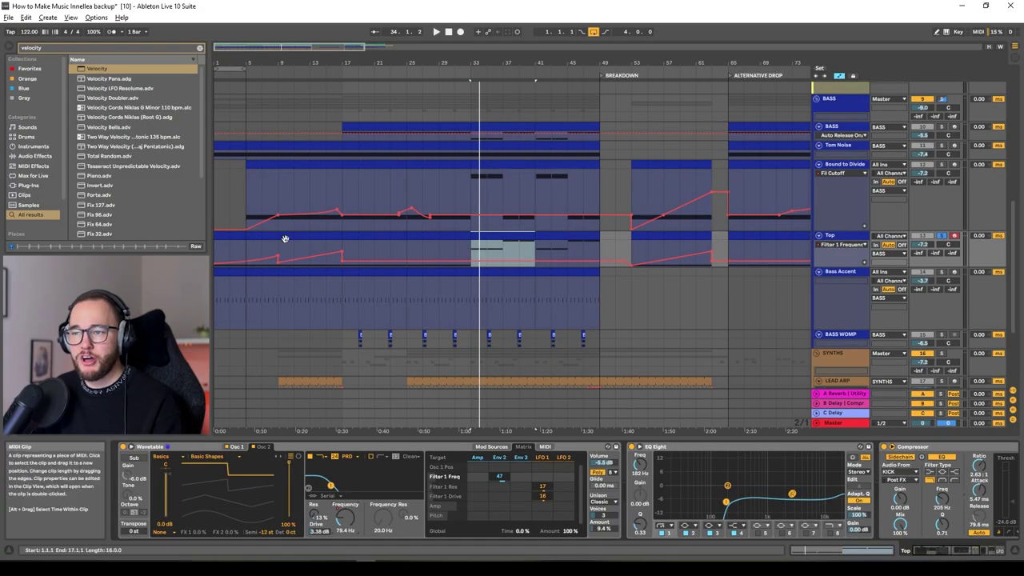
Draw gentle freehand variations into Bound to Divide's Fil Cutoff and Top's Filter 1 Frequency automation leading up to the breakdown
{"action": "key", "text": "b"}
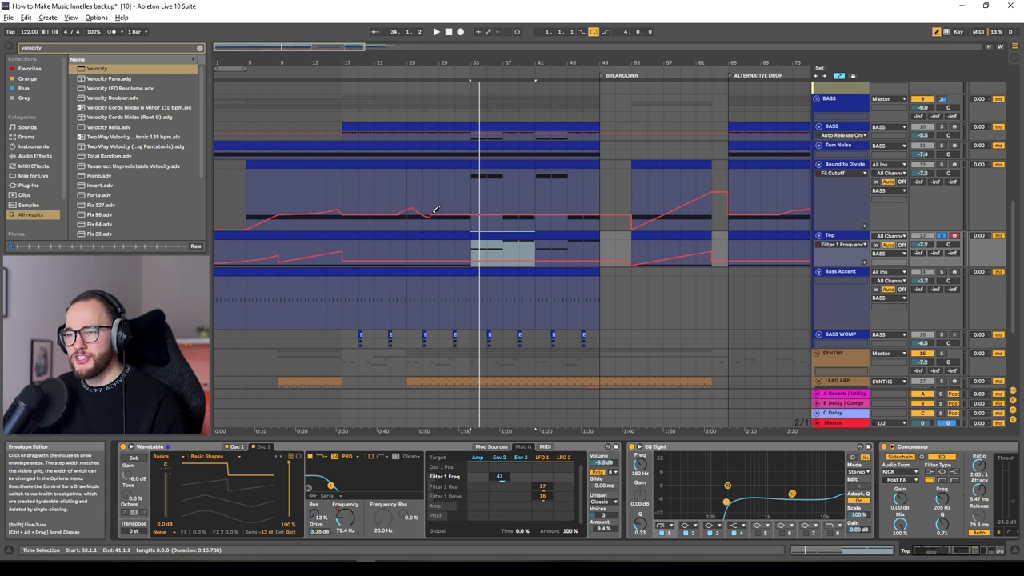
{"action": "left_click_drag", "start_coordinate": [434, 210], "coordinate": [454, 212]}
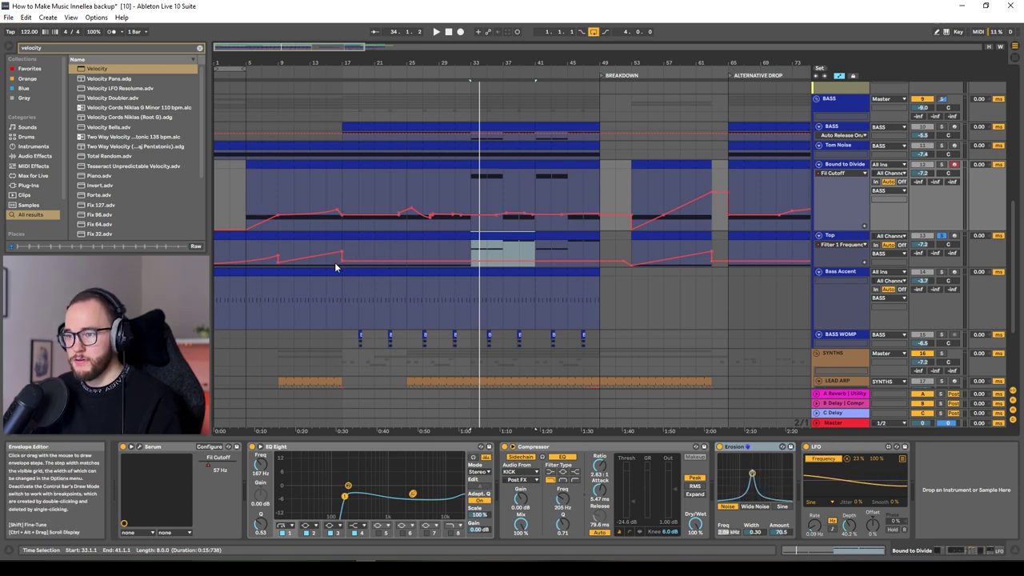
{"action": "key", "text": "b"}
{"action": "left_click", "coordinate": [345, 257]}
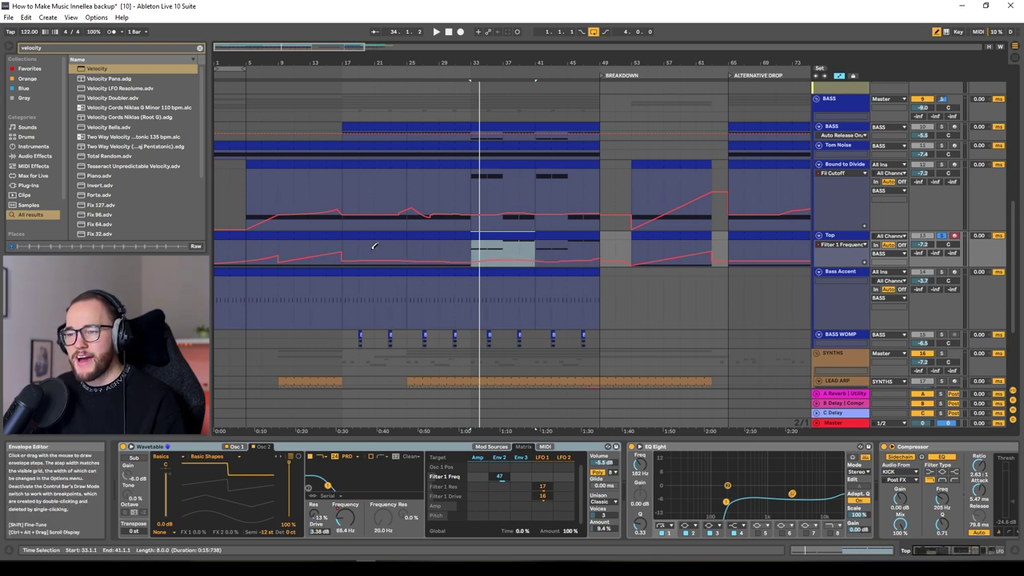
Enlarge the Top track's lane and redraw its Filter 1 Frequency automation with small freehand variations from about bar 17 onward
{"action": "scroll", "coordinate": [380, 257], "scroll_direction": "up", "scroll_amount": 3}
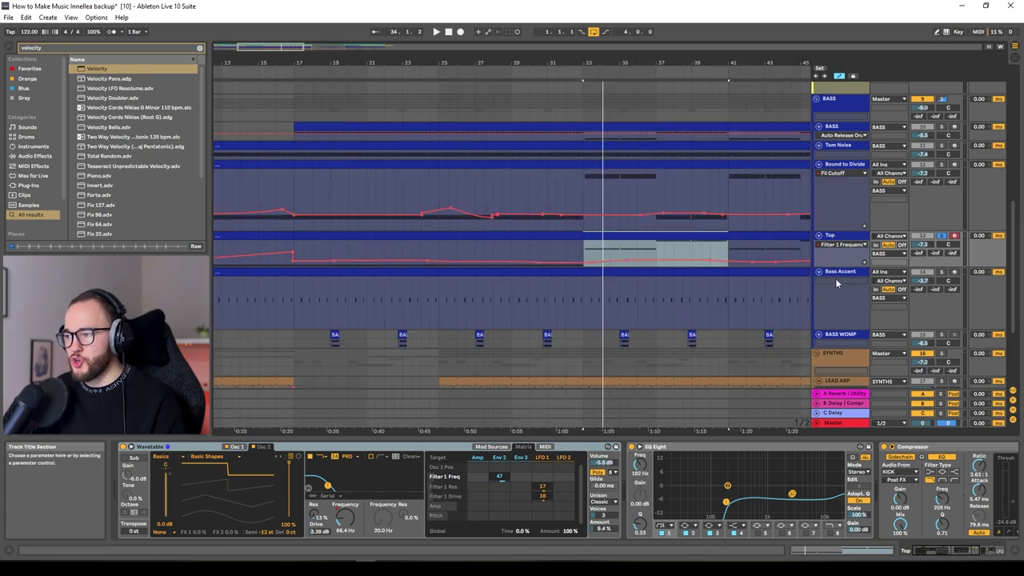
{"action": "mouse_move", "coordinate": [839, 272]}
{"action": "left_mouse_down"}
{"action": "mouse_move", "coordinate": [839, 329]}
{"action": "mouse_move", "coordinate": [839, 289]}
{"action": "left_mouse_up"}
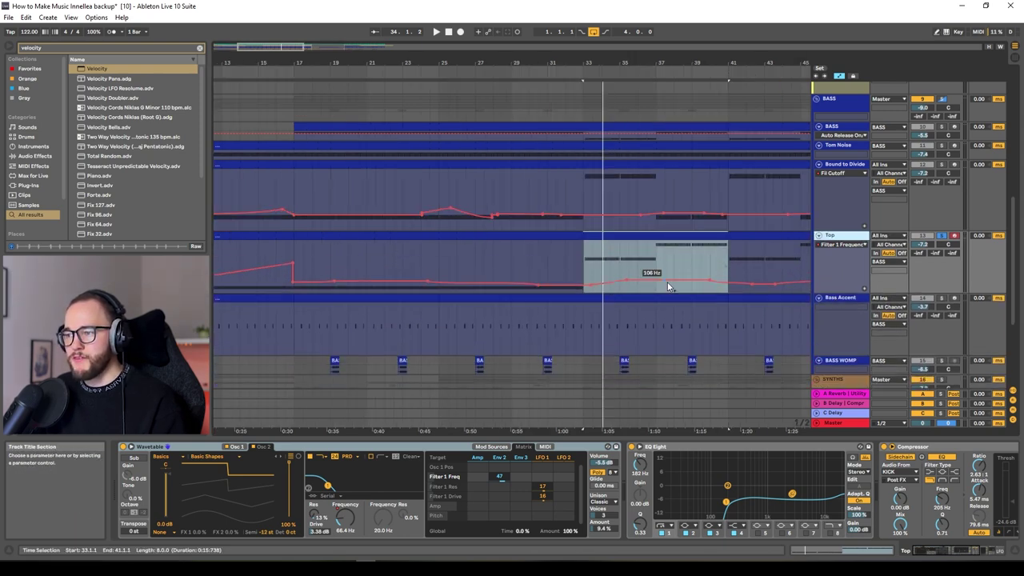
{"action": "scroll", "coordinate": [384, 279], "scroll_direction": "down", "scroll_amount": 3}
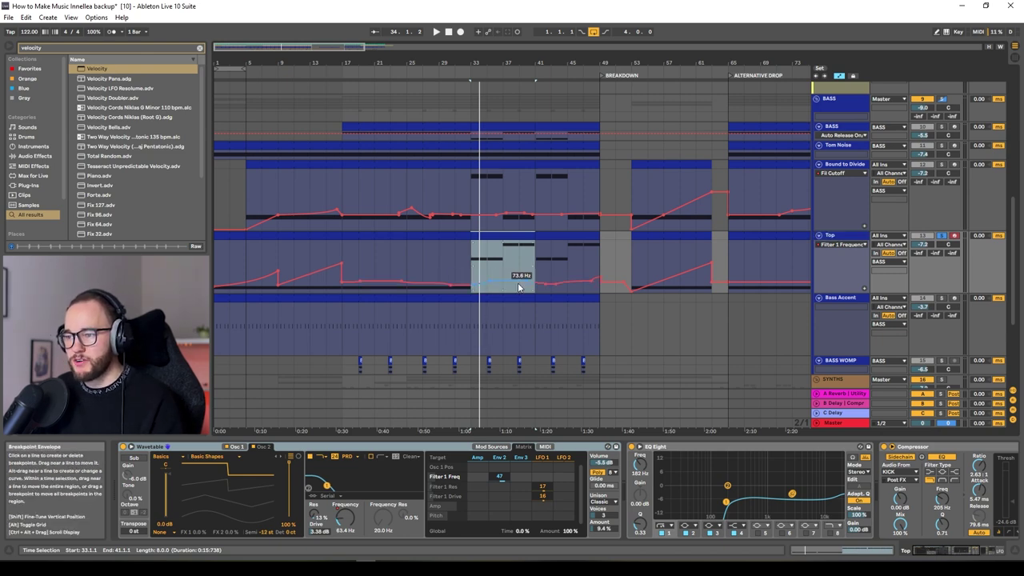
{"action": "key", "text": "b"}
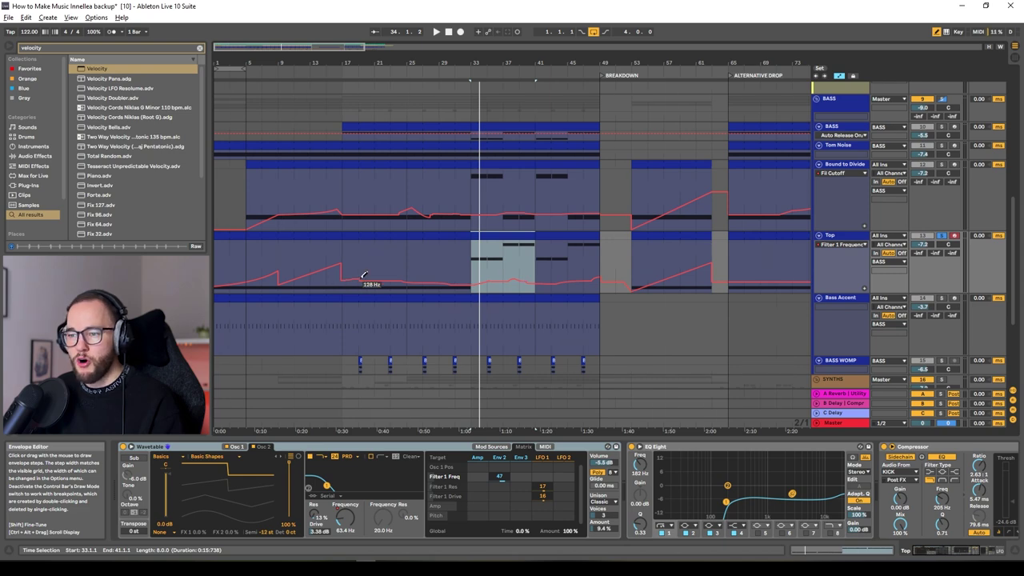
{"action": "mouse_move", "coordinate": [424, 272]}
{"action": "left_mouse_down"}
{"action": "mouse_move", "coordinate": [527, 280]}
{"action": "mouse_move", "coordinate": [544, 243]}
{"action": "mouse_move", "coordinate": [358, 231]}
{"action": "mouse_move", "coordinate": [346, 234]}
{"action": "mouse_move", "coordinate": [357, 254]}
{"action": "mouse_move", "coordinate": [346, 278]}
{"action": "left_mouse_up"}
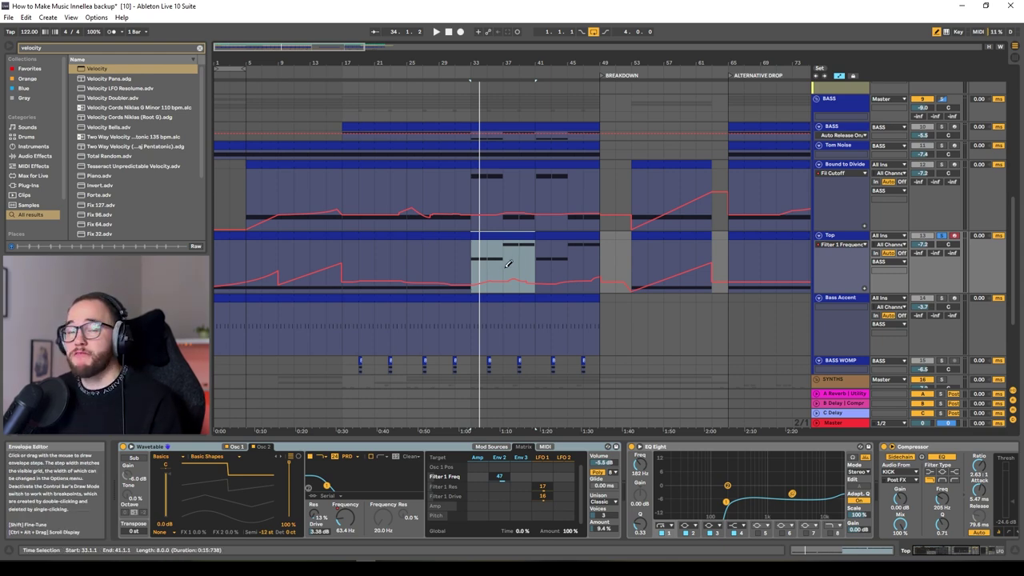
{"action": "key", "text": "b"}
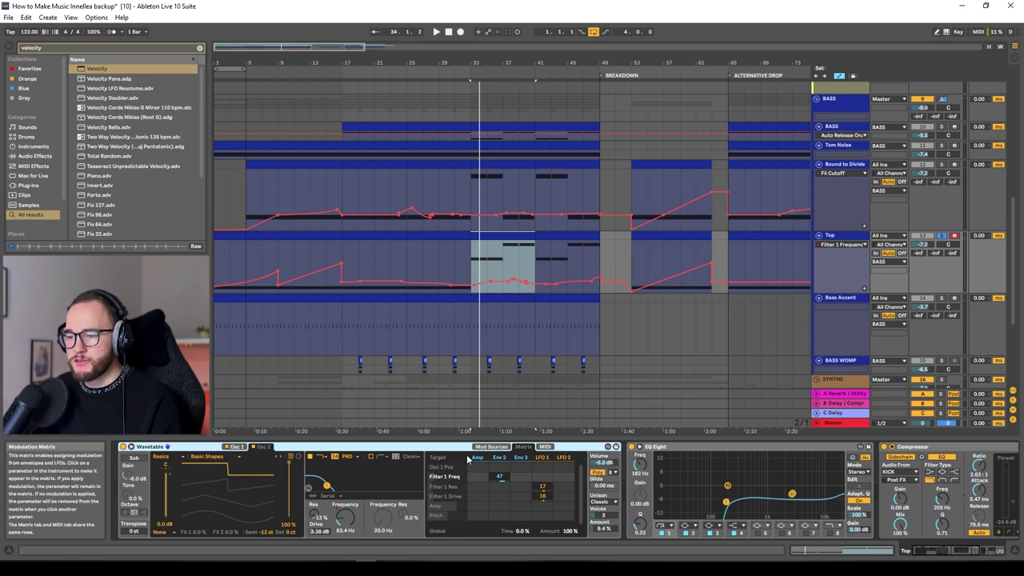
Bypass EQ Eight, Compressor, Erosion and LFO on the Top track and play it dry
{"action": "scroll", "coordinate": [664, 488], "scroll_direction": "right", "scroll_amount": 5}
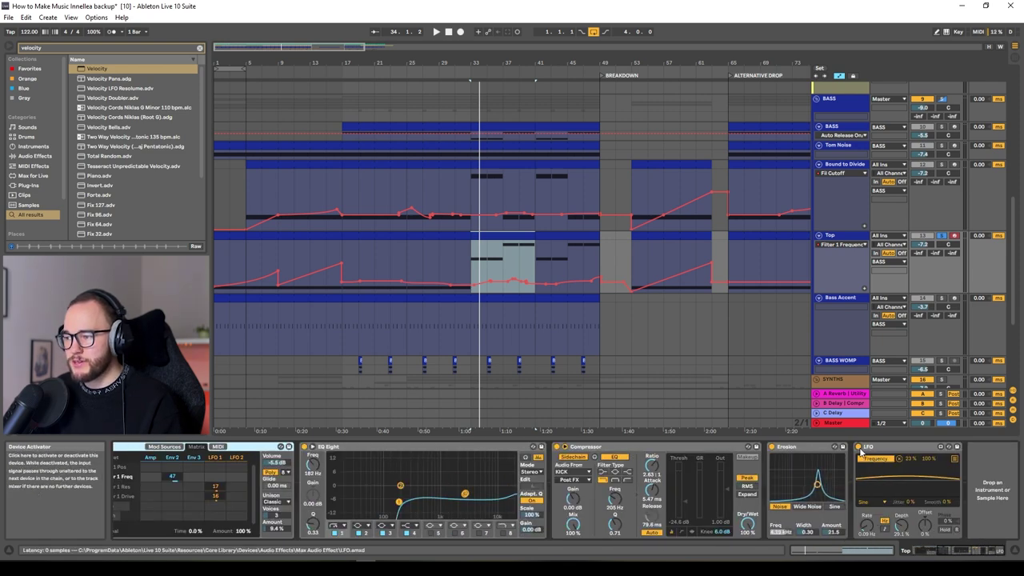
{"action": "left_click", "coordinate": [771, 446]}
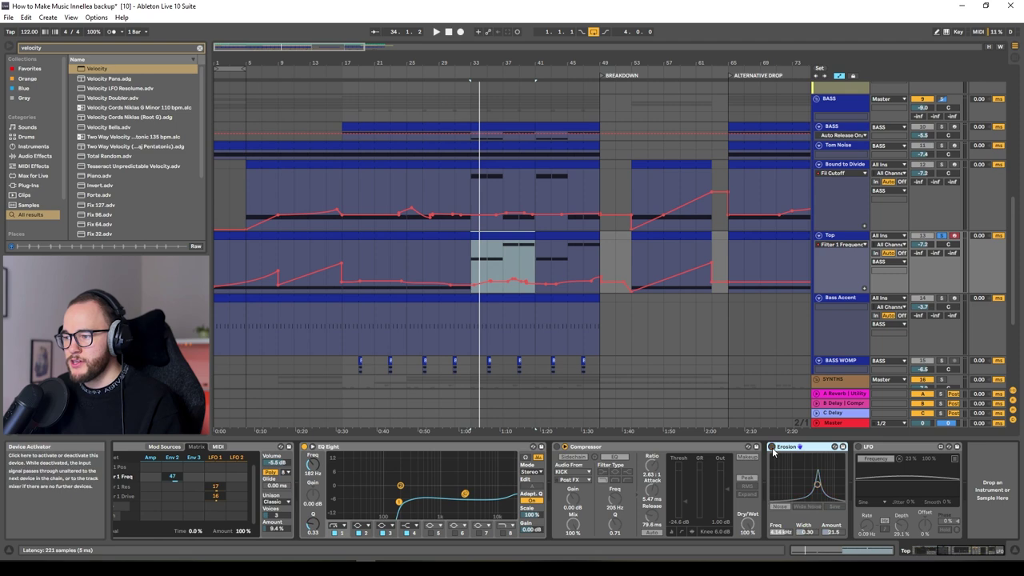
{"action": "scroll", "coordinate": [448, 488], "scroll_direction": "left", "scroll_amount": 5}
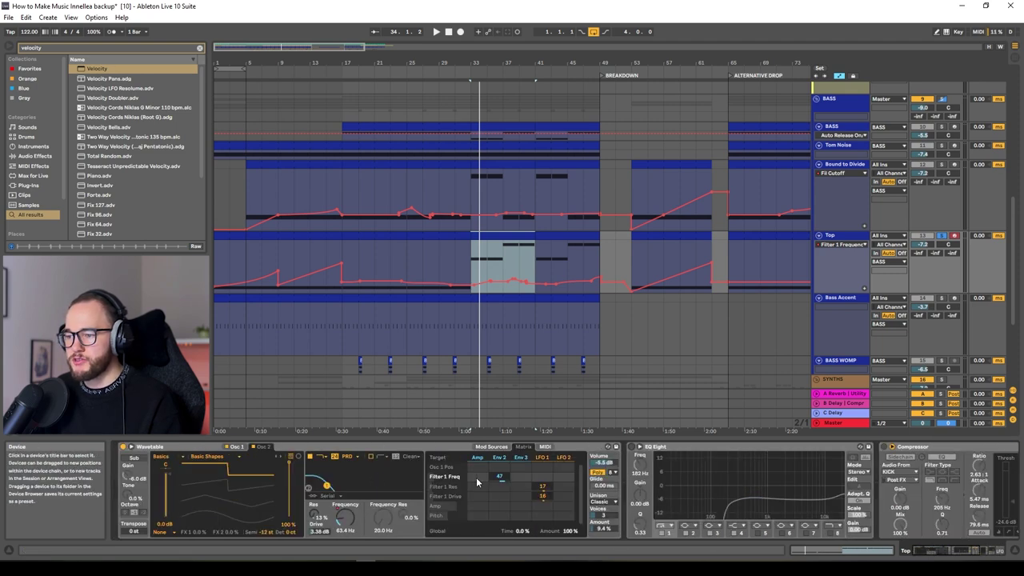
{"action": "key", "text": "space"}
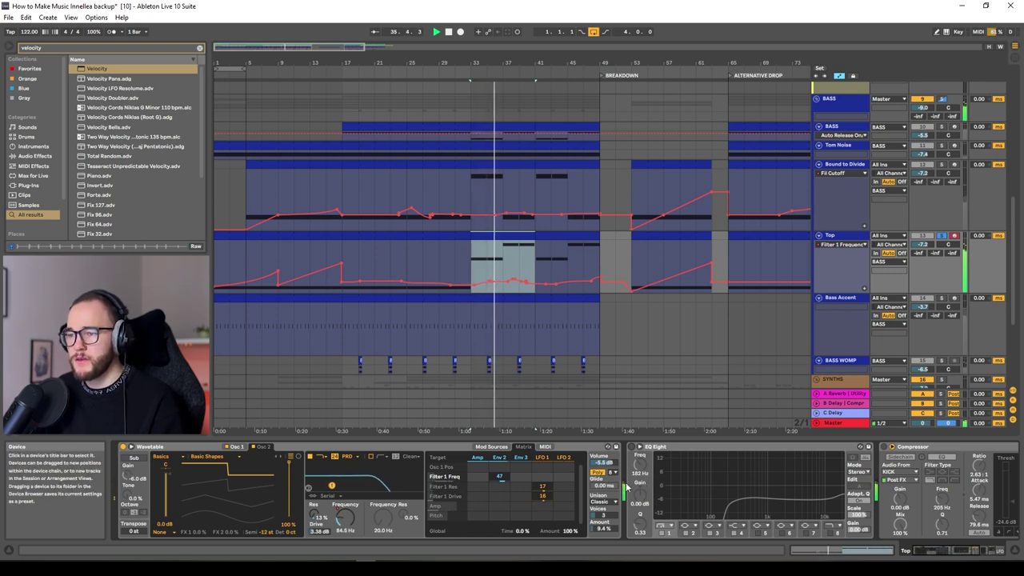
Examine the Top clip at bar 33 and Wavetable's LFO 1 settings, modulation matrix and filter circuit options, keeping the PRD circuit
{"action": "double_click", "coordinate": [515, 240]}
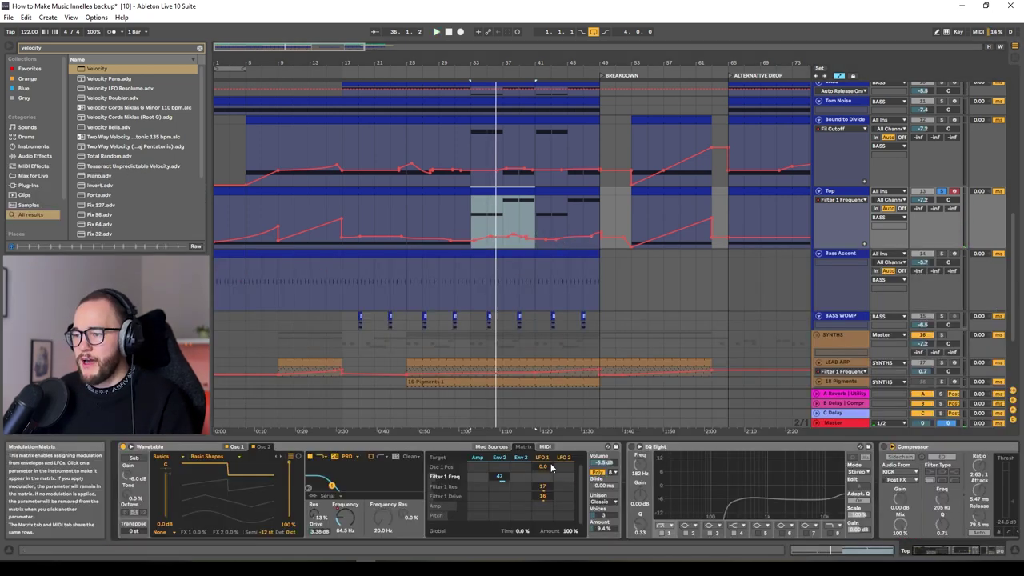
{"action": "left_click", "coordinate": [546, 458]}
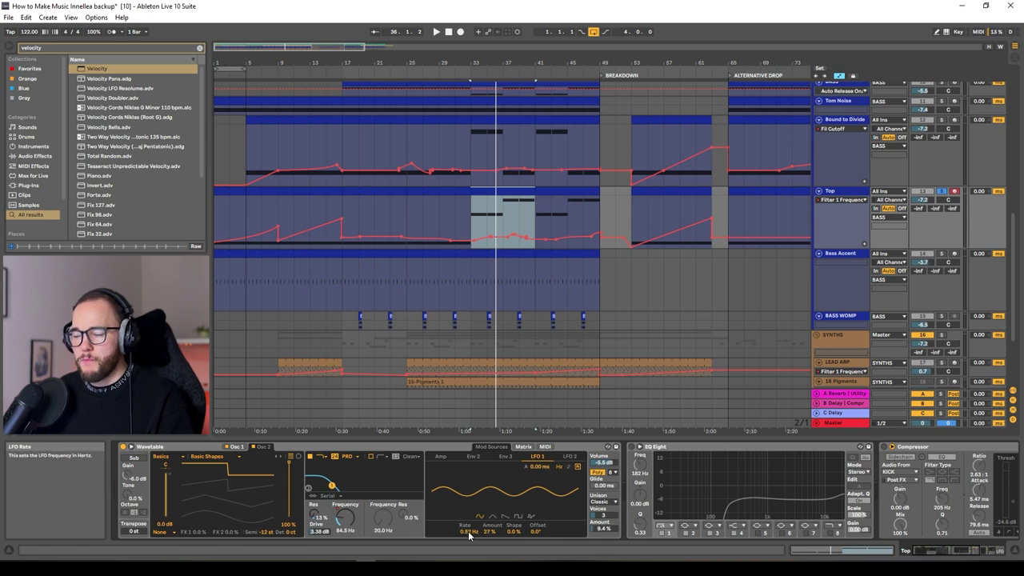
{"action": "left_click", "coordinate": [523, 447]}
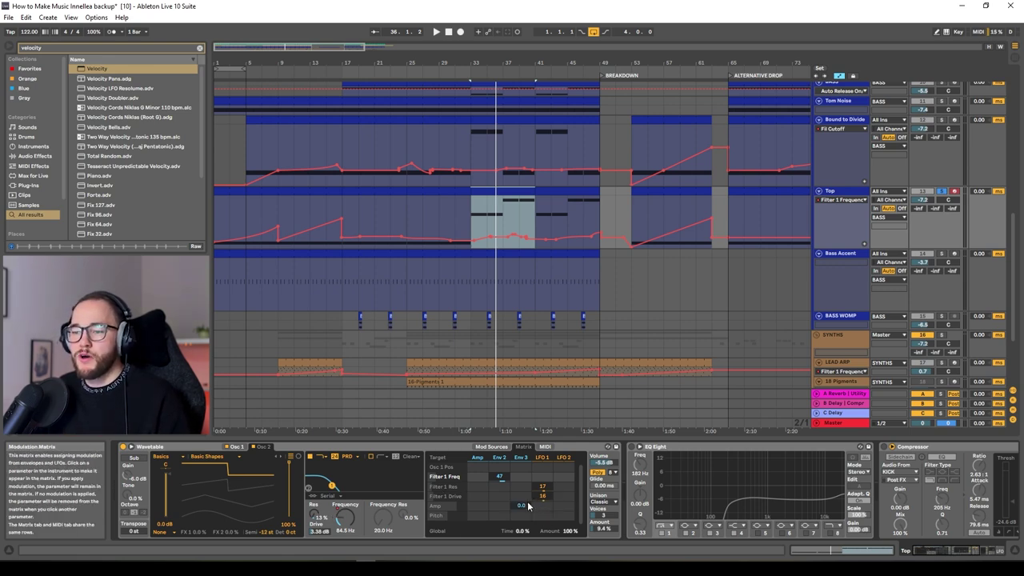
{"action": "left_click", "coordinate": [352, 457]}
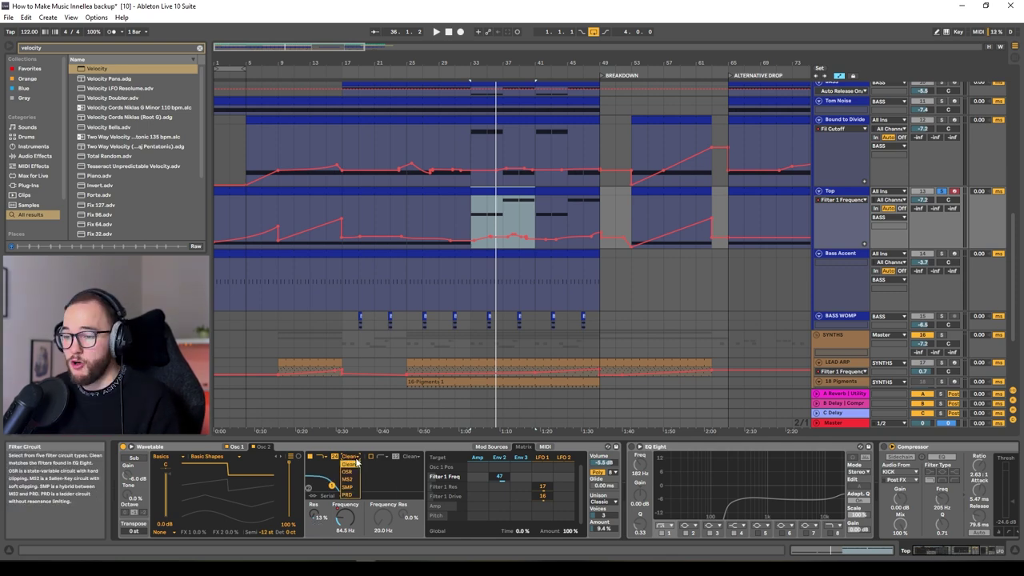
{"action": "left_click", "coordinate": [372, 464]}
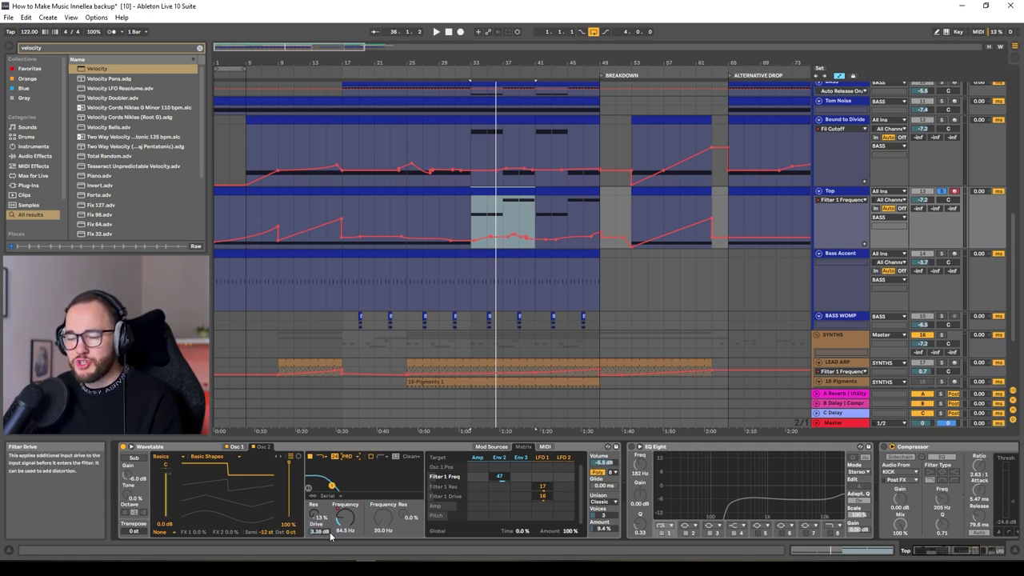
Play the Top track, re-enable its EQ Eight and select the band at 2.78 kHz
{"action": "key", "text": "space"}
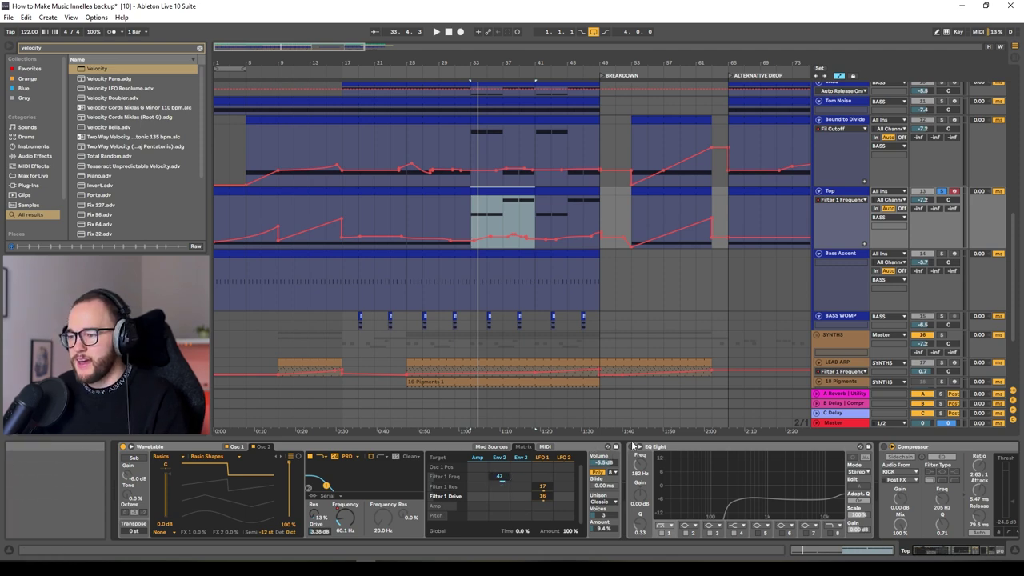
{"action": "left_click", "coordinate": [631, 447]}
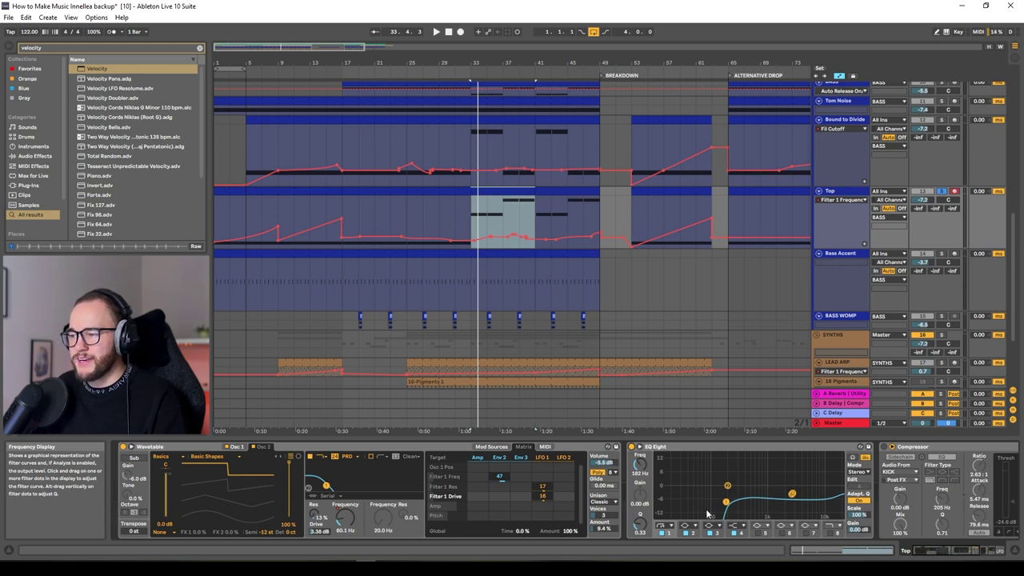
{"action": "left_click", "coordinate": [794, 528]}
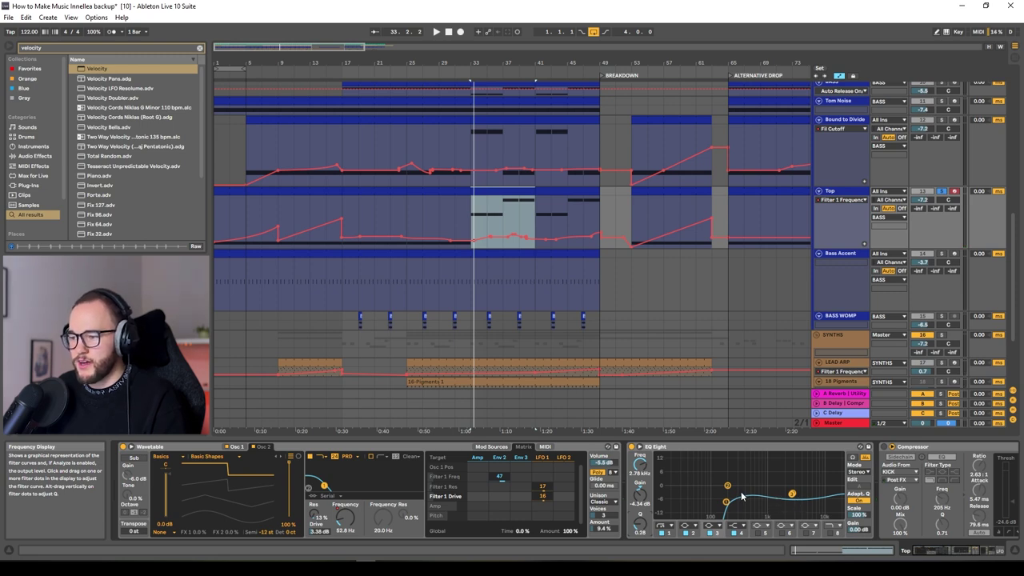
Check Wavetable's unison settings on Top and play the track with Oscillator 1 switched off and back on
{"action": "left_click", "coordinate": [608, 514]}
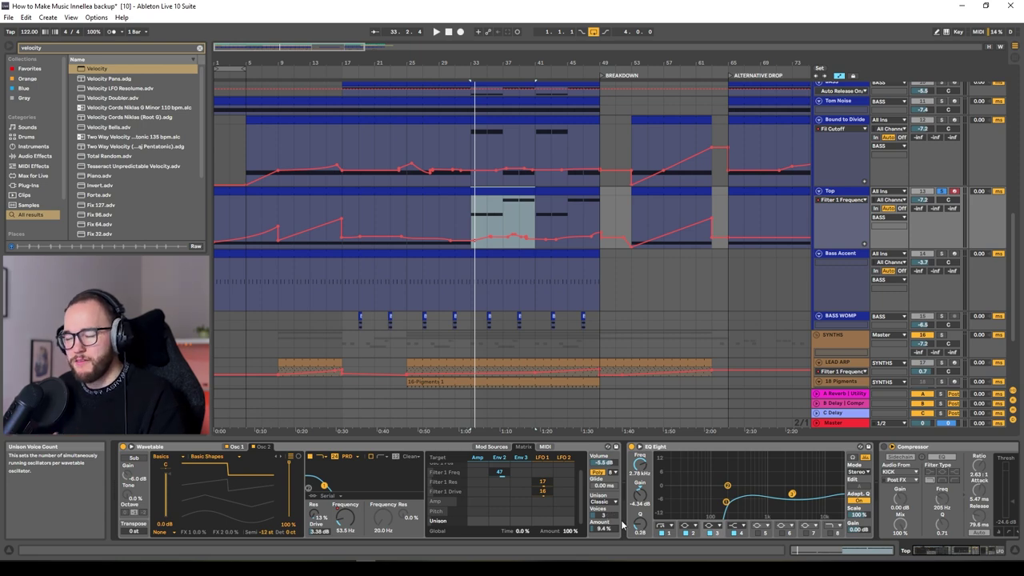
{"action": "left_click", "coordinate": [228, 448]}
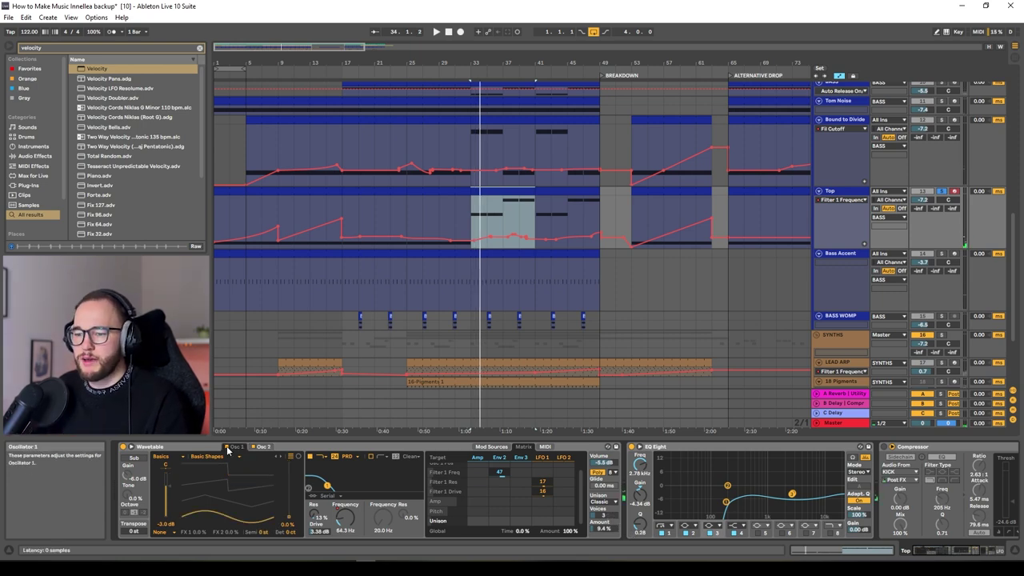
{"action": "left_click", "coordinate": [228, 448]}
{"action": "key", "text": "space"}
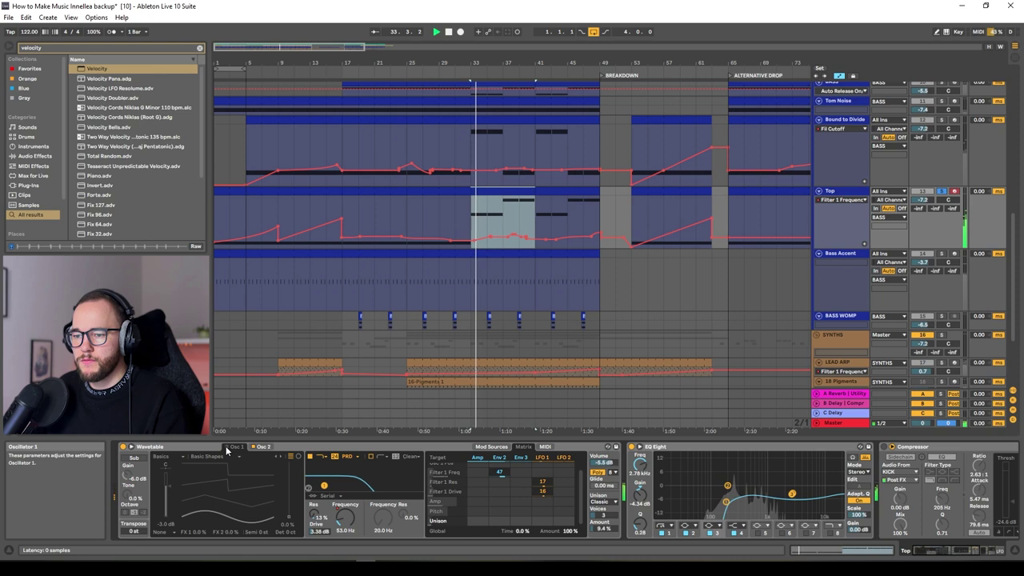
{"action": "left_click", "coordinate": [228, 447]}
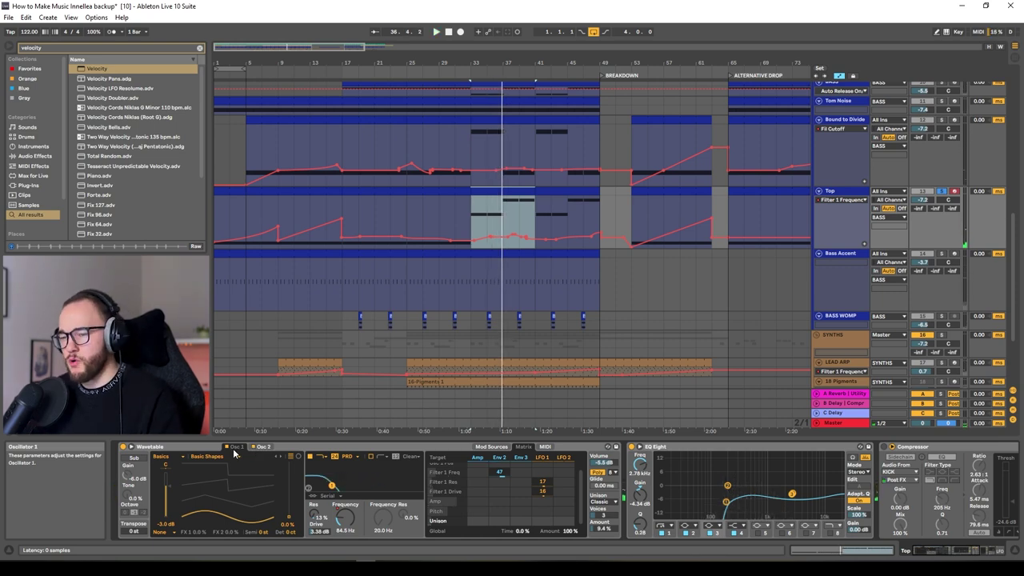
Review the effects at the end of the Top track's device chain, including Erosion, while playing the bass layer
{"action": "scroll", "coordinate": [772, 456], "scroll_direction": "right", "scroll_amount": 5}
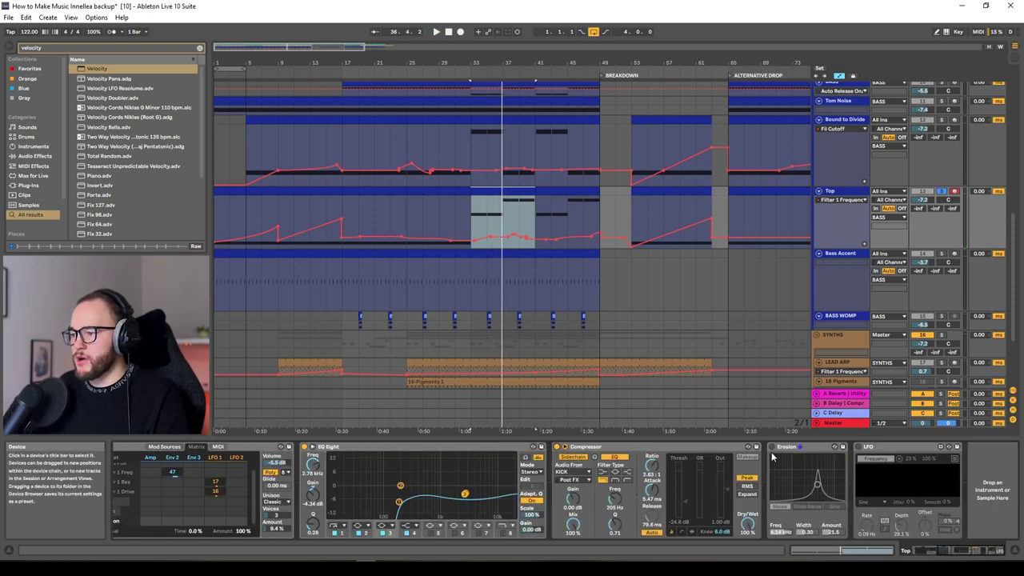
{"action": "key", "text": "space"}
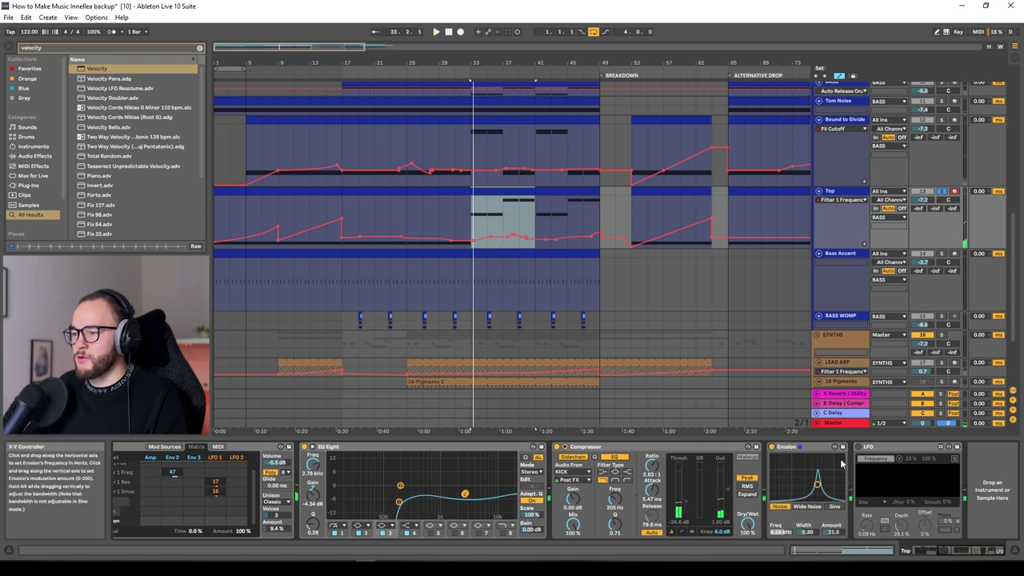
{"action": "key", "text": "space"}
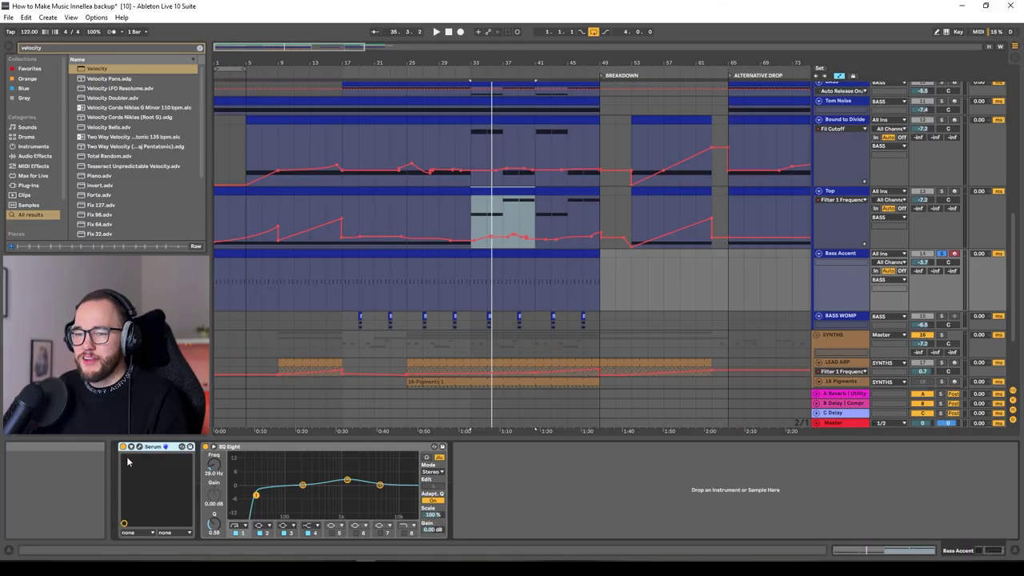
Inspect the Serum patch on the Bass Accent track, hide the plug-in window and play the track
{"action": "left_click", "coordinate": [165, 447]}
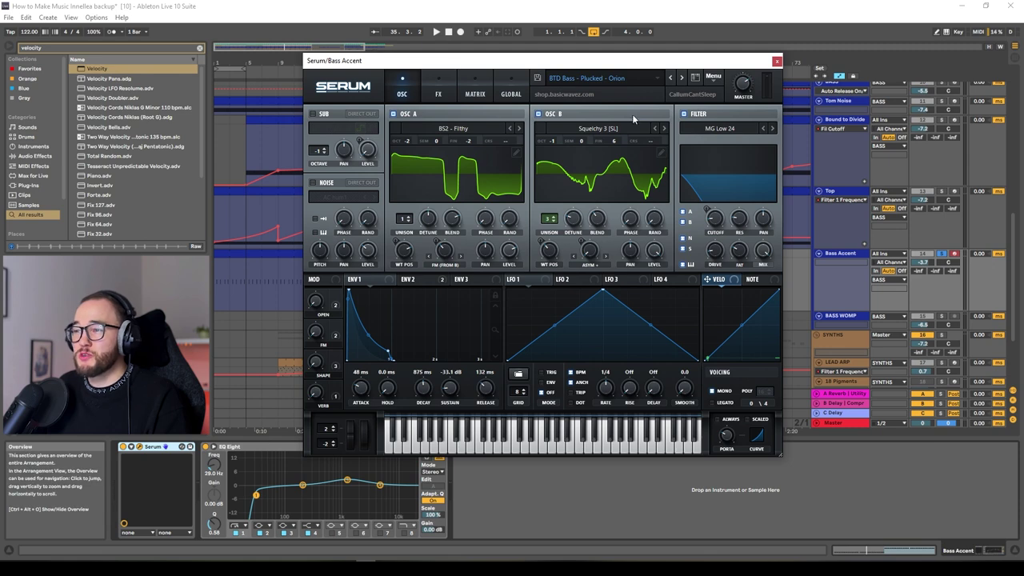
{"action": "key", "text": "ctrl+alt+p"}
{"action": "key", "text": "space"}
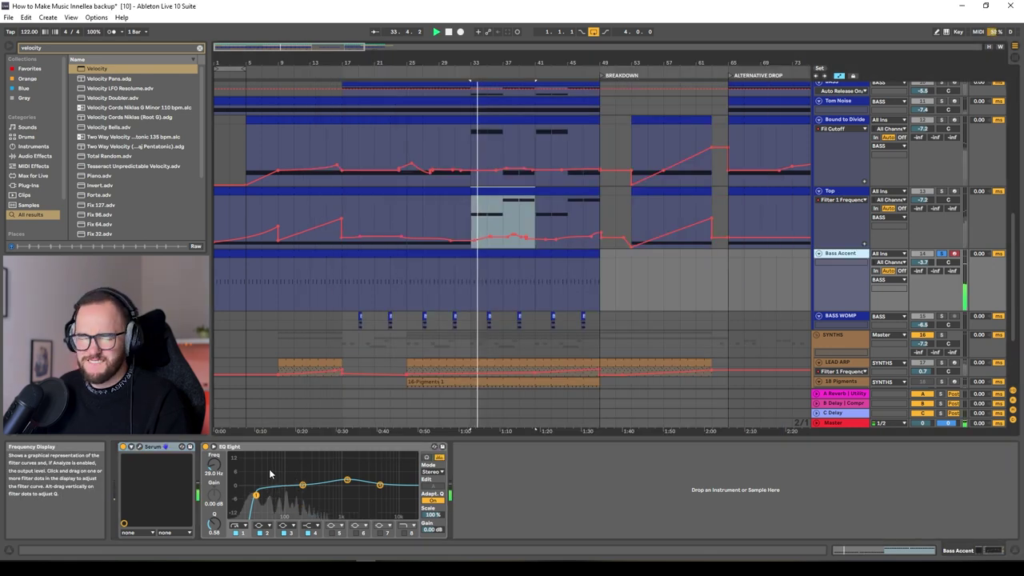
{"action": "key", "text": "space"}
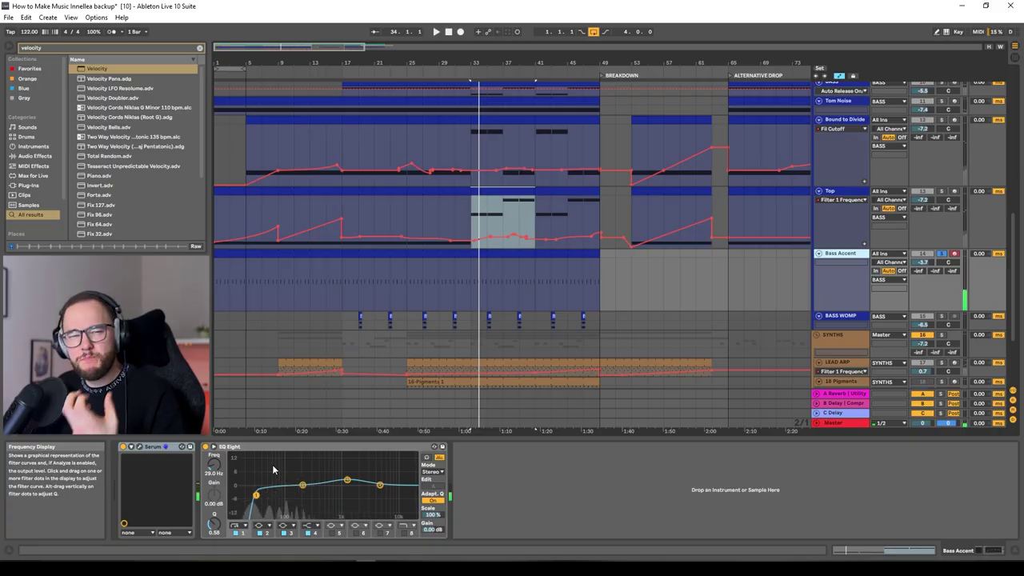
Open the Bass Accent MIDI clip to examine its notes and play it from bar 25
{"action": "scroll", "coordinate": [759, 249], "scroll_direction": "up", "scroll_amount": 2}
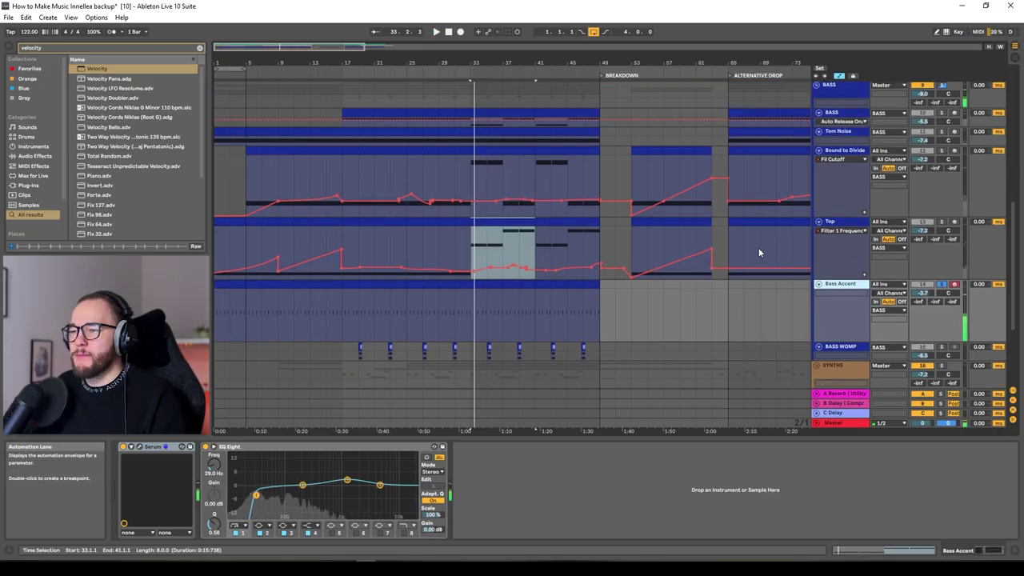
{"action": "left_click", "coordinate": [549, 283]}
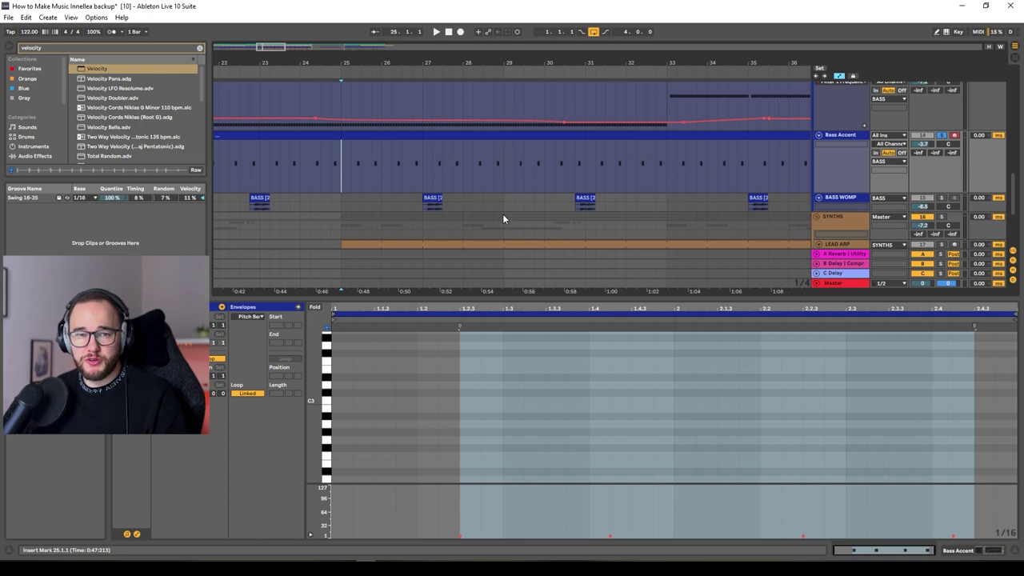
{"action": "scroll", "coordinate": [318, 176], "scroll_direction": "up", "scroll_amount": 2}
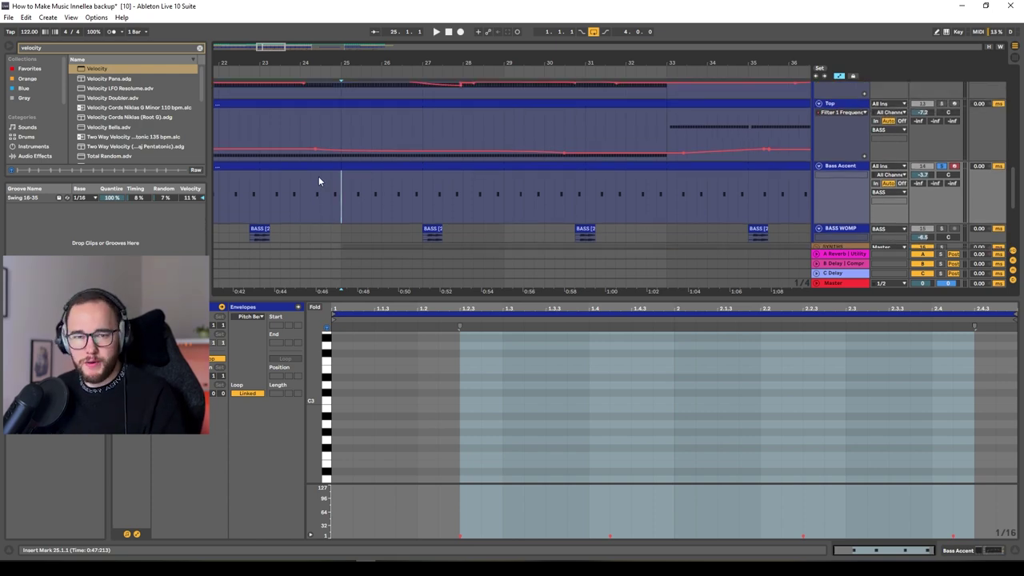
{"action": "key", "text": "space"}
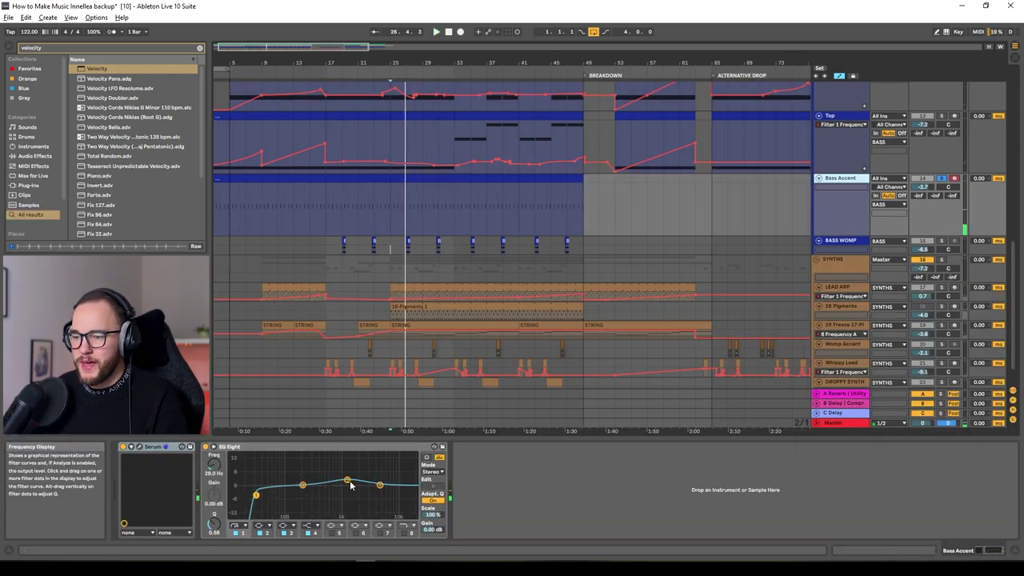
Exaggerate the third band of the Bass Accent's EQ Eight to 13.3 dB for listening and bring it back to 2.60 dB
{"action": "left_click_drag", "start_coordinate": [348, 481], "coordinate": [348, 461]}
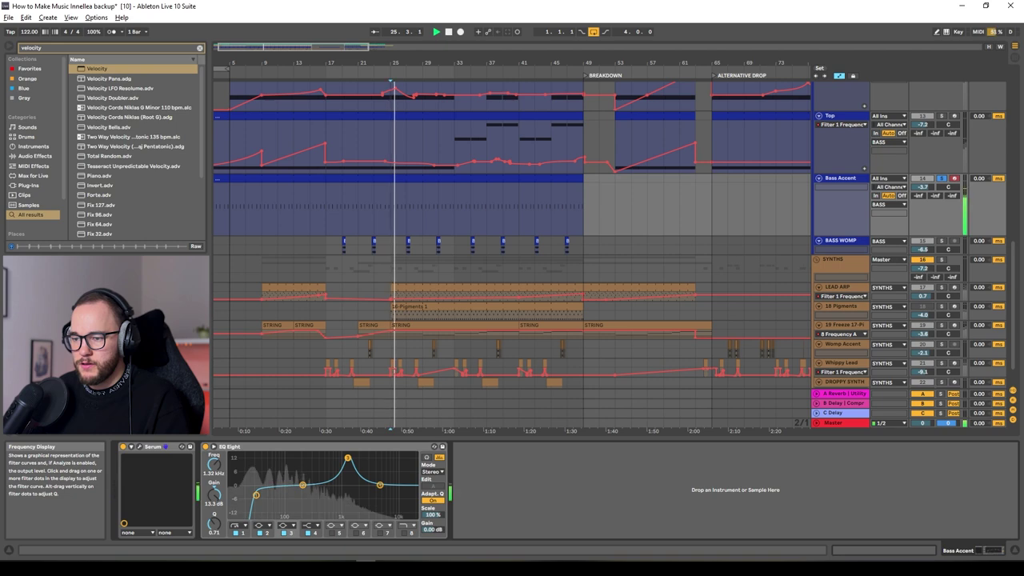
{"action": "left_click_drag", "start_coordinate": [348, 460], "coordinate": [347, 480]}
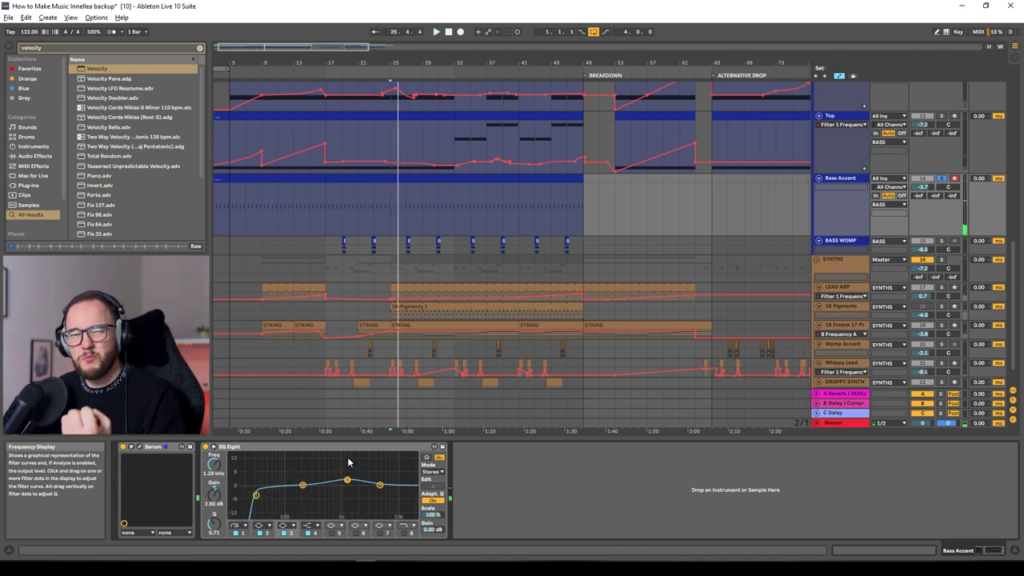
Select the BASS WOMP track and enlarge its lane to show the audio waveforms
{"action": "left_click", "coordinate": [833, 241]}
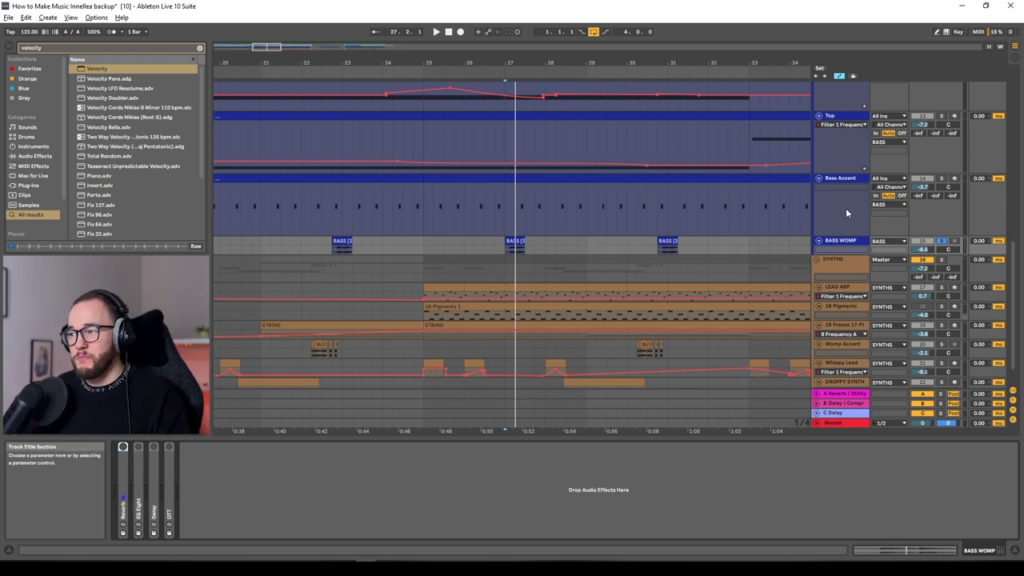
{"action": "scroll", "coordinate": [846, 210], "scroll_direction": "down", "scroll_amount": 1}
{"action": "left_click_drag", "start_coordinate": [831, 246], "coordinate": [825, 332]}
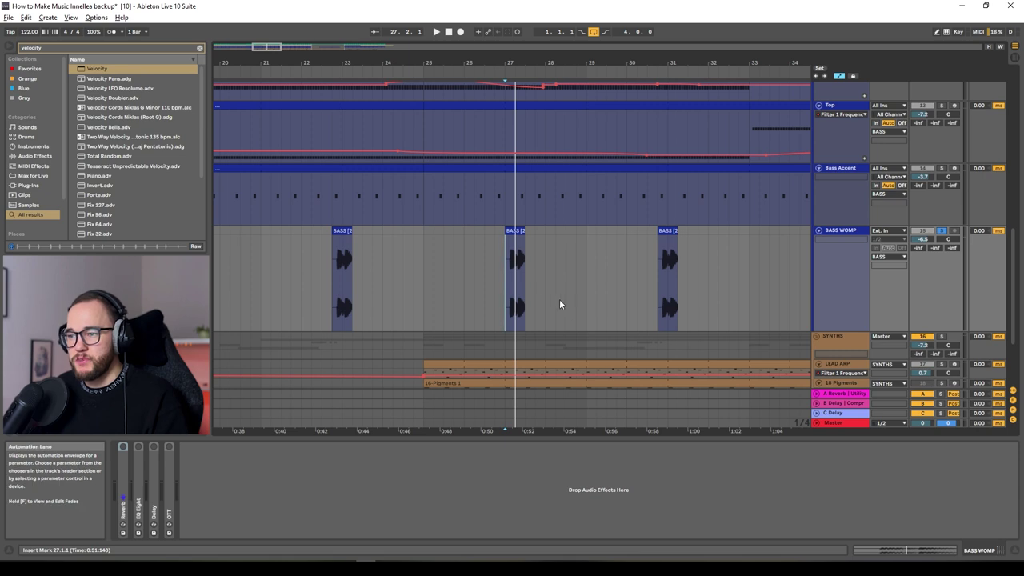
{"action": "left_click", "coordinate": [836, 230]}
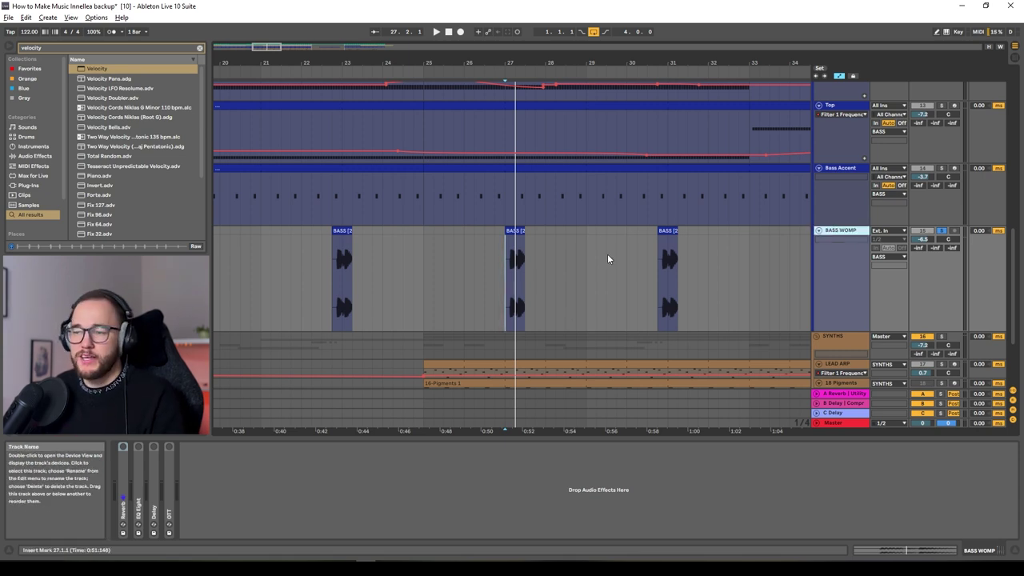
Examine the BASS WOMP audio clip at bar 27 closely and play it
{"action": "scroll", "coordinate": [510, 257], "scroll_direction": "up", "scroll_amount": 5}
{"action": "key", "text": "space"}
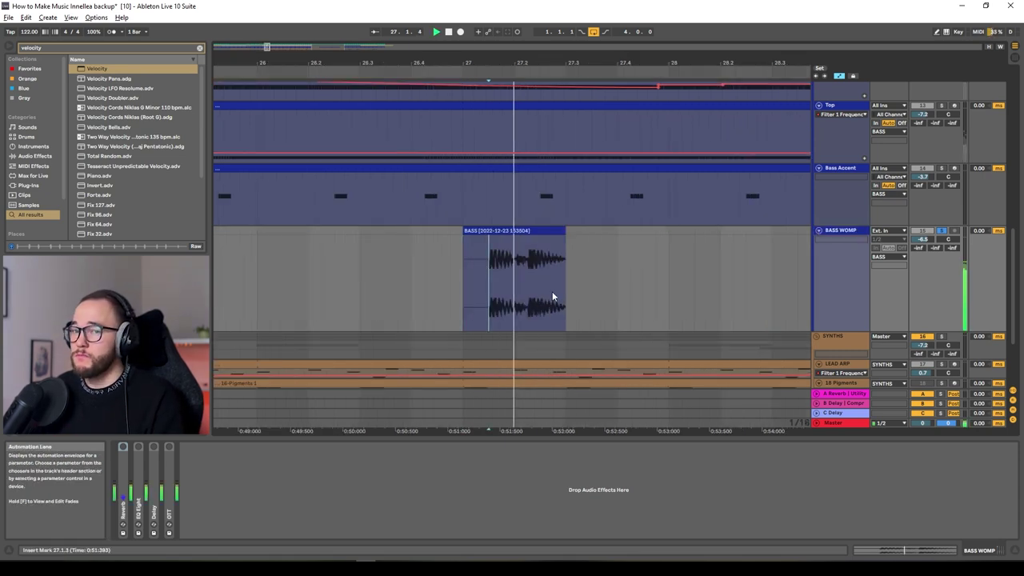
{"action": "scroll", "coordinate": [688, 261], "scroll_direction": "down", "scroll_amount": 5}
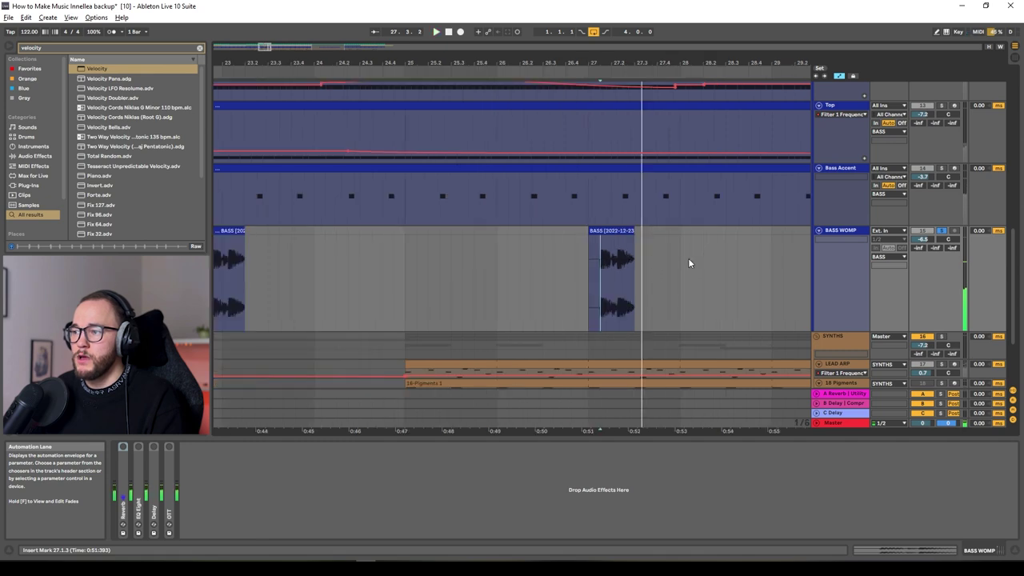
{"action": "key", "text": "space"}
Unfold Reverb and EQ Eight on the BASS WOMP track and enable them one after the other during playback
{"action": "left_click", "coordinate": [838, 235]}
{"action": "key", "text": "ctrl+v"}
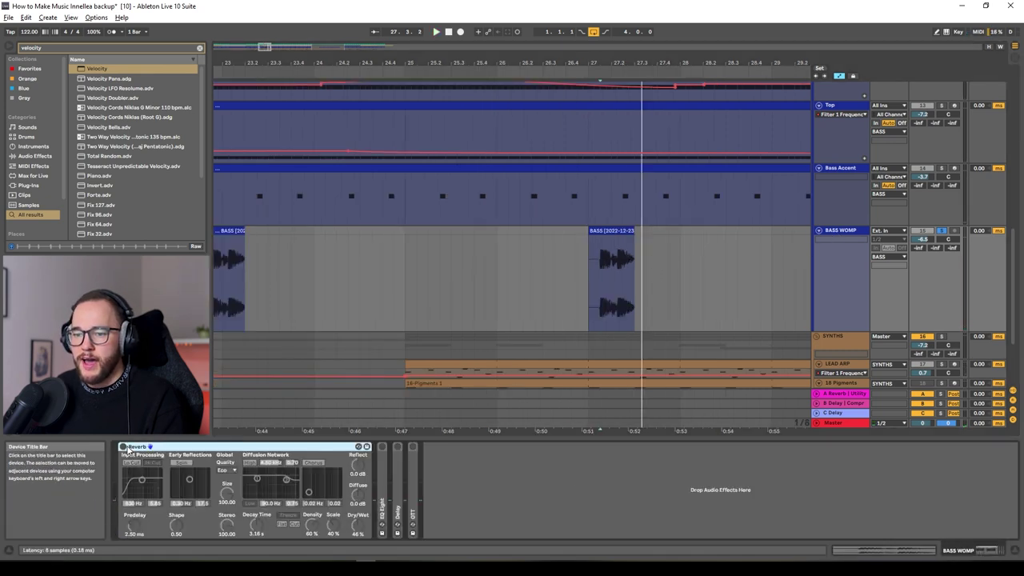
{"action": "key", "text": "space"}
{"action": "double_click", "coordinate": [382, 480]}
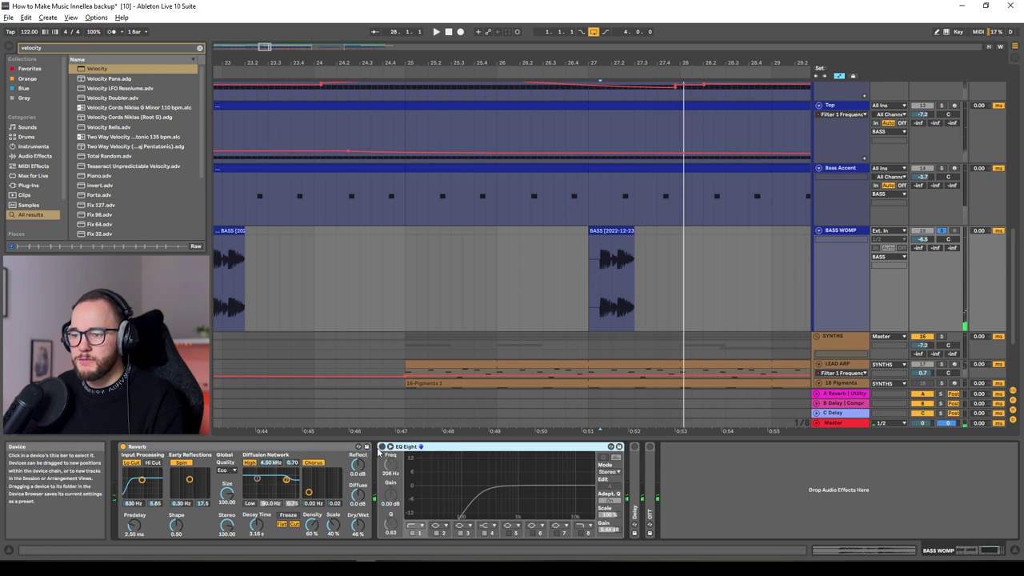
{"action": "key", "text": "space"}
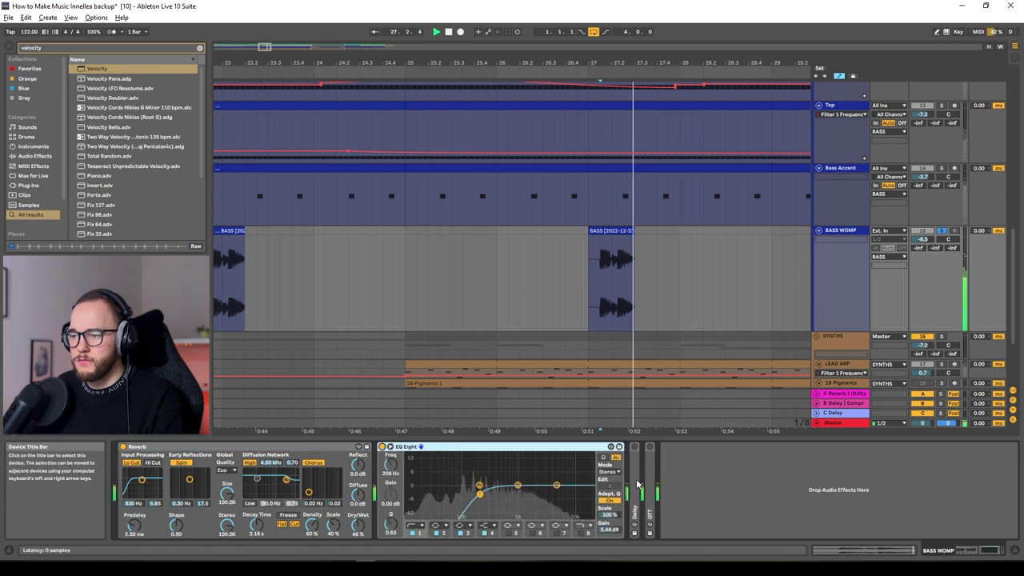
Unfold Delay and OTT on the BASS WOMP track, enable OTT and play the complete effects chain
{"action": "double_click", "coordinate": [638, 483]}
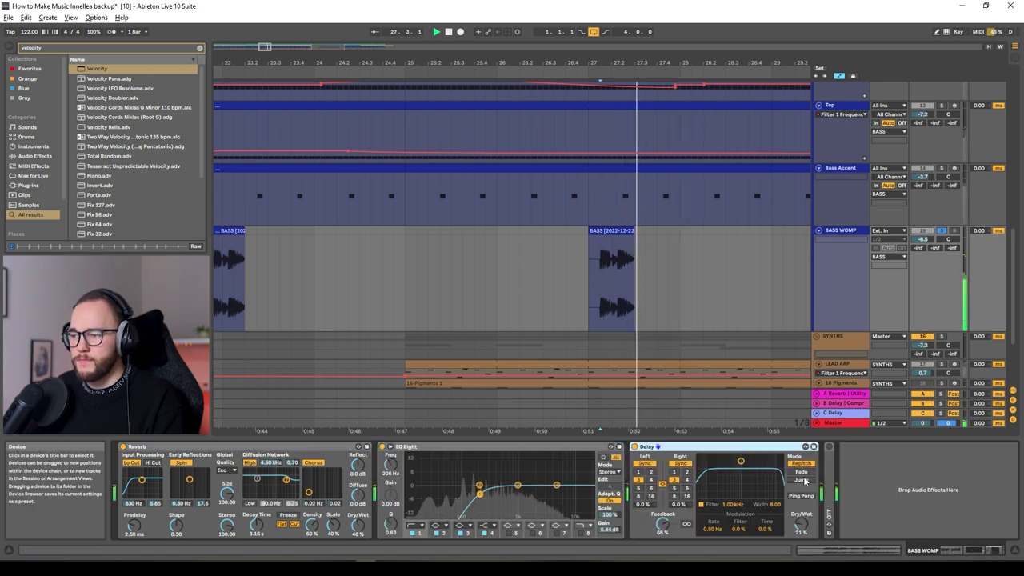
{"action": "double_click", "coordinate": [829, 472]}
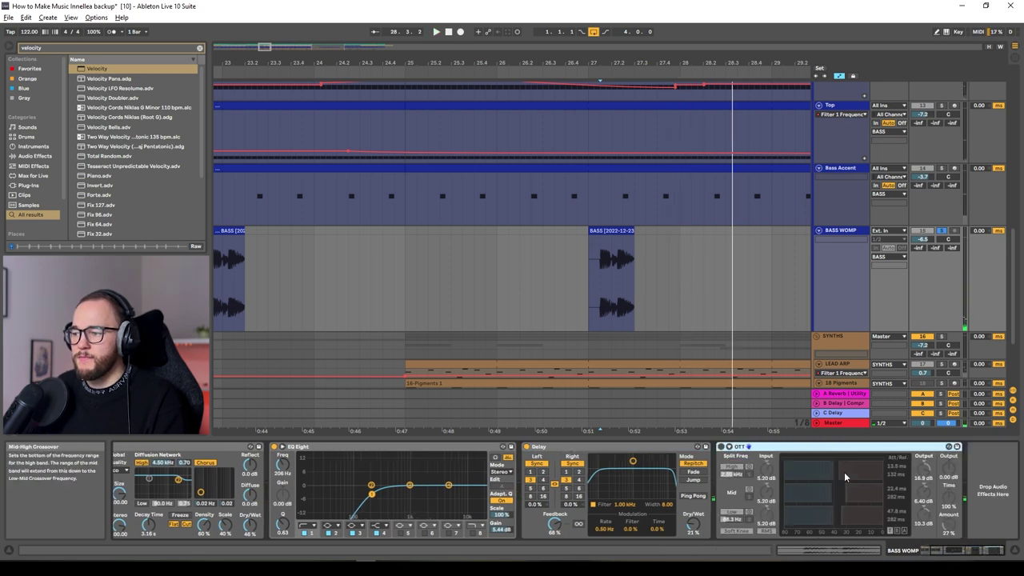
{"action": "left_click", "coordinate": [723, 448]}
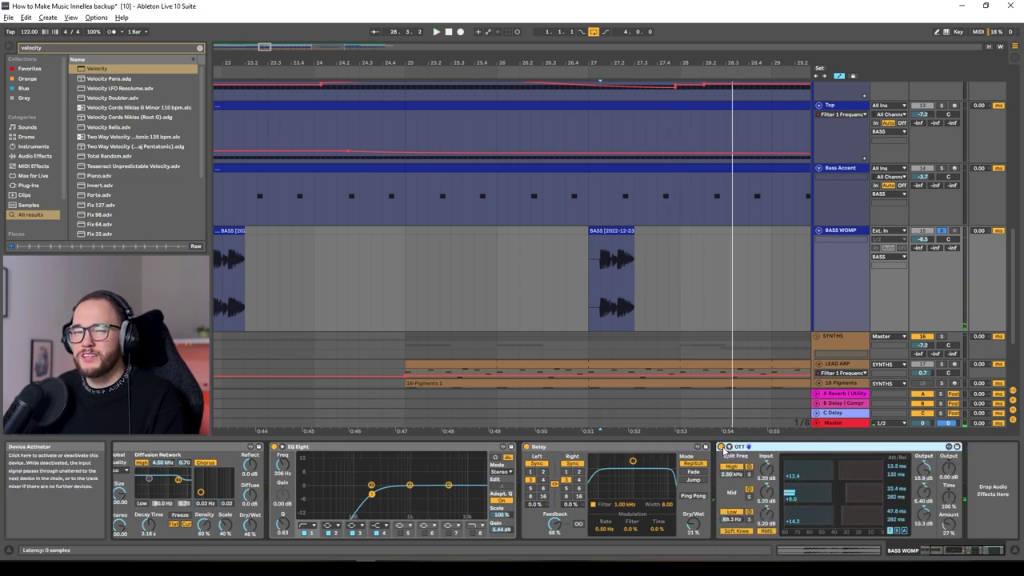
{"action": "key", "text": "space"}
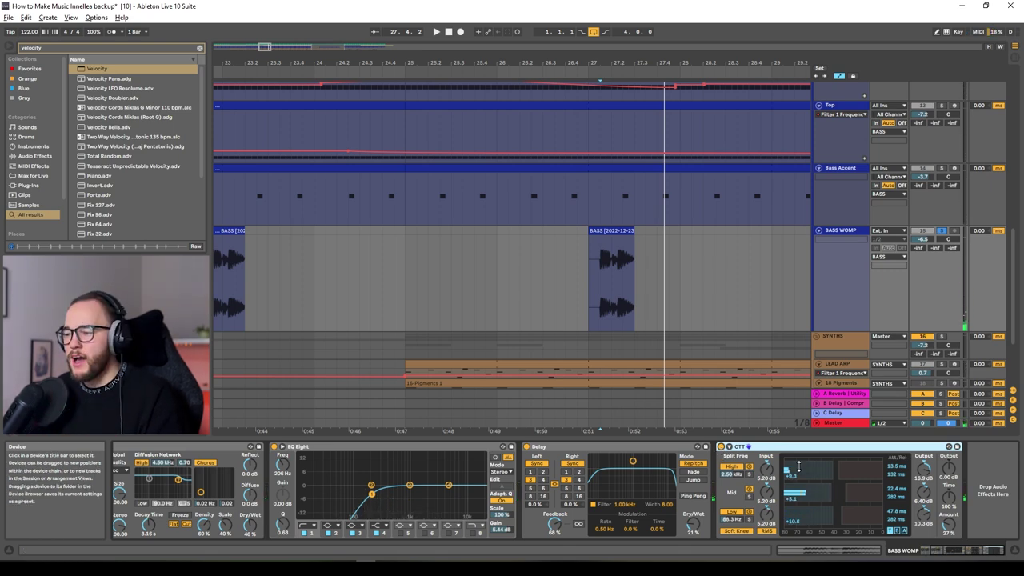
Review the EQ Eight and Multiband Dynamics devices on the BASS group track
{"action": "scroll", "coordinate": [619, 281], "scroll_direction": "down", "scroll_amount": 3}
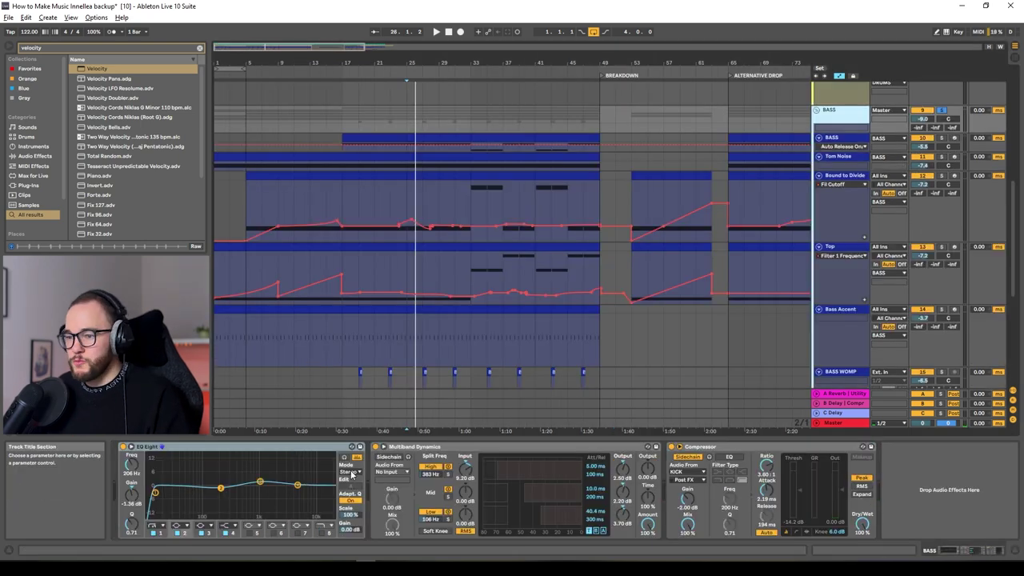
{"action": "left_click", "coordinate": [296, 453]}
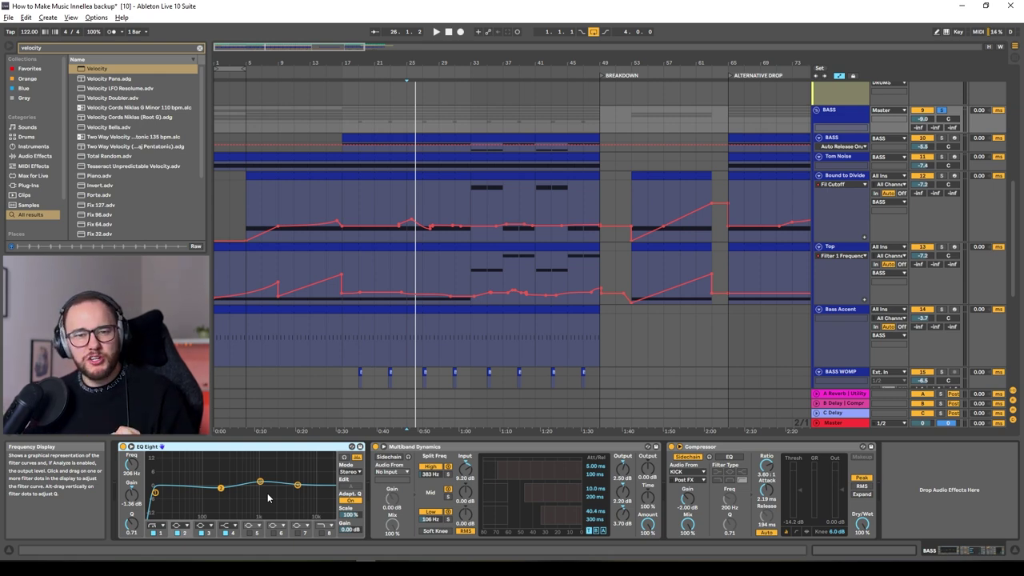
{"action": "left_click", "coordinate": [480, 447]}
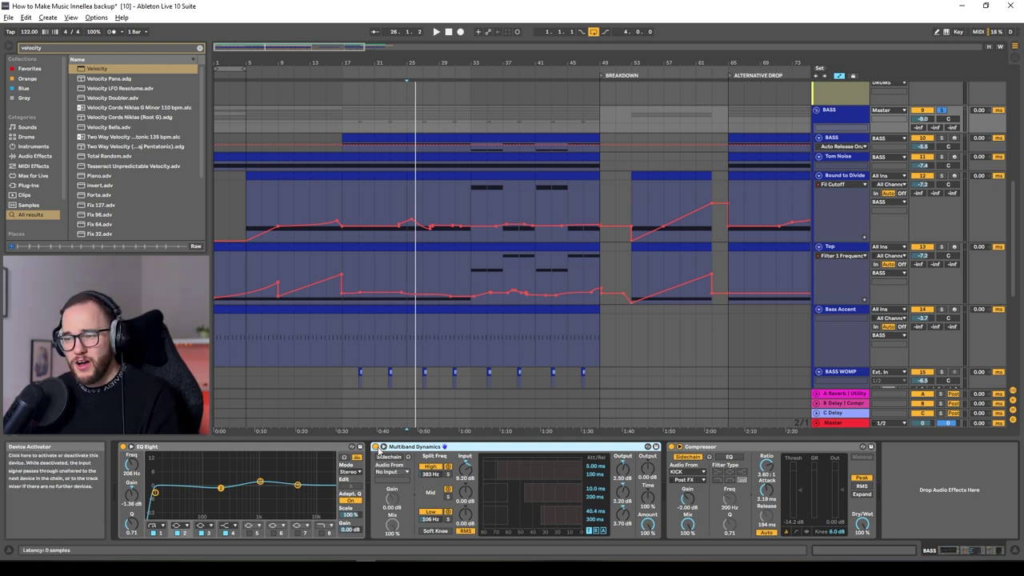
Compare the BASS group with Multiband Dynamics bypassed and active during playback, leaving the device enabled
{"action": "left_click", "coordinate": [377, 447]}
{"action": "key", "text": "space"}
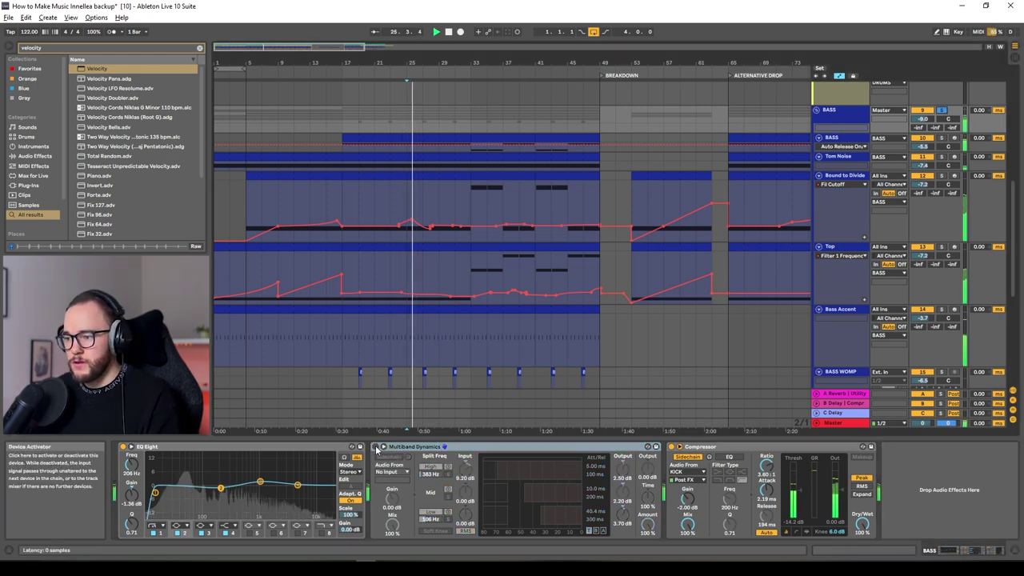
{"action": "left_click", "coordinate": [377, 447]}
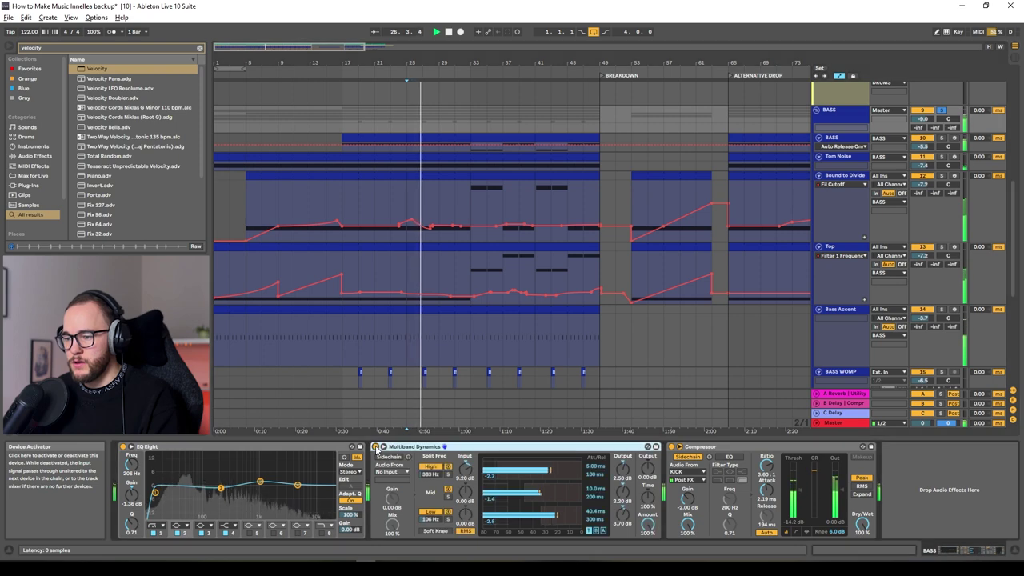
{"action": "left_click", "coordinate": [377, 447]}
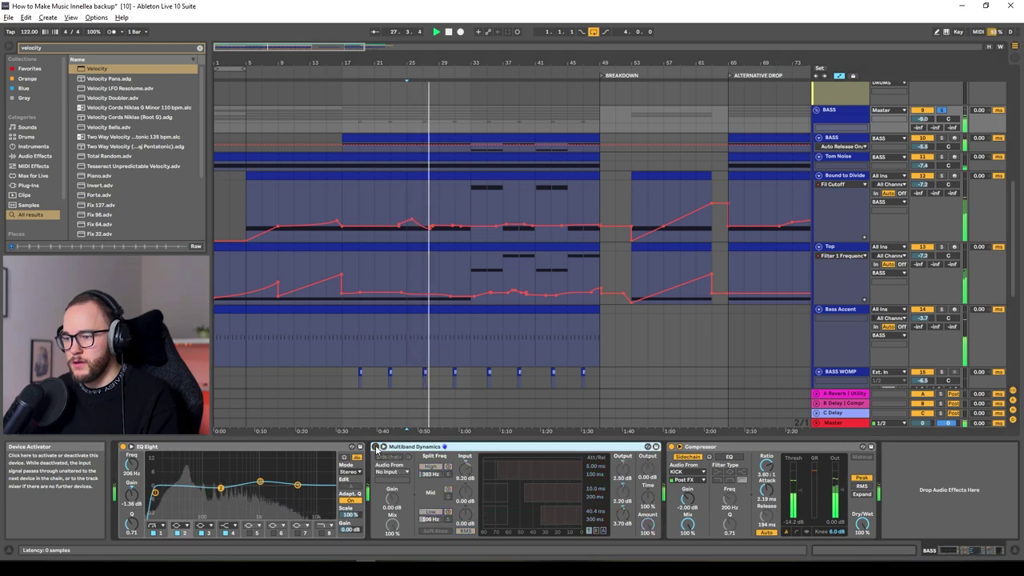
{"action": "left_click", "coordinate": [377, 448]}
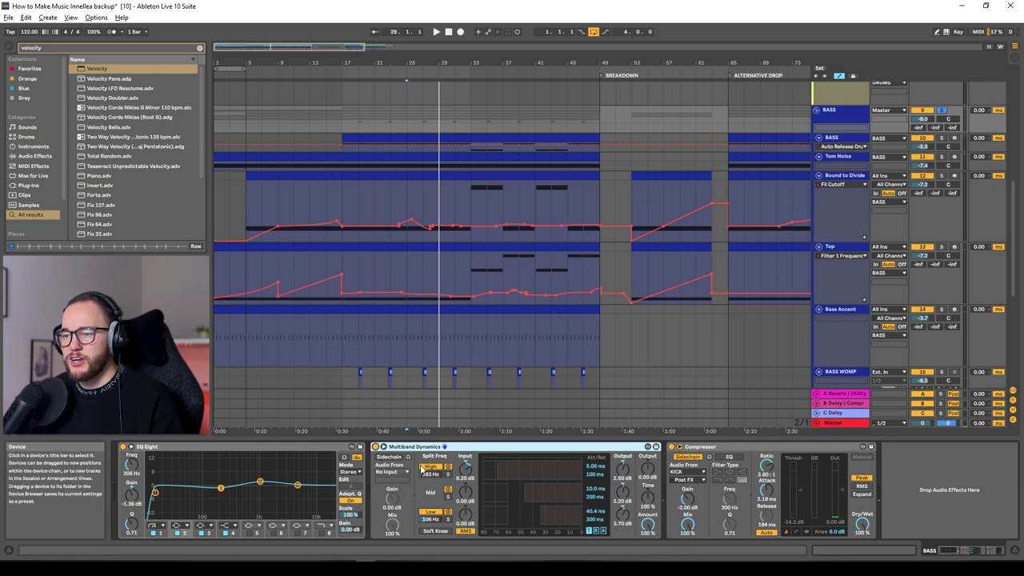
{"action": "key", "text": "space"}
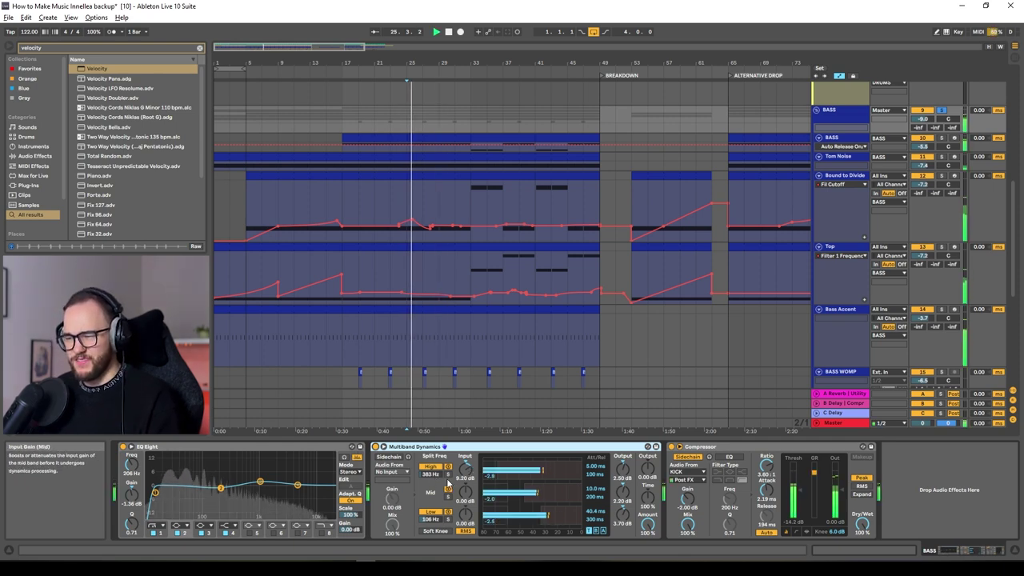
{"action": "key", "text": "space"}
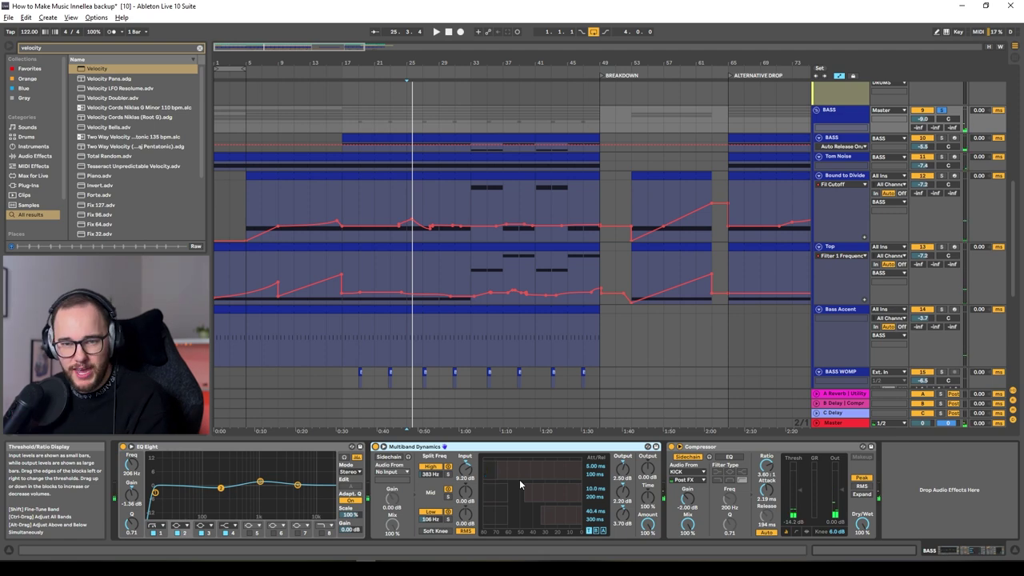
Solo the LEAD ARP track in the SYNTHS group, show its devices and play it
{"action": "scroll", "coordinate": [752, 194], "scroll_direction": "up", "scroll_amount": 5}
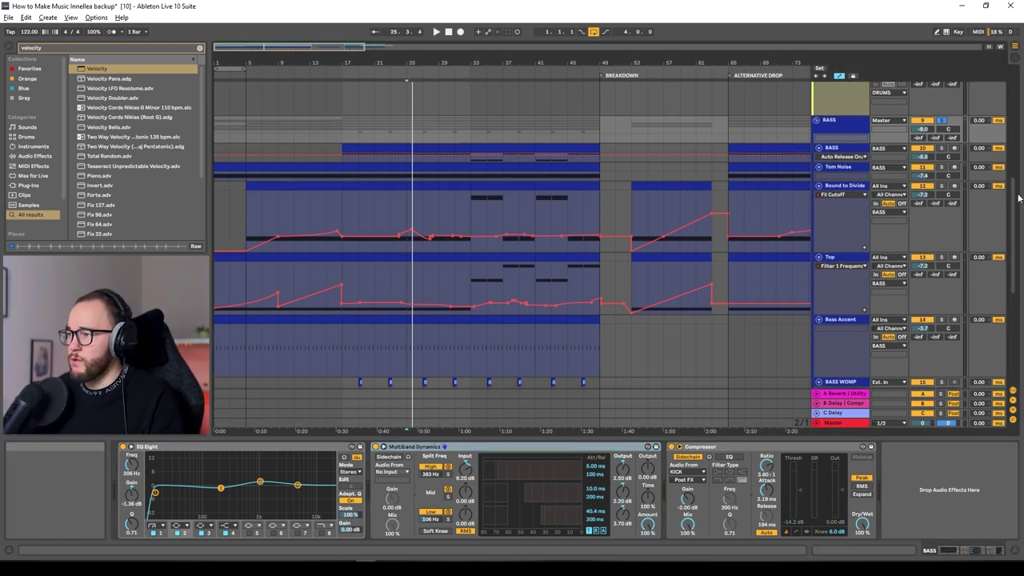
{"action": "key", "text": "space"}
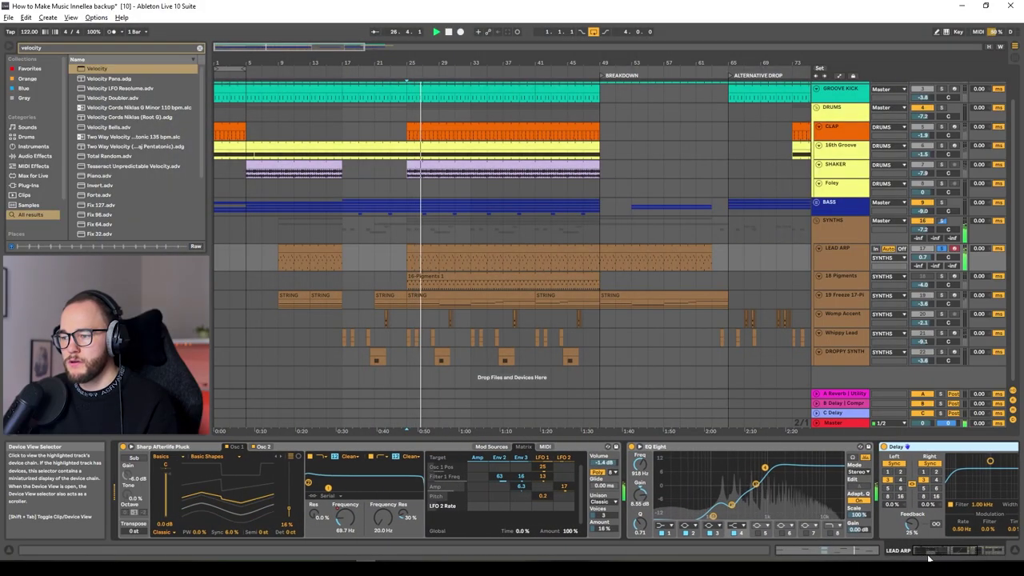
Fold and bypass the LEAD ARP track's EQ Eight, Delay and Reverb, and play the unprocessed synth
{"action": "left_click_drag", "start_coordinate": [934, 558], "coordinate": [963, 554]}
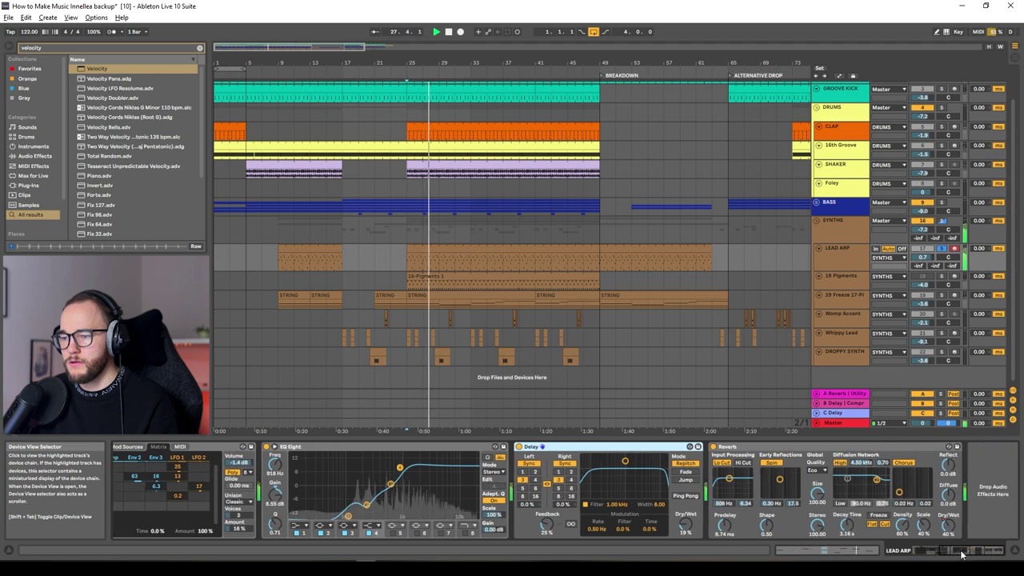
{"action": "double_click", "coordinate": [727, 447]}
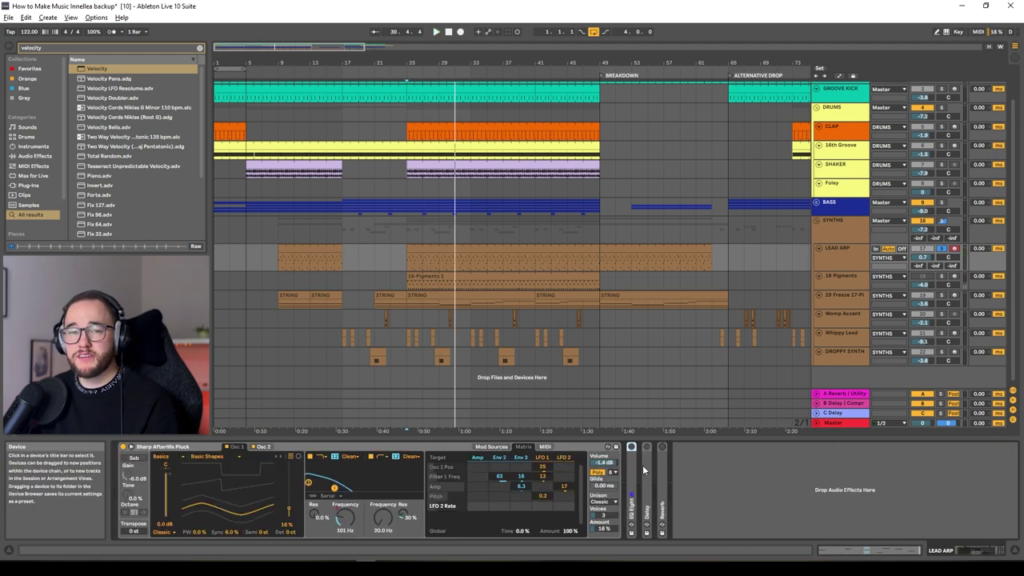
{"action": "key", "text": "space"}
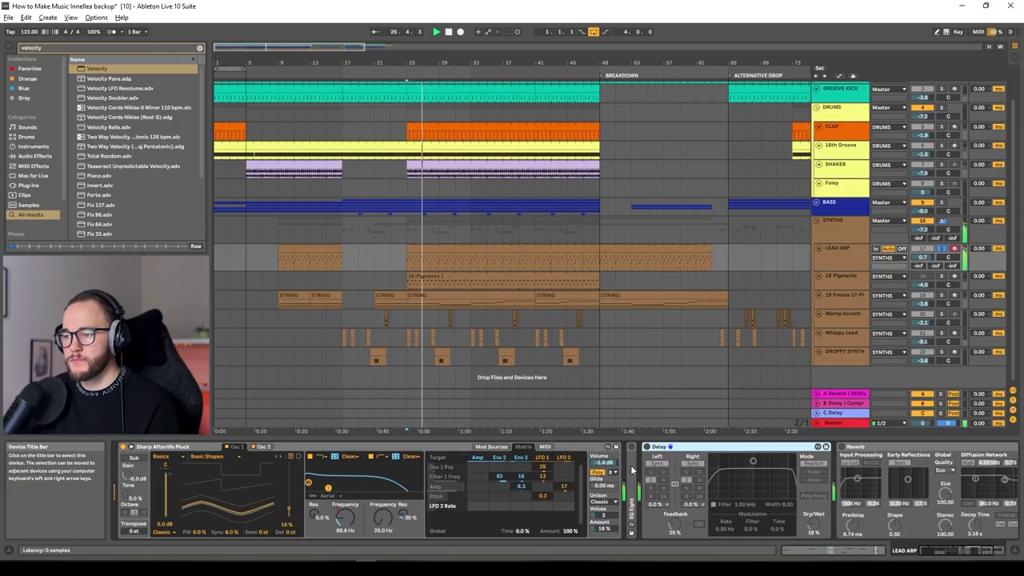
Unfold EQ Eight on the LEAD ARP track and enable Delay and Reverb during playback
{"action": "double_click", "coordinate": [630, 464]}
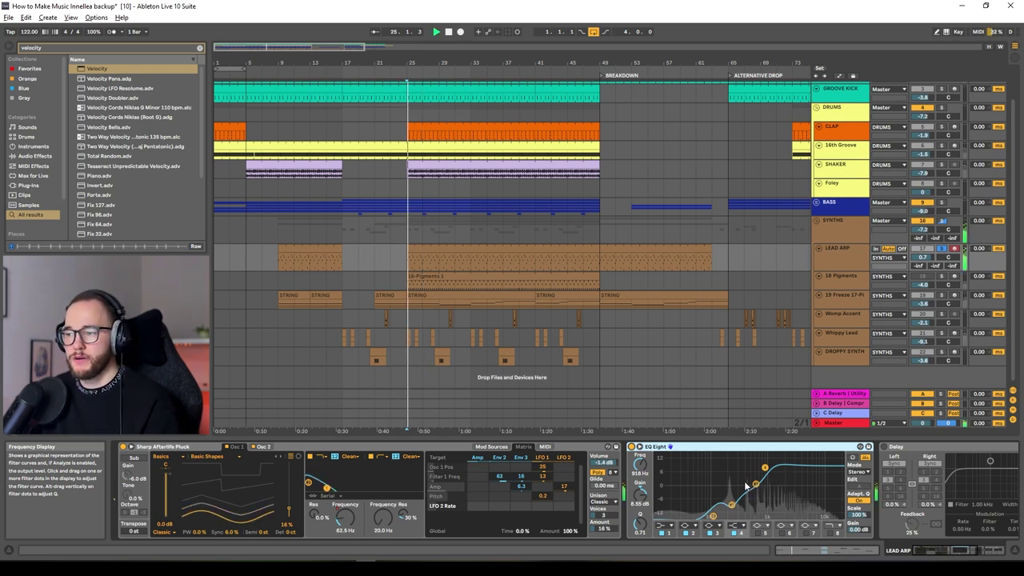
{"action": "left_click", "coordinate": [917, 502]}
{"action": "scroll", "coordinate": [916, 502], "scroll_direction": "down", "scroll_amount": 3}
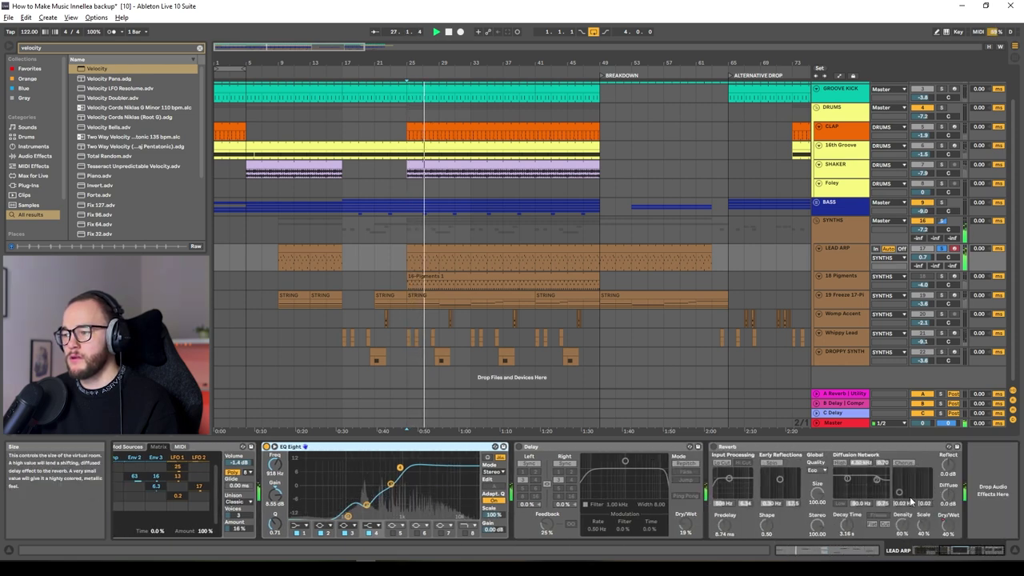
{"action": "left_click", "coordinate": [518, 446]}
{"action": "left_click", "coordinate": [714, 447]}
{"action": "scroll", "coordinate": [654, 499], "scroll_direction": "up", "scroll_amount": 5}
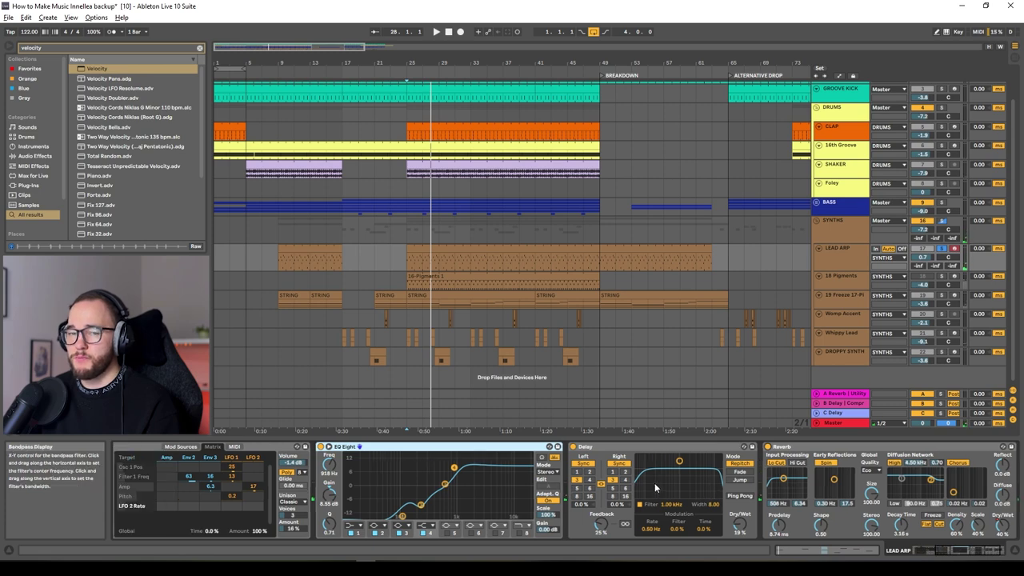
Play the LEAD ARP through its full effects chain while reviewing the devices from EQ Eight to Reverb
{"action": "key", "text": "space"}
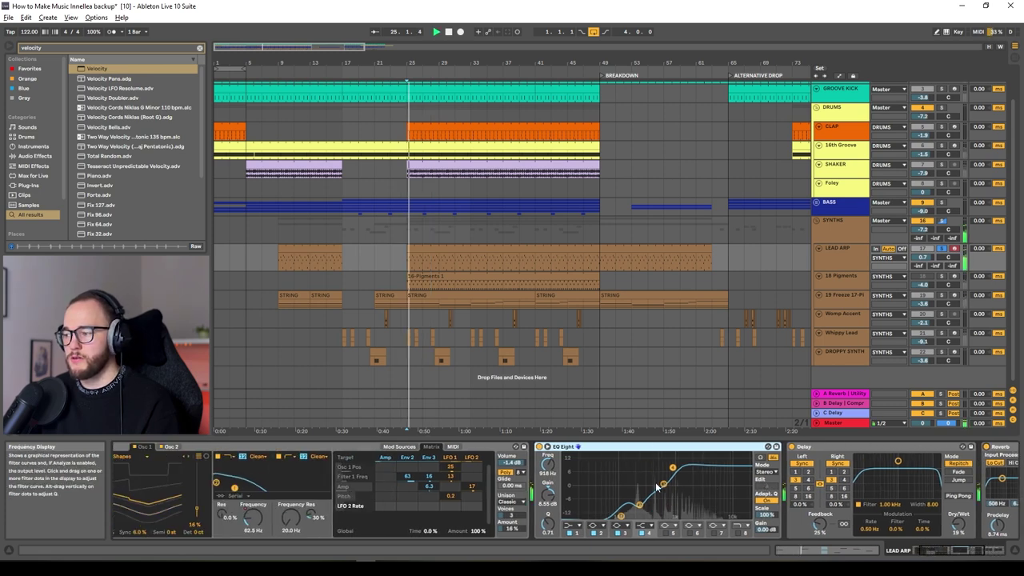
{"action": "scroll", "coordinate": [657, 486], "scroll_direction": "down", "scroll_amount": 1}
{"action": "scroll", "coordinate": [657, 486], "scroll_direction": "down", "scroll_amount": 4}
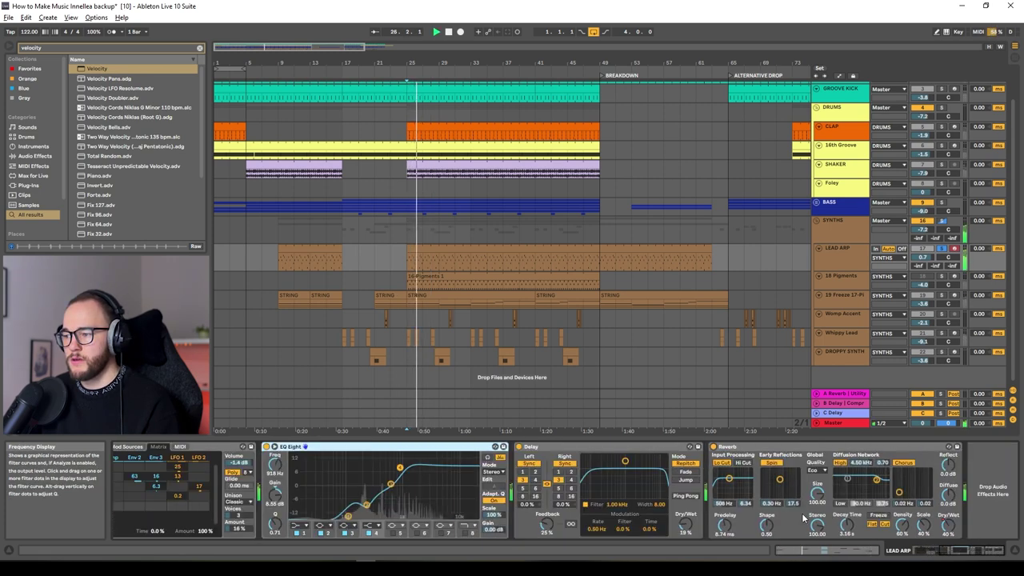
{"action": "scroll", "coordinate": [728, 532], "scroll_direction": "up", "scroll_amount": 7}
{"action": "key", "text": "space"}
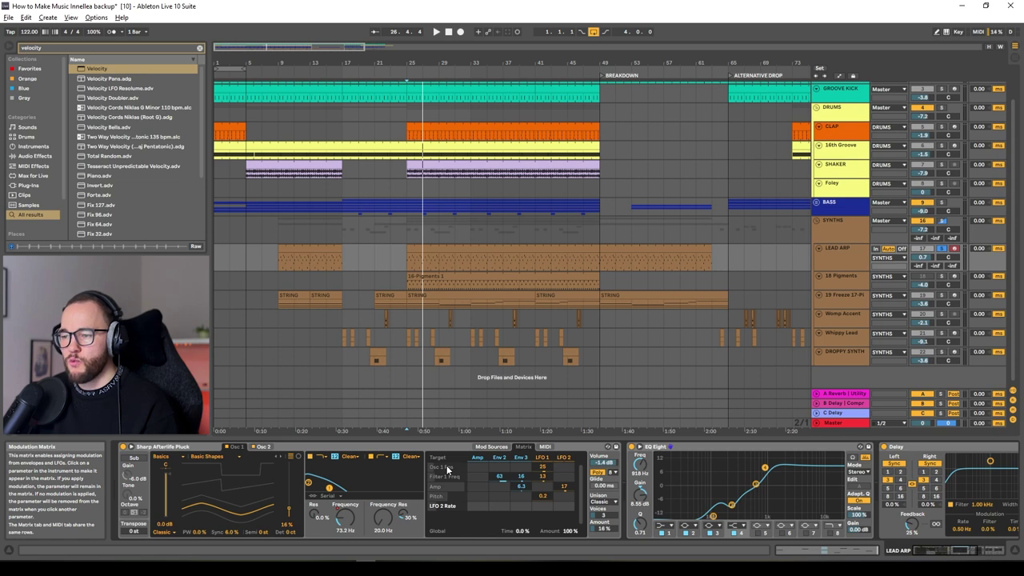
Review the LFO 1 modulation source and the Osc 1 and Osc 2 settings of the Sharp Afterlife Pluck synth
{"action": "left_click", "coordinate": [543, 457]}
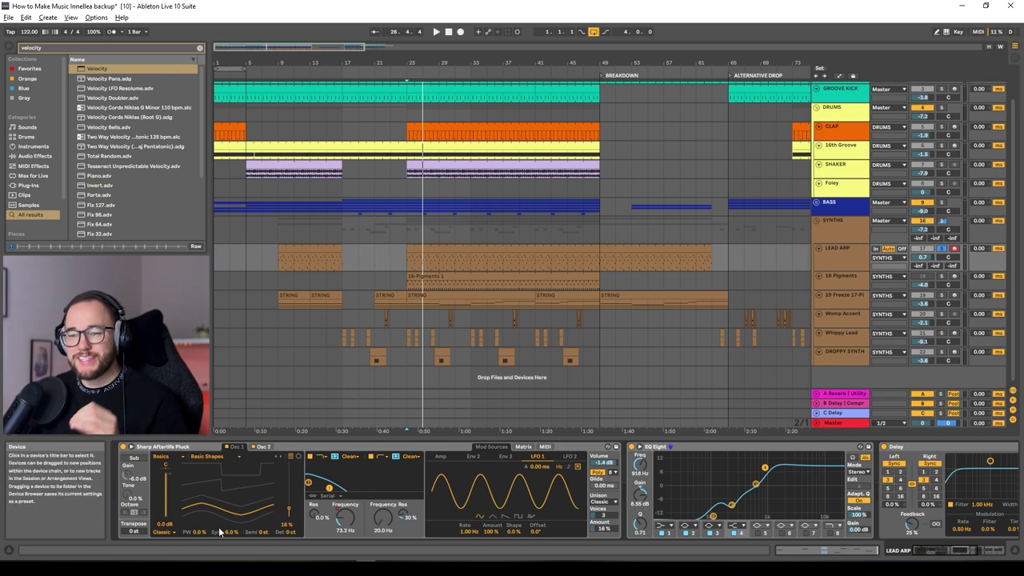
{"action": "left_click", "coordinate": [261, 448]}
{"action": "left_click", "coordinate": [237, 450]}
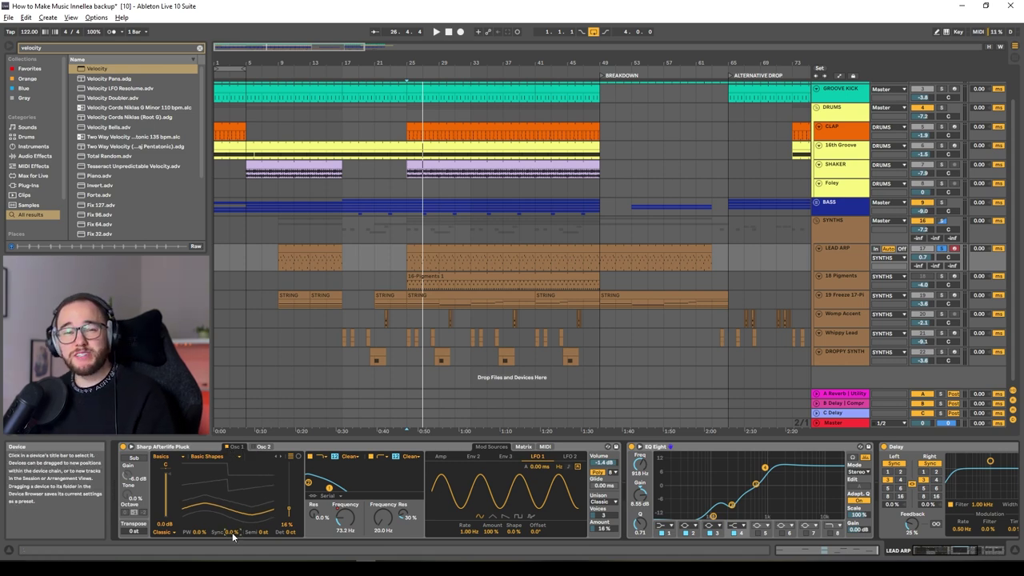
Audition different Osc 1 Sync amounts on the pluck synth during playback and return Sync to 6.0 %
{"action": "key", "text": "space"}
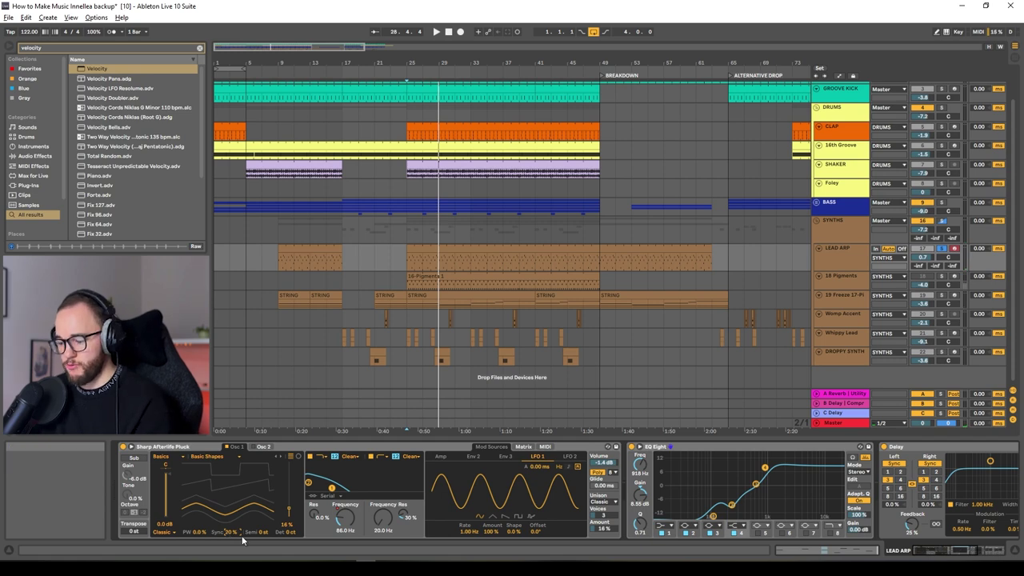
{"action": "left_click_drag", "start_coordinate": [241, 535], "coordinate": [235, 540]}
{"action": "key", "text": "space"}
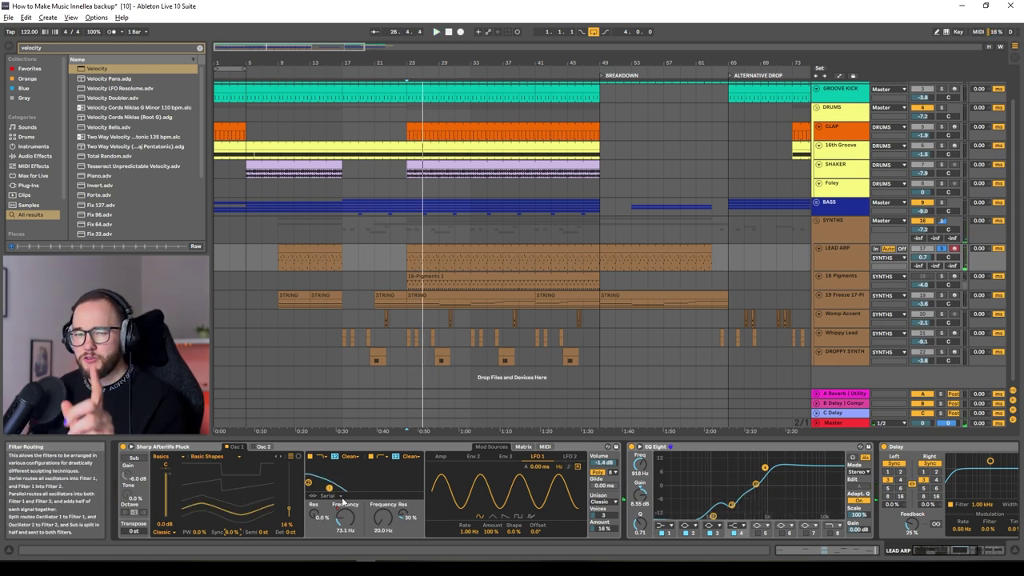
Search the browser for chorus and add the Chorus effect between EQ Eight and Delay on the LEAD ARP track
{"action": "key", "text": "ctrl+f"}
{"action": "type", "text": "chorus"}
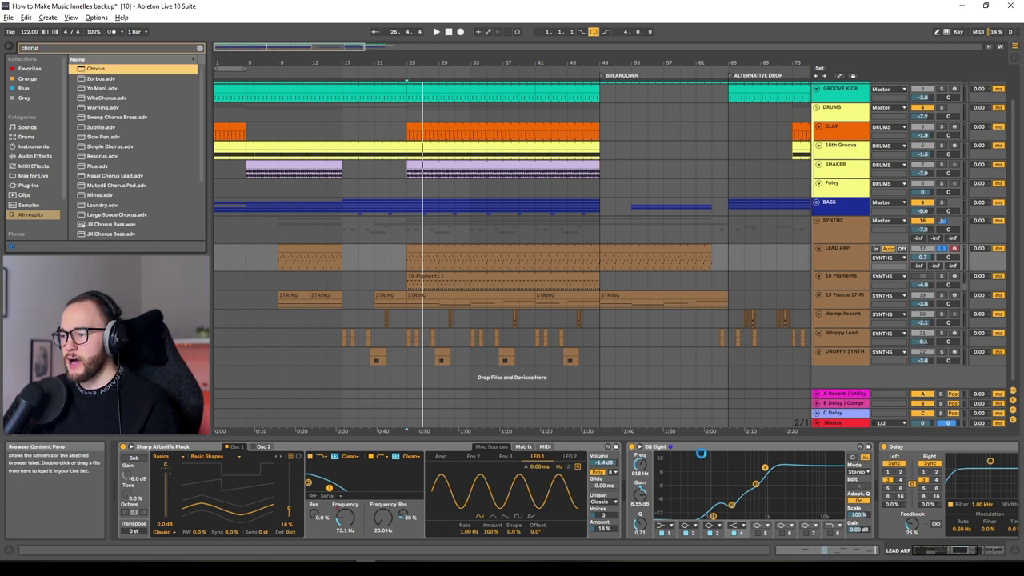
{"action": "double_click", "coordinate": [96, 68]}
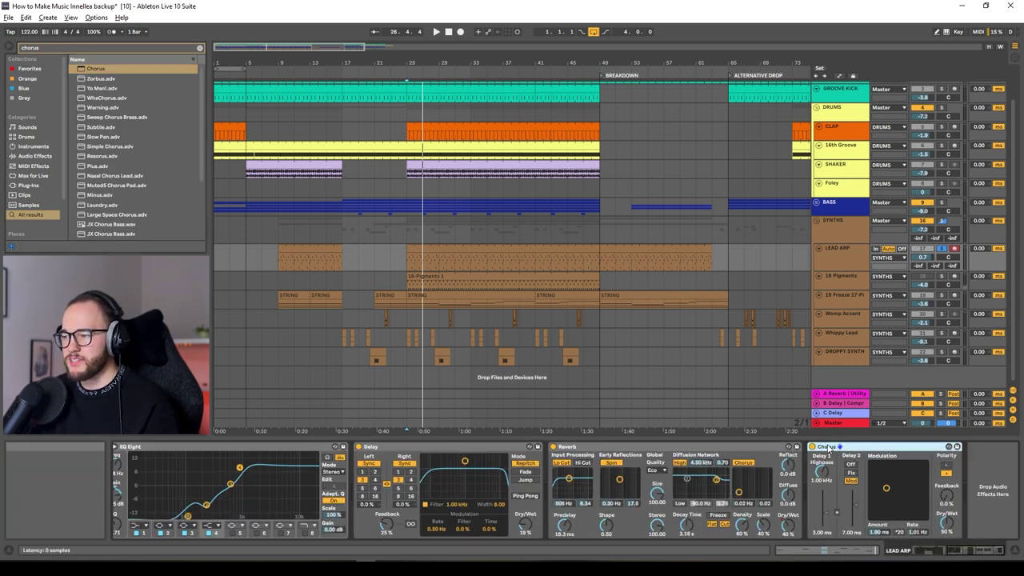
{"action": "left_click_drag", "start_coordinate": [828, 448], "coordinate": [588, 449]}
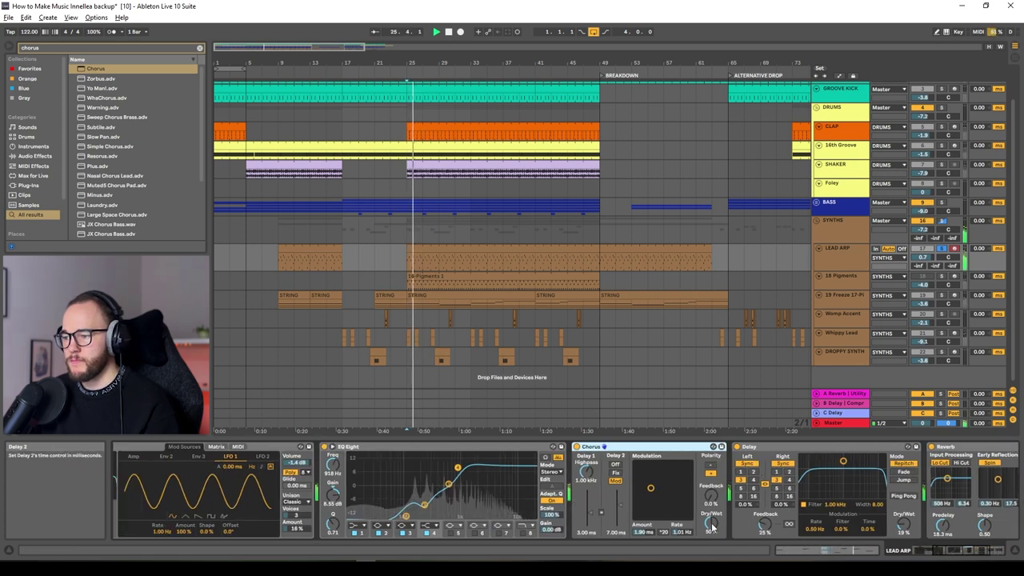
Set the Chorus Dry/Wet amount to 19 % while the arp plays
{"action": "left_click_drag", "start_coordinate": [710, 524], "coordinate": [710, 552]}
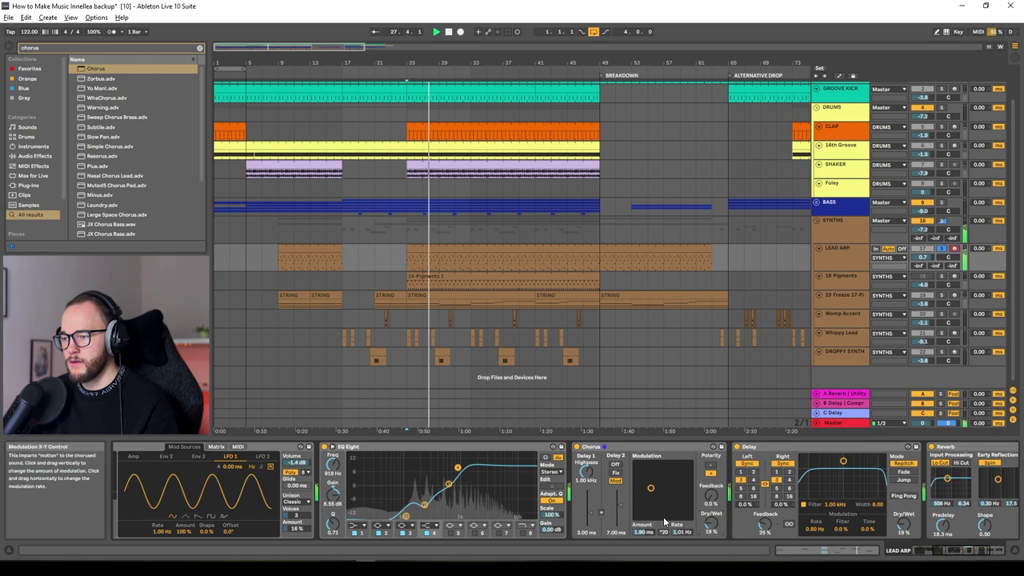
{"action": "scroll", "coordinate": [664, 521], "scroll_direction": "left", "scroll_amount": 3}
{"action": "scroll", "coordinate": [730, 519], "scroll_direction": "left", "scroll_amount": 6}
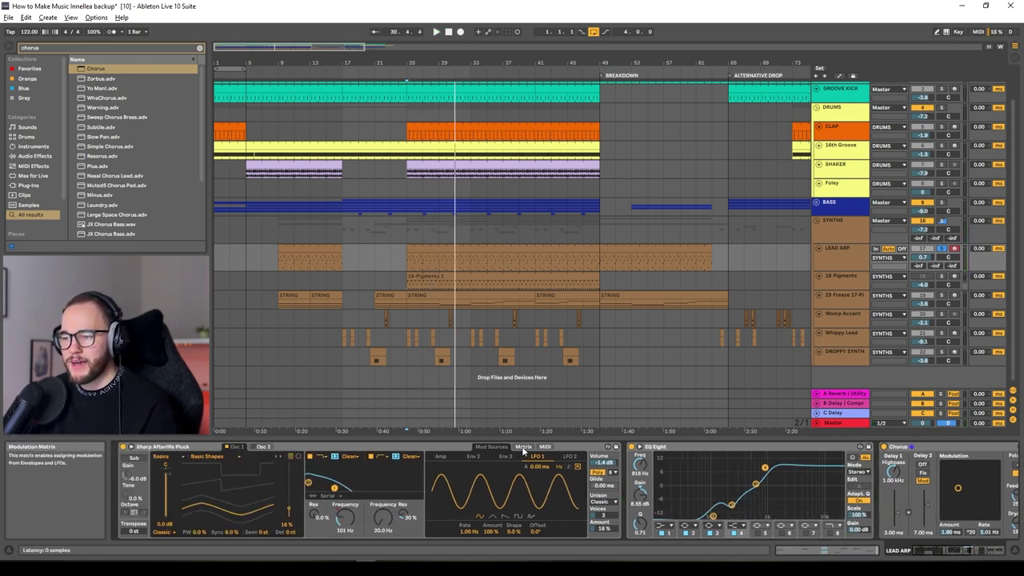
Review the synth's modulation matrix and Env 2, and show the Envelope 2 Sustain automation in a taller LEAD ARP lane
{"action": "left_click", "coordinate": [523, 446]}
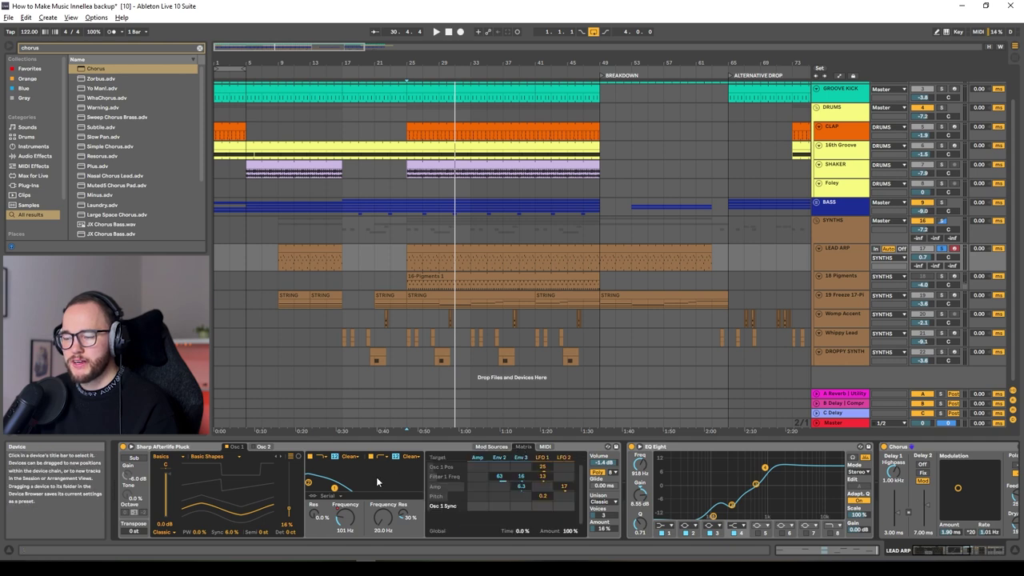
{"action": "left_click", "coordinate": [498, 457]}
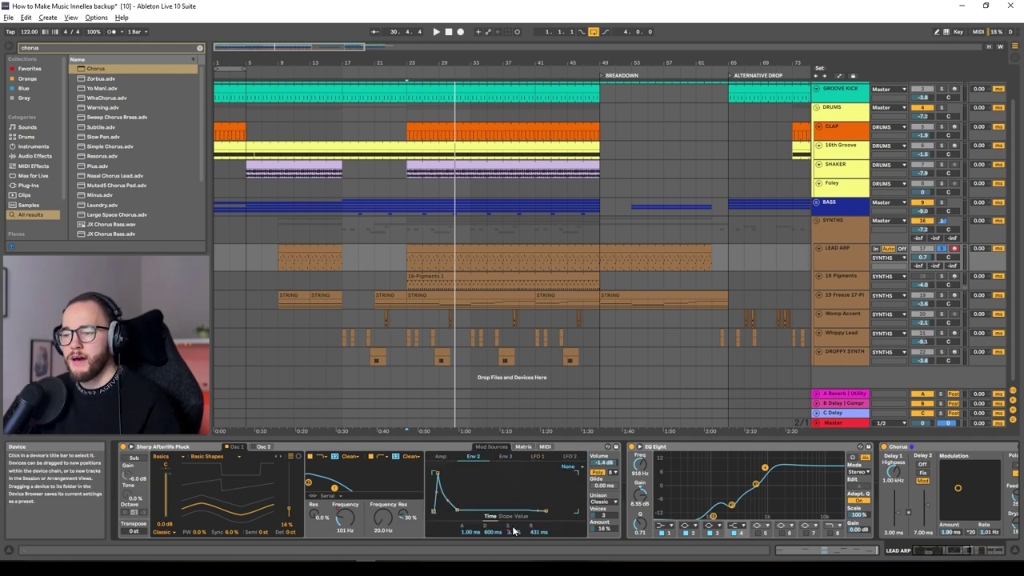
{"action": "right_click", "coordinate": [514, 531]}
{"action": "left_click", "coordinate": [532, 474]}
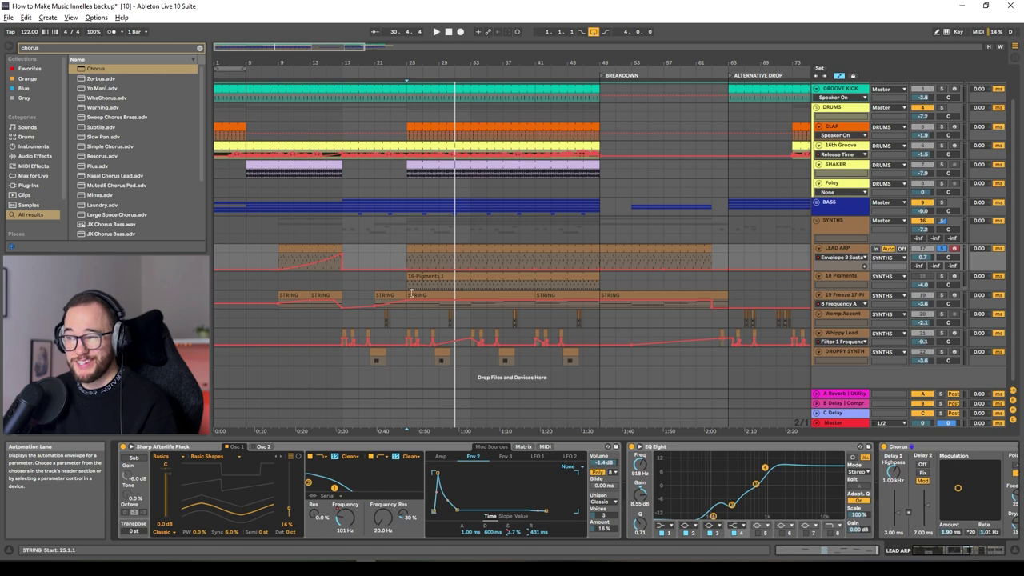
{"action": "left_click_drag", "start_coordinate": [821, 269], "coordinate": [820, 304]}
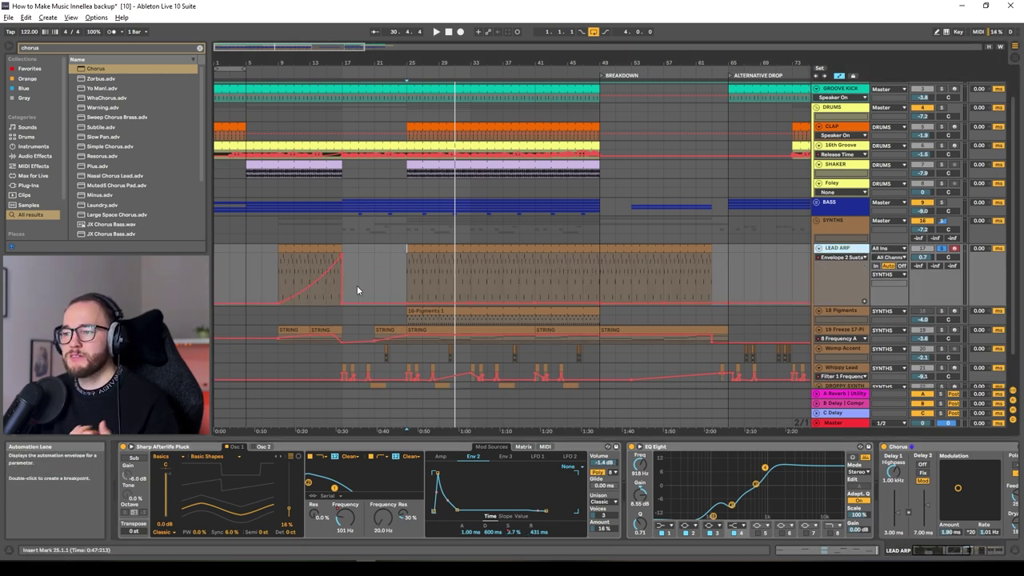
Raise the Envelope 2 Sustain automation into rising ramps at bar 49 and at the last arp clip's end, and play from bar 41
{"action": "left_click_drag", "start_coordinate": [600, 302], "coordinate": [599, 297]}
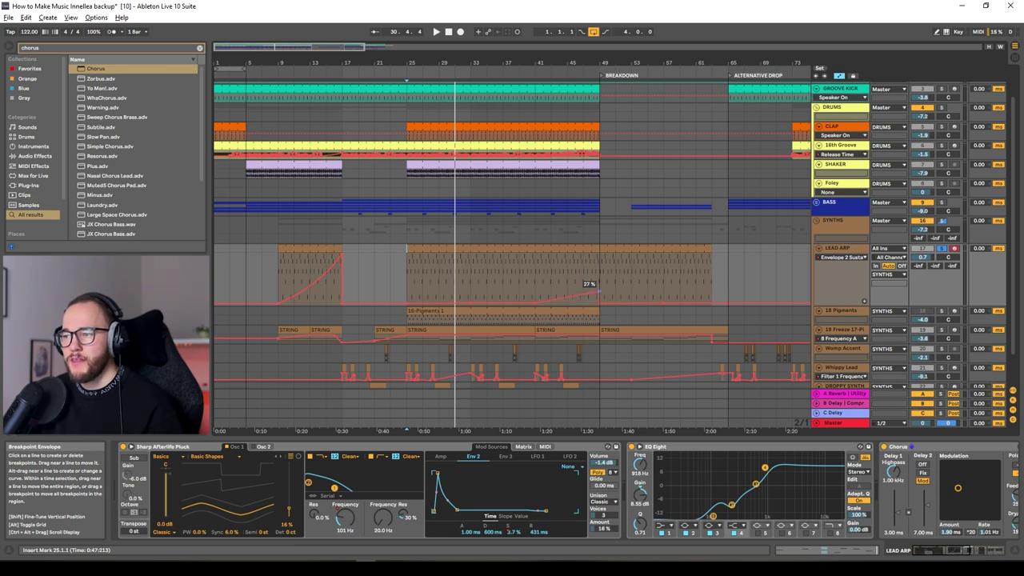
{"action": "left_click_drag", "start_coordinate": [711, 302], "coordinate": [712, 285]}
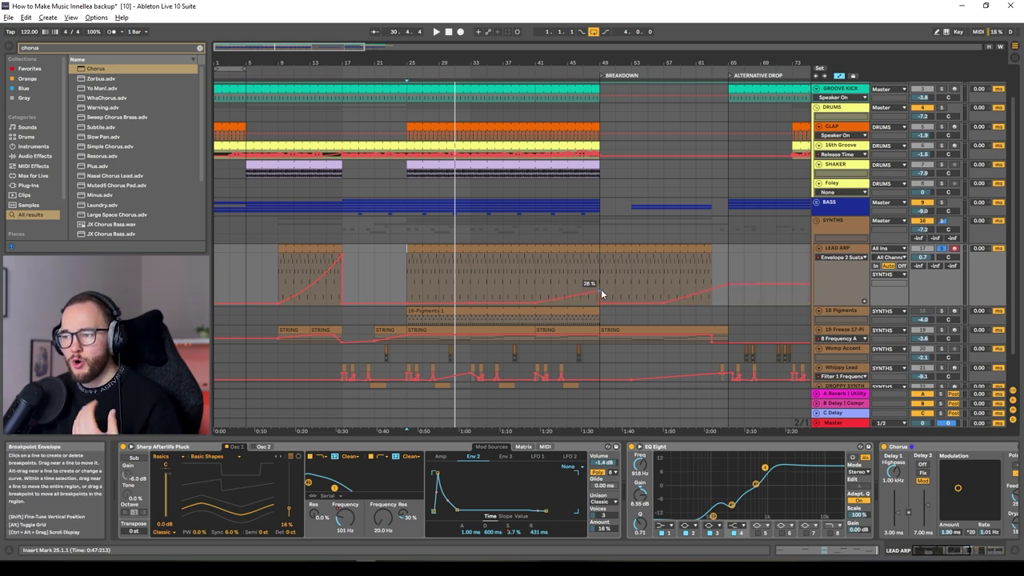
{"action": "left_click", "coordinate": [542, 267]}
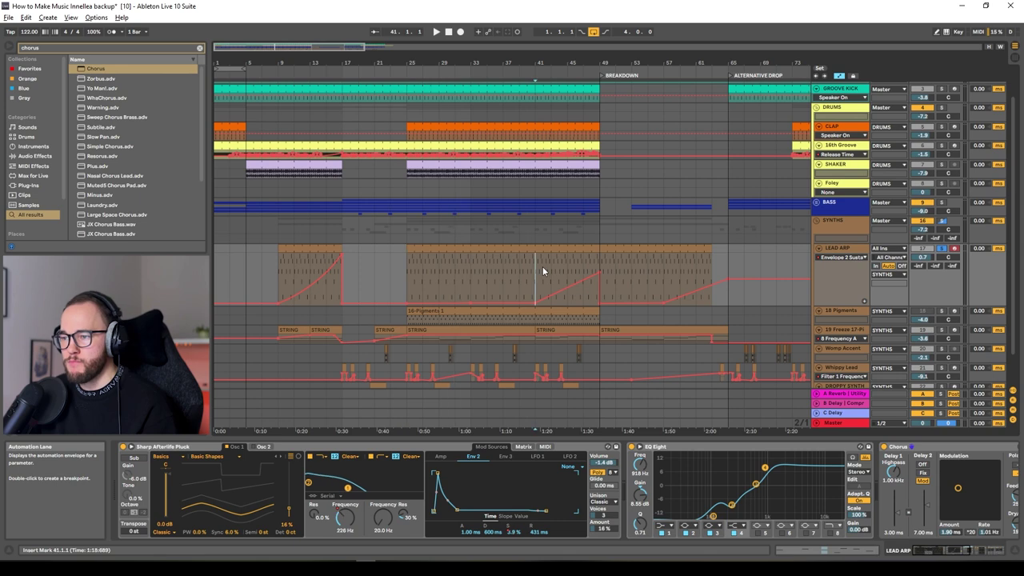
{"action": "key", "text": "space"}
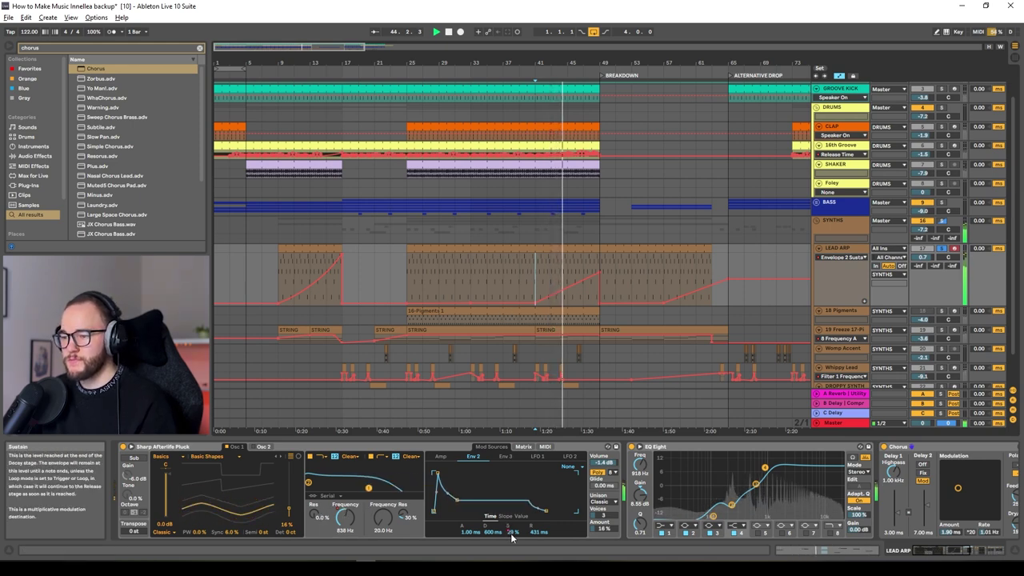
Try a steeper, higher Envelope 2 Sustain ramp between bars 41 and 49 during playback, undo it and stop
{"action": "left_click_drag", "start_coordinate": [570, 290], "coordinate": [598, 252]}
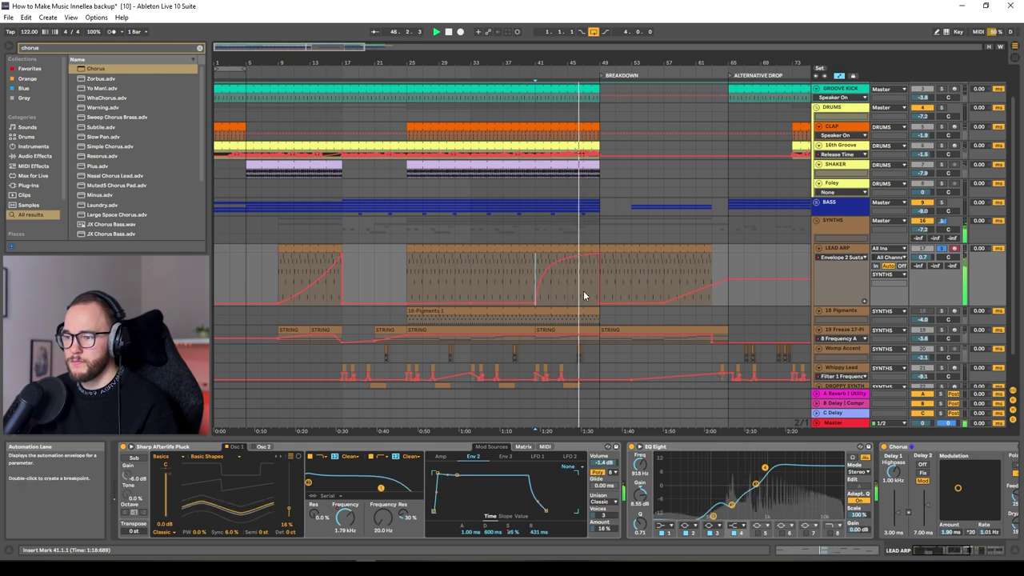
{"action": "key", "text": "ctrl+z"}
{"action": "key", "text": "ctrl+z"}
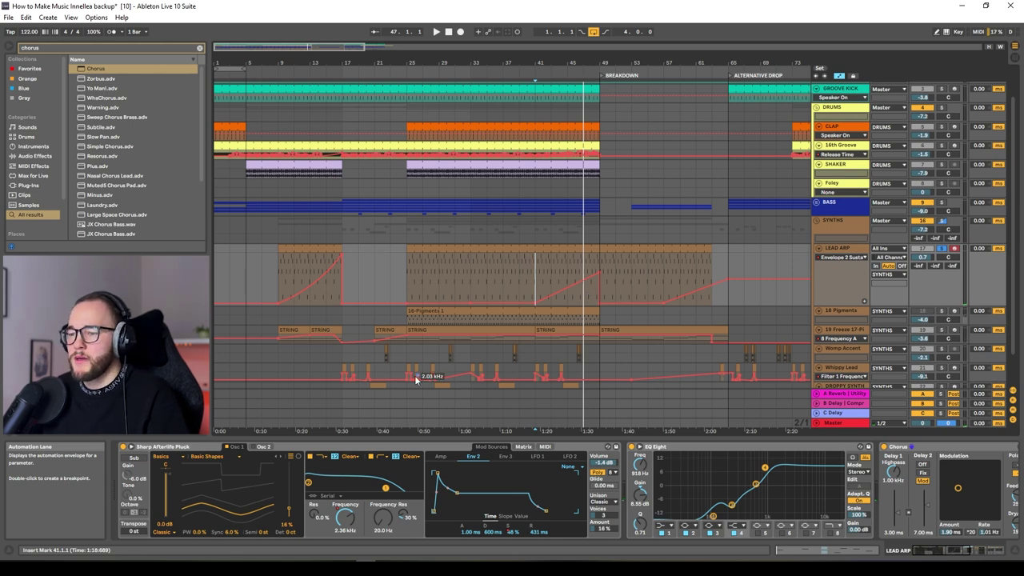
{"action": "key", "text": "space"}
Audition LFO 1 pitch modulation at 0.5 in the synth's matrix and return the amount to 0.2
{"action": "left_click", "coordinate": [524, 447]}
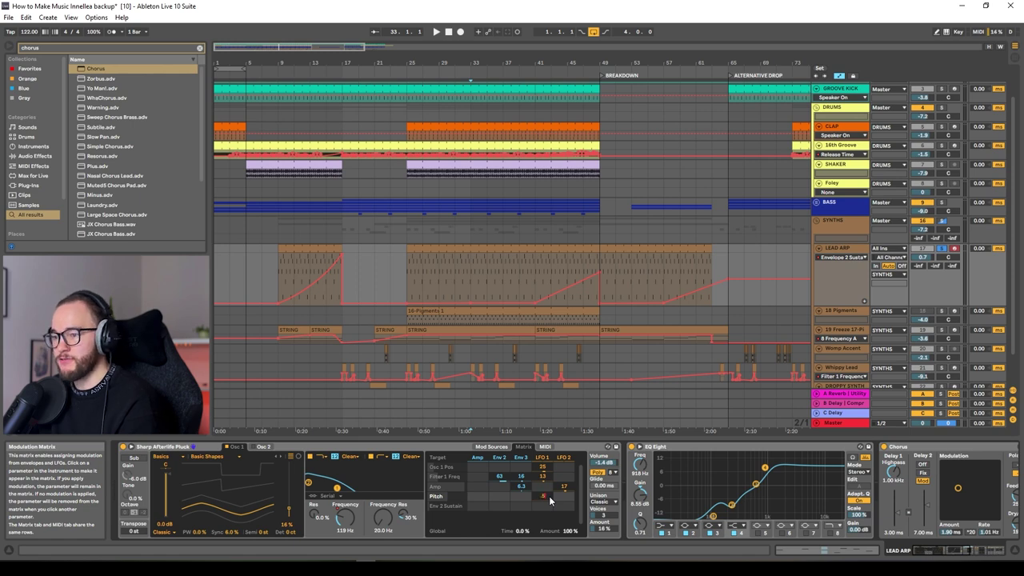
{"action": "left_click", "coordinate": [500, 467]}
{"action": "key", "text": "space"}
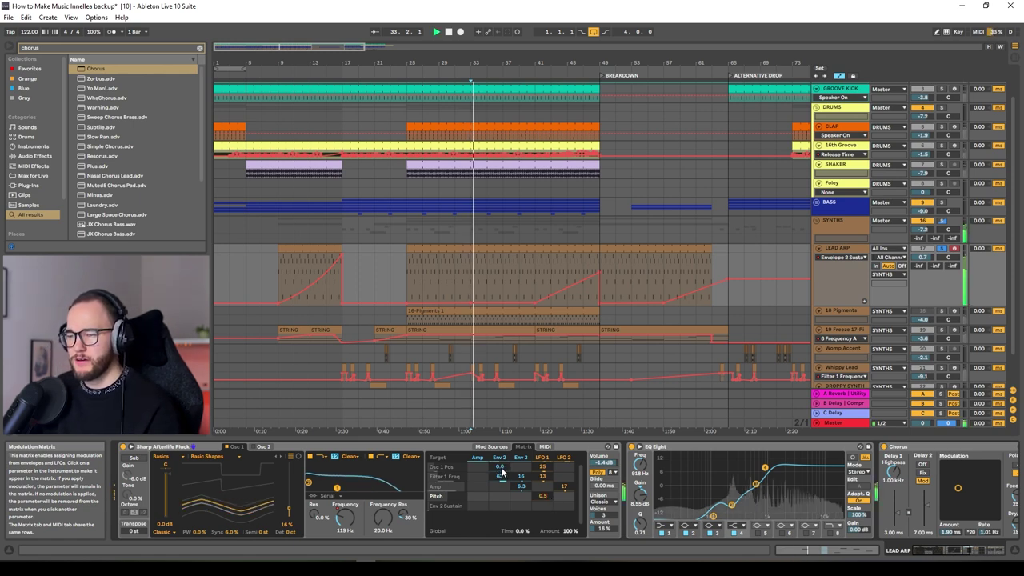
{"action": "left_click", "coordinate": [546, 506]}
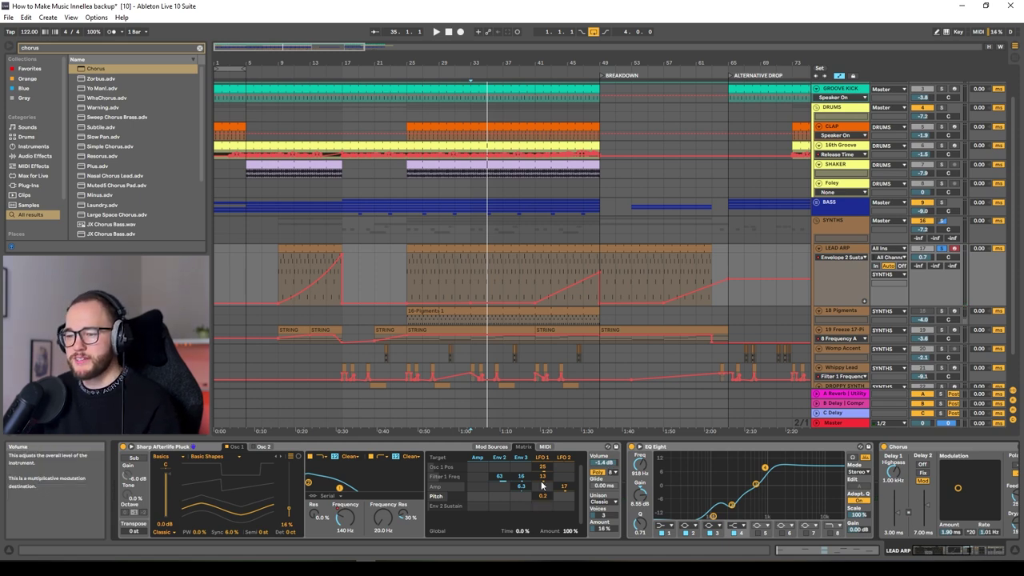
Review the Env 2 and Env 3 shapes and reset Env 3's modulation of Filter 1 Freq to 0.0 in the matrix
{"action": "left_click", "coordinate": [500, 448]}
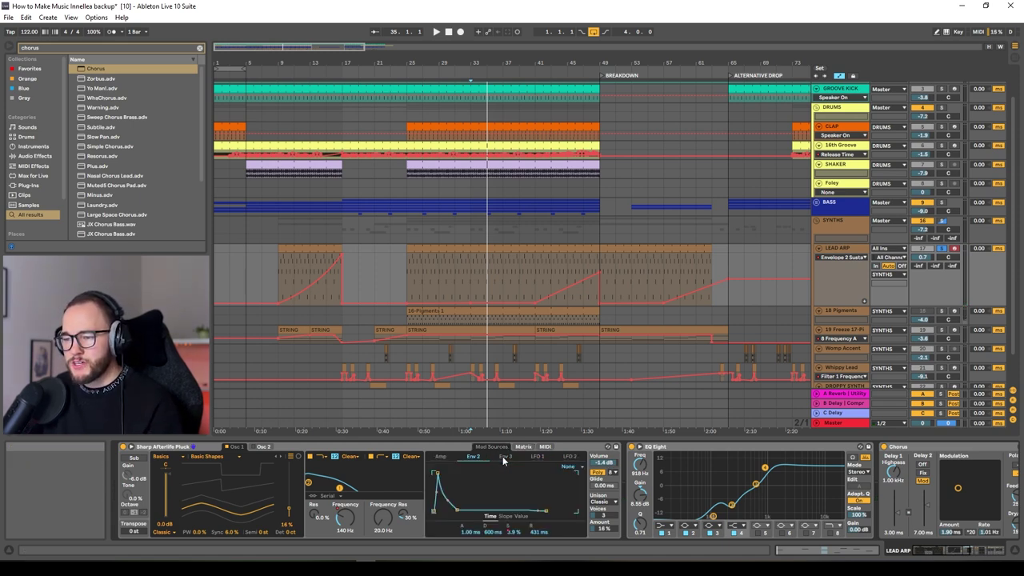
{"action": "left_click", "coordinate": [523, 448]}
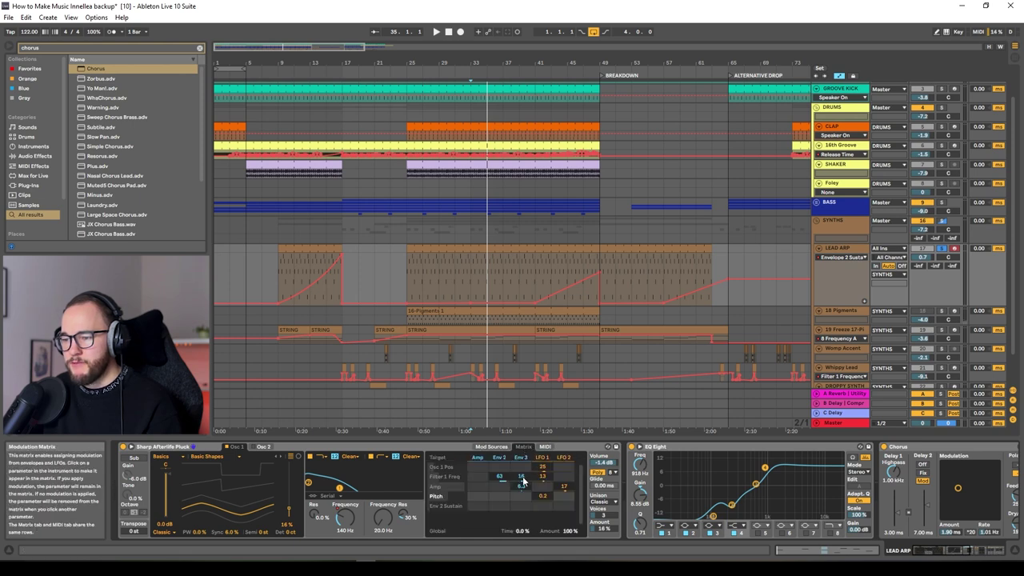
{"action": "left_click", "coordinate": [520, 457]}
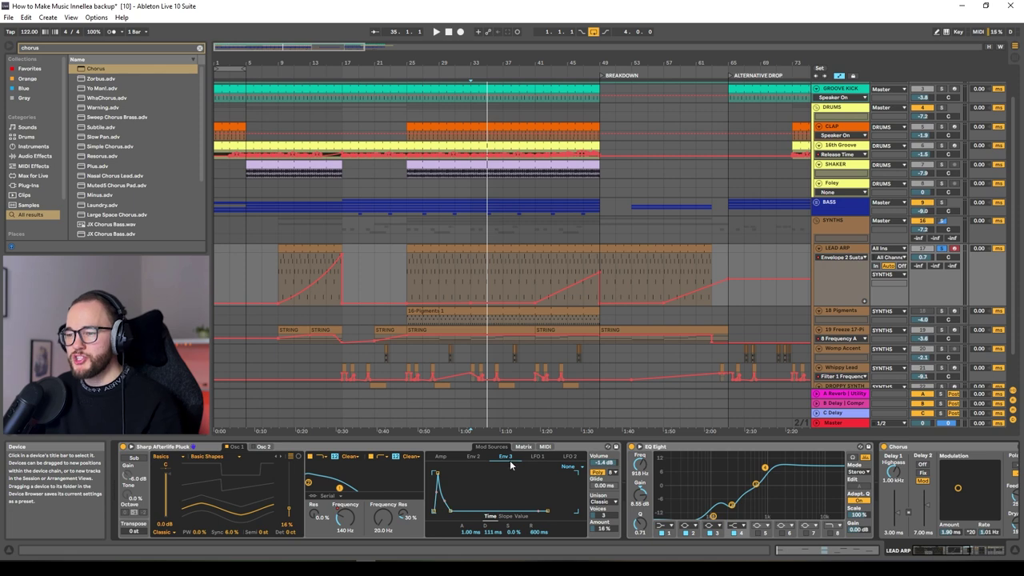
{"action": "left_click", "coordinate": [523, 447]}
{"action": "double_click", "coordinate": [521, 478]}
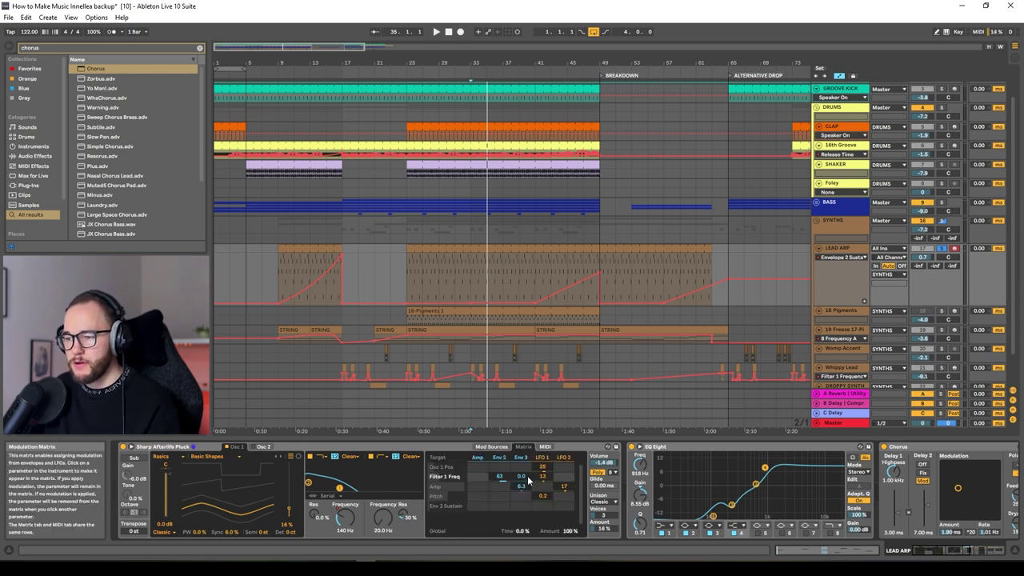
Restore Env 3's modulation of Filter 1 Freq to 16 during playback and compare the Env 2 and Env 3 shapes
{"action": "key", "text": "space"}
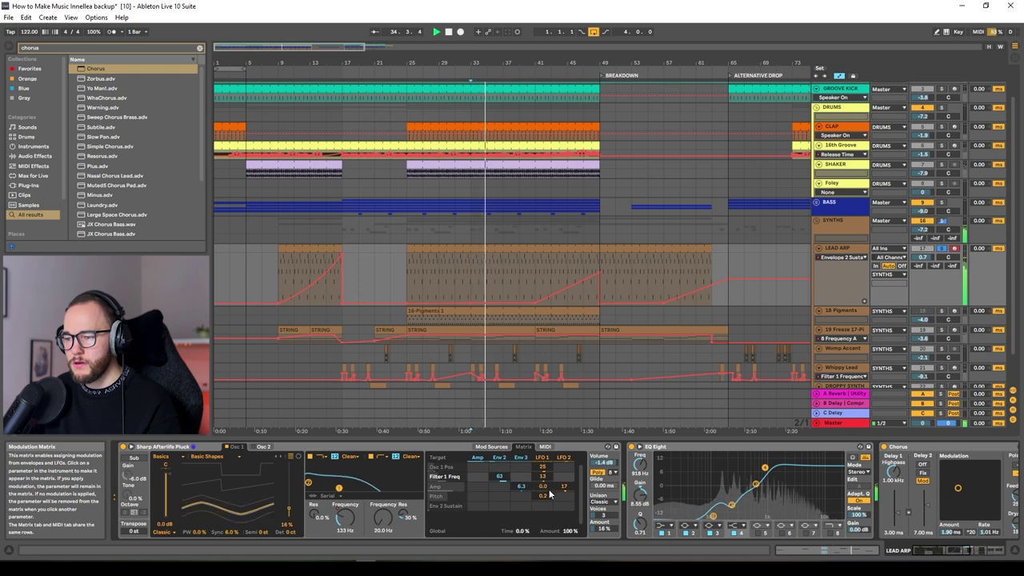
{"action": "key", "text": "space"}
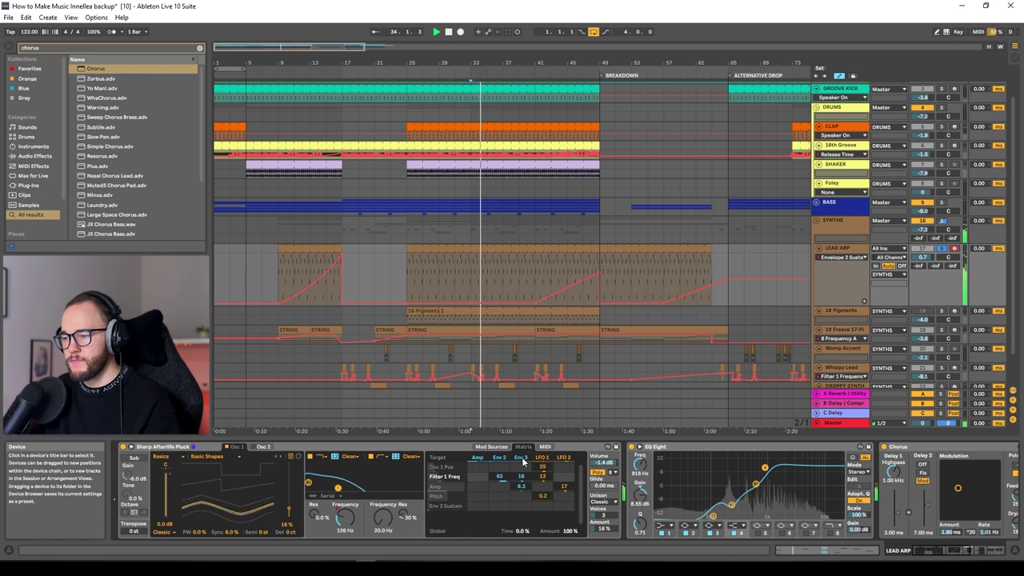
{"action": "left_click", "coordinate": [499, 458]}
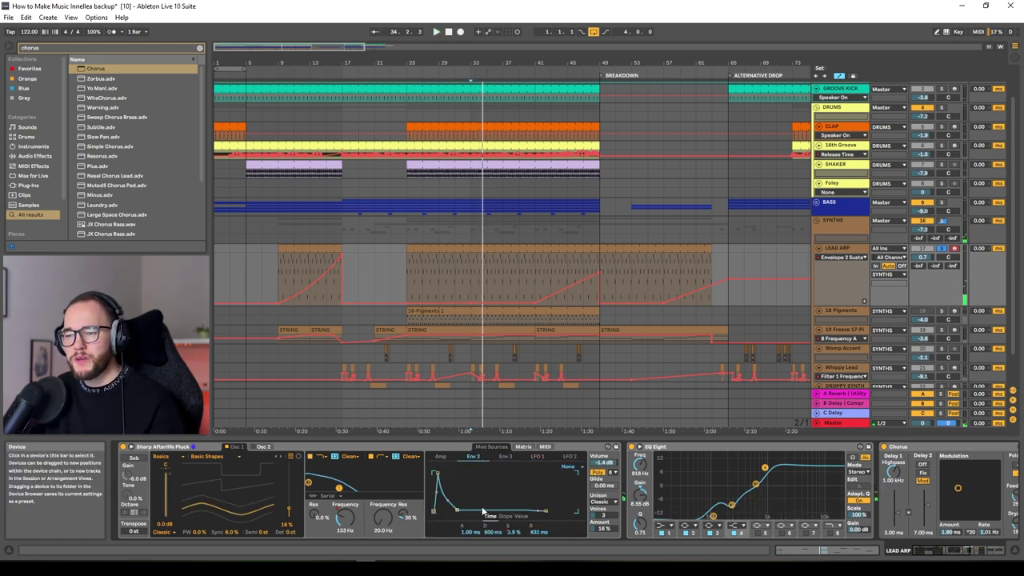
{"action": "left_click", "coordinate": [506, 458]}
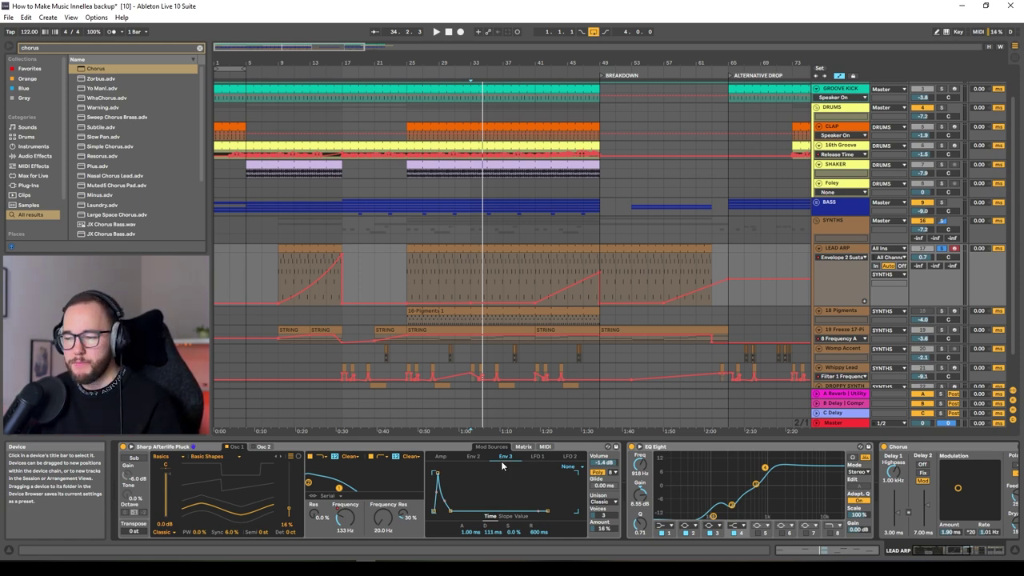
{"action": "left_click", "coordinate": [524, 446]}
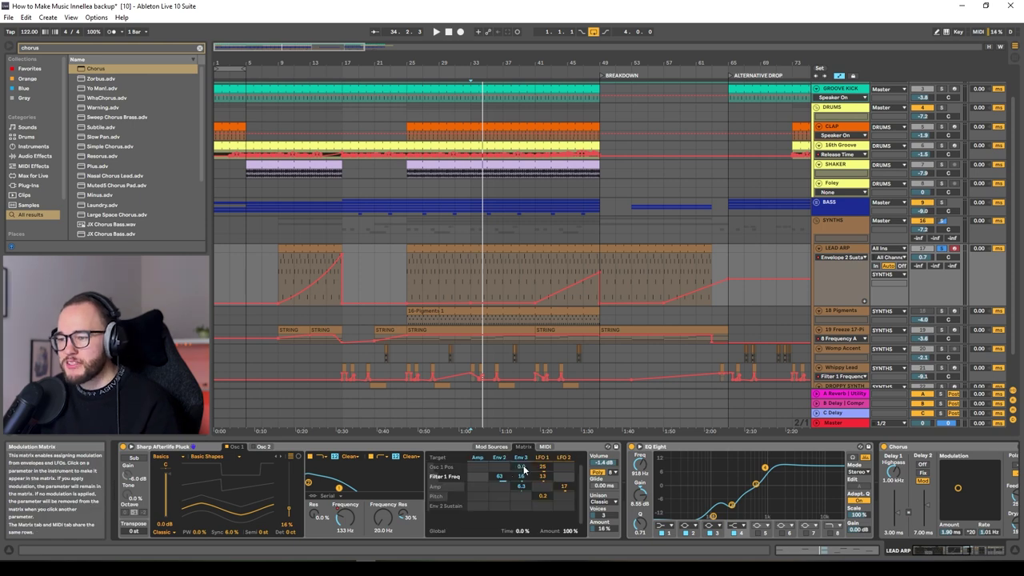
Compare the lead arp synth's oscillator 1 and oscillator 2 settings while playing from bar 33
{"action": "left_click", "coordinate": [262, 447]}
{"action": "key", "text": "space"}
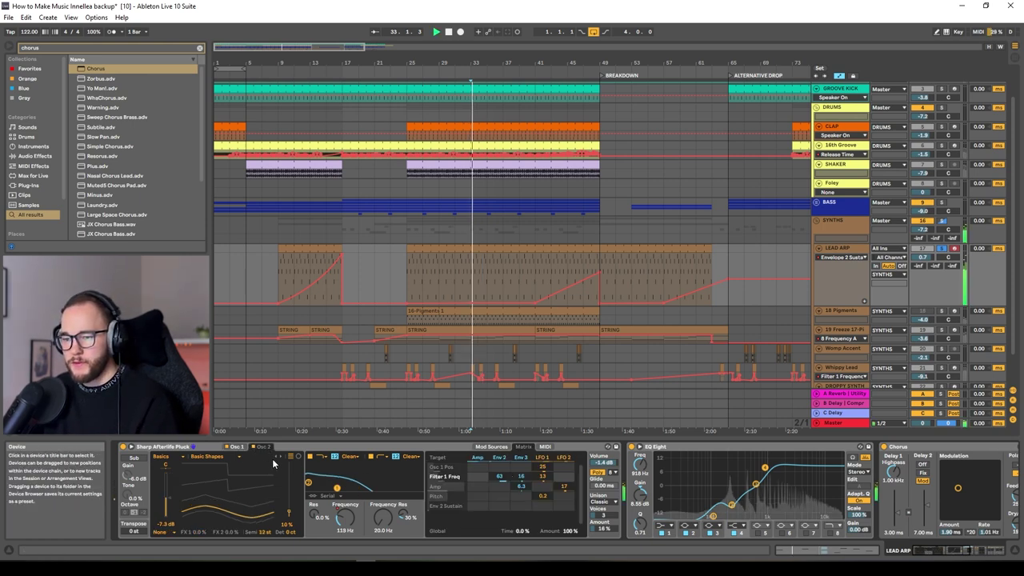
{"action": "left_click", "coordinate": [236, 446]}
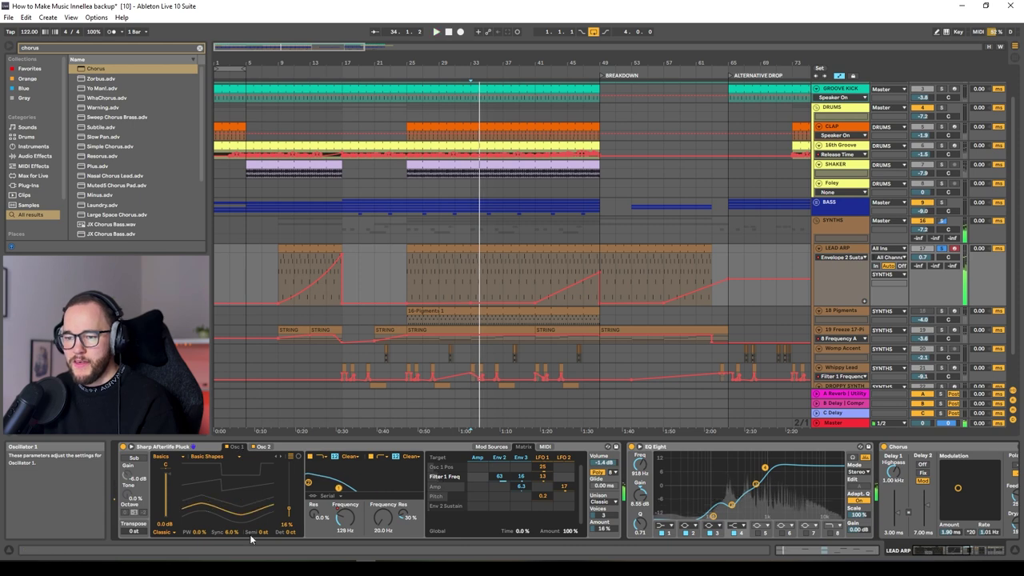
{"action": "left_click", "coordinate": [263, 446]}
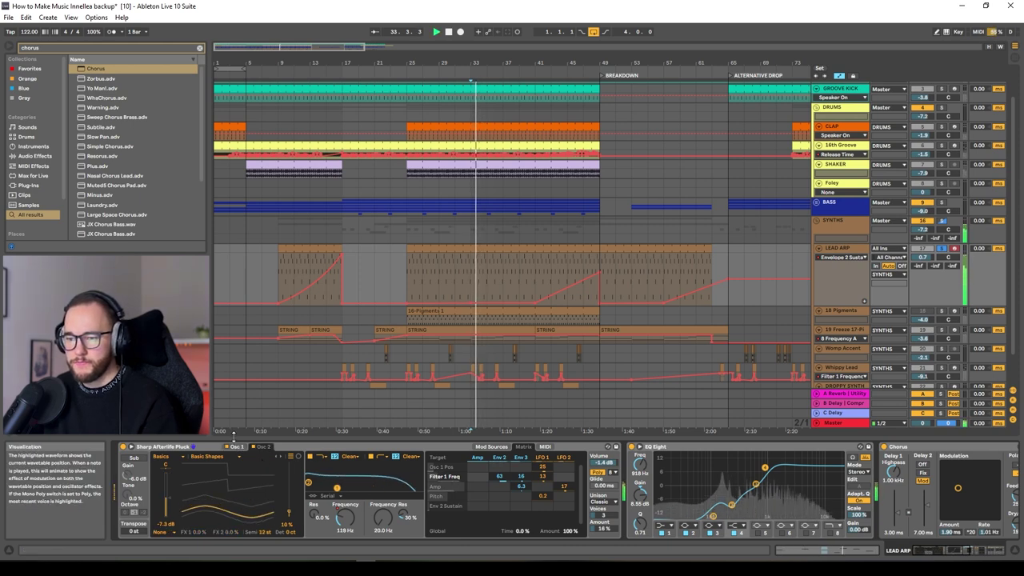
{"action": "left_click", "coordinate": [236, 446]}
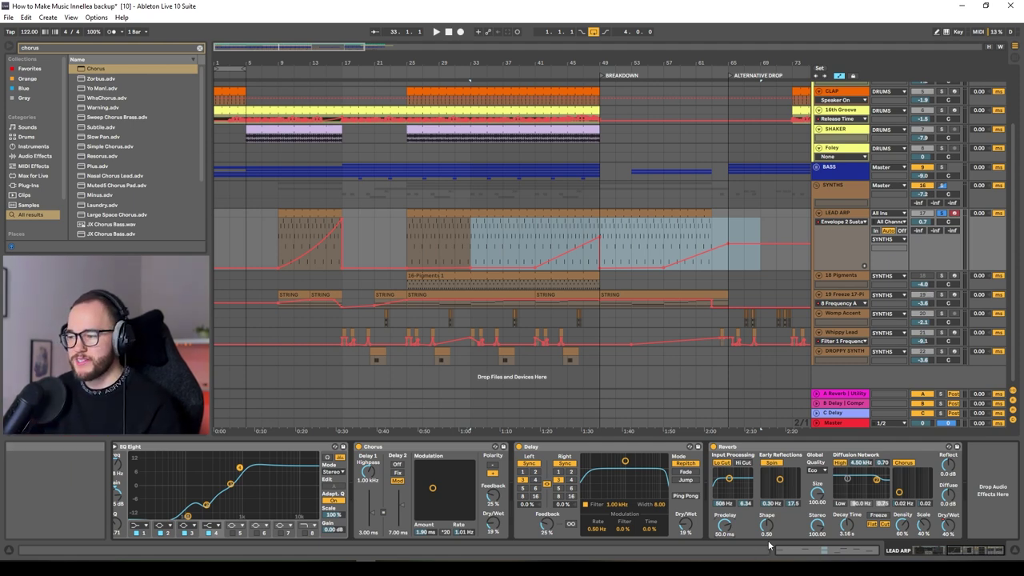
Audition the soloed 18-Pigments track, show its devices and enlarge its lane in the arrangement
{"action": "key", "text": "space"}
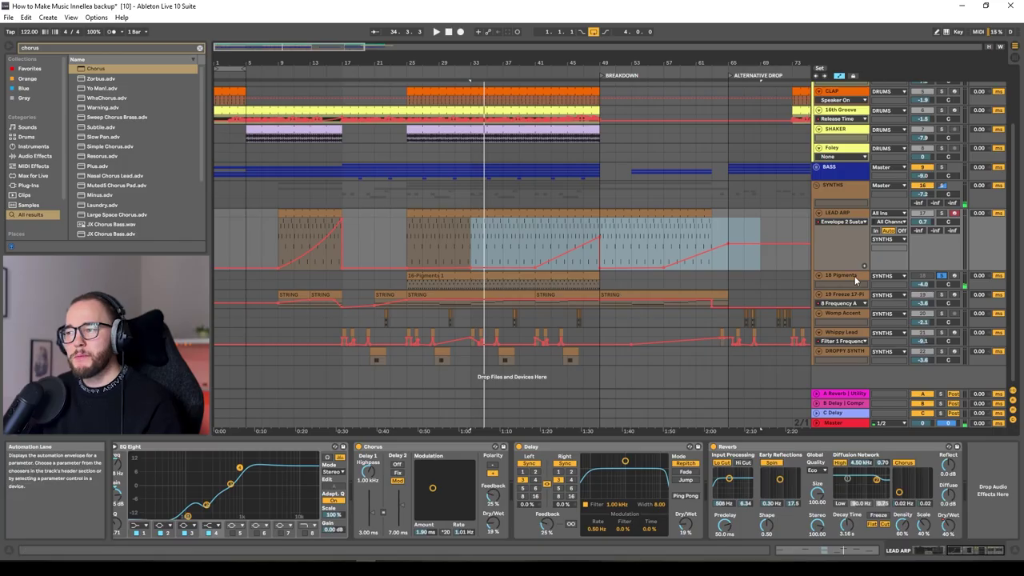
{"action": "left_click", "coordinate": [853, 288]}
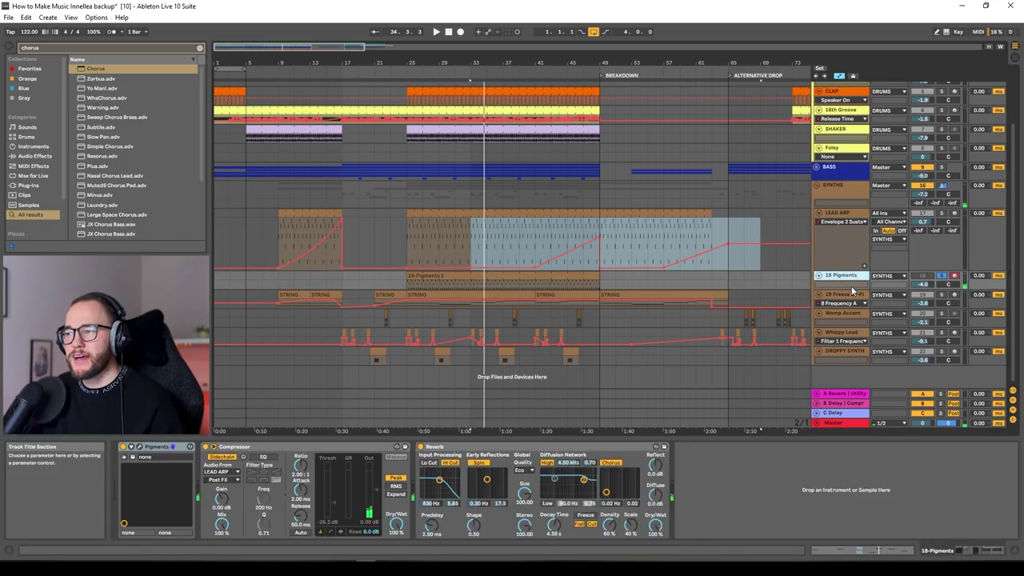
{"action": "left_click_drag", "start_coordinate": [854, 291], "coordinate": [855, 298]}
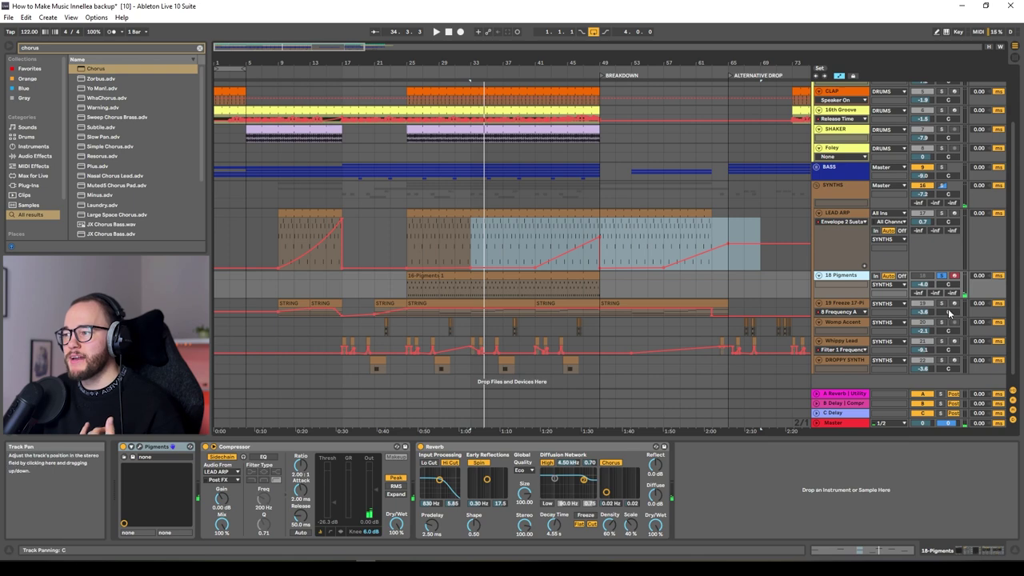
{"action": "left_click", "coordinate": [863, 285]}
{"action": "left_click", "coordinate": [855, 277]}
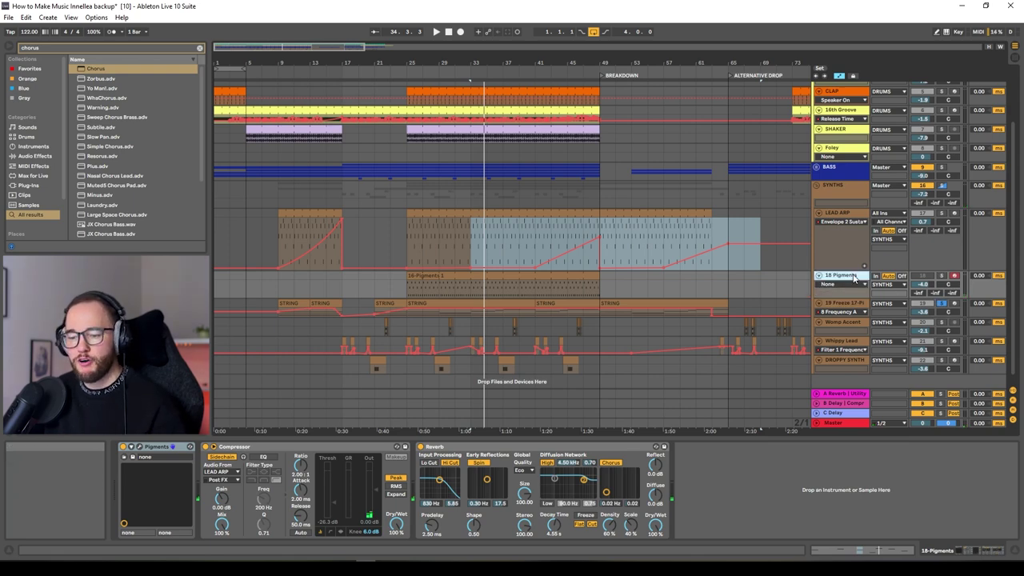
Inspect the Pigments plug-in's interface, close it and play the soloed track from bar 33 to hear its compressor and reverb
{"action": "key", "text": "ctrl+alt+p"}
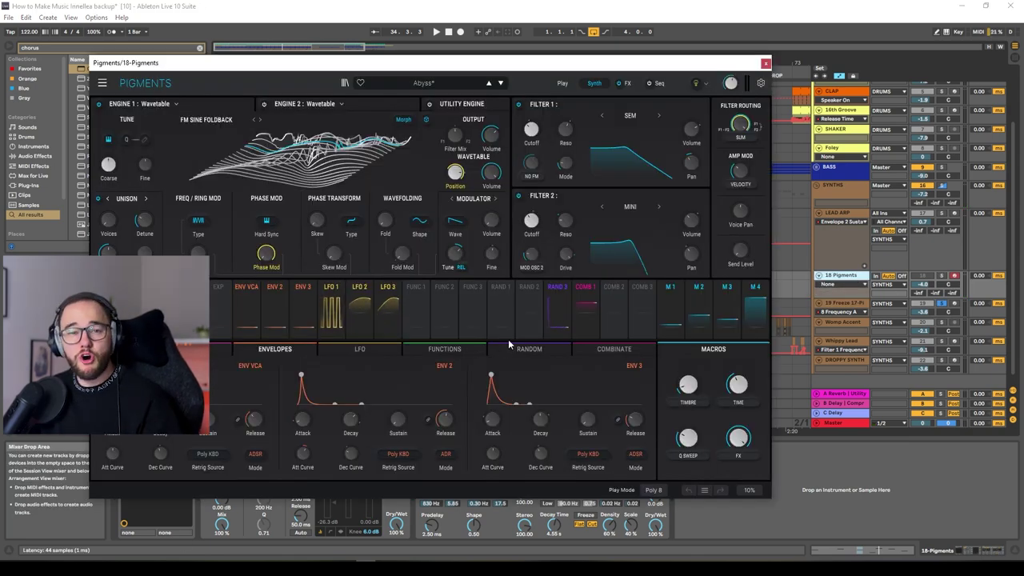
{"action": "left_click", "coordinate": [765, 64]}
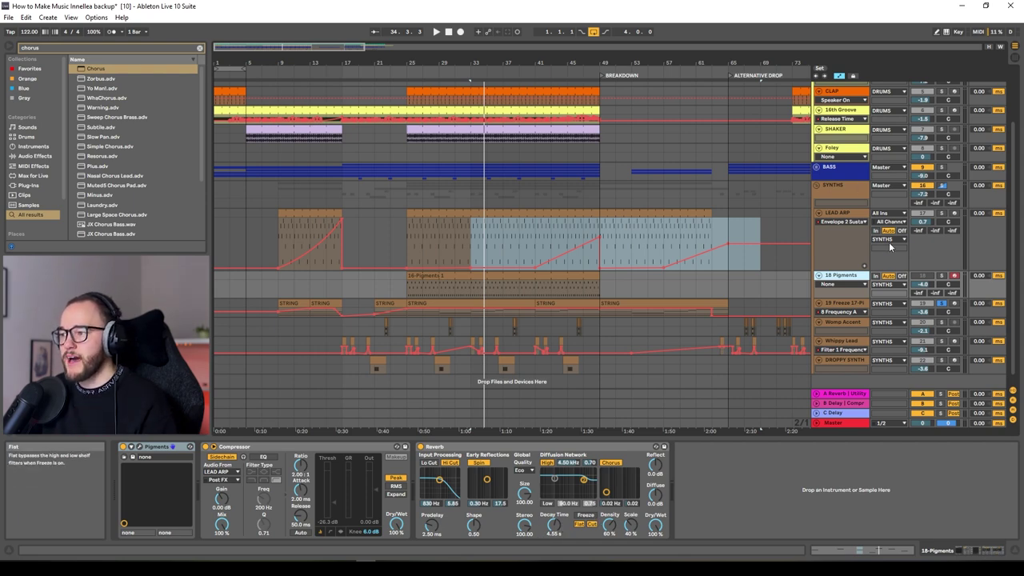
{"action": "key", "text": "space"}
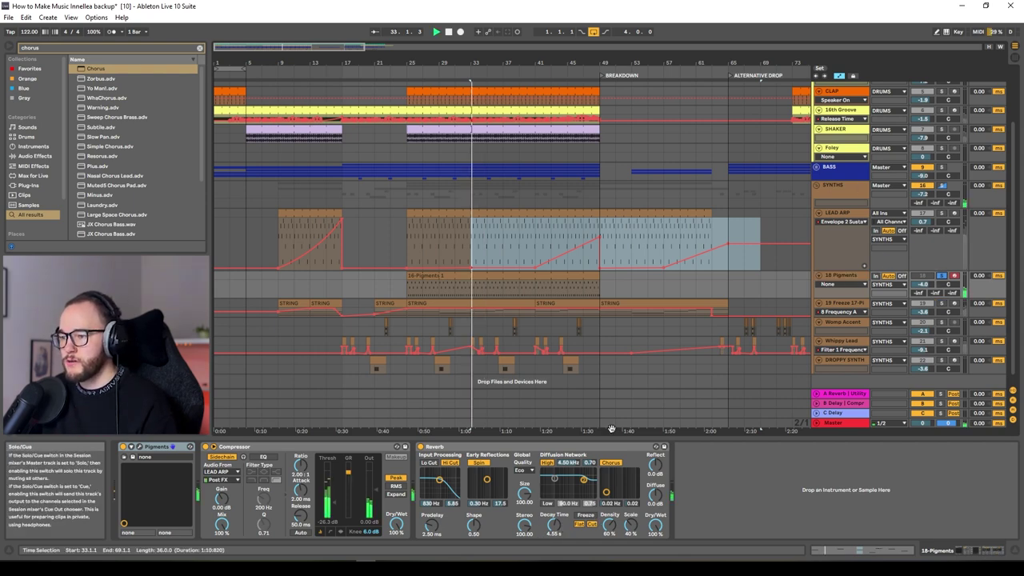
{"action": "left_click", "coordinate": [585, 516]}
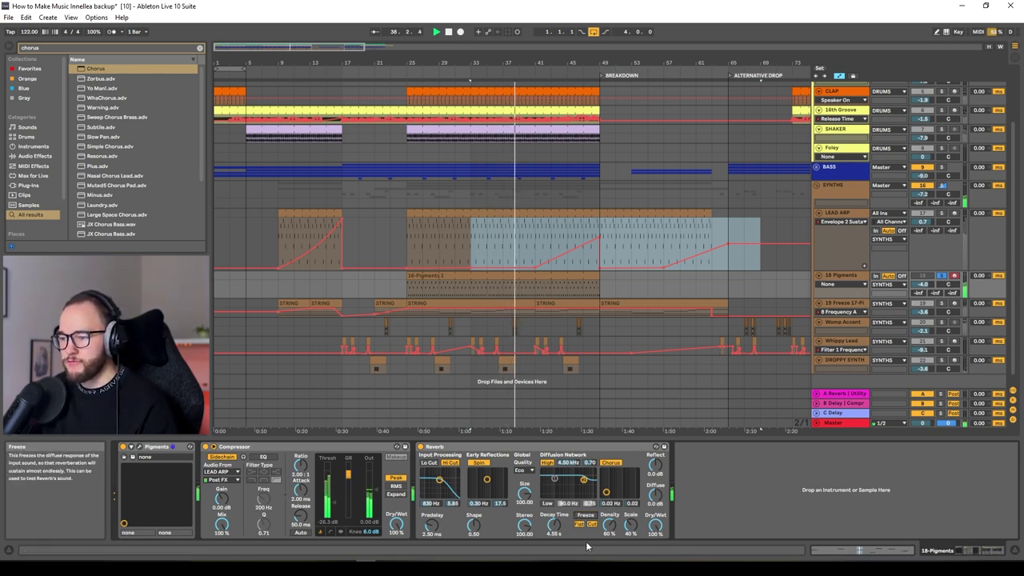
Solo the 19-Freeze 17-Pigments track and display the sample waveform in its sampler
{"action": "left_click", "coordinate": [861, 307]}
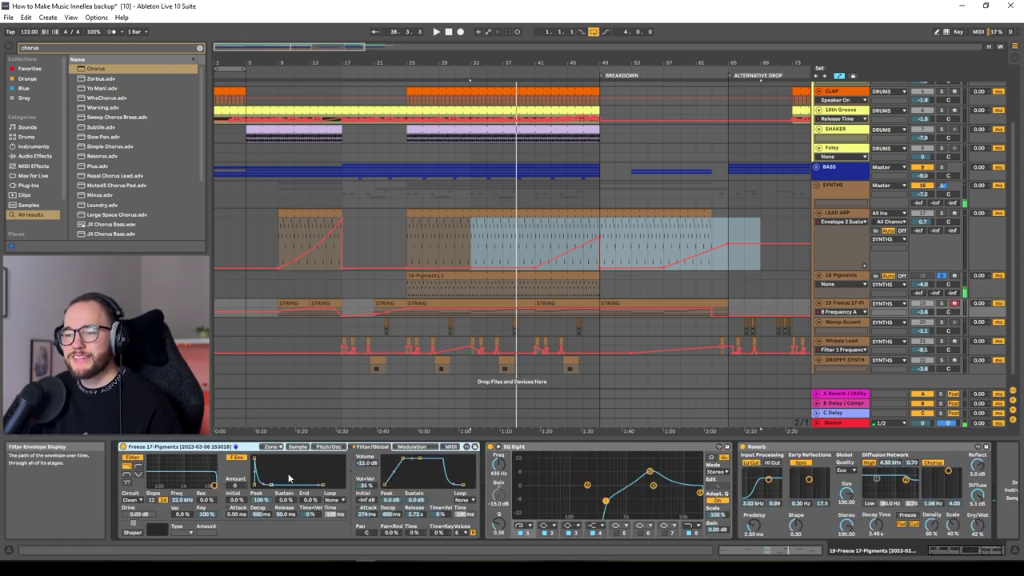
{"action": "left_click", "coordinate": [295, 448]}
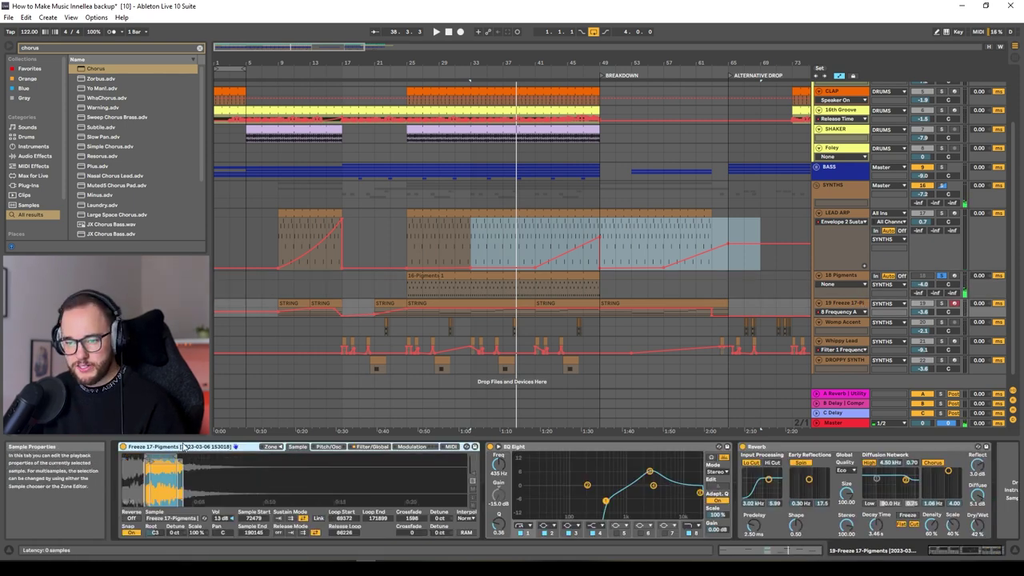
{"action": "left_click", "coordinate": [838, 310]}
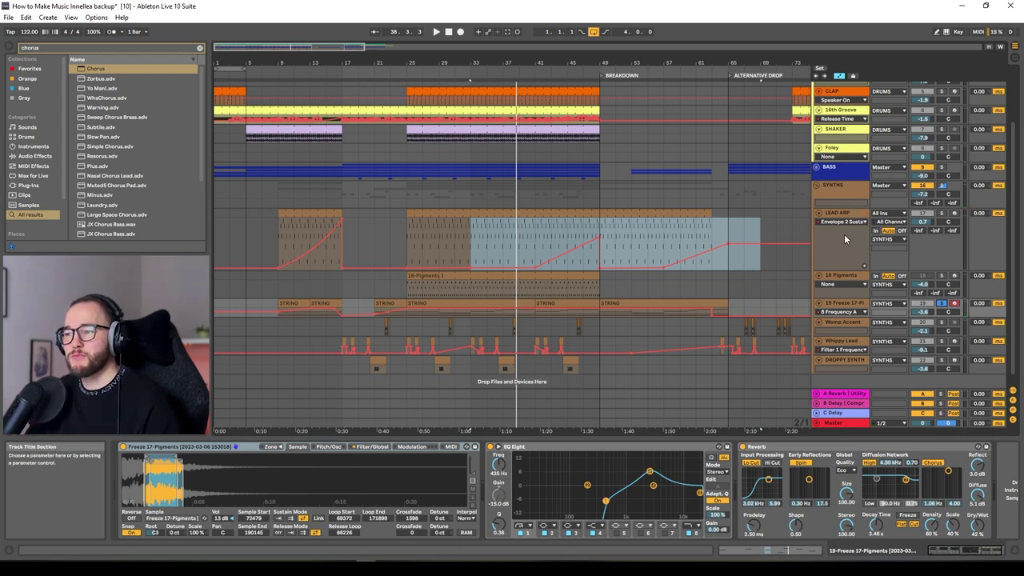
{"action": "left_click", "coordinate": [832, 303]}
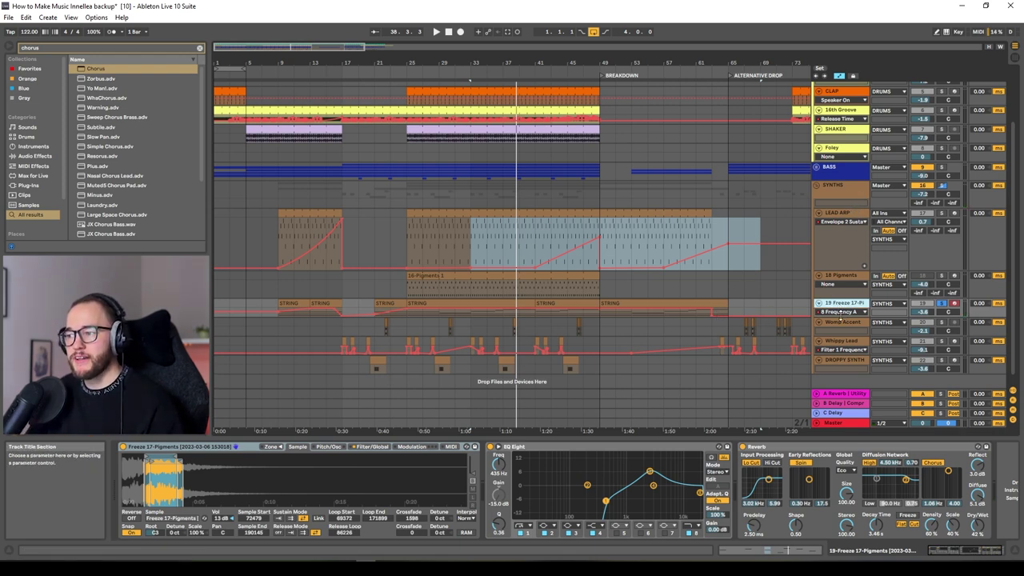
Enlarge the 19-Freeze 17-Pigments track and open its STRING clip at bar 25 to examine the chord notes
{"action": "left_click_drag", "start_coordinate": [841, 317], "coordinate": [834, 345]}
{"action": "double_click", "coordinate": [472, 304]}
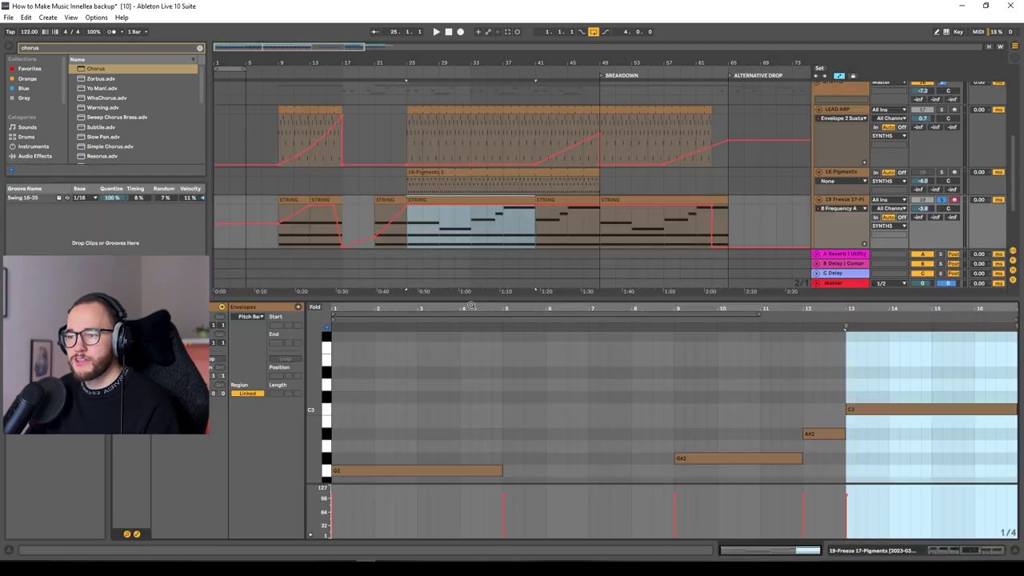
{"action": "scroll", "coordinate": [477, 377], "scroll_direction": "down", "scroll_amount": 5}
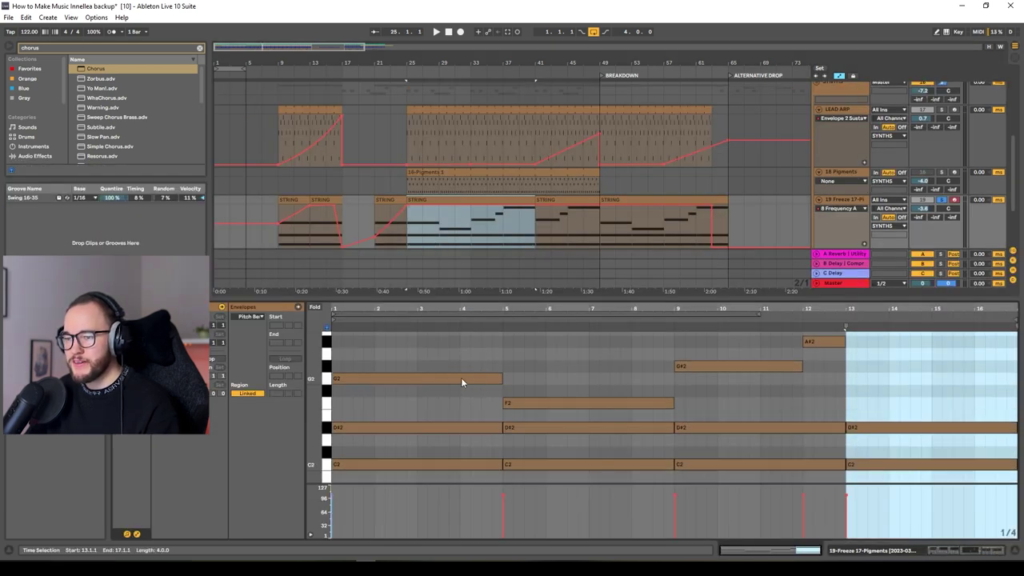
{"action": "left_click_drag", "start_coordinate": [320, 376], "coordinate": [582, 402]}
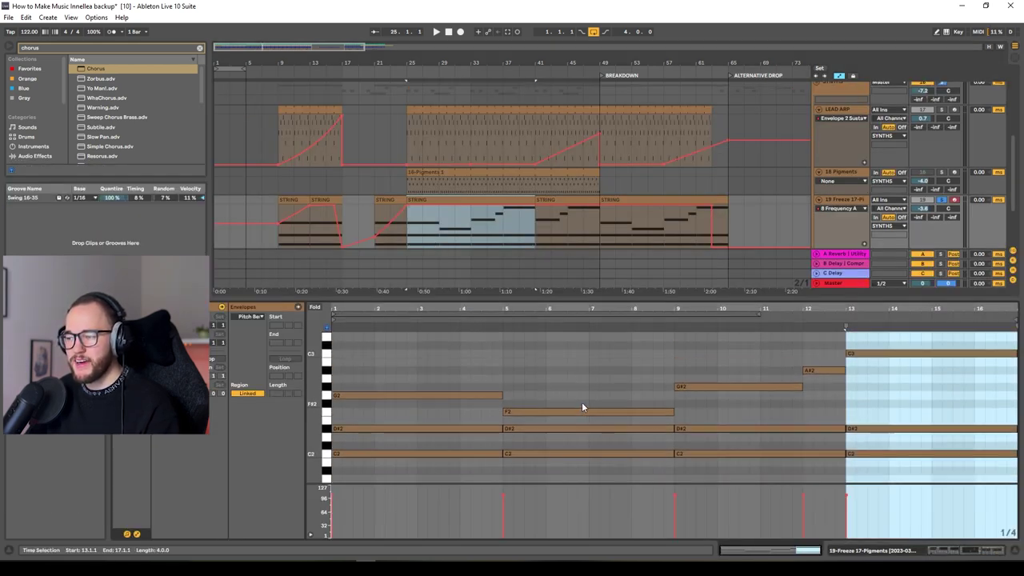
{"action": "left_click", "coordinate": [583, 381]}
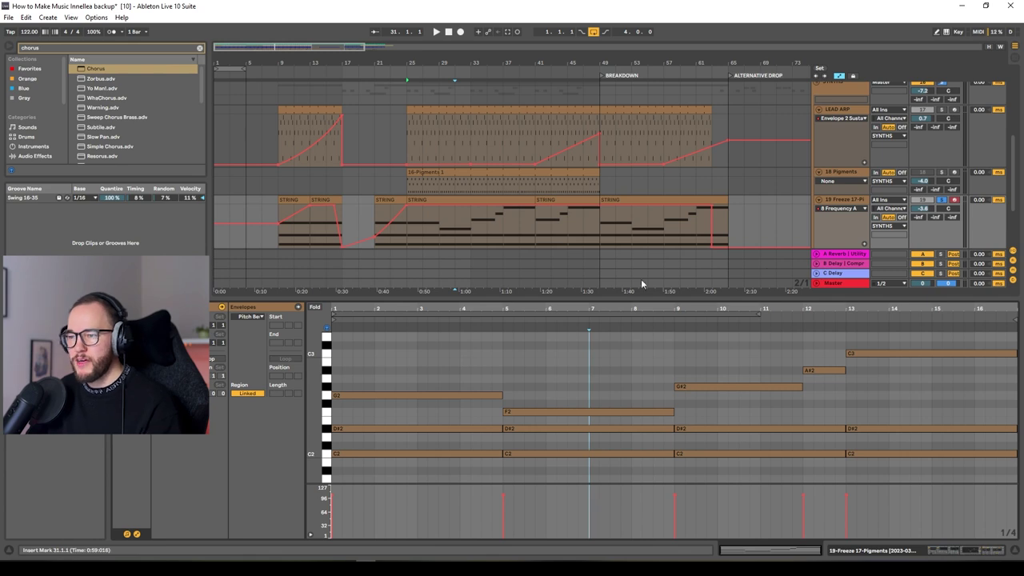
{"action": "scroll", "coordinate": [559, 373], "scroll_direction": "down", "scroll_amount": 2}
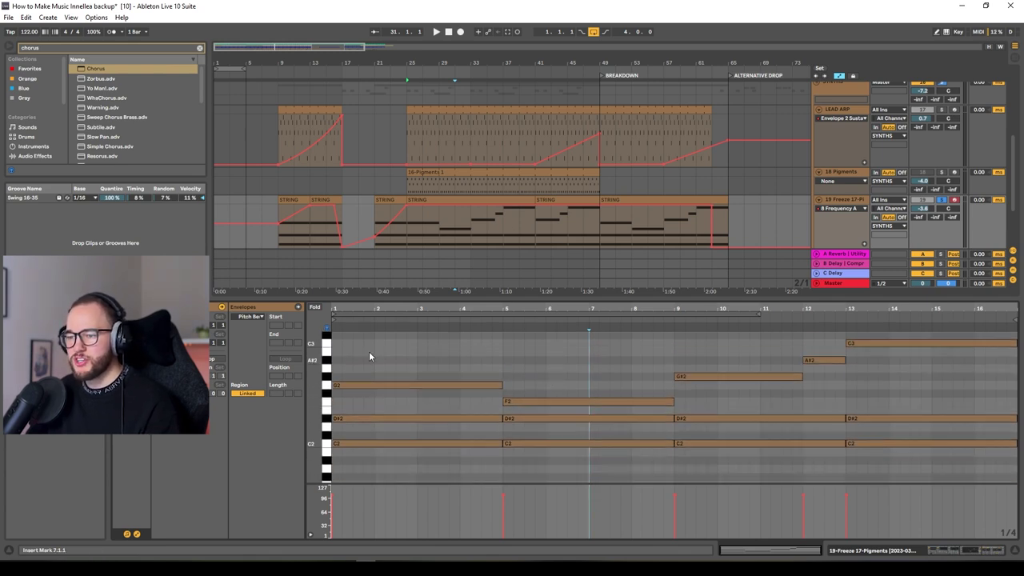
{"action": "scroll", "coordinate": [665, 402], "scroll_direction": "up", "scroll_amount": 2}
Play the STRING clip from bar 25 and audition its chord progression
{"action": "key", "text": "space"}
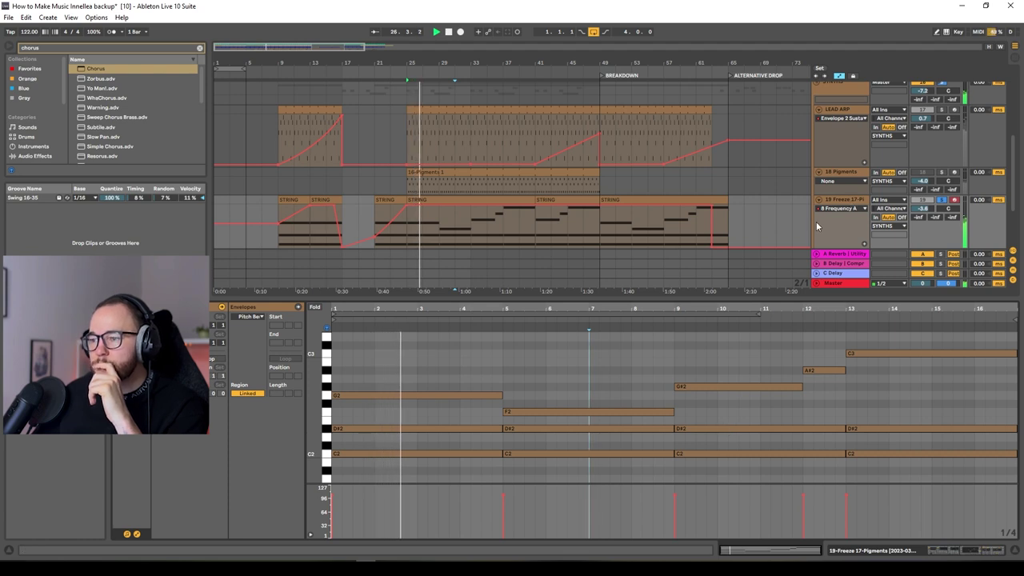
{"action": "left_click", "coordinate": [532, 370]}
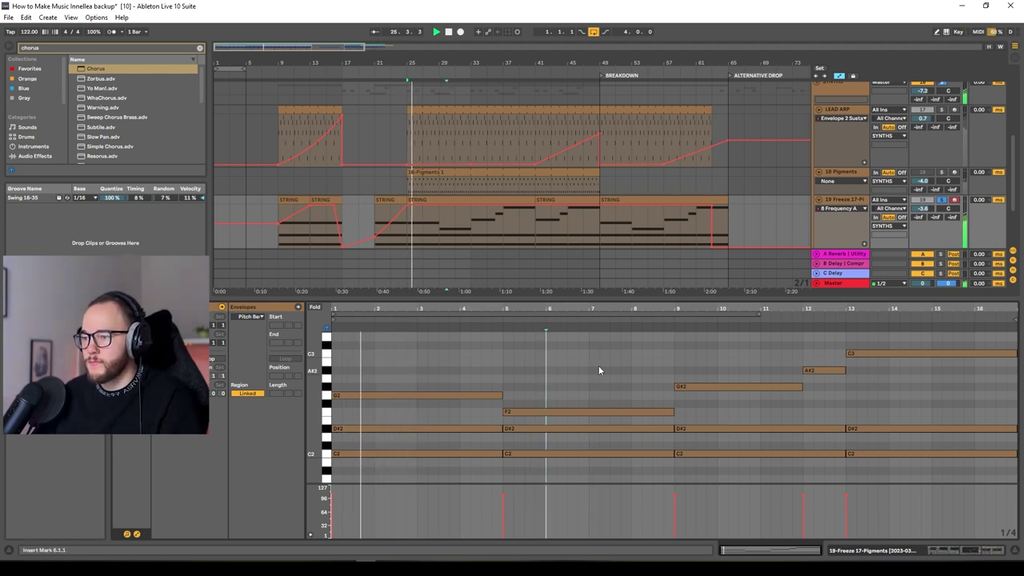
{"action": "left_click", "coordinate": [557, 321]}
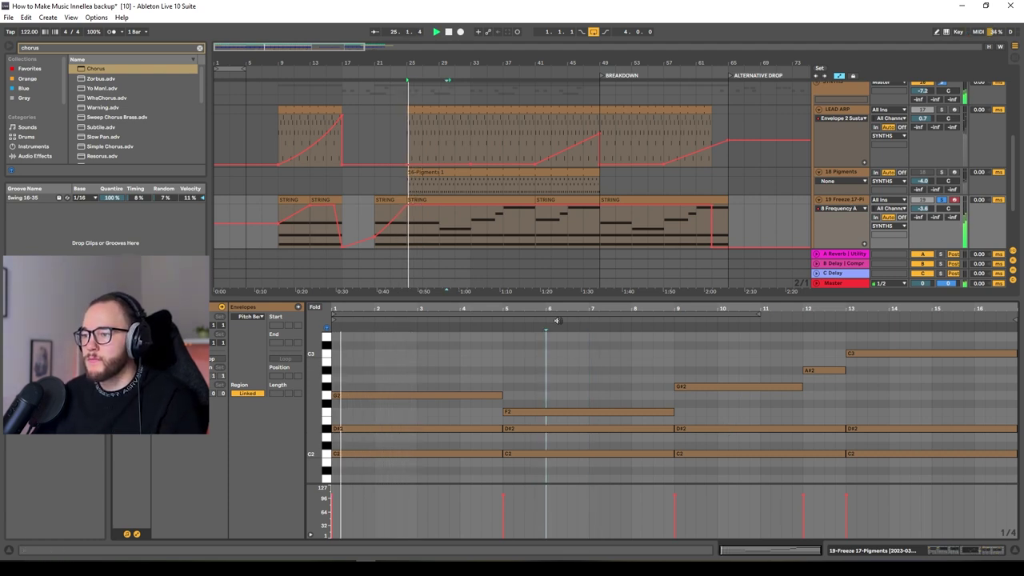
{"action": "left_click", "coordinate": [702, 320]}
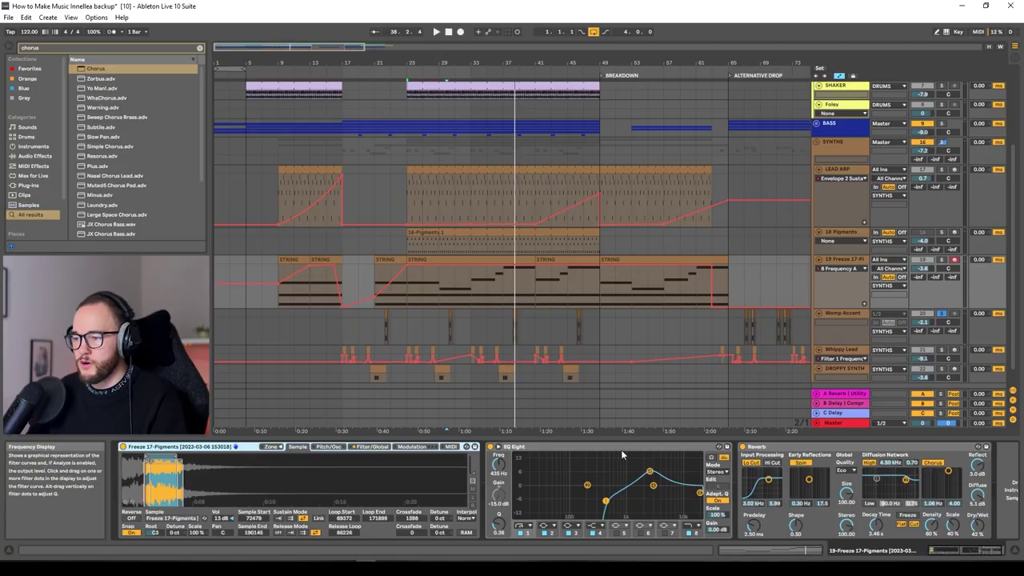
Check the Freeze track's EQ Eight and audition the soloed Womp Accent clips from 30.2.1 and 38.2.1
{"action": "left_click", "coordinate": [517, 447]}
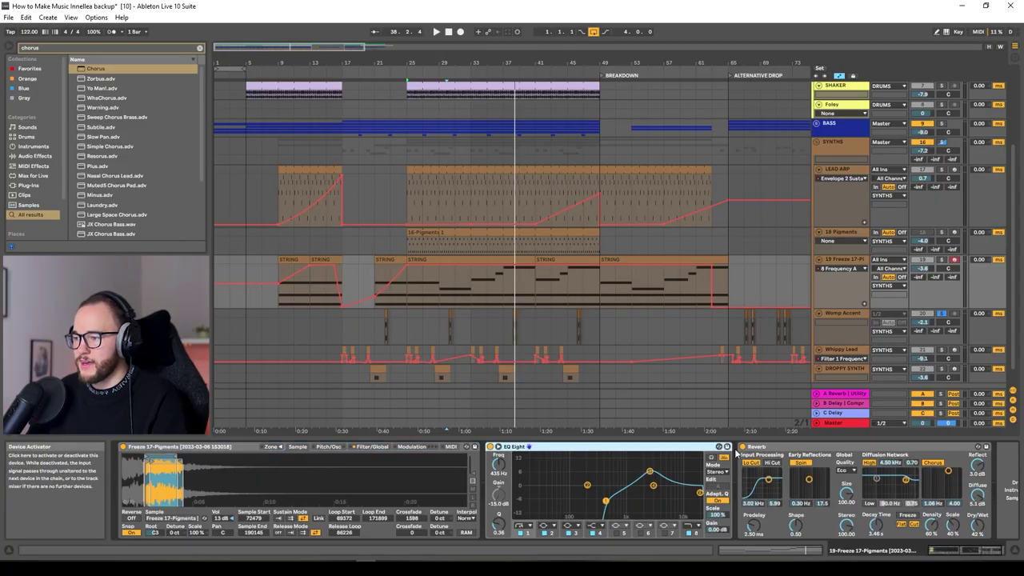
{"action": "scroll", "coordinate": [849, 314], "scroll_direction": "down", "scroll_amount": 1}
{"action": "left_click", "coordinate": [845, 297]}
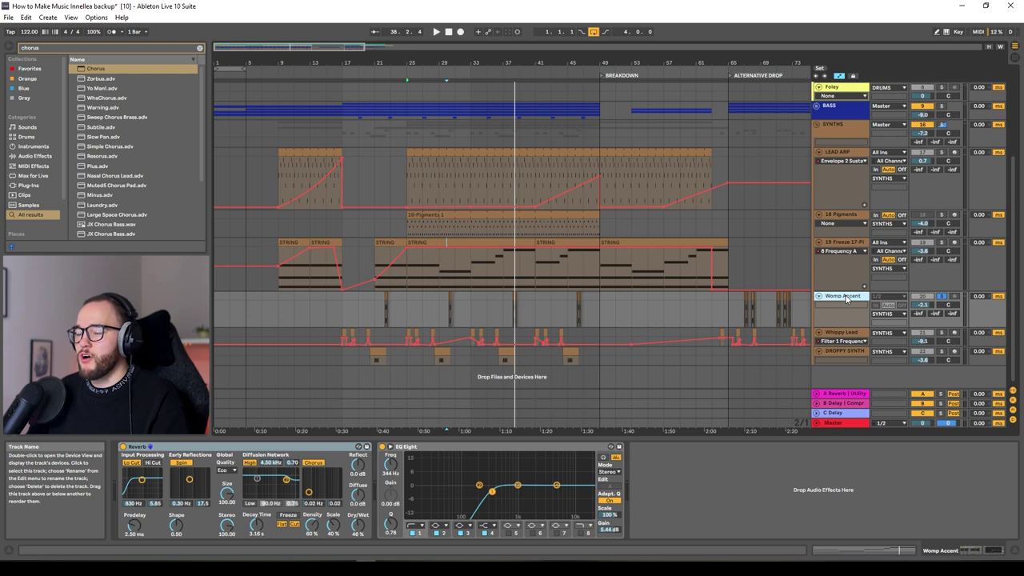
{"action": "scroll", "coordinate": [485, 296], "scroll_direction": "up", "scroll_amount": 5}
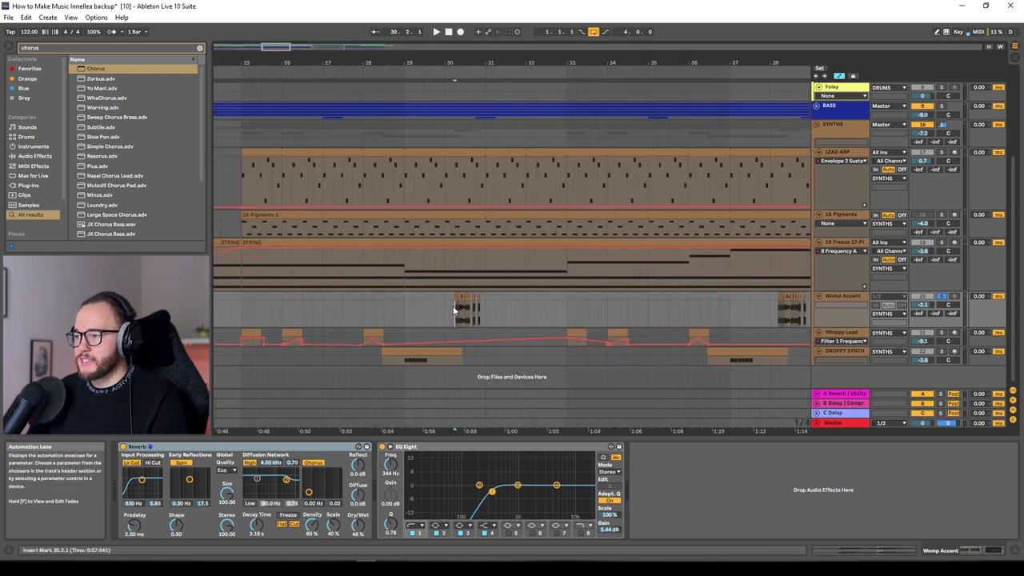
{"action": "left_click", "coordinate": [453, 306]}
{"action": "key", "text": "space"}
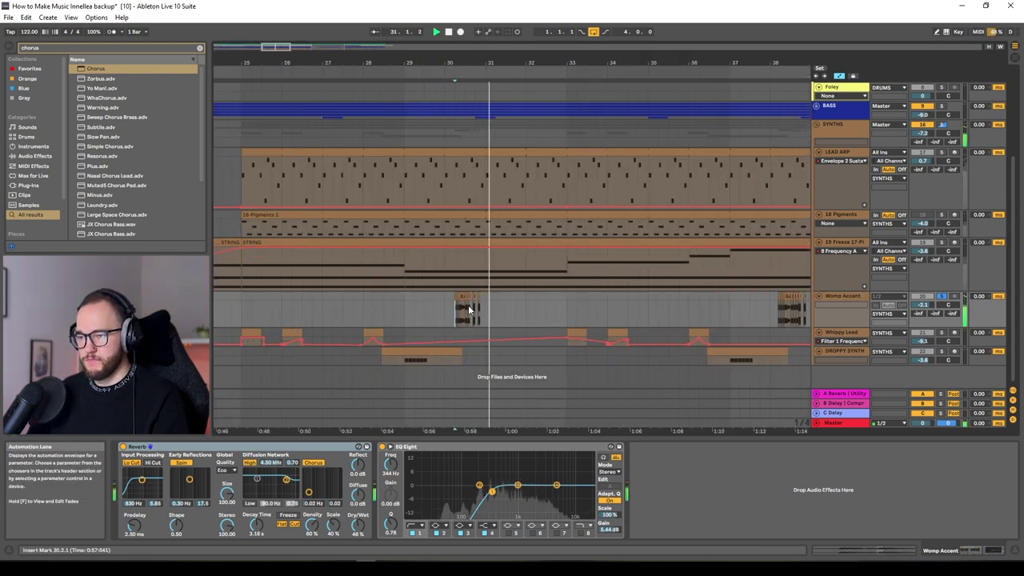
{"action": "left_click", "coordinate": [778, 308]}
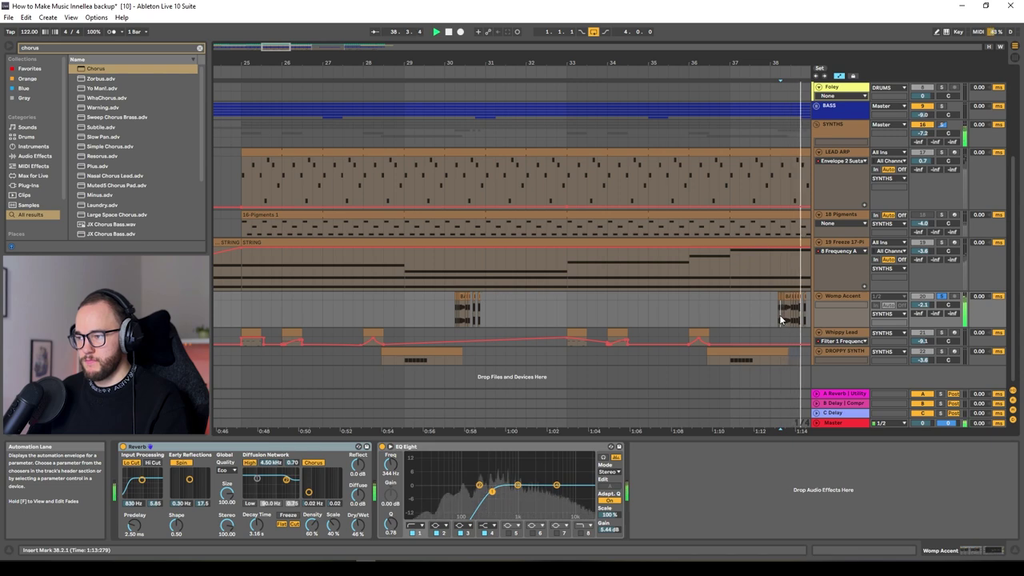
Unfold the BASS group and audition the soloed BASS WOMP clip at bar 35
{"action": "scroll", "coordinate": [669, 261], "scroll_direction": "up", "scroll_amount": 3}
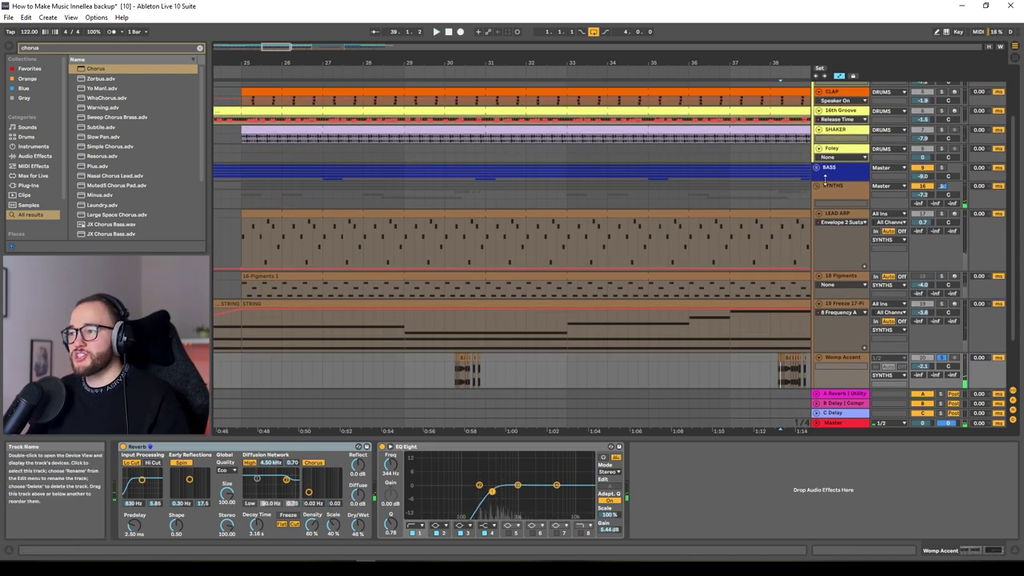
{"action": "left_click", "coordinate": [816, 168]}
{"action": "scroll", "coordinate": [725, 231], "scroll_direction": "down", "scroll_amount": 1}
{"action": "left_click", "coordinate": [663, 271]}
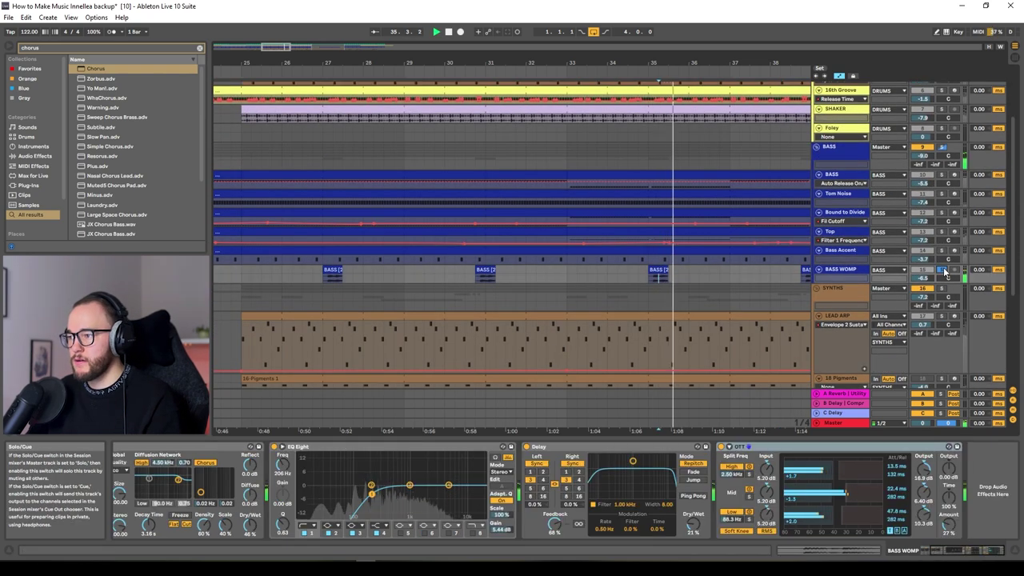
Go back to the soloed Womp Accent track and play its clips from 30.2.1 at closer range
{"action": "scroll", "coordinate": [566, 268], "scroll_direction": "down", "scroll_amount": 4}
{"action": "scroll", "coordinate": [565, 267], "scroll_direction": "down", "scroll_amount": 3}
{"action": "left_click", "coordinate": [458, 310]}
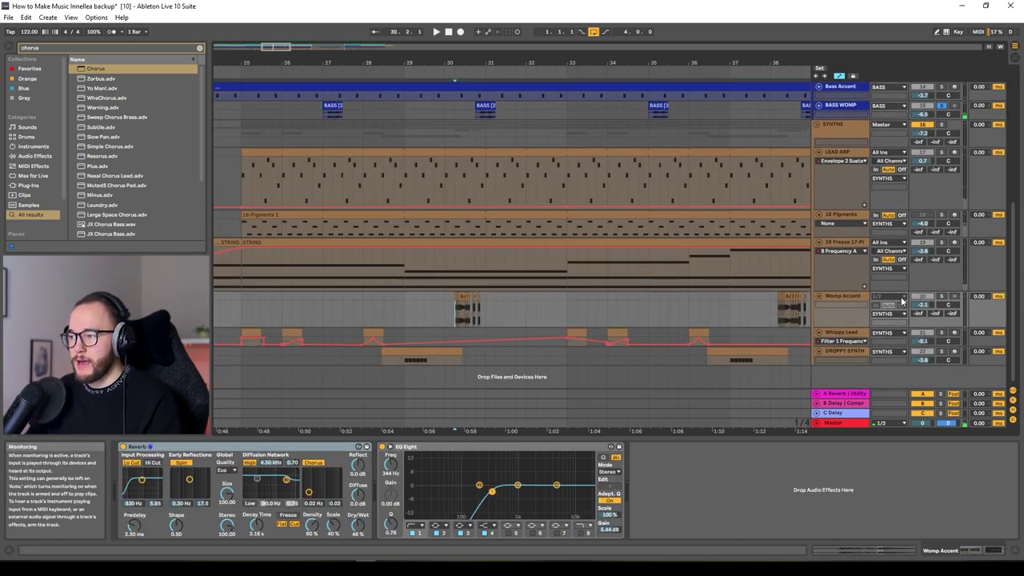
{"action": "key", "text": "plus"}
{"action": "key", "text": "plus"}
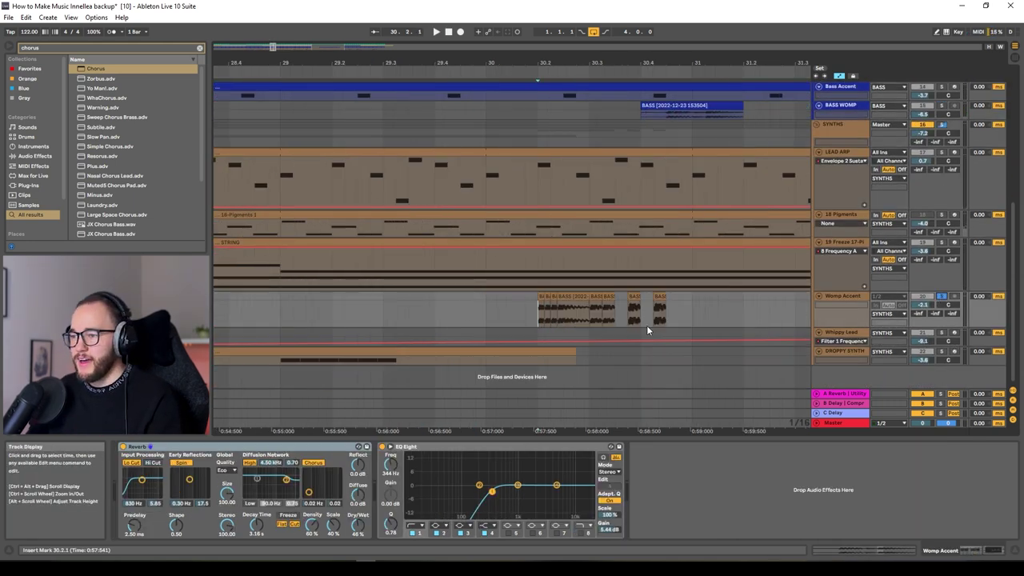
{"action": "key", "text": "space"}
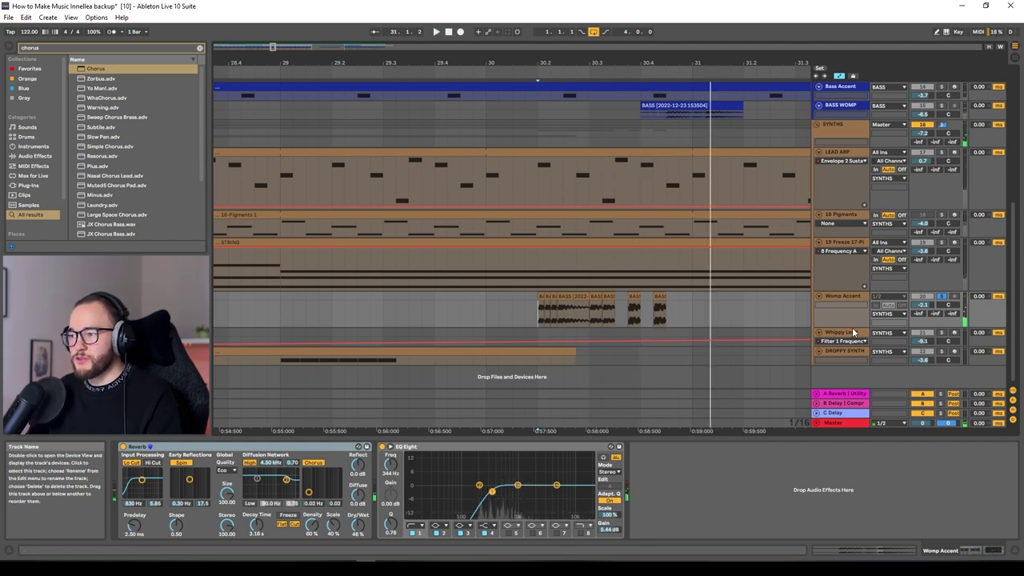
Enlarge the Womp Accent track and audition its chopped BASS clips from 30.1.4 to examine their waveforms
{"action": "left_click_drag", "start_coordinate": [844, 328], "coordinate": [844, 372]}
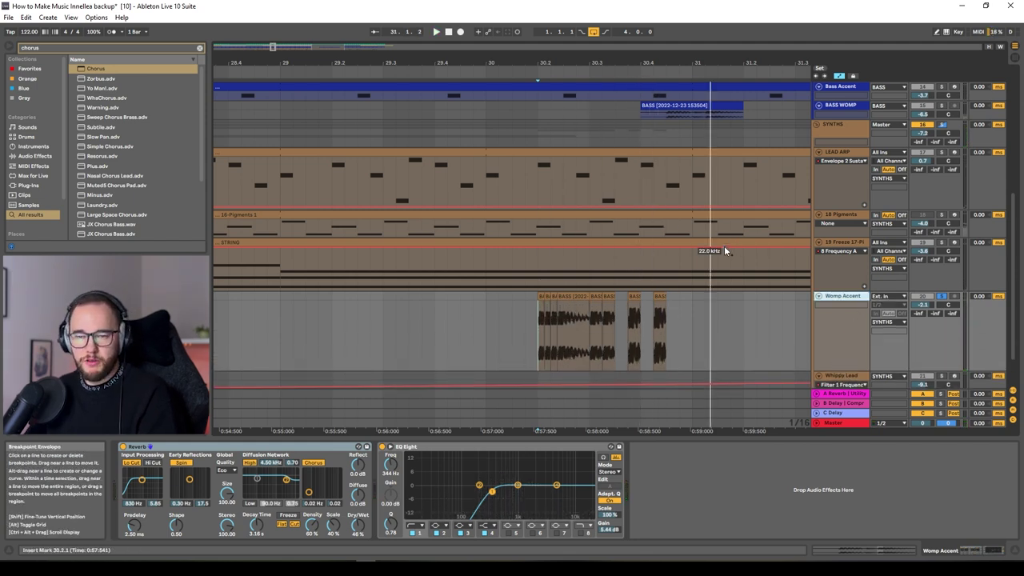
{"action": "key", "text": "plus"}
{"action": "key", "text": "plus"}
{"action": "left_click", "coordinate": [501, 304]}
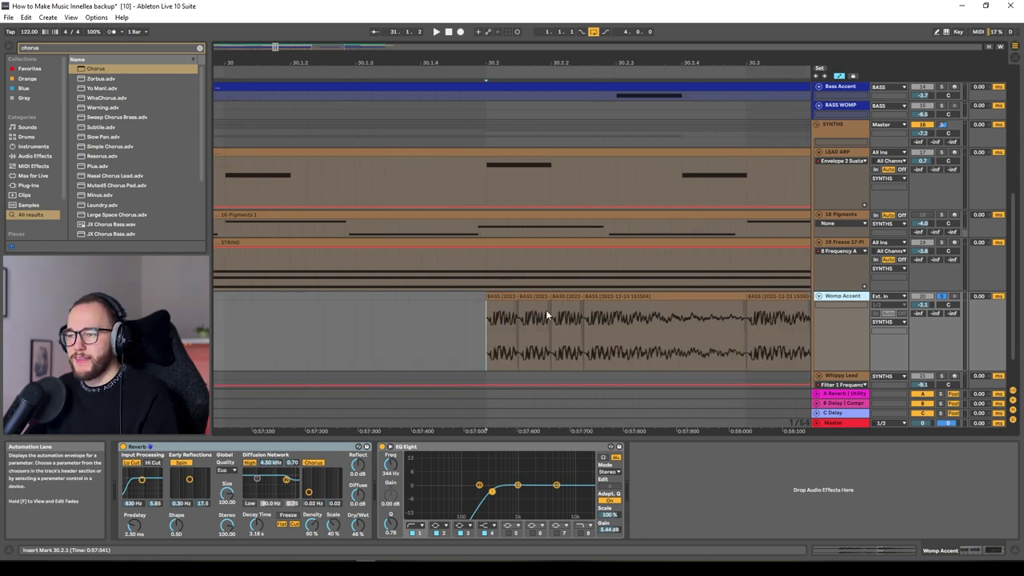
{"action": "key", "text": "space"}
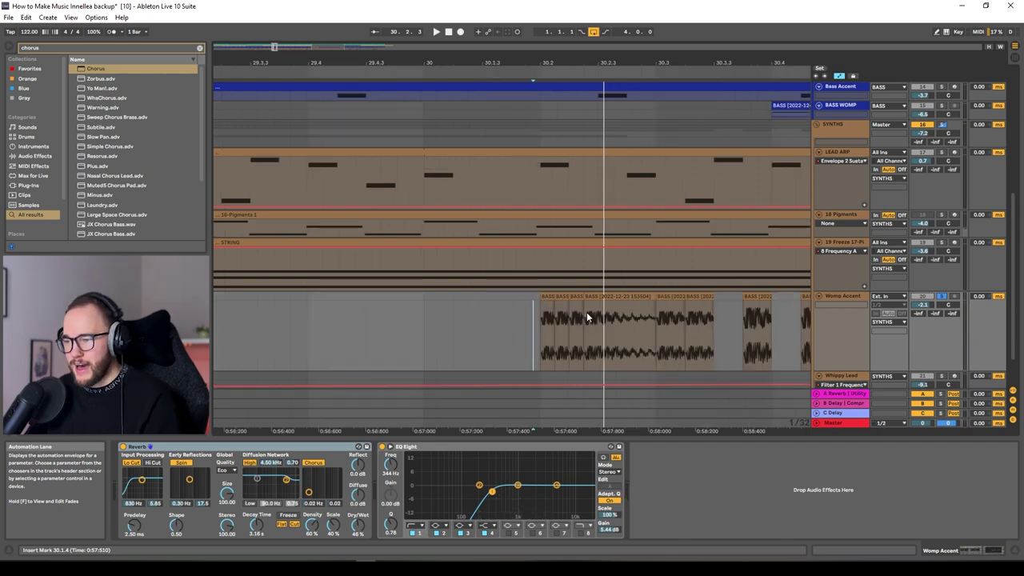
{"action": "key", "text": "space"}
Examine how the Womp Accent clips are spaced and varied across the arrangement, from bar 20 through bar 45
{"action": "key", "text": "minus"}
{"action": "key", "text": "minus"}
{"action": "key", "text": "minus"}
{"action": "key", "text": "plus"}
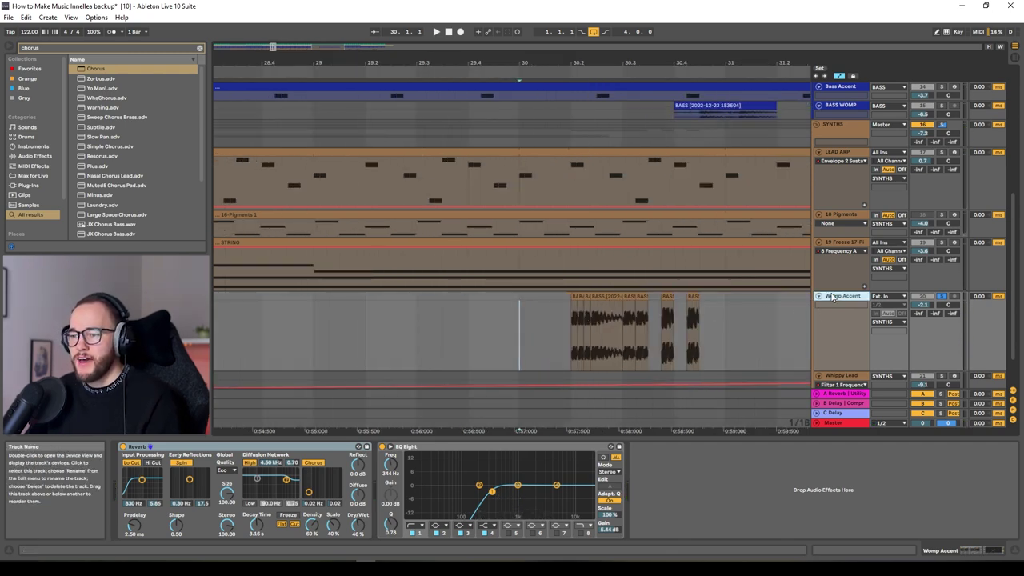
{"action": "key", "text": "minus"}
{"action": "key", "text": "minus"}
{"action": "key", "text": "minus"}
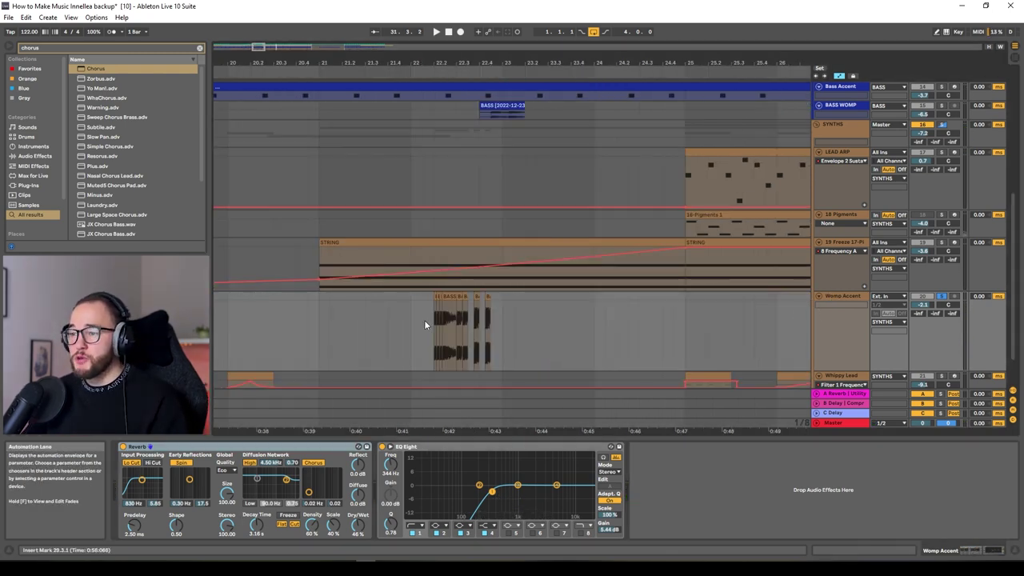
{"action": "key", "text": "a"}
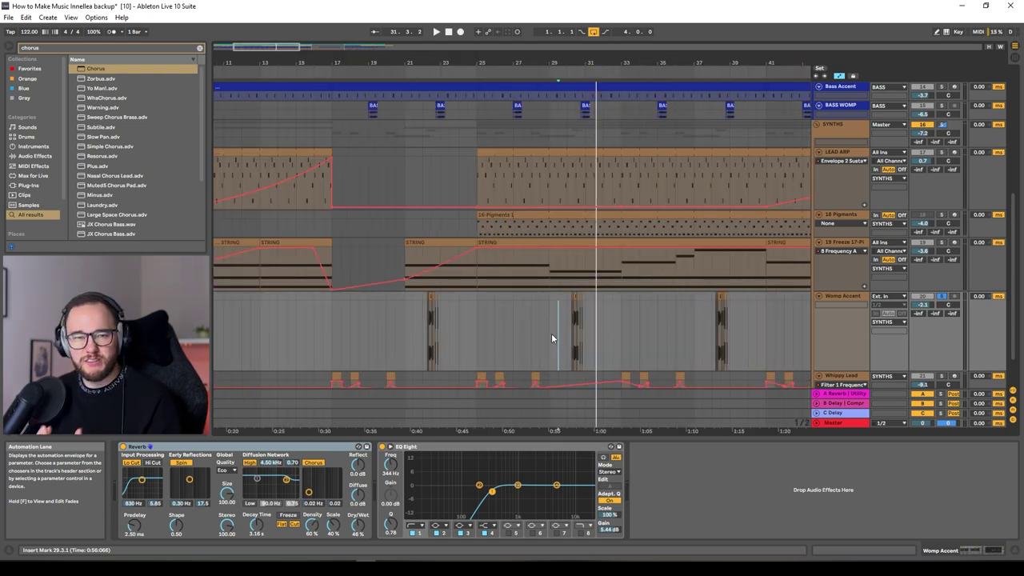
{"action": "scroll", "coordinate": [565, 324], "scroll_direction": "right", "scroll_amount": 2}
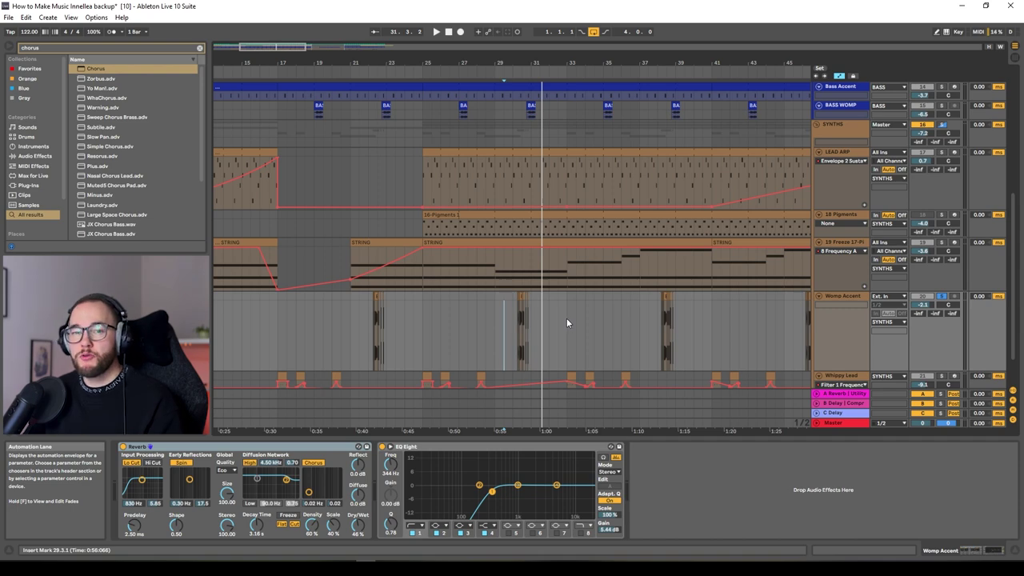
{"action": "scroll", "coordinate": [567, 323], "scroll_direction": "down", "scroll_amount": 3}
{"action": "scroll", "coordinate": [567, 324], "scroll_direction": "up", "scroll_amount": 3}
{"action": "scroll", "coordinate": [566, 323], "scroll_direction": "down", "scroll_amount": 1}
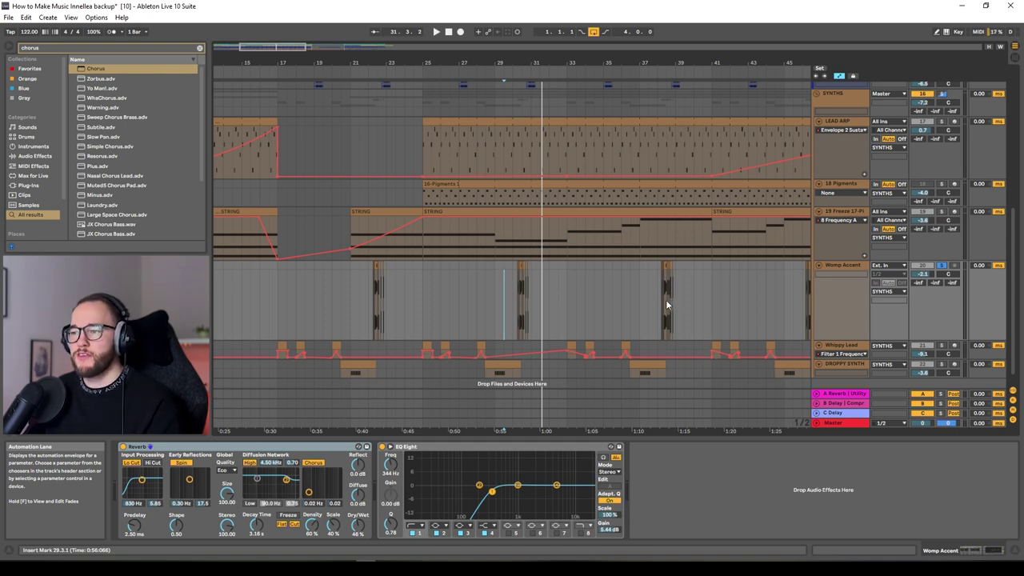
Open the Womp Accent clip at 38.2.2 to examine its waveform and clip settings
{"action": "scroll", "coordinate": [666, 299], "scroll_direction": "up", "scroll_amount": 10, "text": "ctrl"}
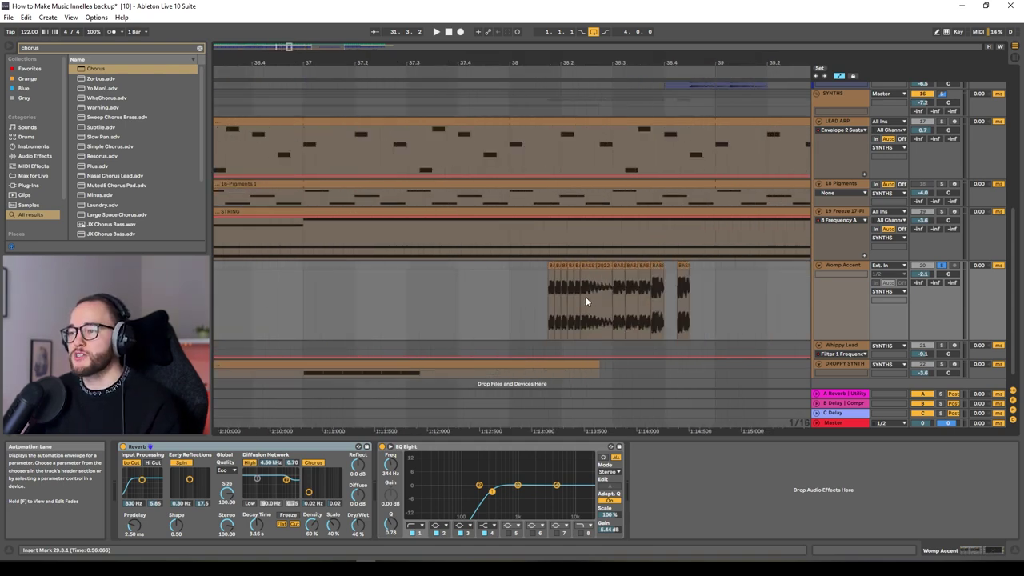
{"action": "double_click", "coordinate": [586, 301]}
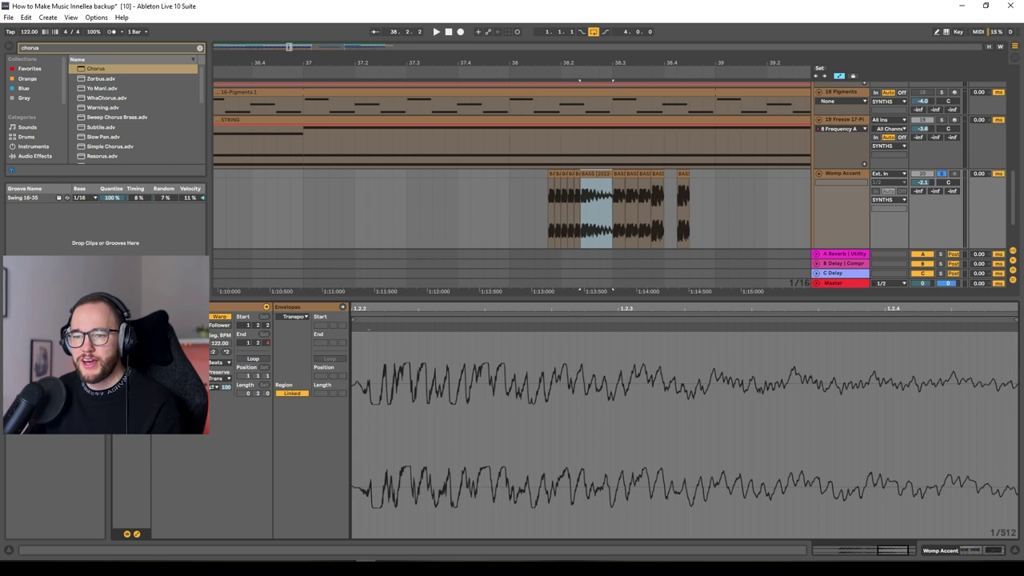
{"action": "scroll", "coordinate": [552, 224], "scroll_direction": "down", "scroll_amount": 5, "text": "ctrl"}
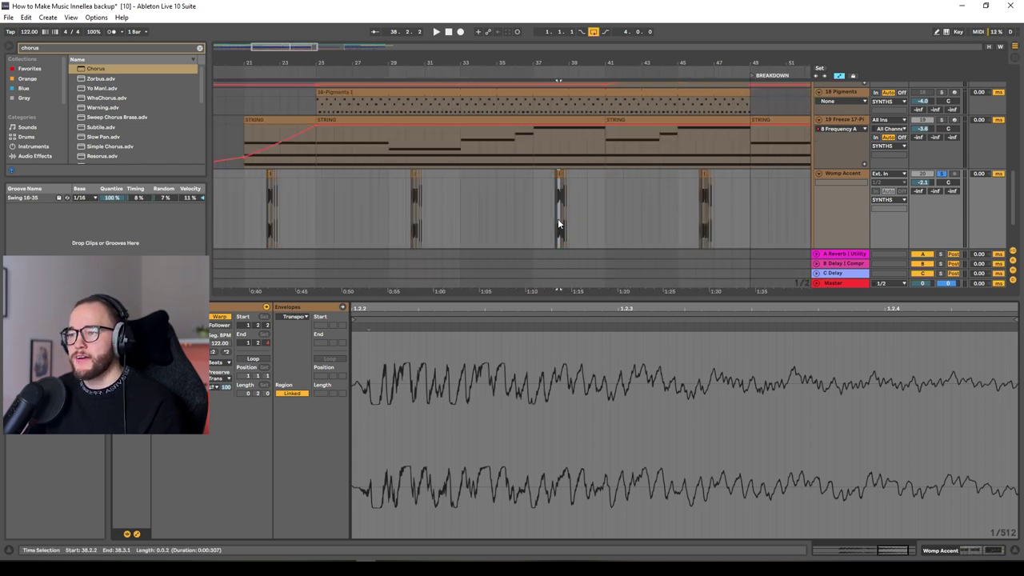
{"action": "scroll", "coordinate": [558, 211], "scroll_direction": "down", "scroll_amount": 3, "text": "ctrl"}
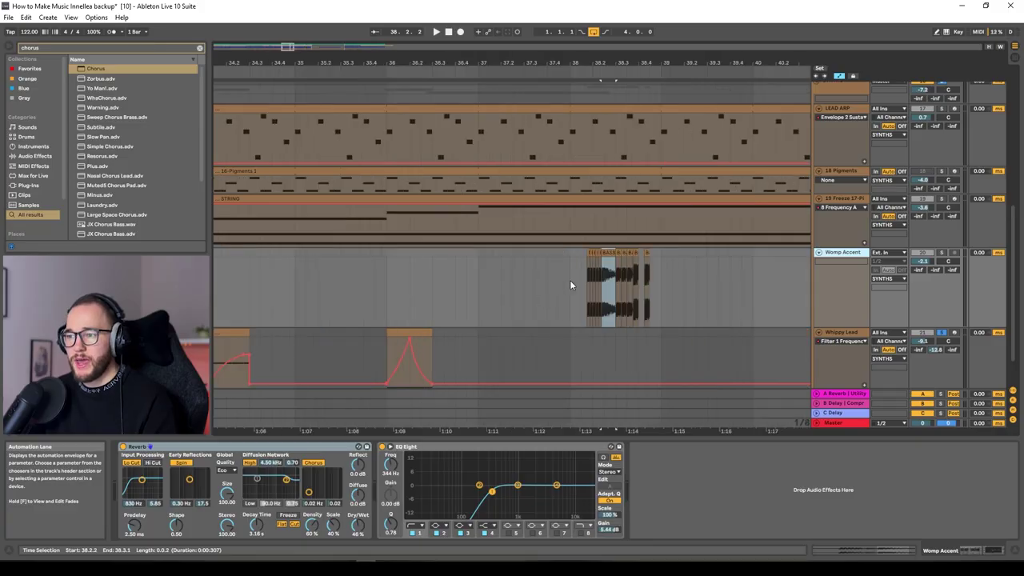
Audition the soloed Whippy Lead clips from bars 33 and 36
{"action": "scroll", "coordinate": [573, 280], "scroll_direction": "up", "scroll_amount": 3}
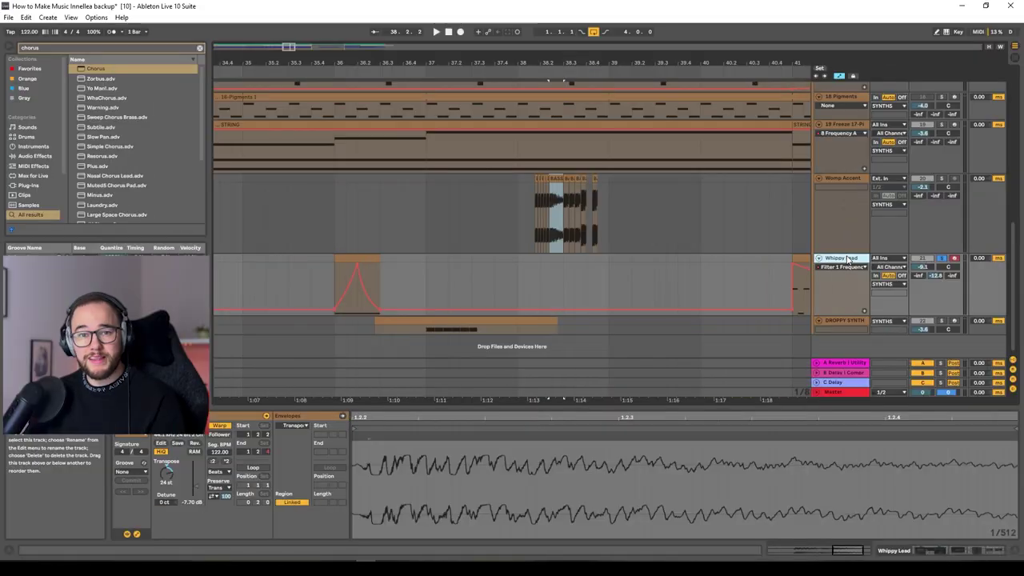
{"action": "scroll", "coordinate": [565, 245], "scroll_direction": "left", "scroll_amount": 2}
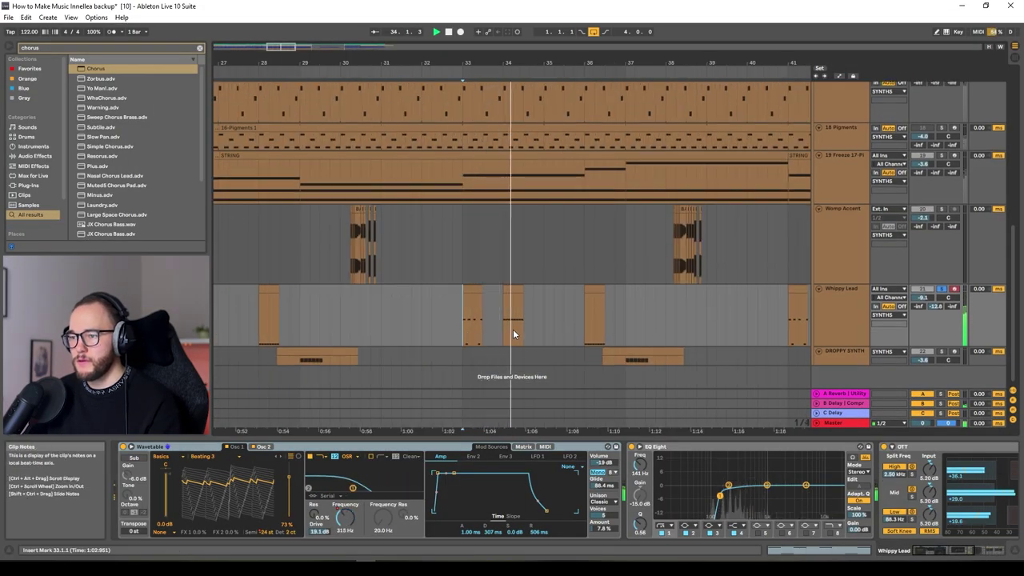
{"action": "left_click", "coordinate": [584, 328]}
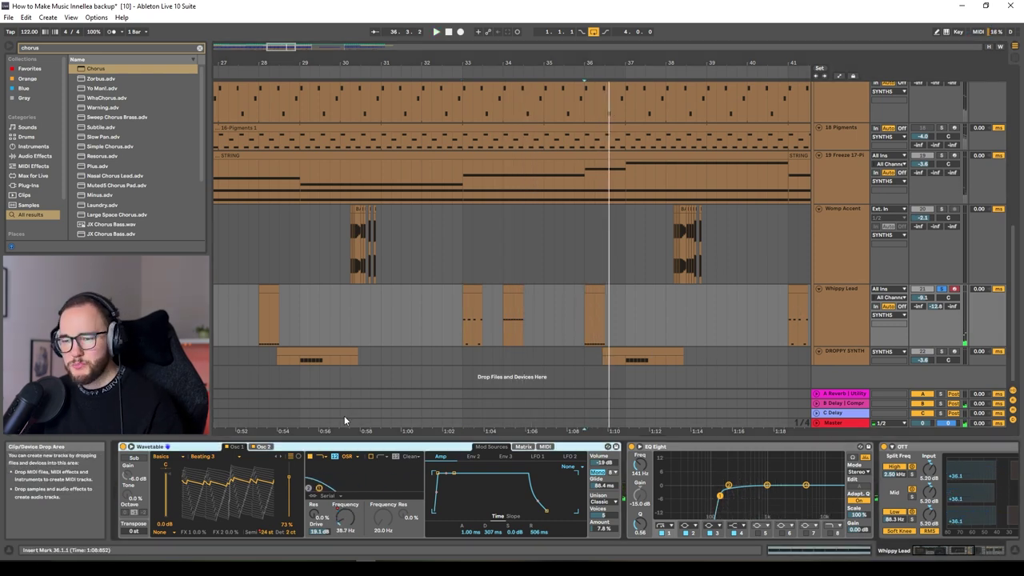
{"action": "left_click", "coordinate": [462, 322]}
Check the Whippy Lead's EQ Eight, OTT and Reverb and replay the lead from 33.1.1
{"action": "scroll", "coordinate": [736, 478], "scroll_direction": "right", "scroll_amount": 3}
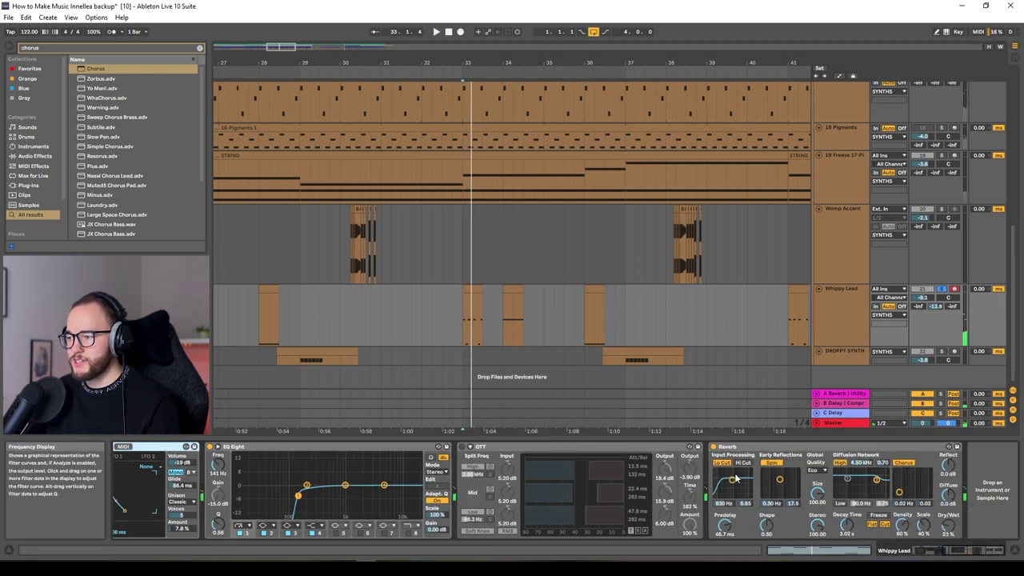
{"action": "left_click", "coordinate": [459, 317]}
{"action": "key", "text": "space"}
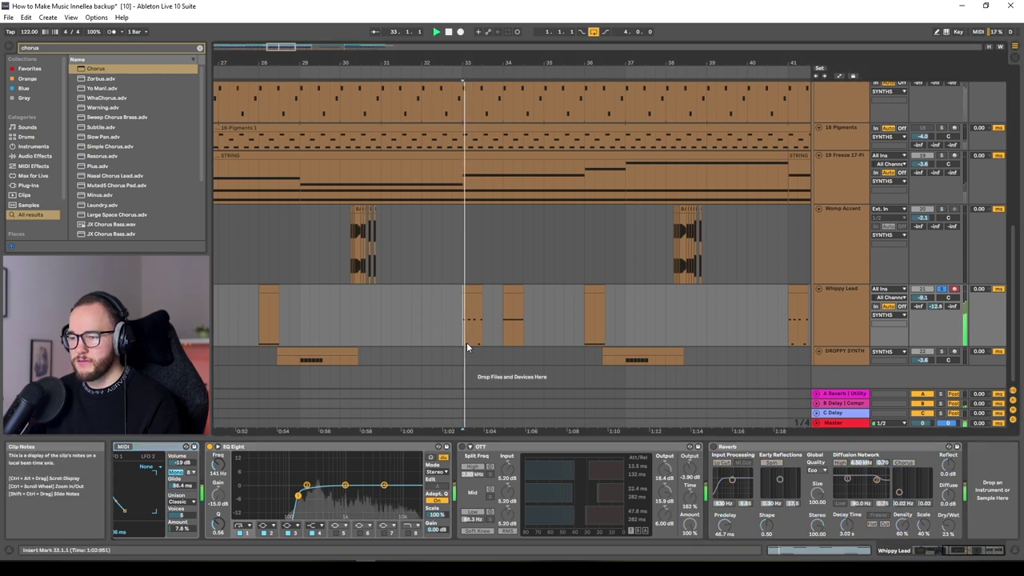
{"action": "left_click", "coordinate": [467, 341]}
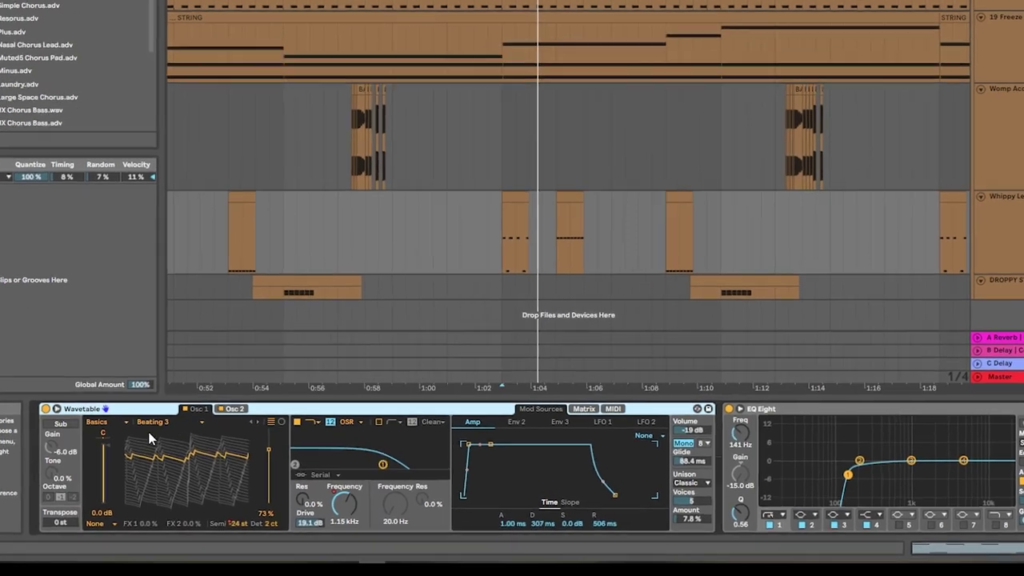
Check the wavetables of Osc 1 and Osc 2 and the filter circuit choice in the Whippy Lead's Wavetable
{"action": "left_click", "coordinate": [140, 447]}
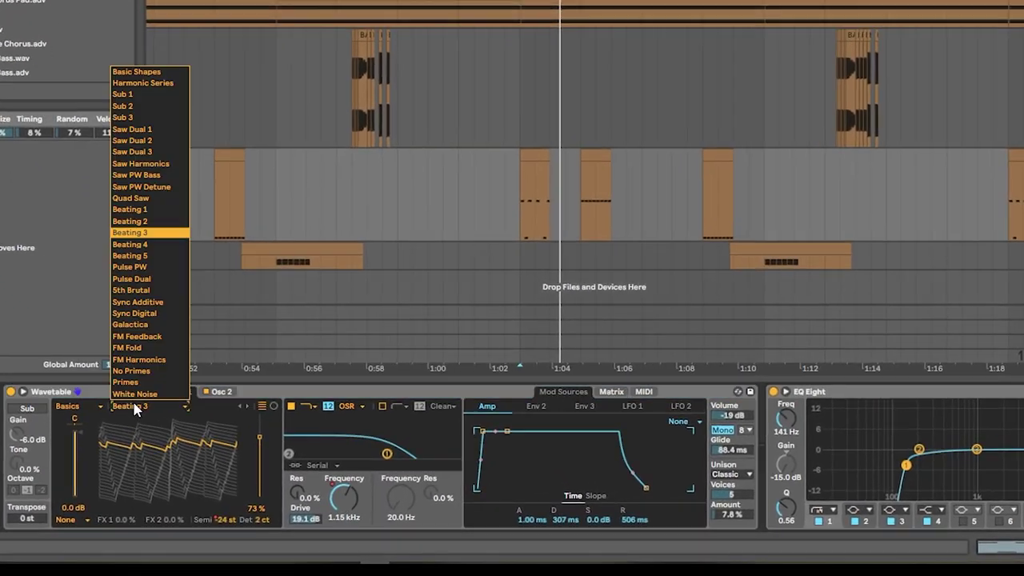
{"action": "left_click", "coordinate": [163, 480]}
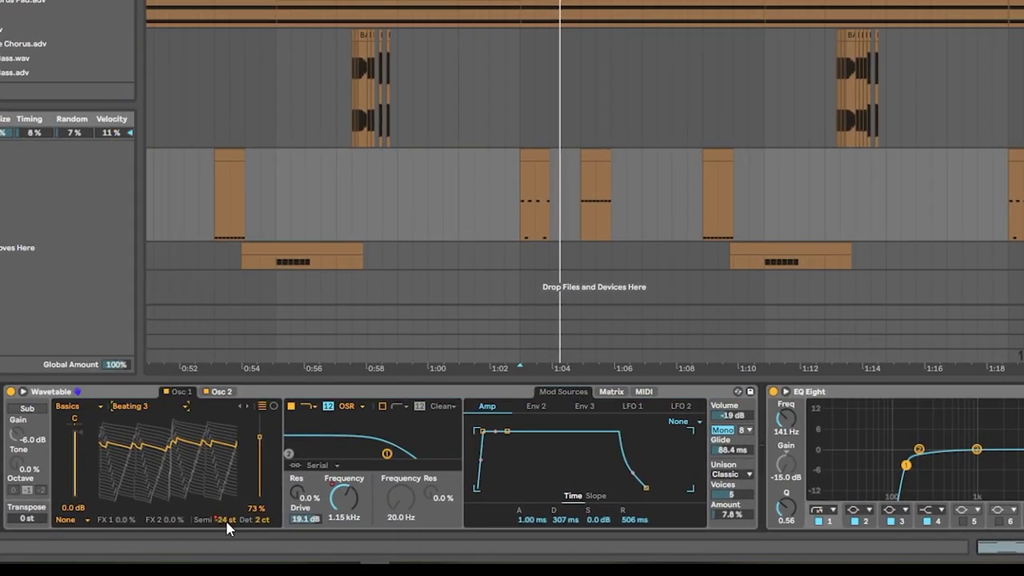
{"action": "left_click", "coordinate": [225, 392]}
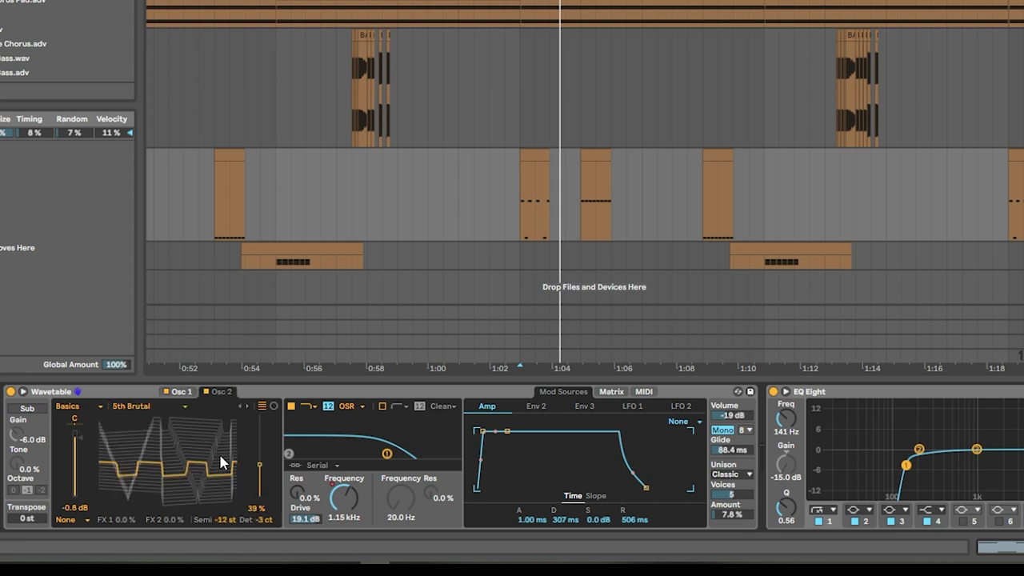
{"action": "left_click", "coordinate": [150, 407]}
{"action": "left_click", "coordinate": [149, 407]}
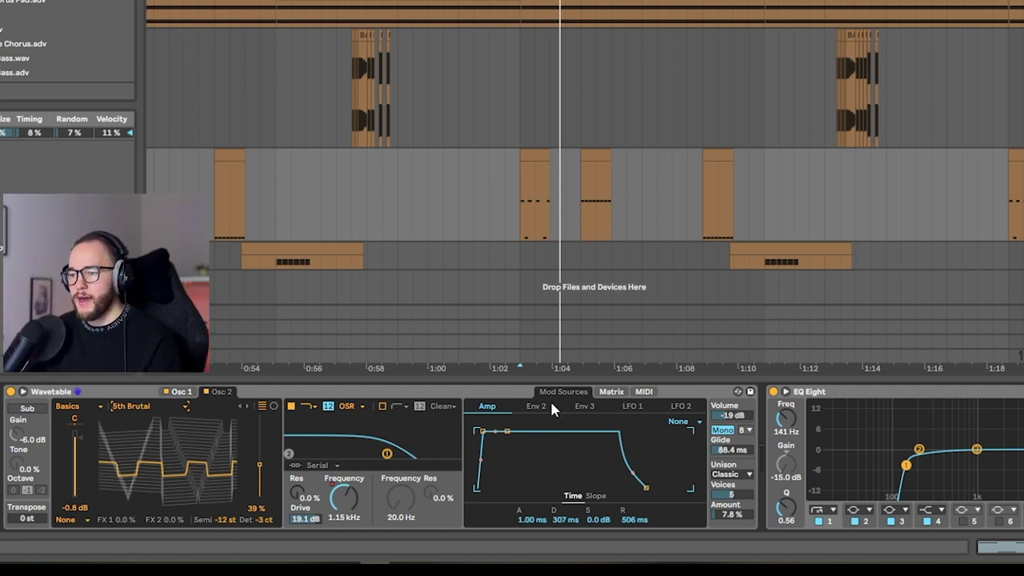
{"action": "left_click", "coordinate": [347, 408]}
{"action": "left_click", "coordinate": [344, 424]}
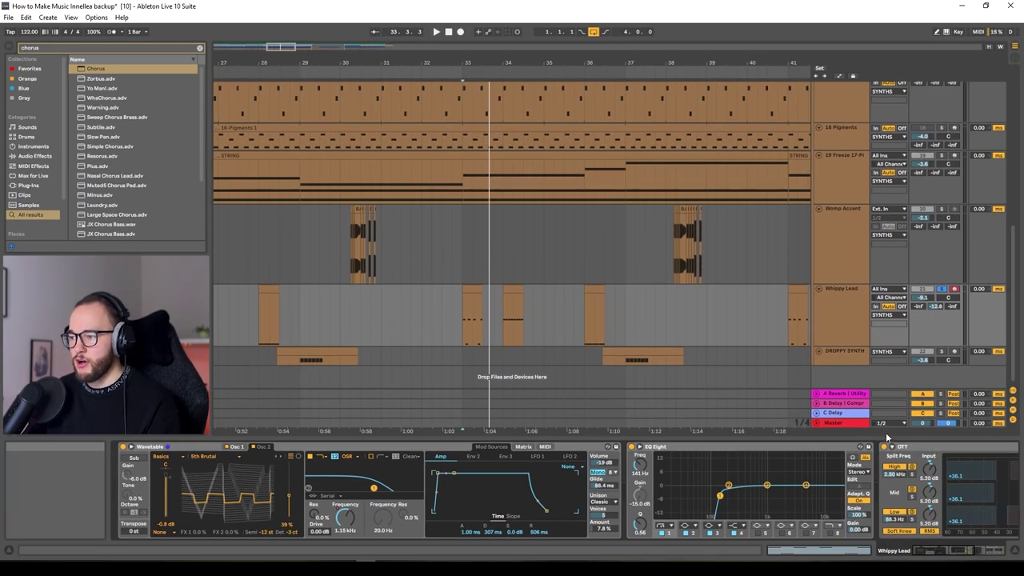
Play the Whippy Lead repeatedly from 33.1.1, comparing Wavetable filter drive at 0.00 dB and 24.0 dB, and switch OTT back on
{"action": "key", "text": "space"}
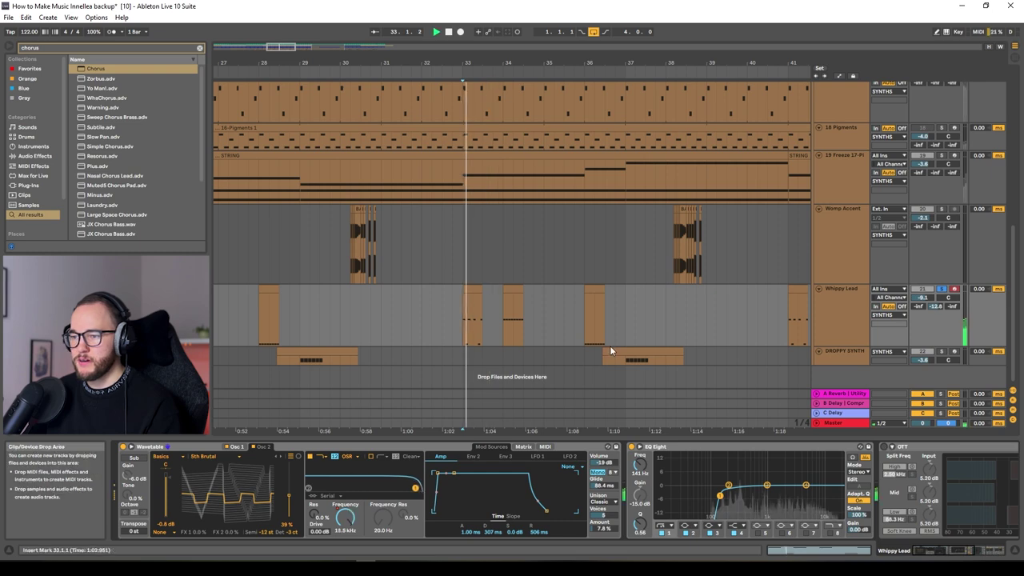
{"action": "key", "text": "space"}
{"action": "key", "text": "space"}
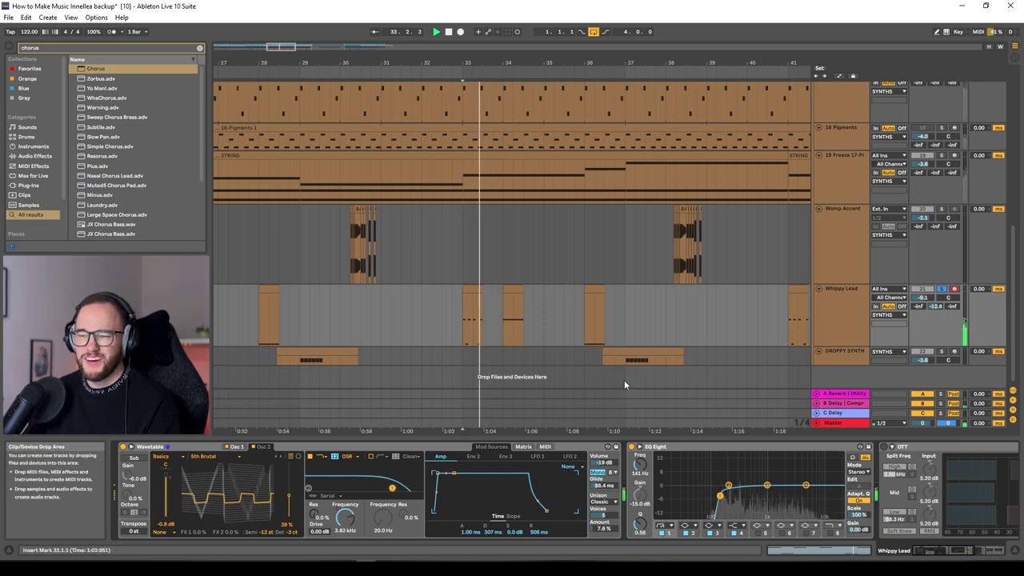
{"action": "key", "text": "space"}
{"action": "key", "text": "space"}
{"action": "key", "text": "space"}
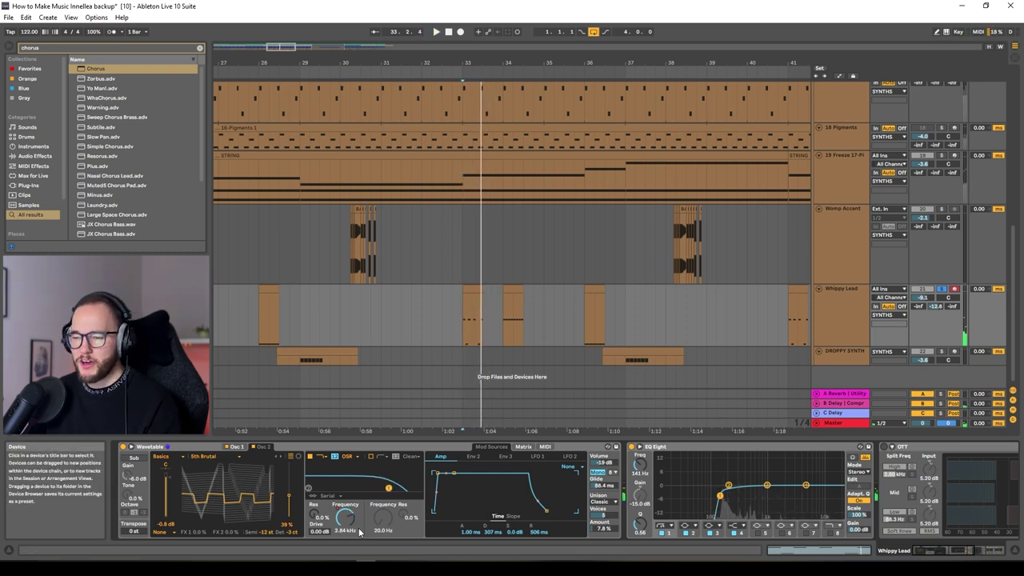
{"action": "left_click", "coordinate": [885, 448]}
{"action": "key", "text": "space"}
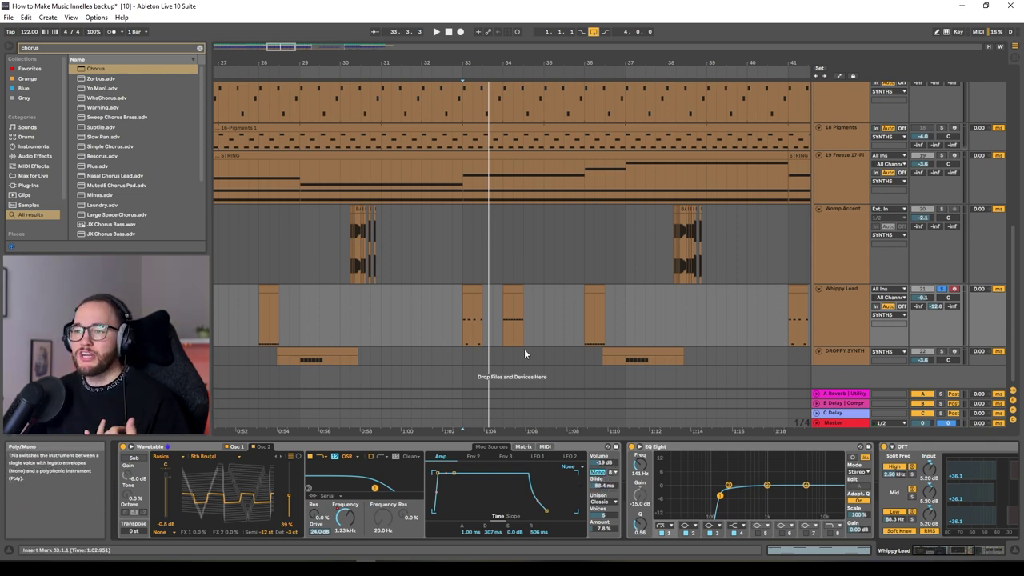
Open the Whippy Lead clip at bar 33 and enlarge the note editor to examine its A1 and A2 notes
{"action": "double_click", "coordinate": [472, 320]}
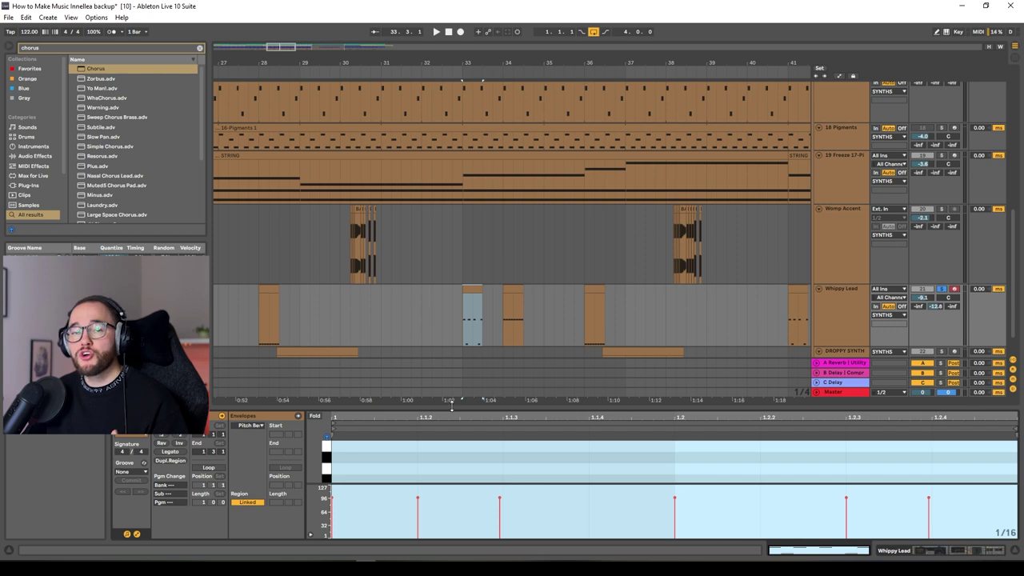
{"action": "left_click_drag", "start_coordinate": [452, 406], "coordinate": [448, 254]}
{"action": "scroll", "coordinate": [428, 340], "scroll_direction": "down", "scroll_amount": 3}
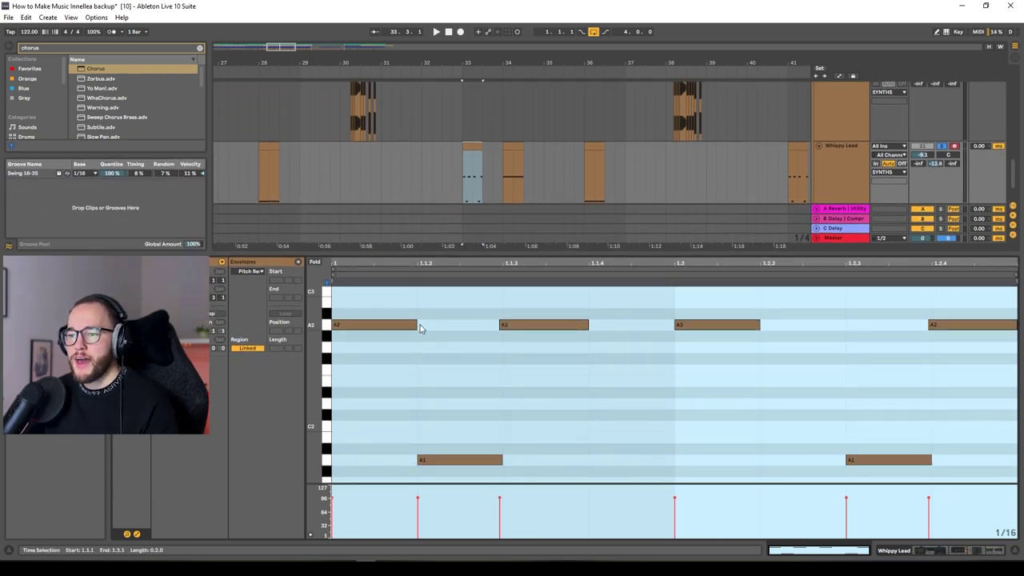
{"action": "scroll", "coordinate": [419, 329], "scroll_direction": "up", "scroll_amount": 3}
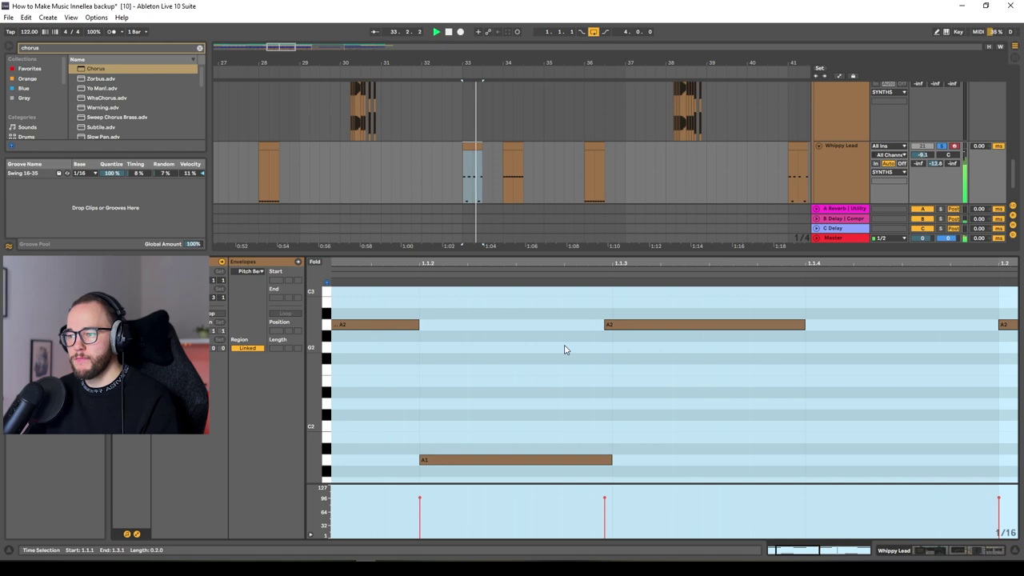
Enlarge the selected half bar of Whippy Lead notes, return to its devices and replay the lead to check Wavetable's Glide
{"action": "key", "text": "z"}
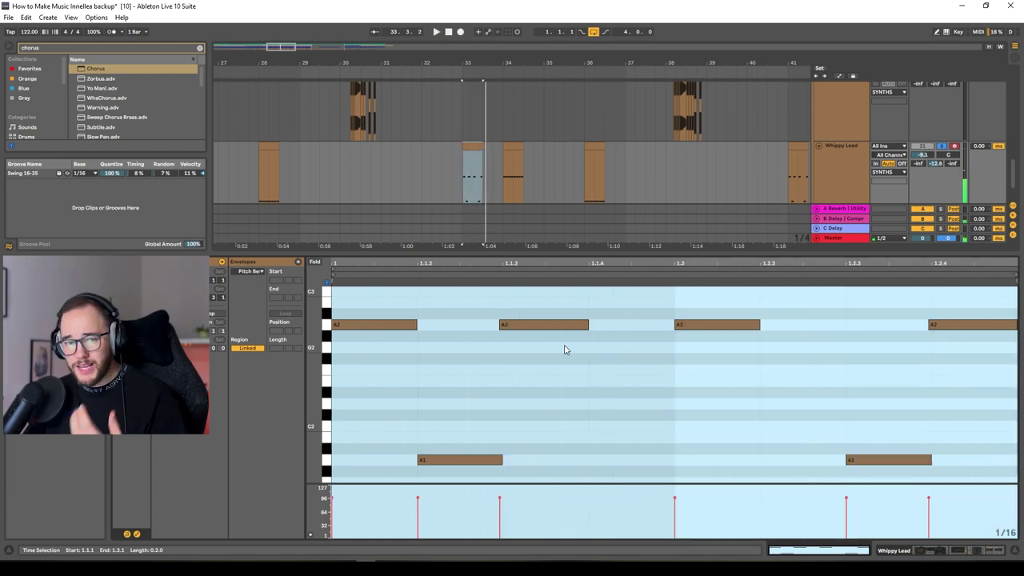
{"action": "key", "text": "shift+Tab"}
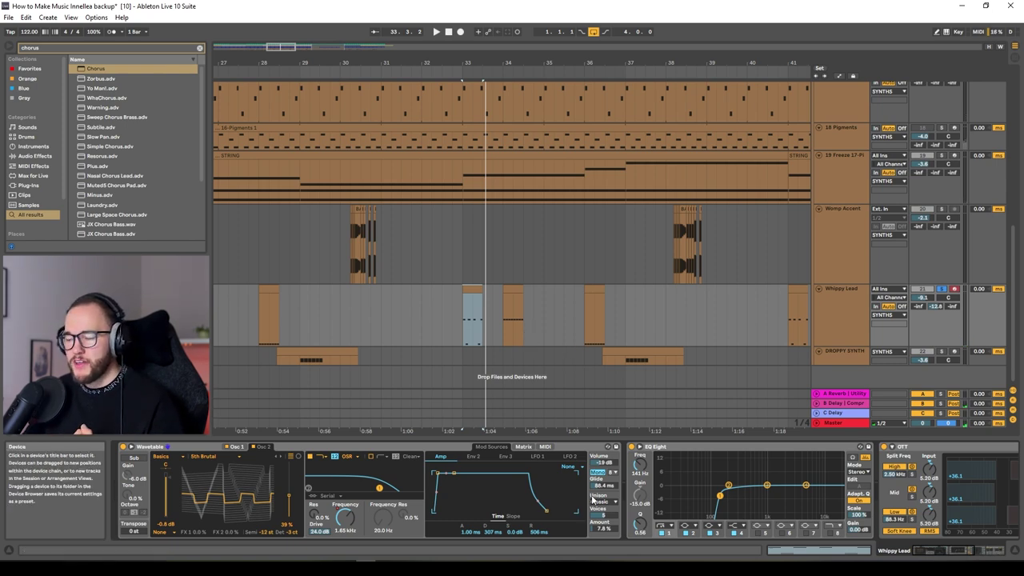
{"action": "key", "text": "space"}
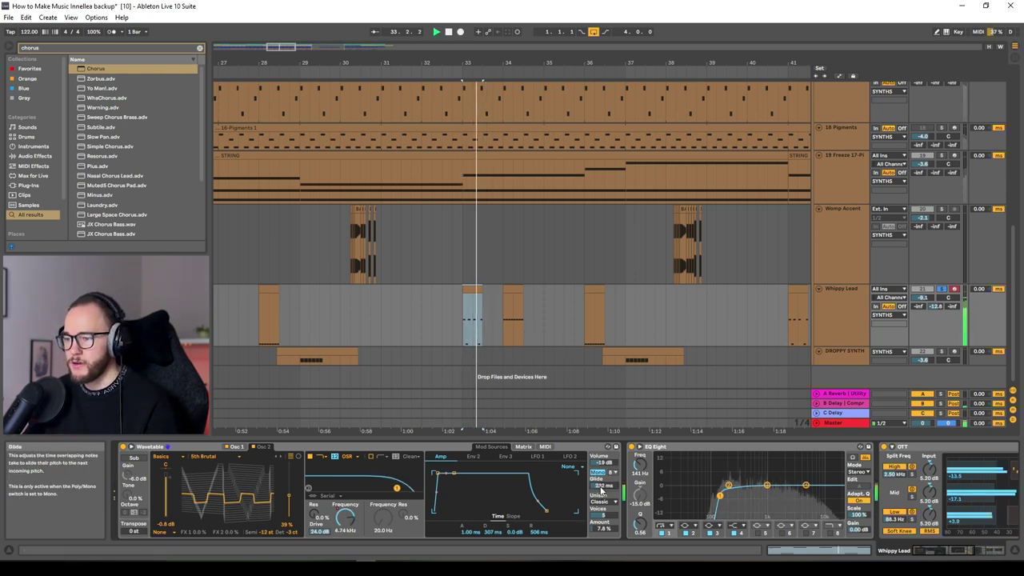
{"action": "scroll", "coordinate": [602, 489], "scroll_direction": "down", "scroll_amount": 3}
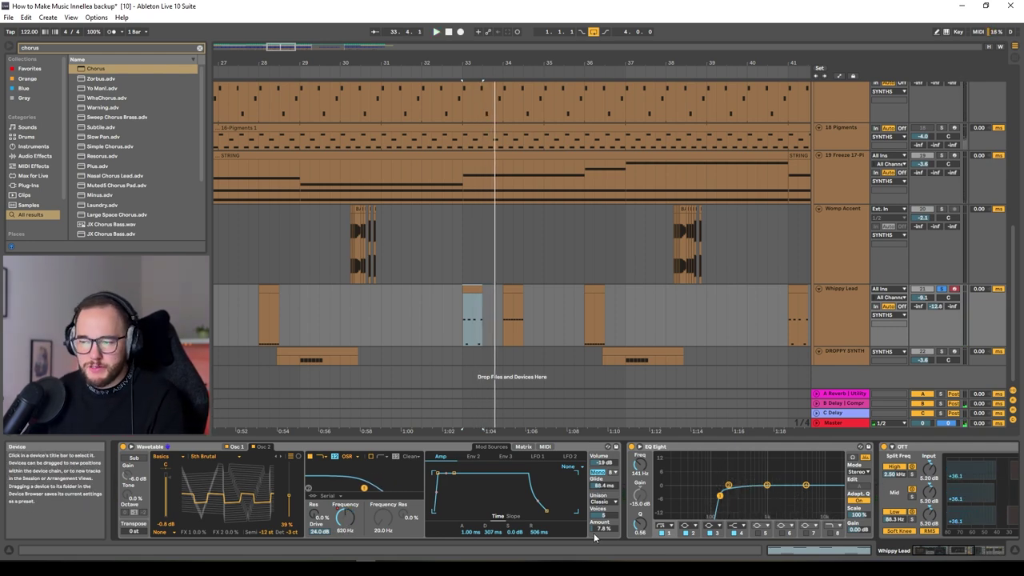
Check the modulation matrix and LFO 1 settings in the Whippy Lead's Wavetable
{"action": "left_click", "coordinate": [523, 447]}
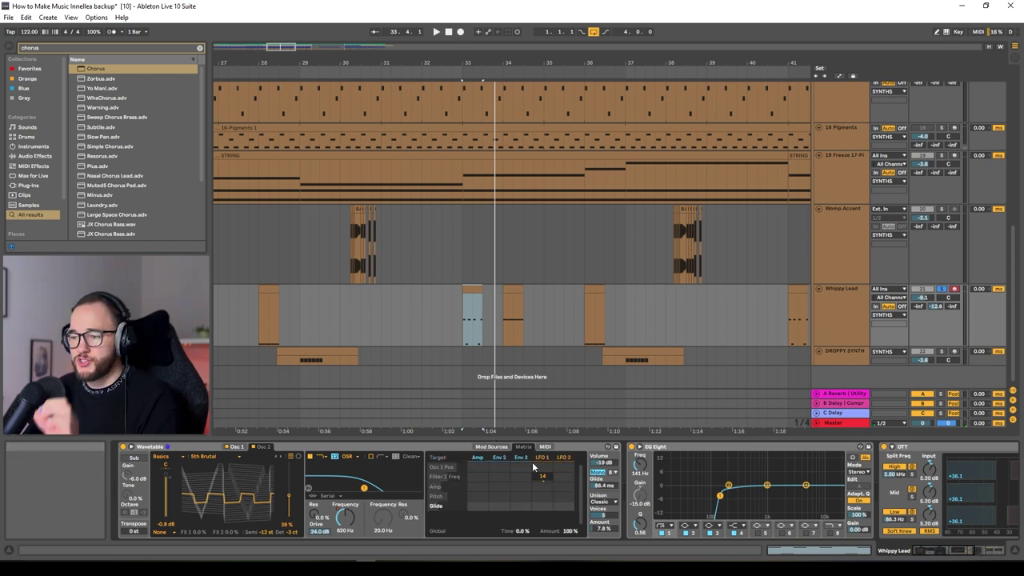
{"action": "left_click", "coordinate": [540, 458]}
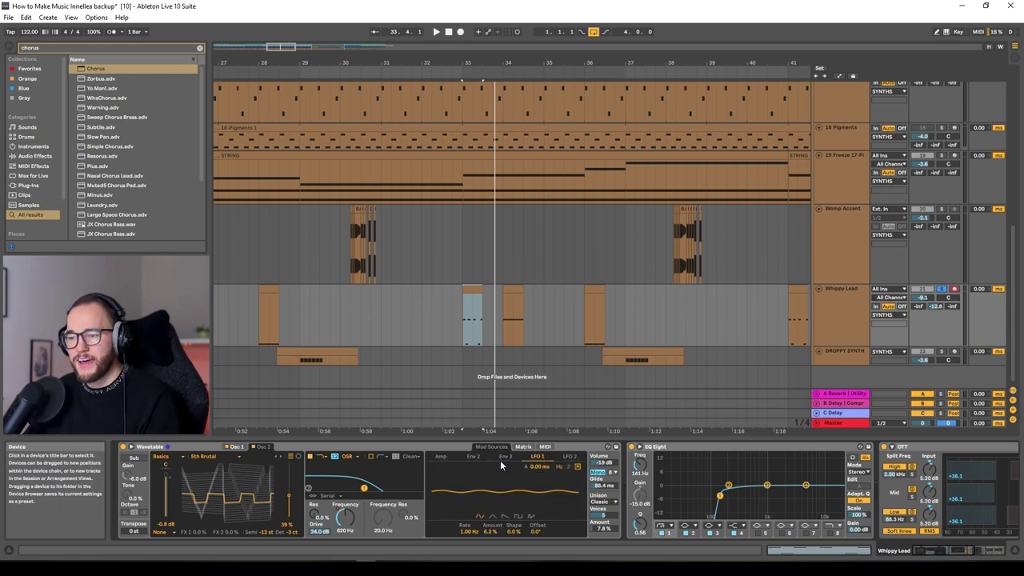
{"action": "left_click", "coordinate": [524, 446]}
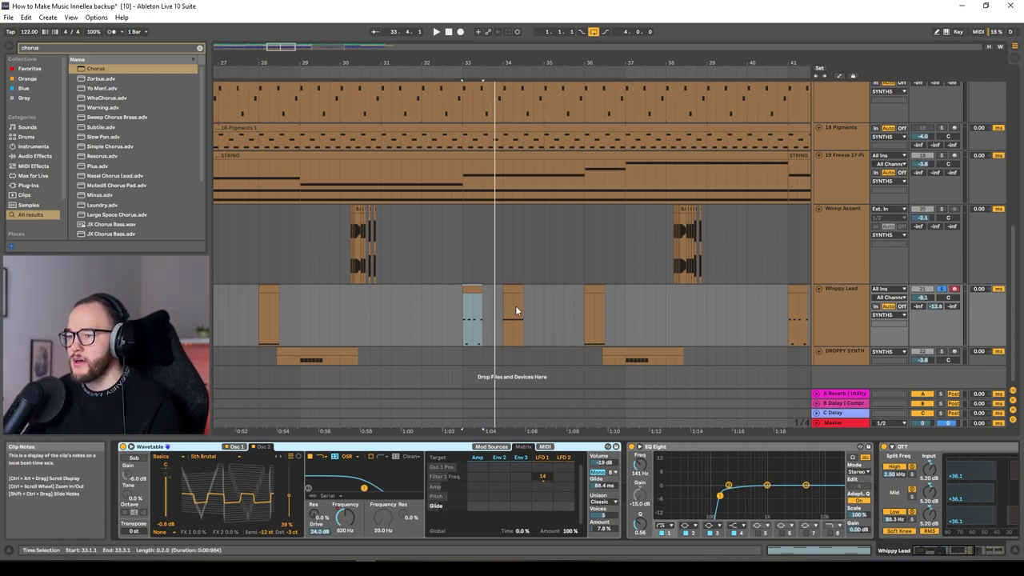
Show the Whippy Lead's Filter 1 Frequency automation around bars 33 to 36 and play it from 33.1.1
{"action": "key", "text": "a"}
{"action": "key", "text": "minus"}
{"action": "key", "text": "plus"}
{"action": "key", "text": "plus"}
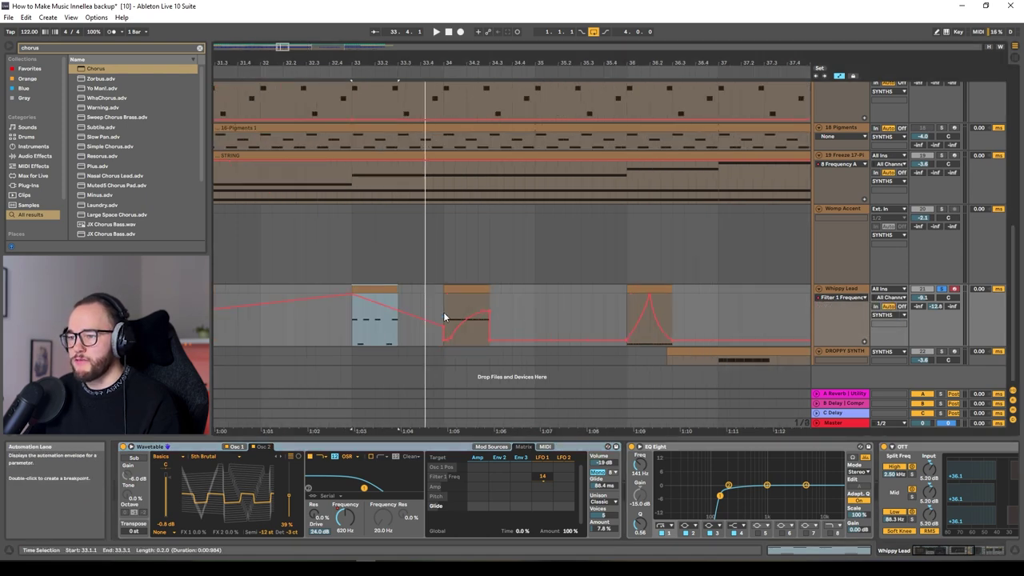
{"action": "left_click", "coordinate": [350, 313]}
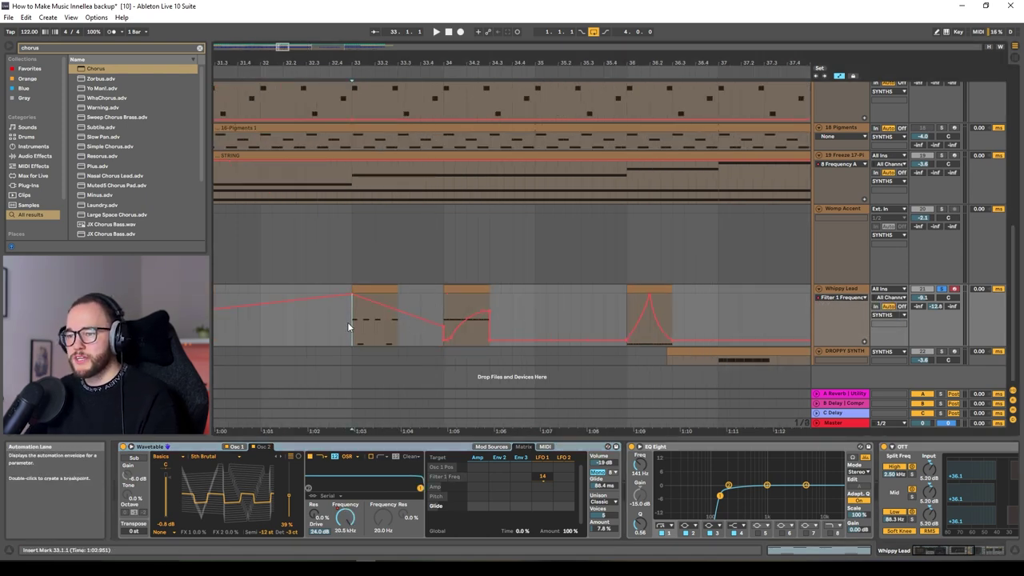
{"action": "key", "text": "space"}
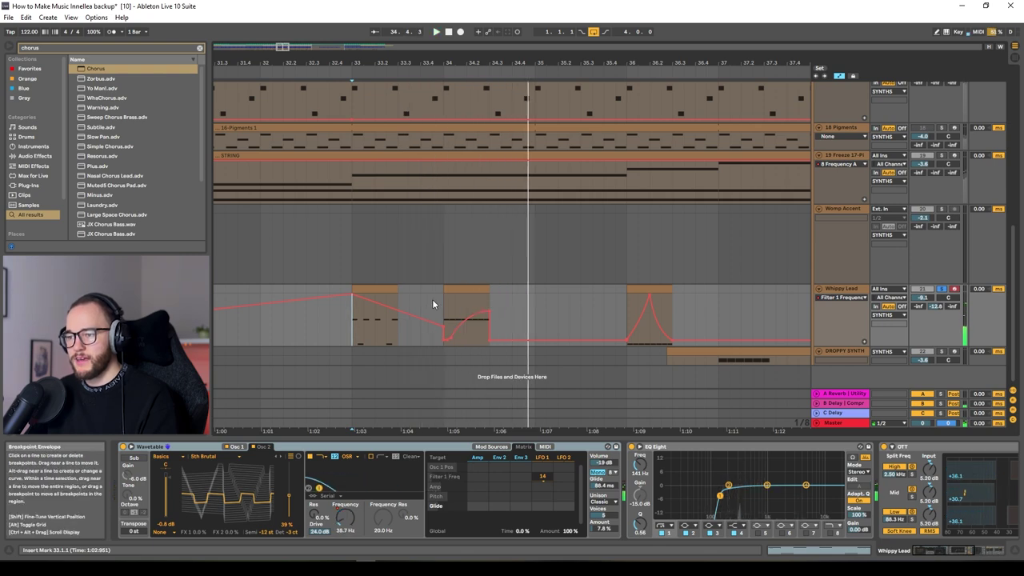
Examine the Whippy Lead's Osc 1 Transpose automation in the alternative drop and play it from 74.1.1
{"action": "scroll", "coordinate": [468, 348], "scroll_direction": "right", "scroll_amount": 15}
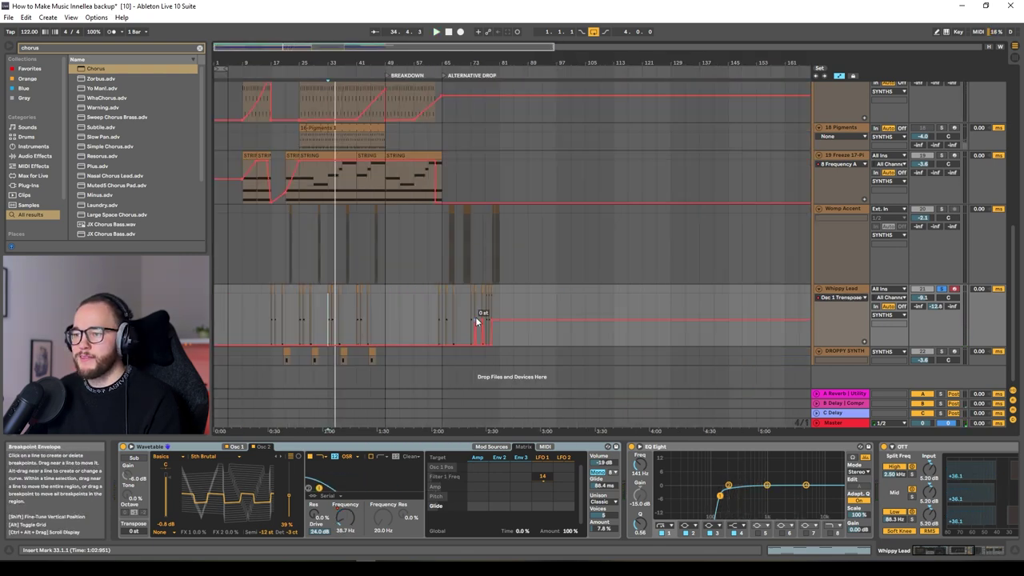
{"action": "scroll", "coordinate": [437, 324], "scroll_direction": "up", "scroll_amount": 4}
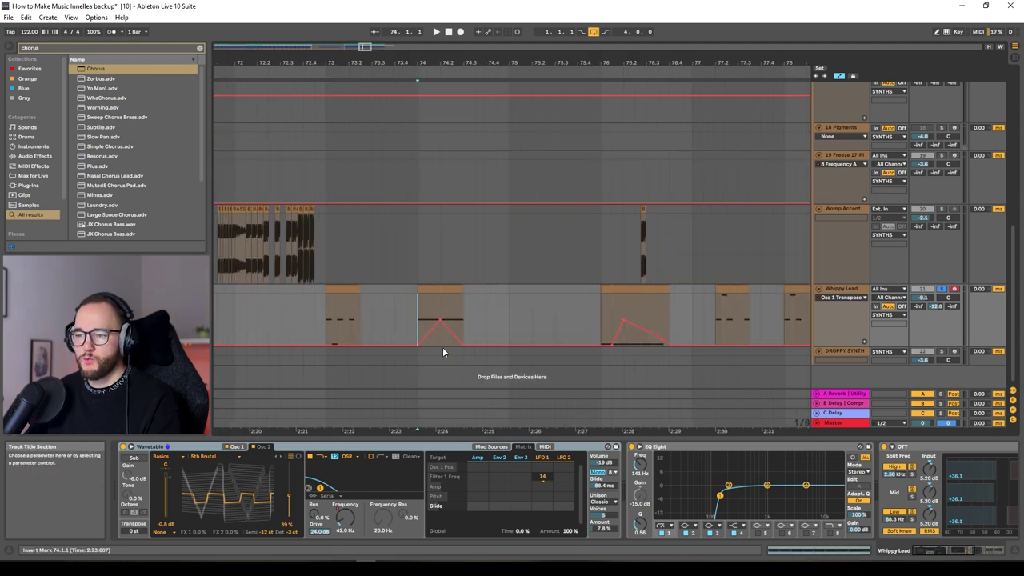
{"action": "key", "text": "ctrl+z"}
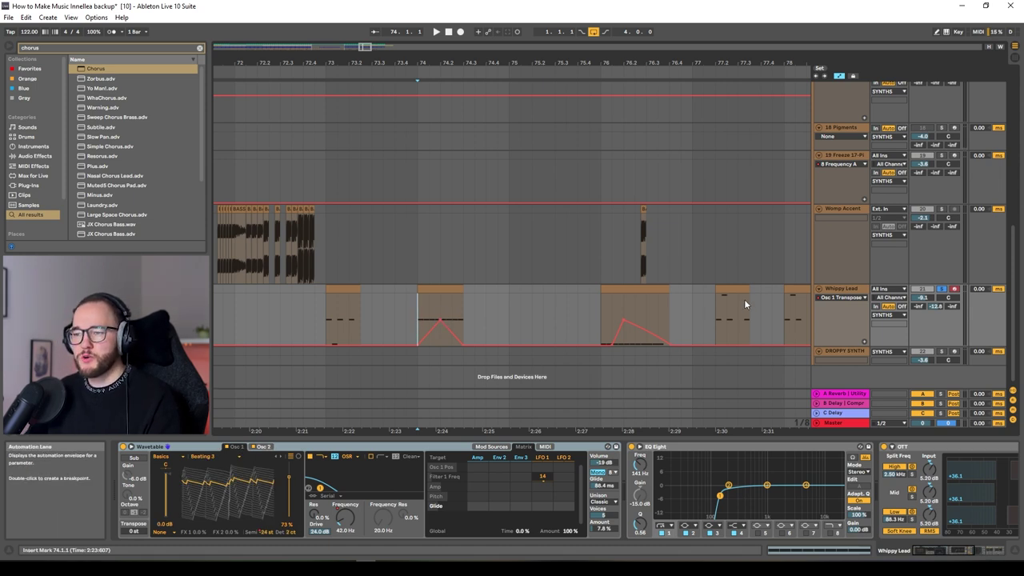
{"action": "key", "text": "space"}
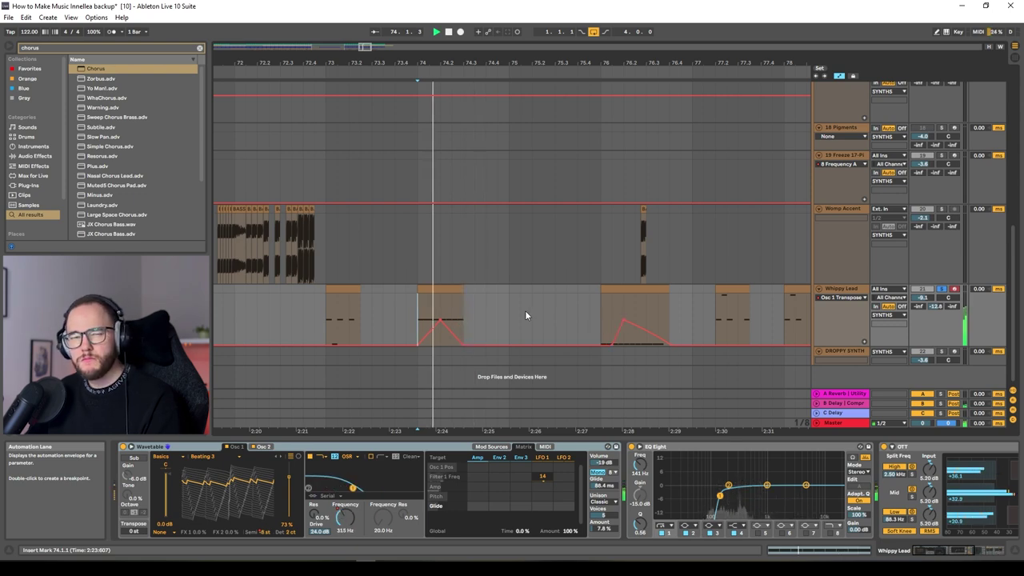
Enlarge the DROPPY SYNTH track and play it from 21.1.1
{"action": "scroll", "coordinate": [544, 307], "scroll_direction": "down", "scroll_amount": 6}
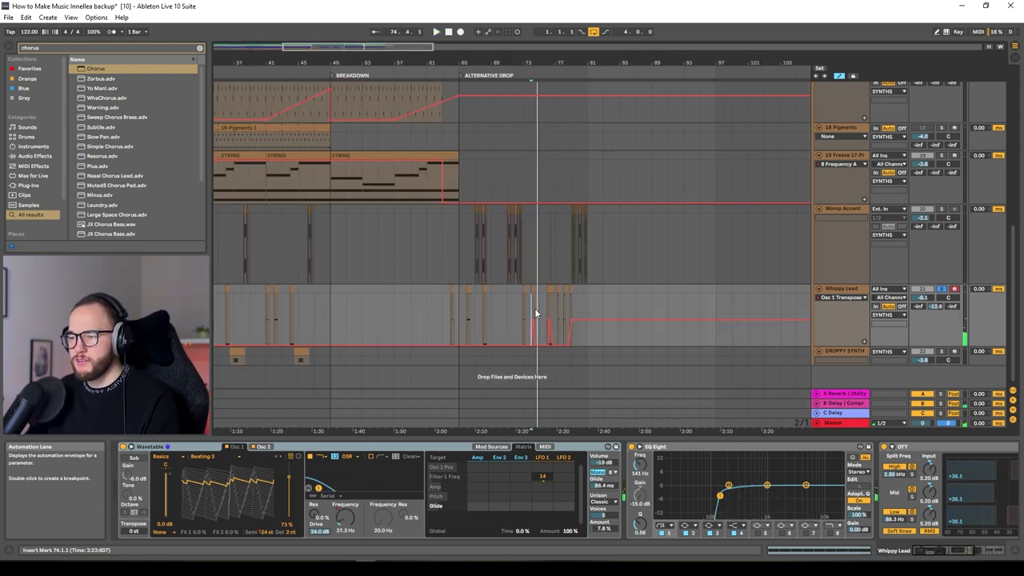
{"action": "scroll", "coordinate": [528, 310], "scroll_direction": "left", "scroll_amount": 5}
{"action": "left_click", "coordinate": [821, 360]}
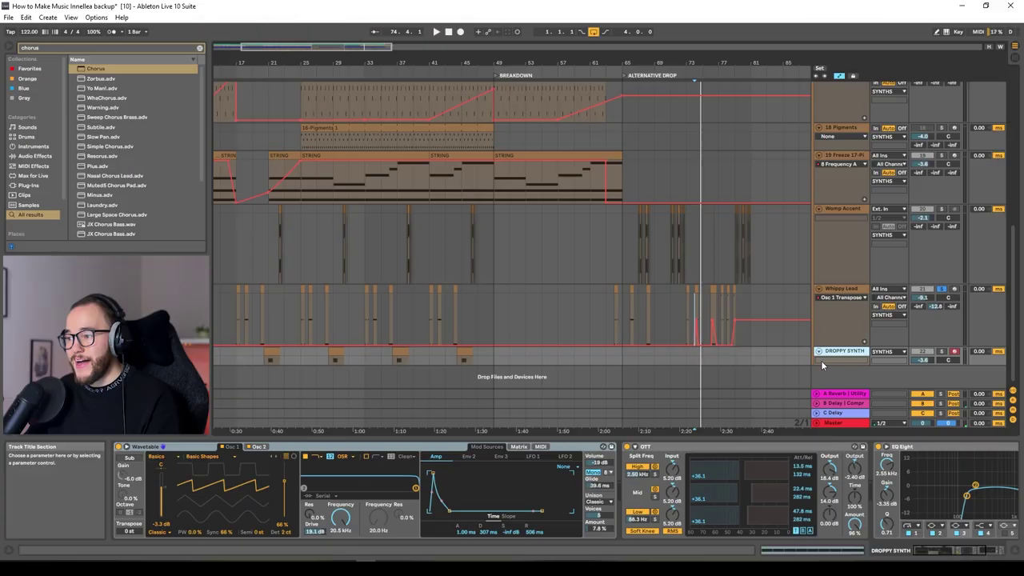
{"action": "left_click_drag", "start_coordinate": [819, 363], "coordinate": [820, 381]}
{"action": "scroll", "coordinate": [376, 360], "scroll_direction": "up", "scroll_amount": 5}
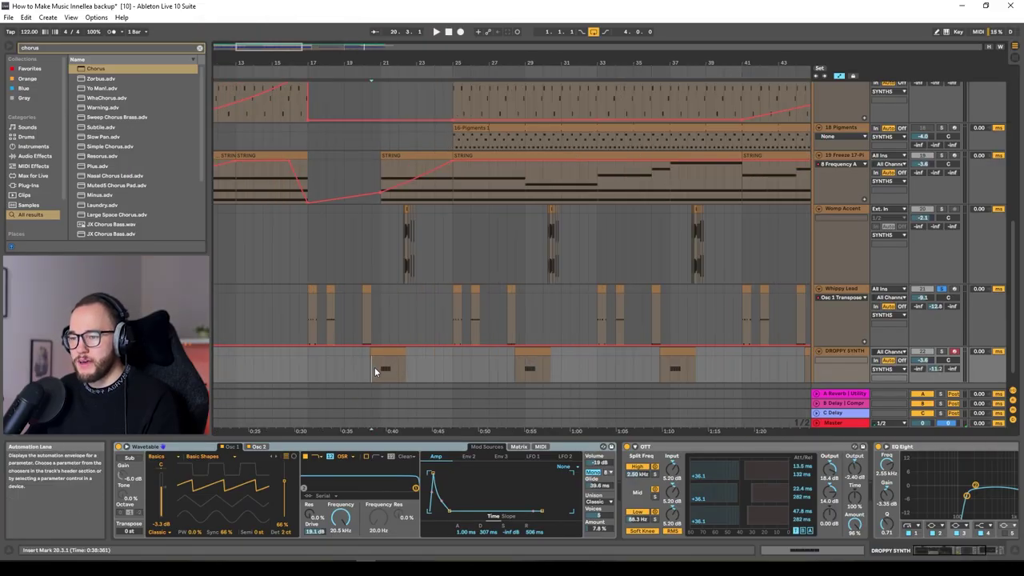
{"action": "left_click", "coordinate": [379, 378]}
{"action": "key", "text": "space"}
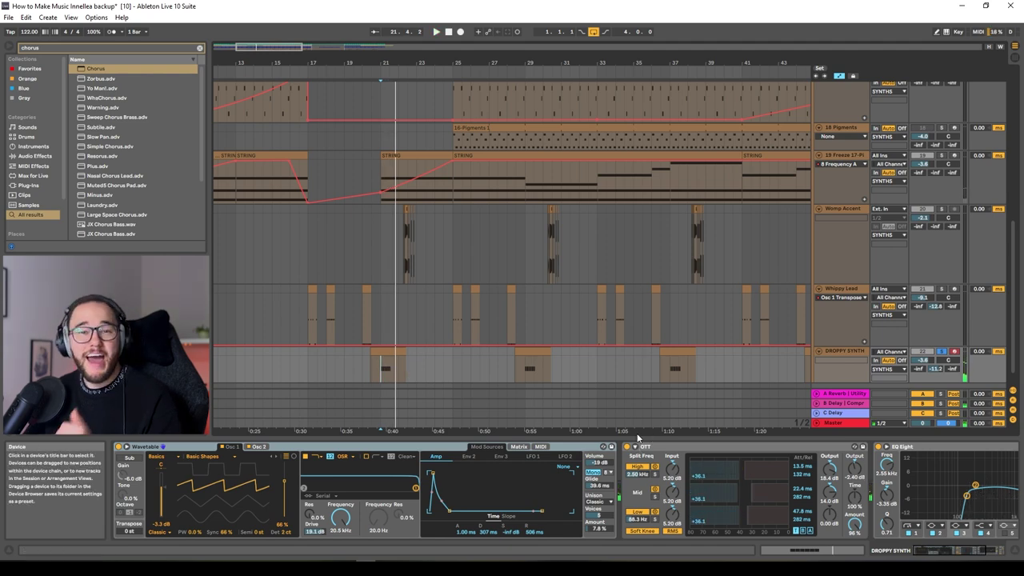
Fold the DROPPY SYNTH's EQ Eight and replay the synth with OTT switched off to check its Wavetable amp envelope
{"action": "double_click", "coordinate": [904, 447]}
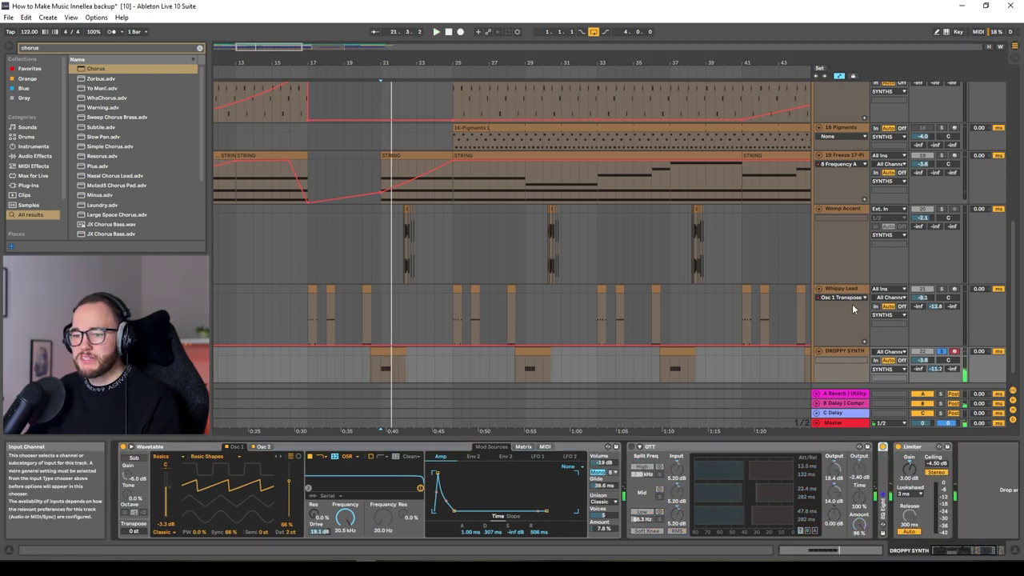
{"action": "left_click", "coordinate": [848, 289]}
{"action": "left_click", "coordinate": [837, 352]}
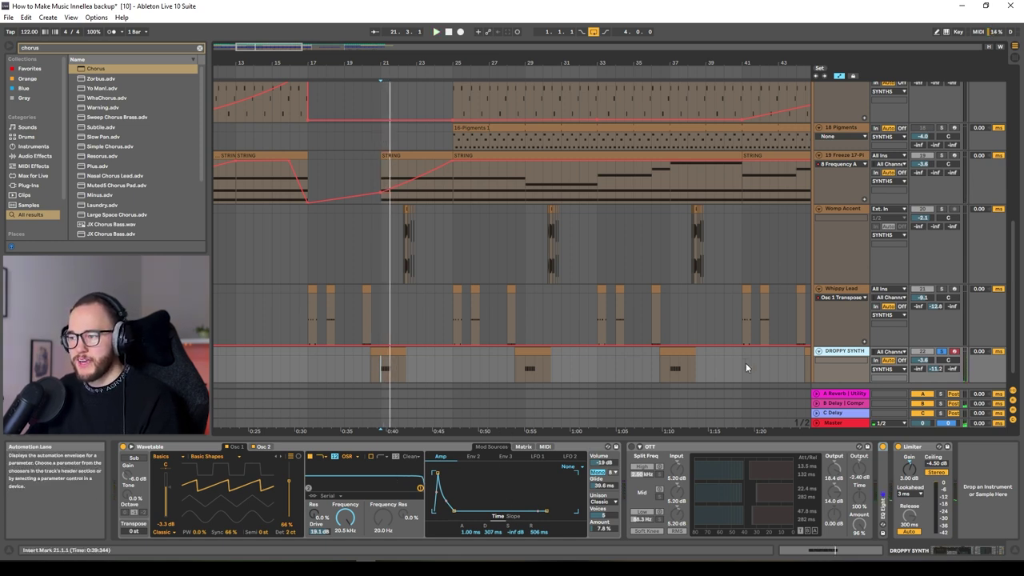
{"action": "key", "text": "space"}
{"action": "left_click_drag", "start_coordinate": [519, 535], "coordinate": [519, 504]}
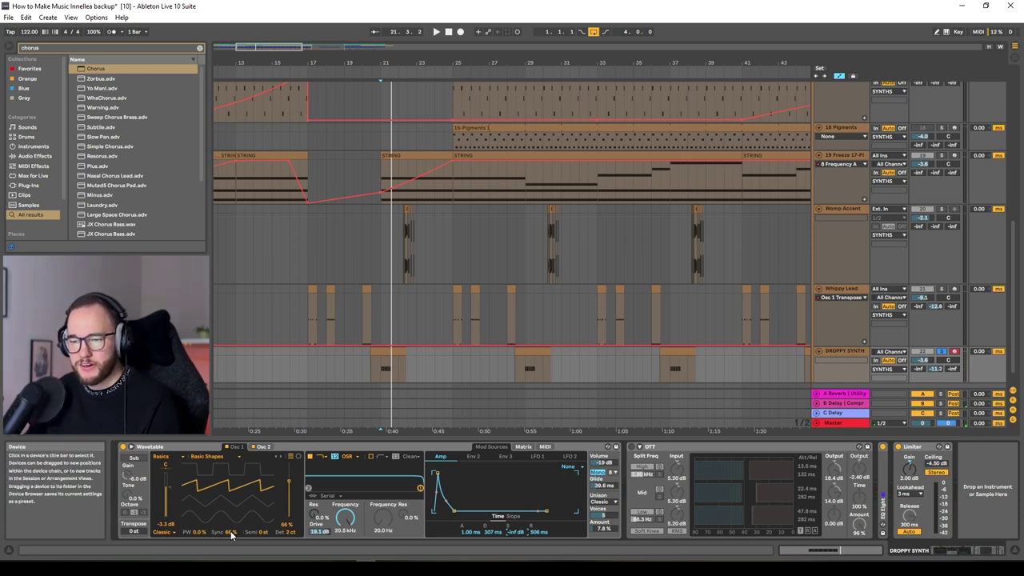
Set Osc 1 Sync to 0.0 % in the DROPPY SYNTH's Wavetable and check the oscillator effect mode choices
{"action": "left_click", "coordinate": [231, 532]}
{"action": "key", "text": "Delete"}
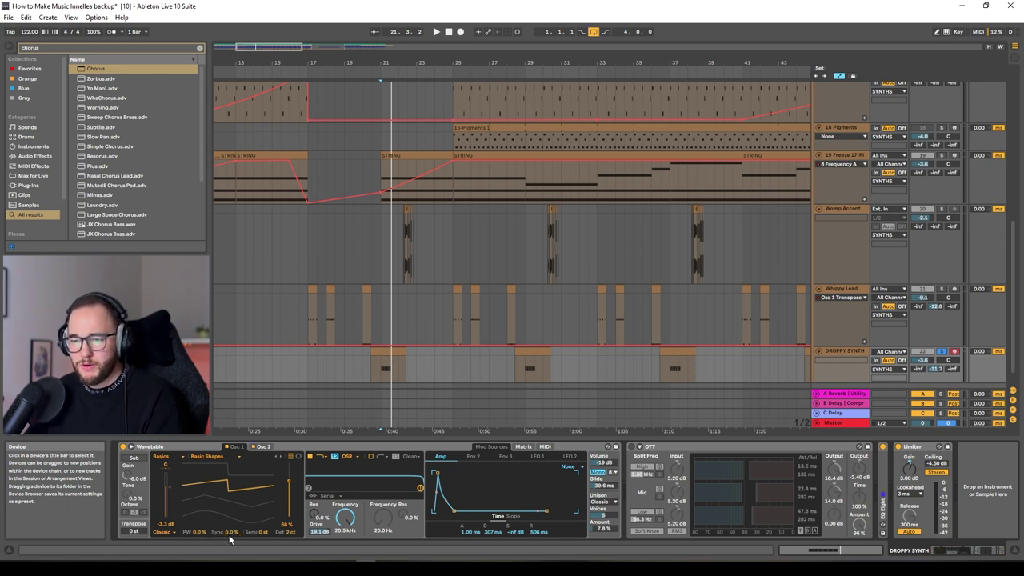
{"action": "left_click", "coordinate": [154, 531]}
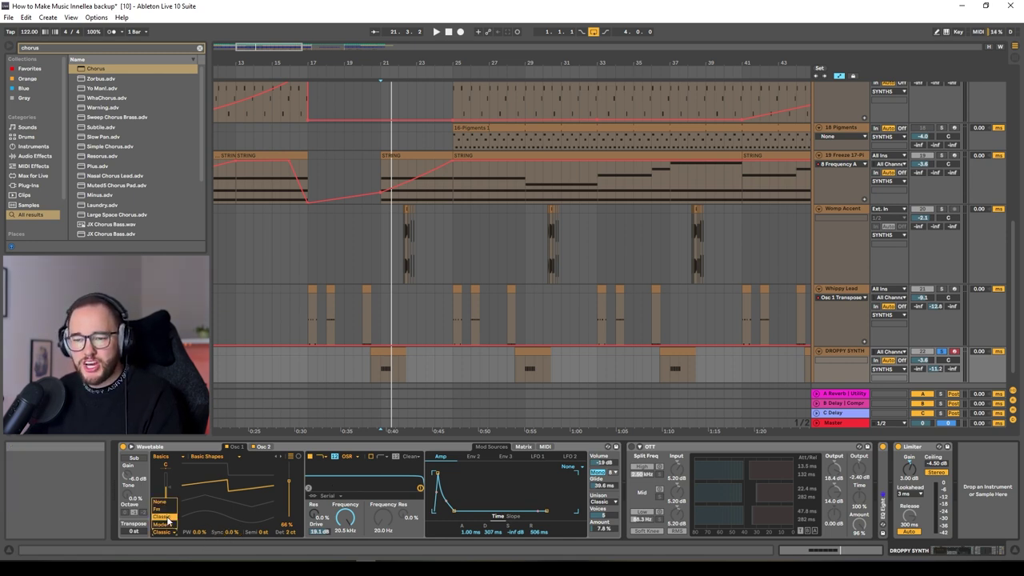
{"action": "left_click", "coordinate": [214, 544]}
Sweep Osc 1 Sync back to 0.0 %, replay the DROPPY SYNTH and undo the Sync change
{"action": "left_click_drag", "start_coordinate": [233, 533], "coordinate": [234, 504]}
{"action": "double_click", "coordinate": [231, 533]}
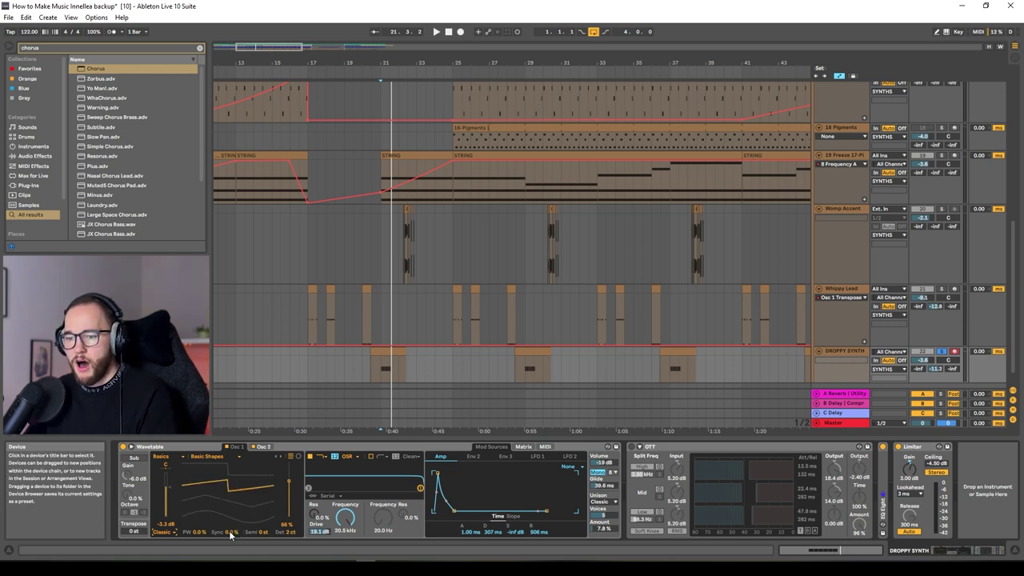
{"action": "key", "text": "space"}
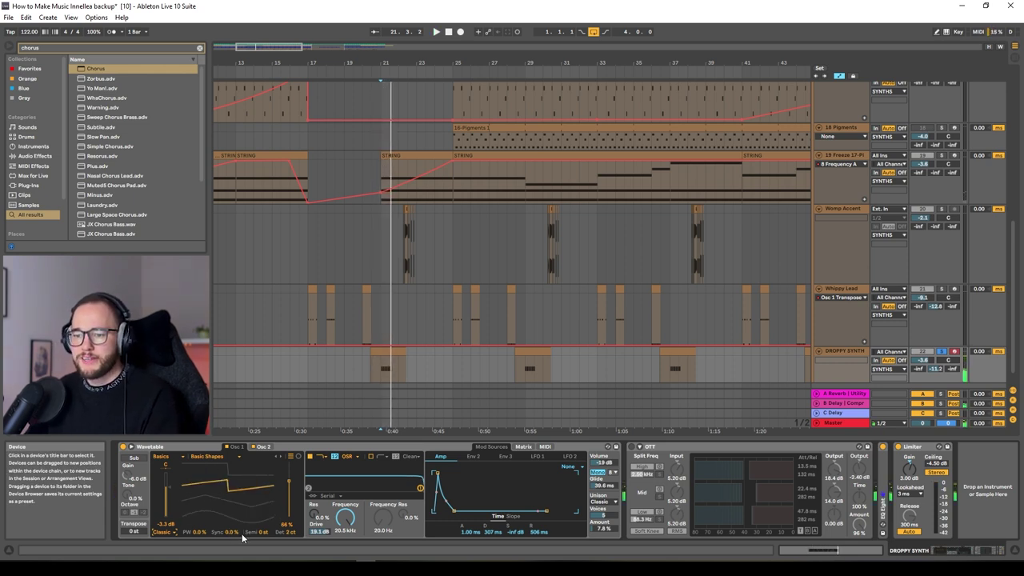
{"action": "key", "text": "ctrl+z"}
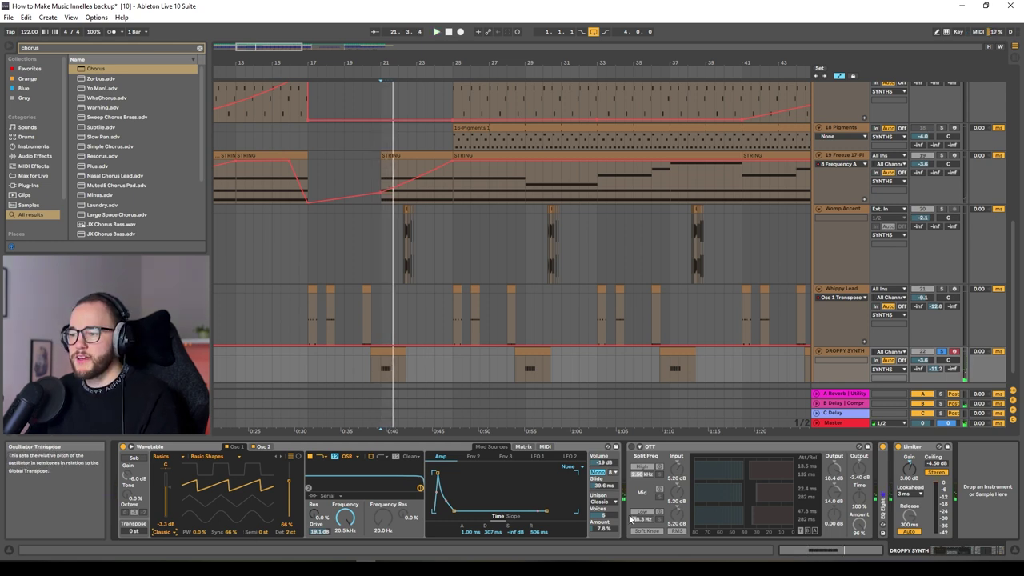
Switch on the DROPPY SYNTH's OTT and replay it, unfolding EQ Eight to view its curve
{"action": "left_click", "coordinate": [632, 446]}
{"action": "key", "text": "space"}
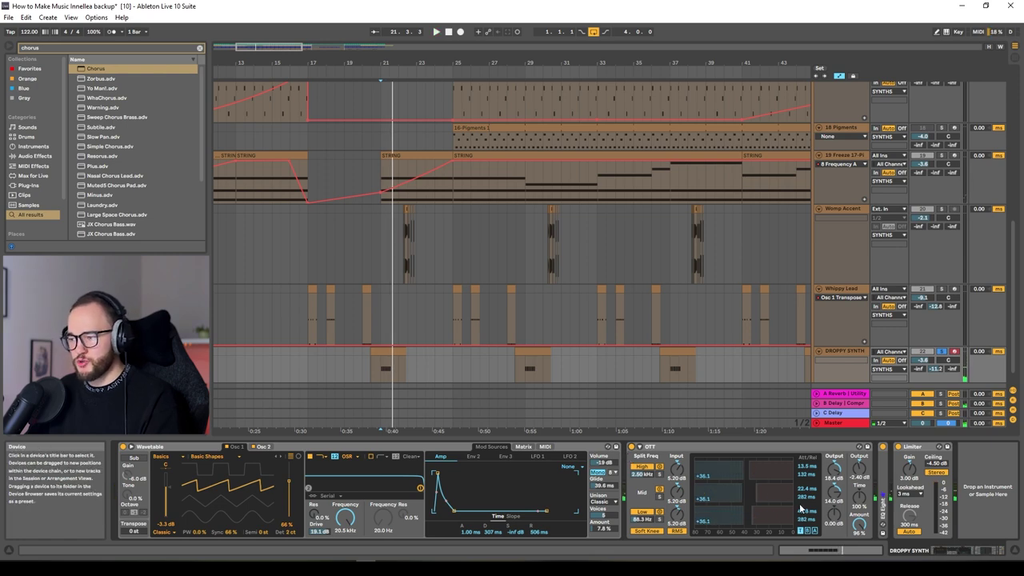
{"action": "double_click", "coordinate": [880, 476]}
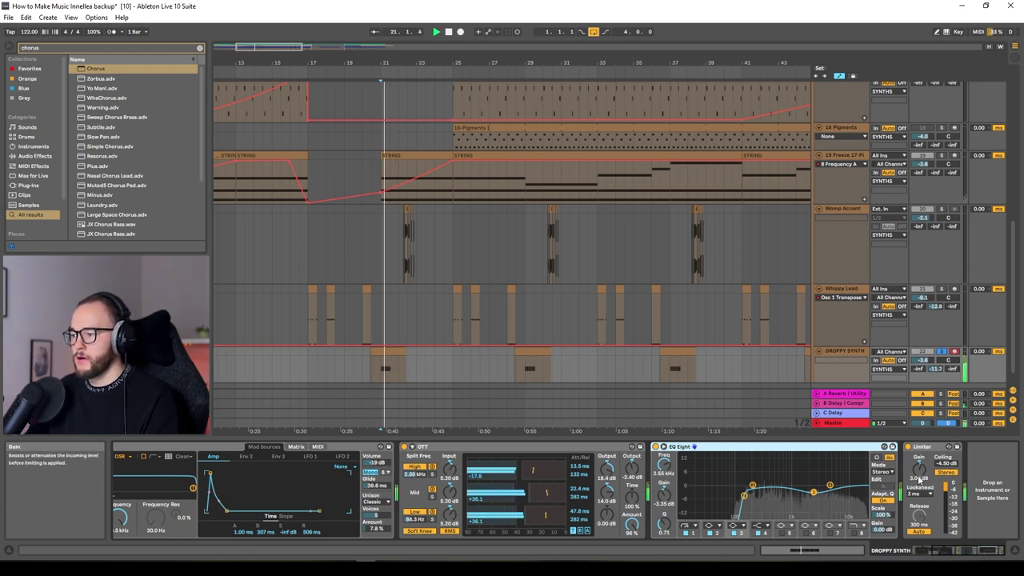
Compare the DROPPY SYNTH with its Limiter bypassed and active during playback
{"action": "left_click", "coordinate": [909, 448]}
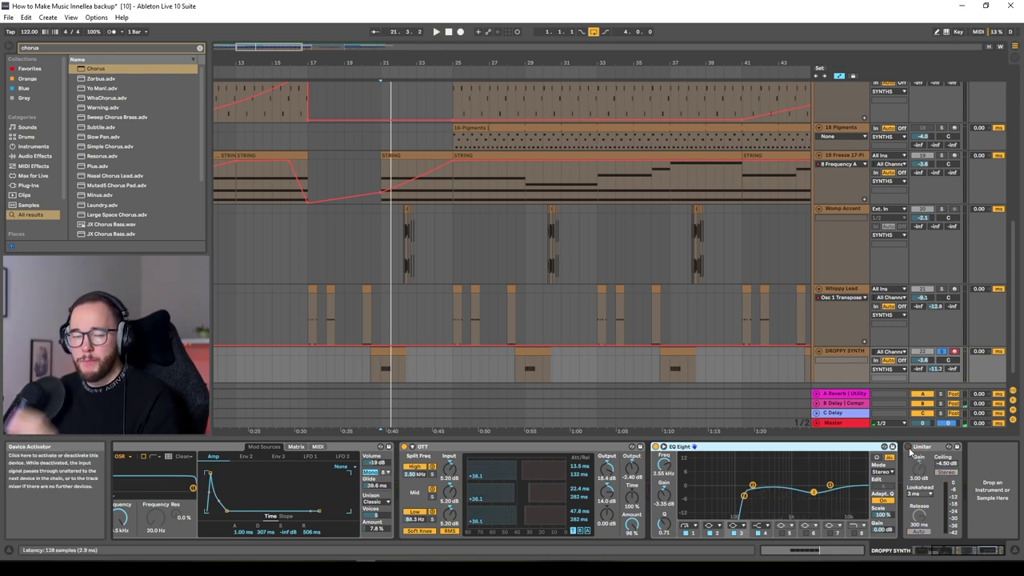
{"action": "key", "text": "space"}
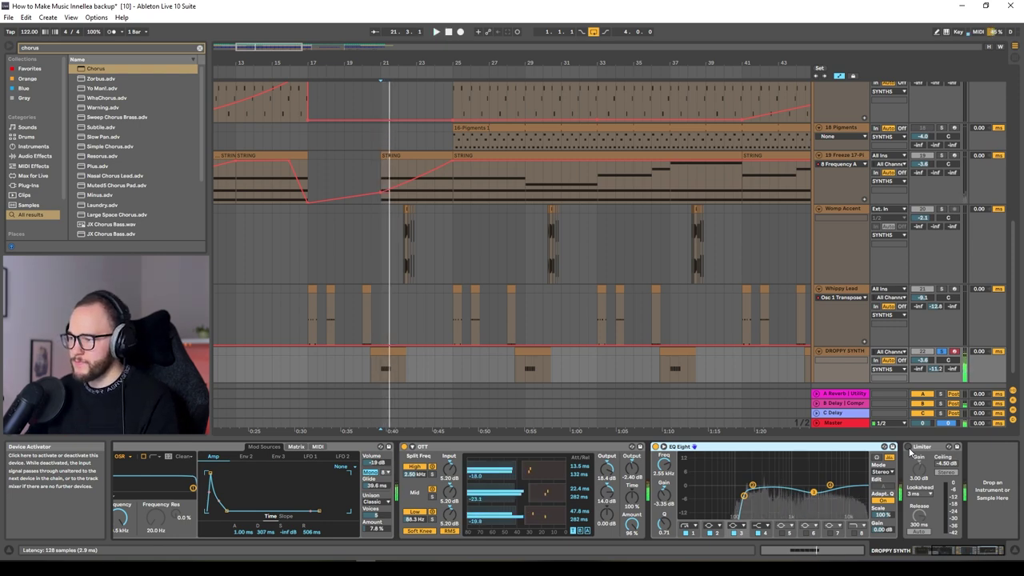
{"action": "left_click", "coordinate": [909, 447]}
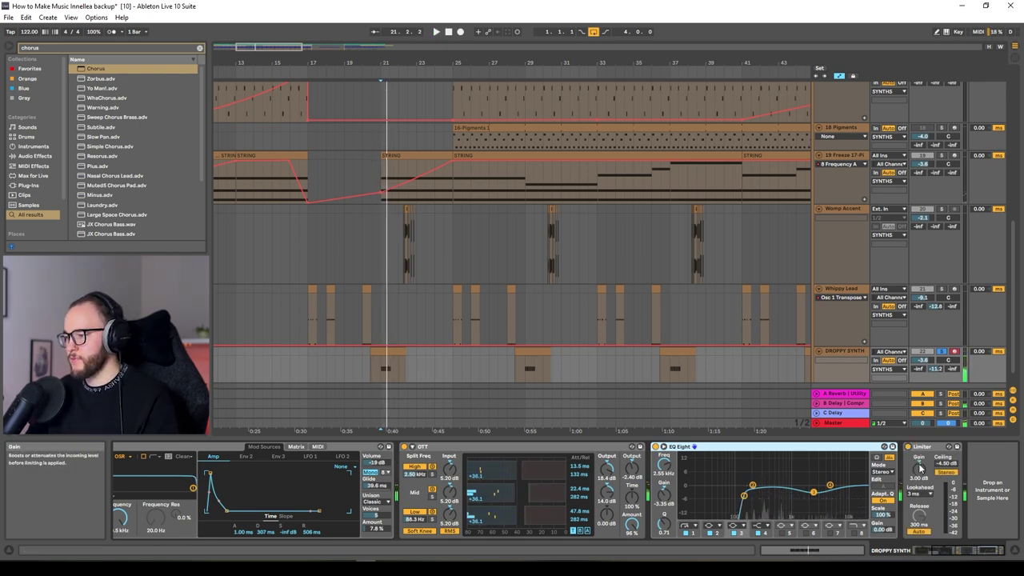
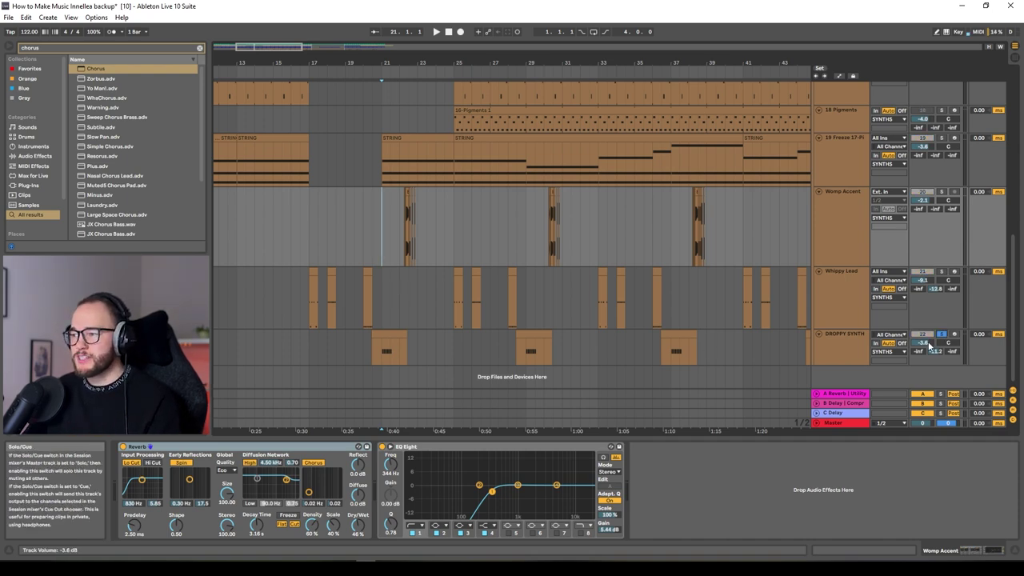
Open the DROPPY SYNTH clip around bar 21 in the note editor and play it
{"action": "key", "text": "space"}
{"action": "double_click", "coordinate": [400, 336]}
{"action": "key", "text": "space"}
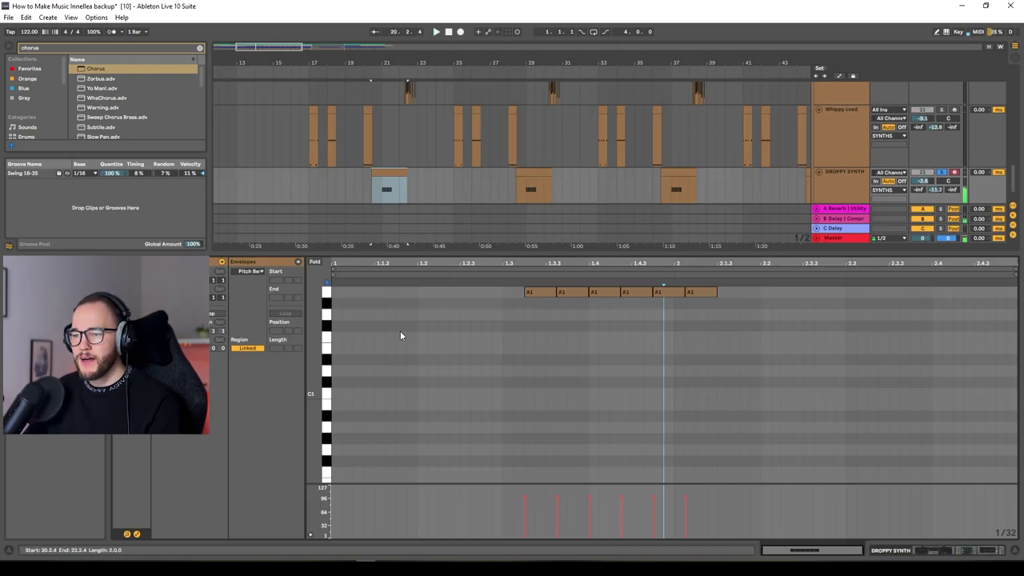
Set the note editor to a fixed 1/16 grid and examine the spacing of the DROPPY SYNTH's A1 notes
{"action": "scroll", "coordinate": [532, 312], "scroll_direction": "up", "scroll_amount": 3, "text": "ctrl"}
{"action": "scroll", "coordinate": [529, 312], "scroll_direction": "down", "scroll_amount": 3, "text": "ctrl"}
{"action": "right_click", "coordinate": [548, 330]}
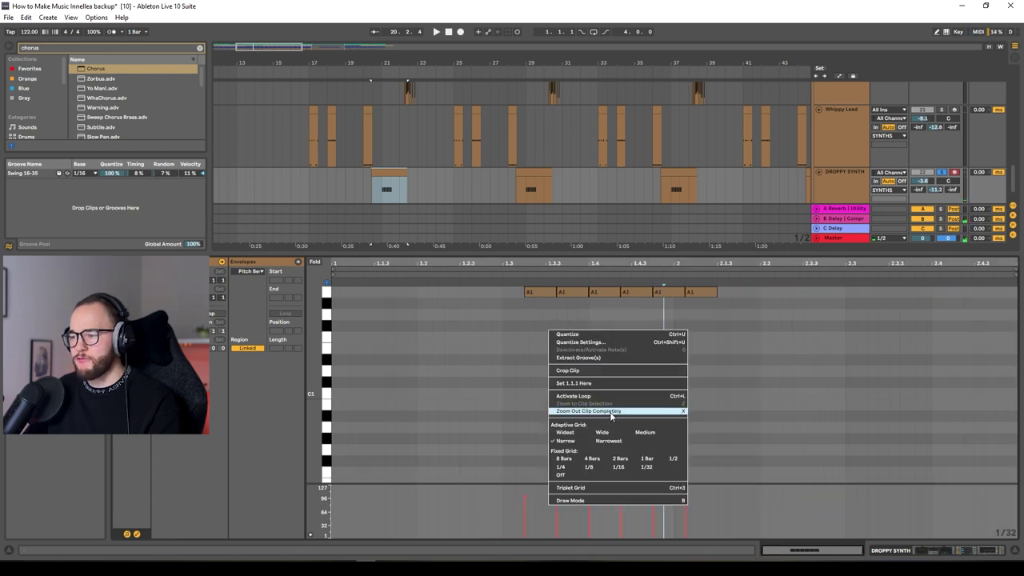
{"action": "left_click", "coordinate": [615, 471]}
{"action": "scroll", "coordinate": [522, 315], "scroll_direction": "up", "scroll_amount": 3, "text": "ctrl"}
{"action": "scroll", "coordinate": [544, 318], "scroll_direction": "down", "scroll_amount": 3, "text": "ctrl"}
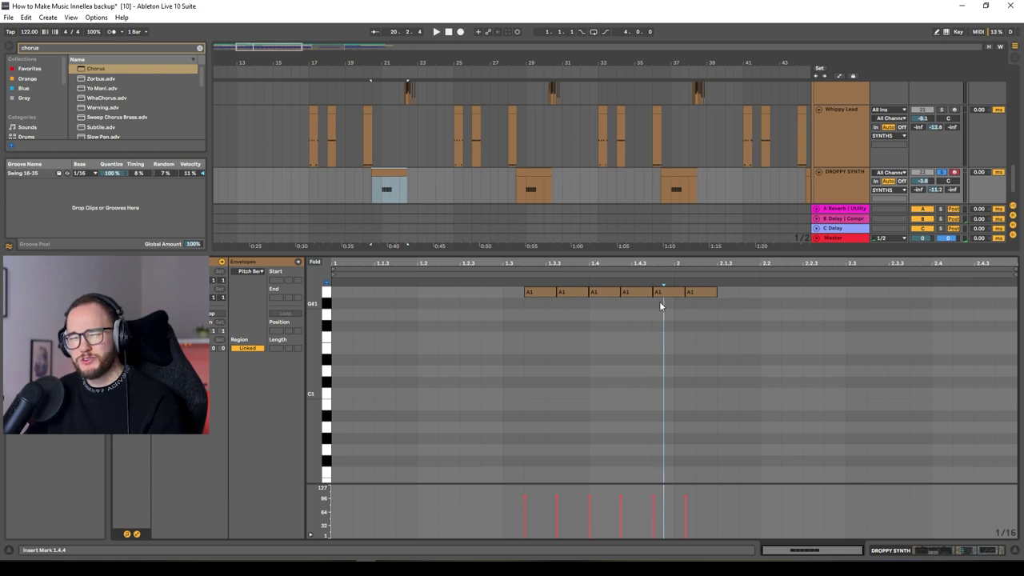
Replay the DROPPY SYNTH phrase around bar 21 and select its clip
{"action": "key", "text": "space"}
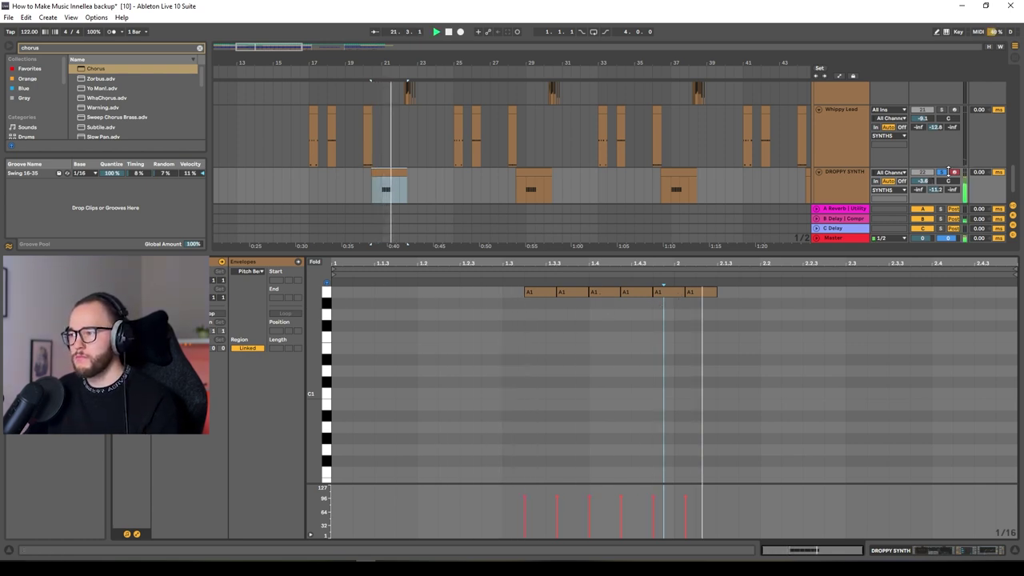
{"action": "key", "text": "space"}
{"action": "left_click", "coordinate": [391, 187]}
Examine the chopped Womp Accent slices around bar 22 up close and play them twice from 22.2.1
{"action": "scroll", "coordinate": [665, 143], "scroll_direction": "down", "scroll_amount": 5}
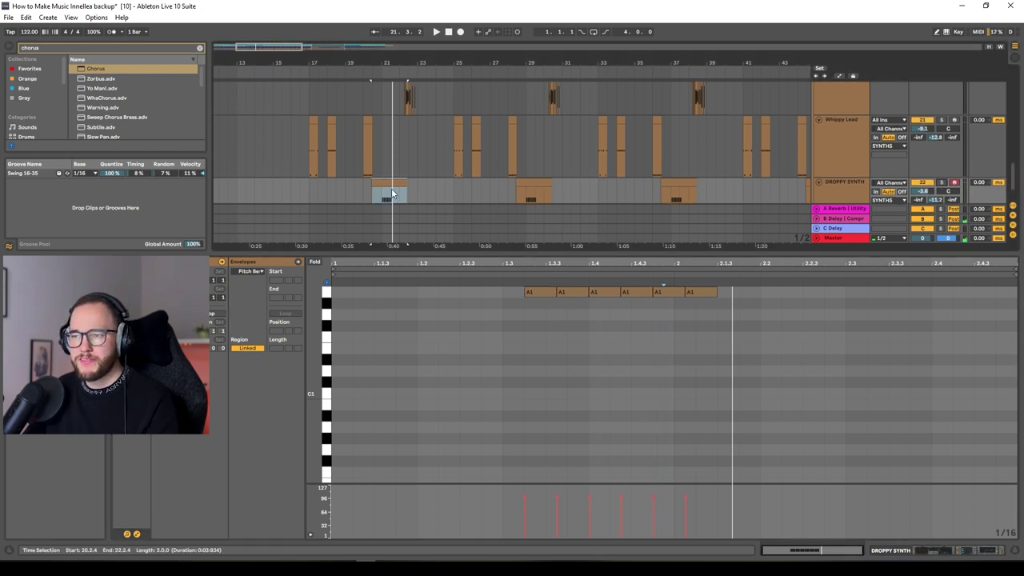
{"action": "scroll", "coordinate": [458, 153], "scroll_direction": "up", "scroll_amount": 3, "text": "ctrl"}
{"action": "left_click", "coordinate": [459, 154]}
{"action": "scroll", "coordinate": [461, 157], "scroll_direction": "up", "scroll_amount": 2, "text": "ctrl"}
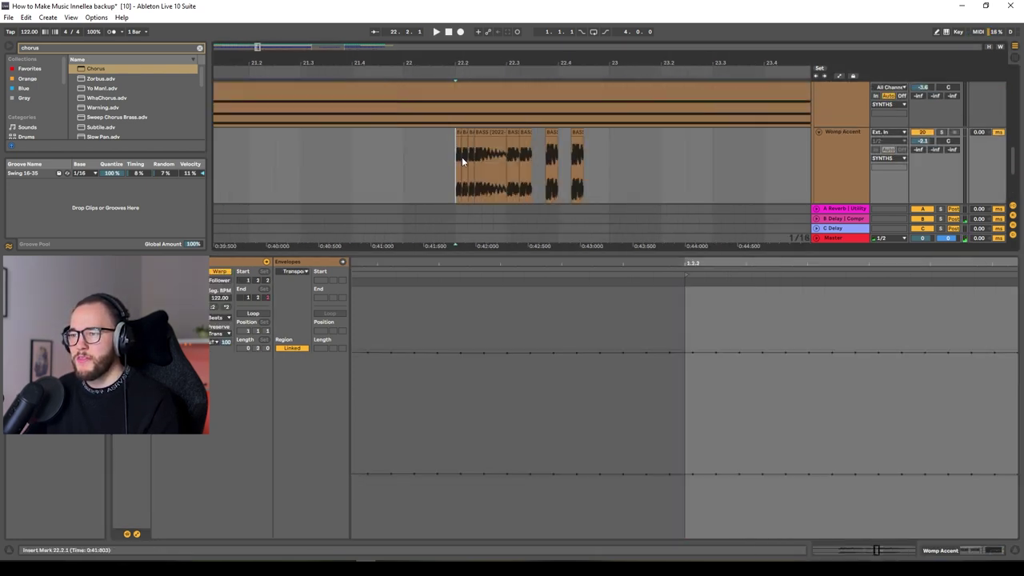
{"action": "key", "text": "space"}
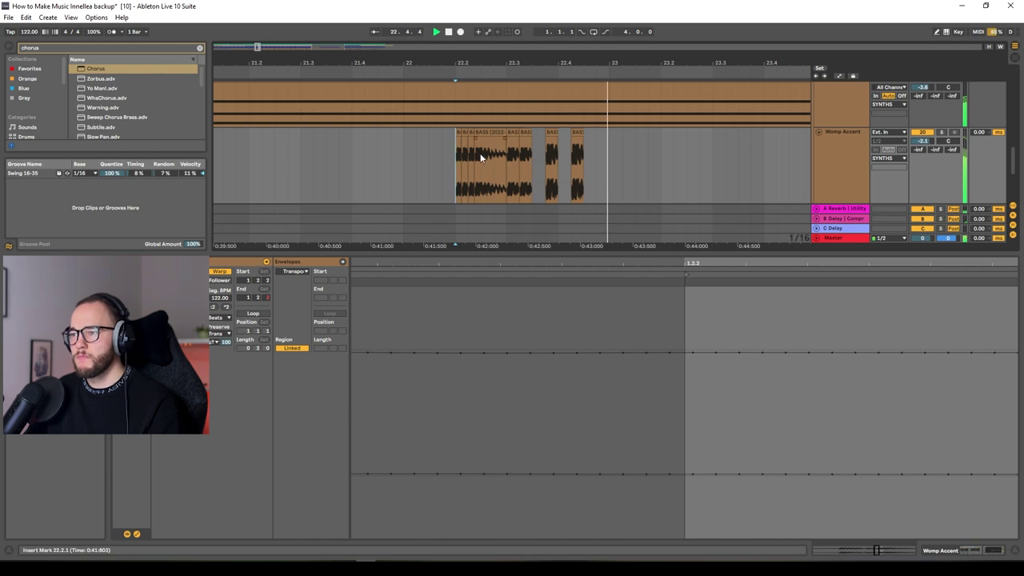
{"action": "key", "text": "space"}
{"action": "key", "text": "space"}
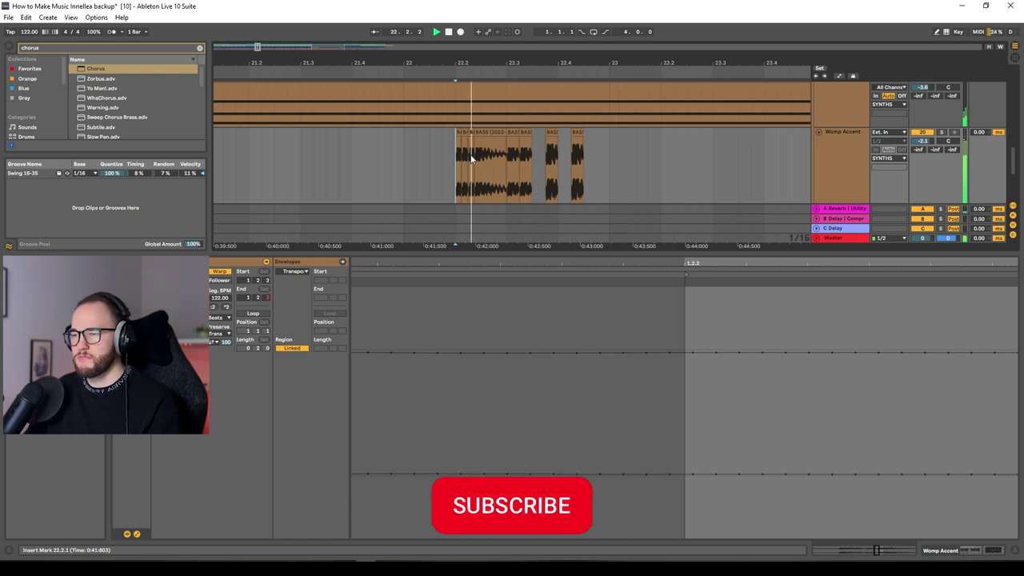
{"action": "key", "text": "space"}
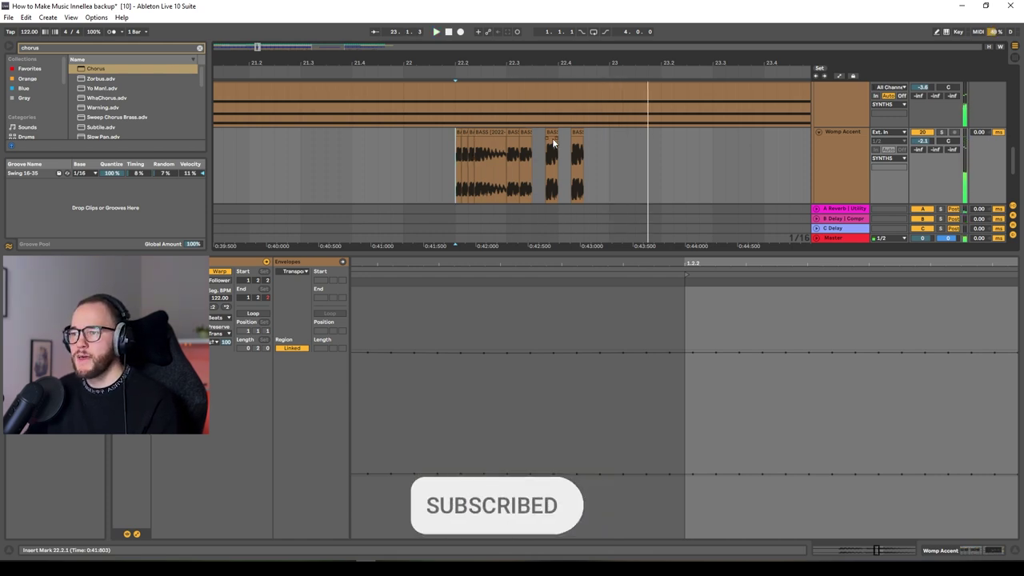
Try spreading three Womp Accent slices apart around bar 22 and play the altered rhythm from 21.4.4
{"action": "left_click_drag", "start_coordinate": [583, 141], "coordinate": [622, 141]}
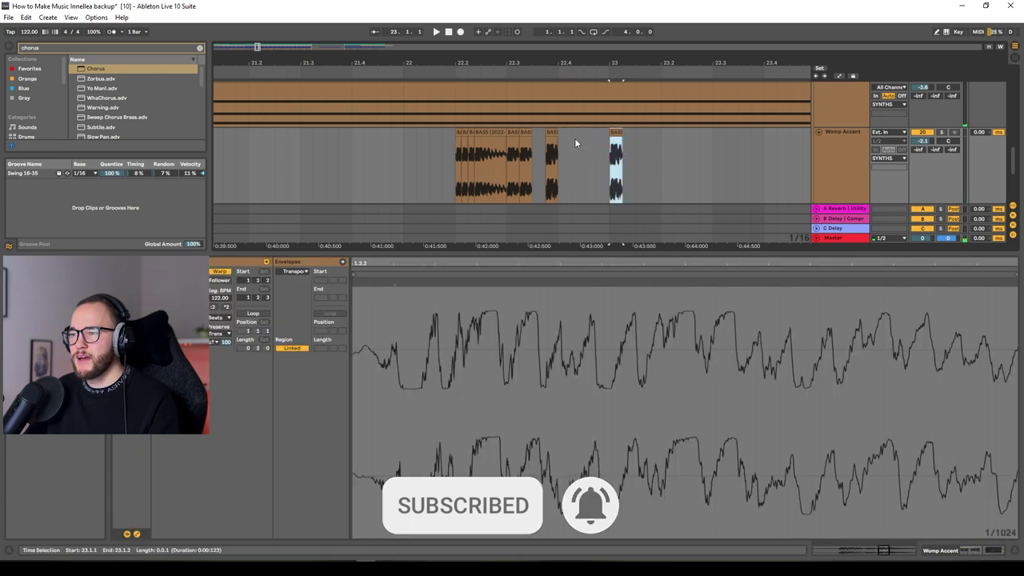
{"action": "left_click_drag", "start_coordinate": [525, 132], "coordinate": [538, 132]}
{"action": "left_click_drag", "start_coordinate": [464, 132], "coordinate": [429, 133]}
{"action": "left_click", "coordinate": [391, 146]}
{"action": "key", "text": "space"}
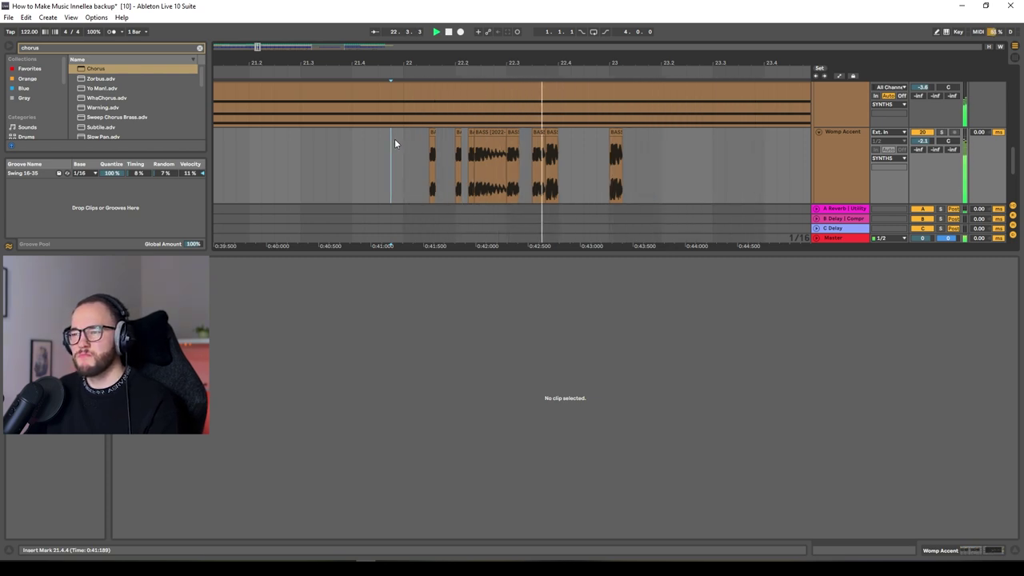
Undo the Womp Accent slice moves and replay the original pattern from 22.2.1
{"action": "key", "text": "ctrl+z"}
{"action": "key", "text": "ctrl+z"}
{"action": "key", "text": "ctrl+z"}
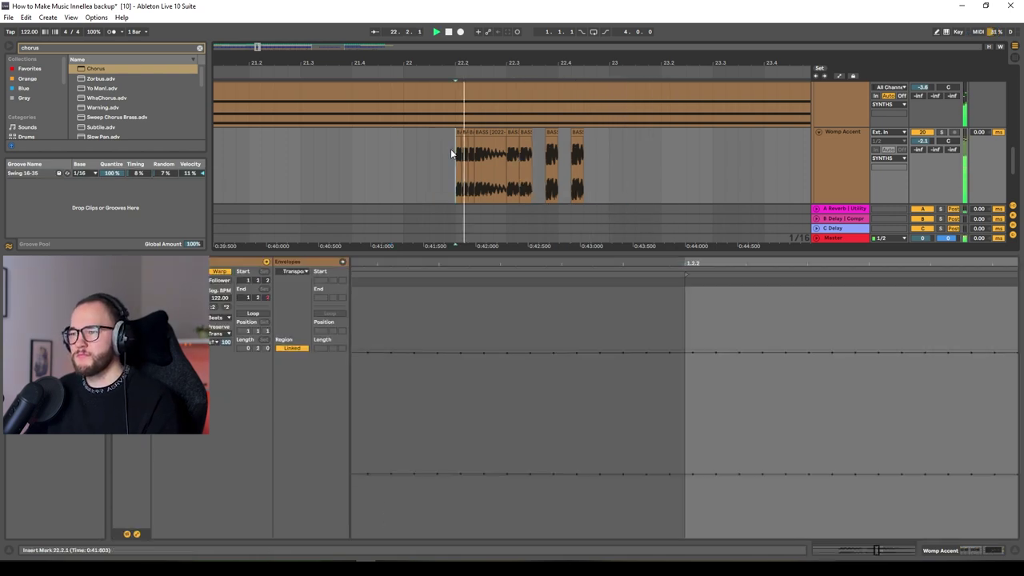
{"action": "left_click", "coordinate": [450, 149]}
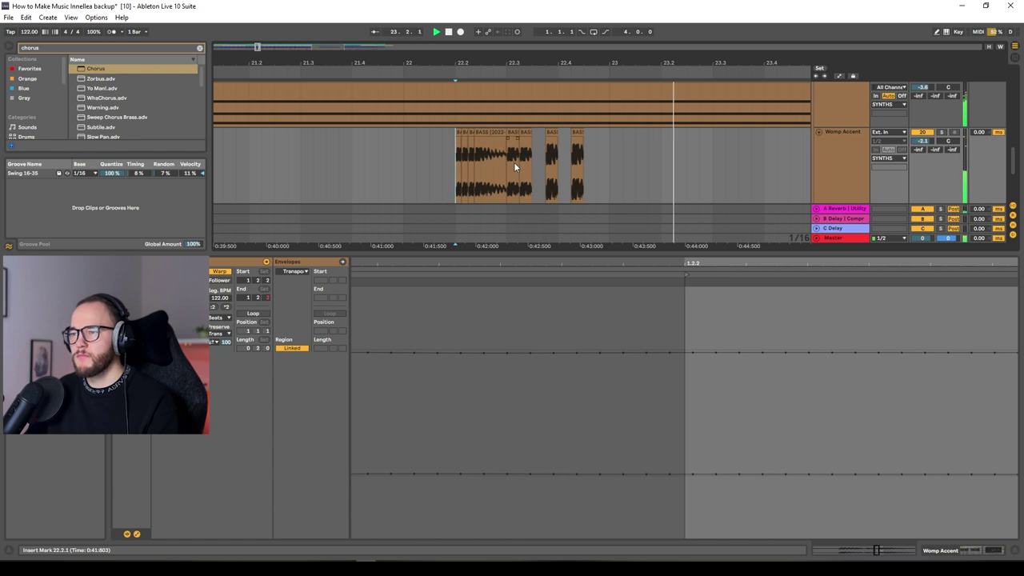
{"action": "key", "text": "space"}
Enlarge the arrangement area over the clip view and play the track from bar 21
{"action": "key", "text": "x"}
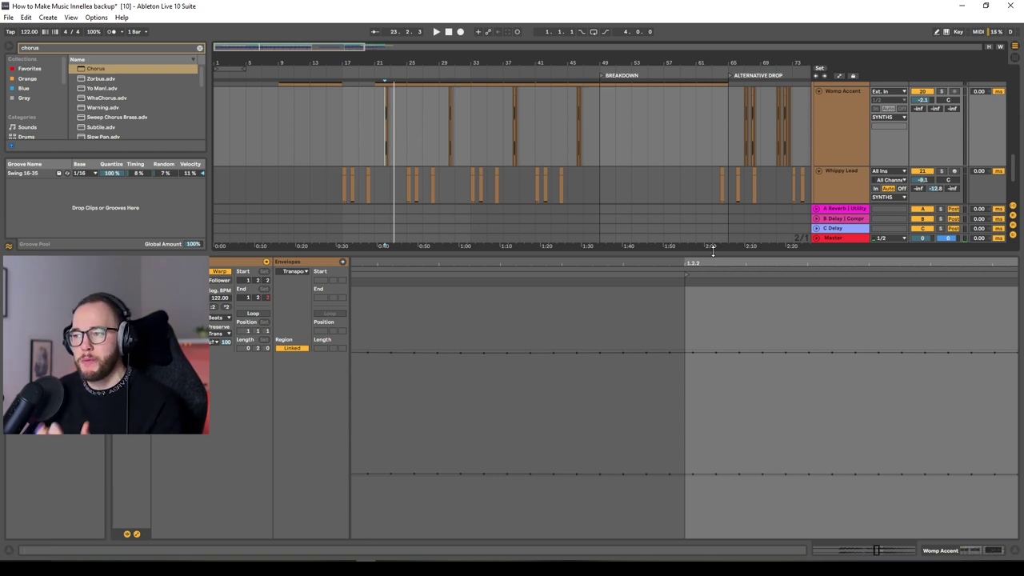
{"action": "left_click_drag", "start_coordinate": [712, 251], "coordinate": [659, 381]}
{"action": "scroll", "coordinate": [450, 212], "scroll_direction": "up", "scroll_amount": 4}
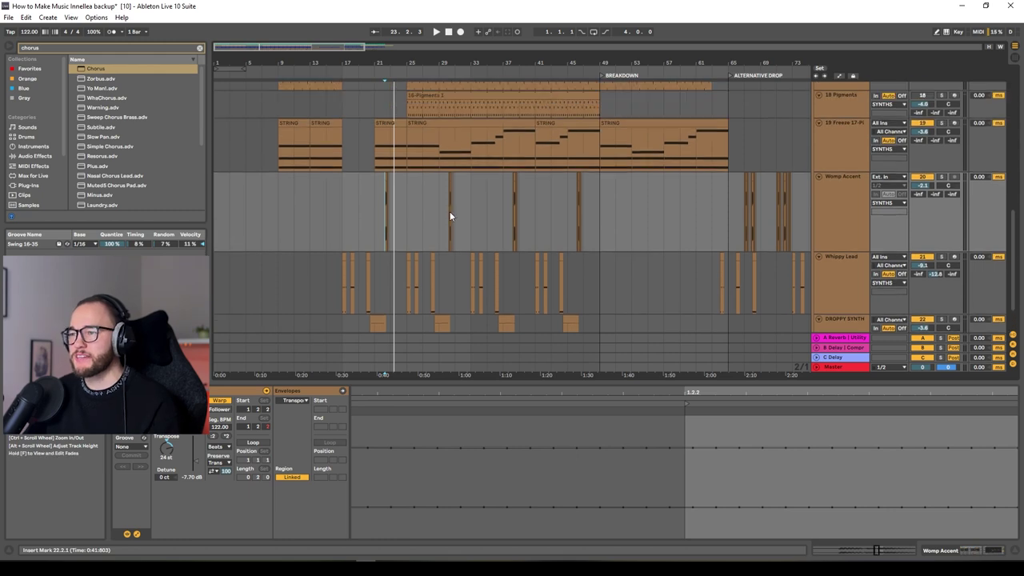
{"action": "left_click", "coordinate": [365, 207]}
{"action": "scroll", "coordinate": [366, 207], "scroll_direction": "up", "scroll_amount": 3}
{"action": "key", "text": "space"}
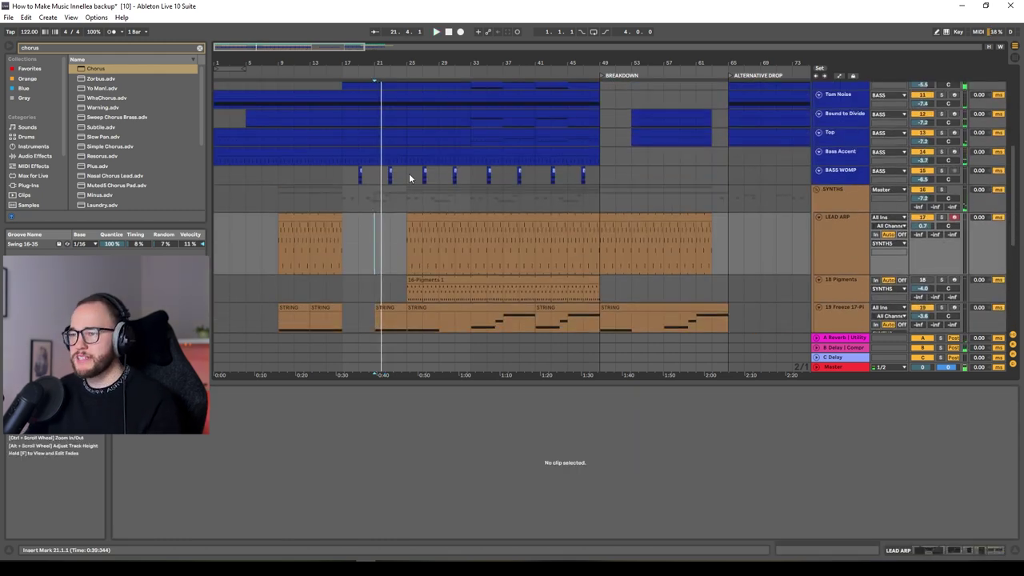
Play the arrangement from bar 25, where the LEAD ARP clip starts, while looking through the synth tracks
{"action": "left_click", "coordinate": [406, 247]}
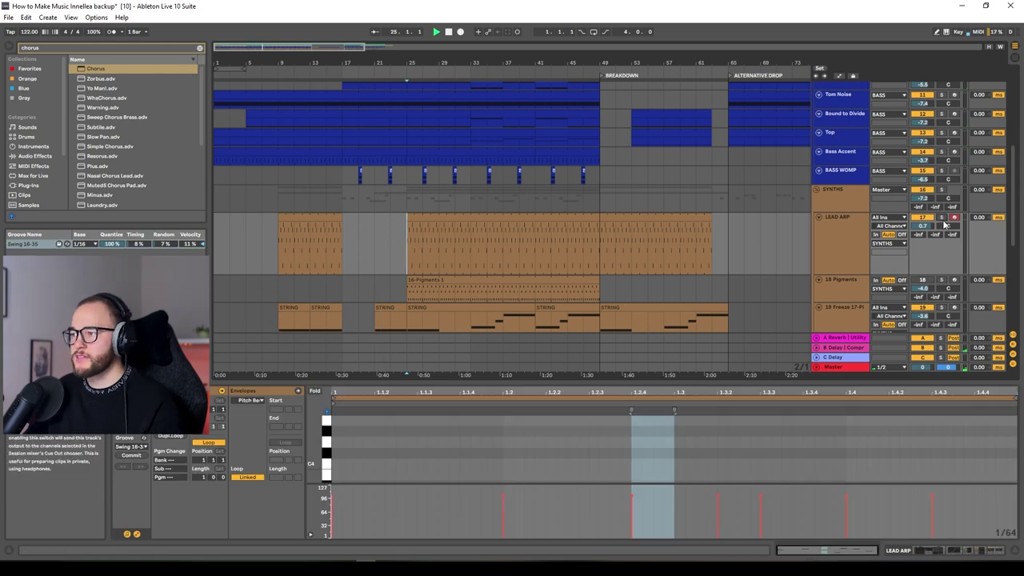
{"action": "scroll", "coordinate": [402, 242], "scroll_direction": "down", "scroll_amount": 2}
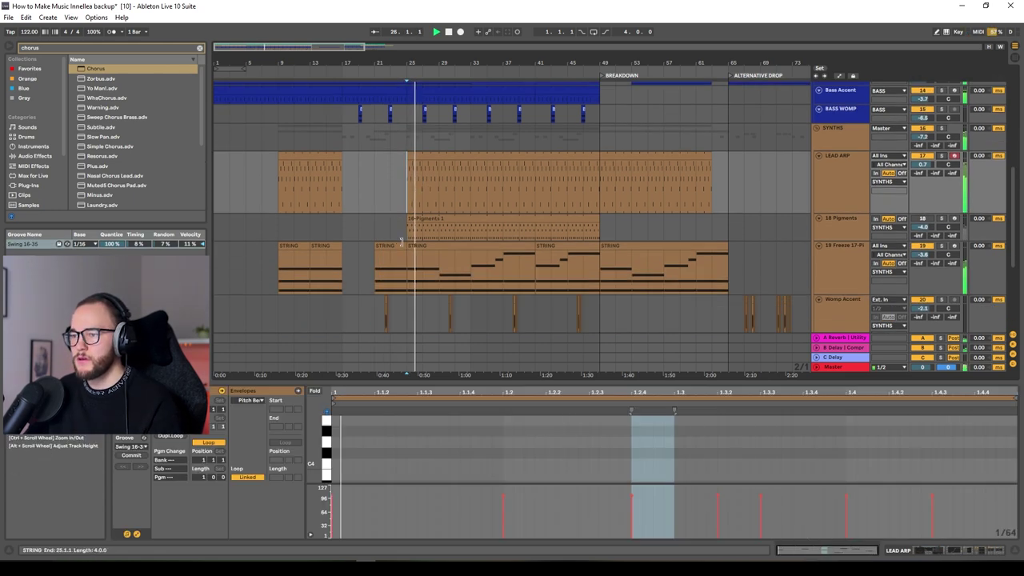
{"action": "scroll", "coordinate": [468, 208], "scroll_direction": "down", "scroll_amount": 3}
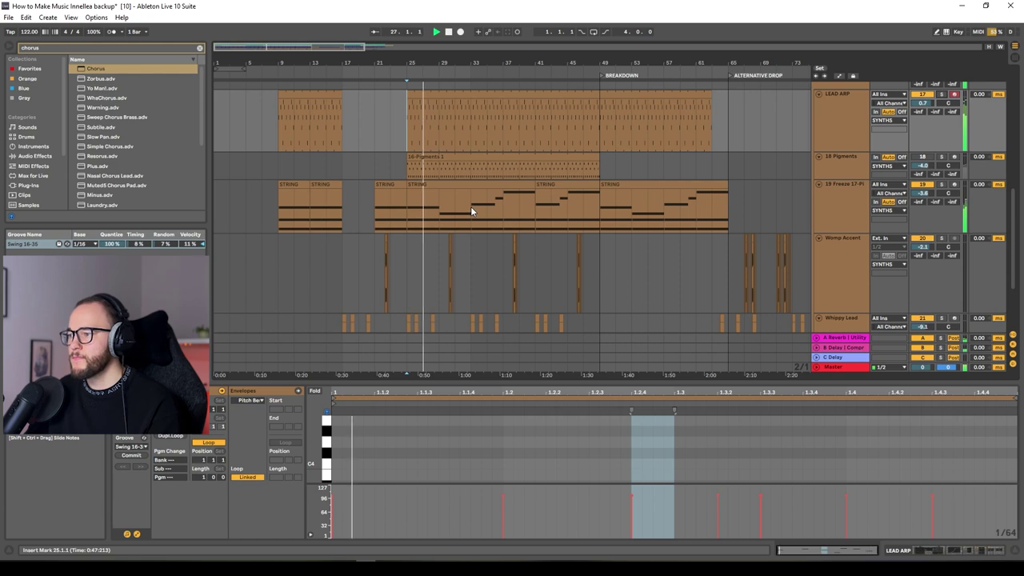
{"action": "scroll", "coordinate": [471, 206], "scroll_direction": "down", "scroll_amount": 3}
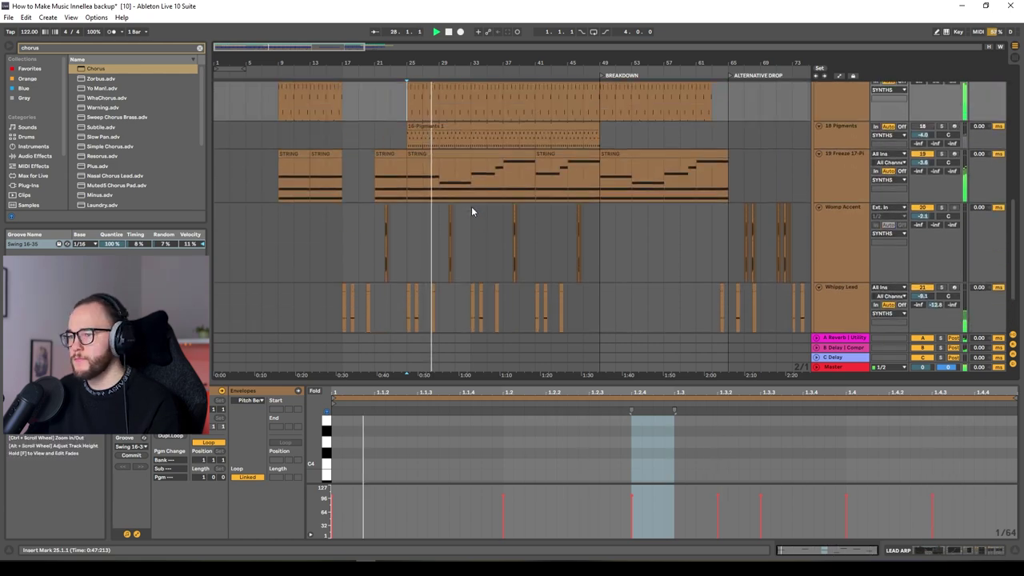
{"action": "scroll", "coordinate": [471, 207], "scroll_direction": "up", "scroll_amount": 3}
Show the automation lanes and play the STRING clip's rising frequency automation on 19 Freeze from bar 21
{"action": "key", "text": "a"}
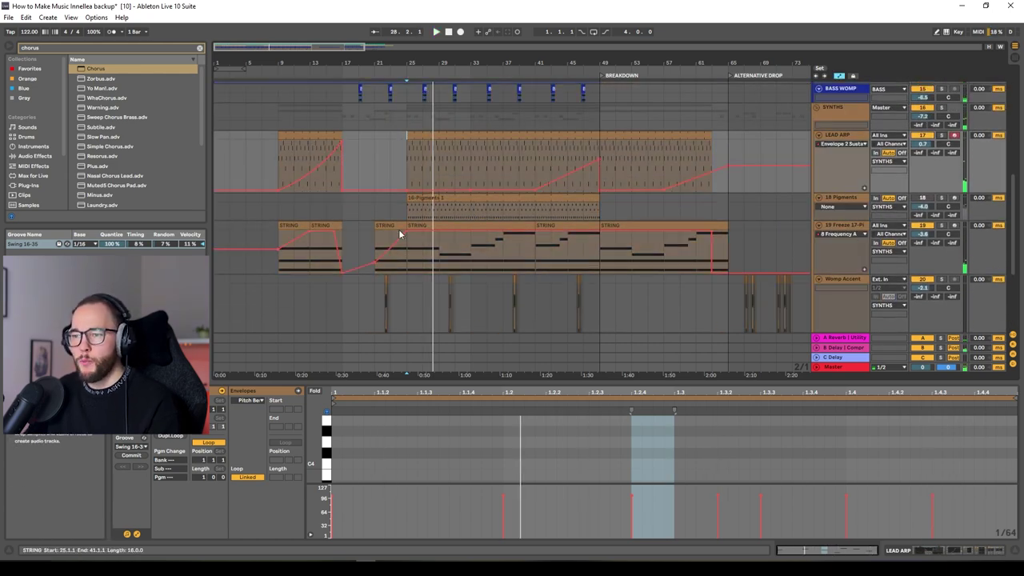
{"action": "left_click", "coordinate": [377, 237]}
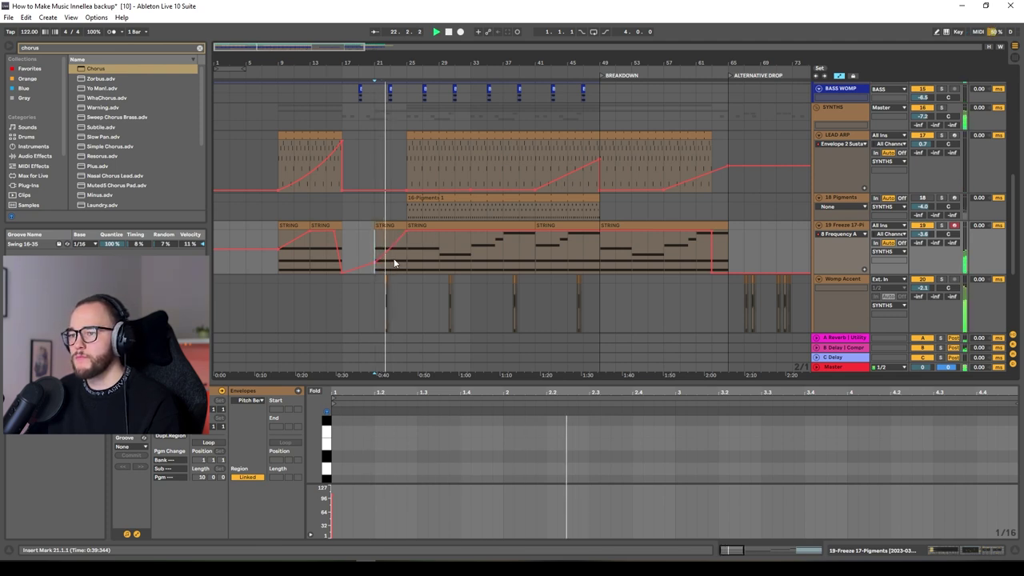
{"action": "scroll", "coordinate": [394, 262], "scroll_direction": "up", "scroll_amount": 5}
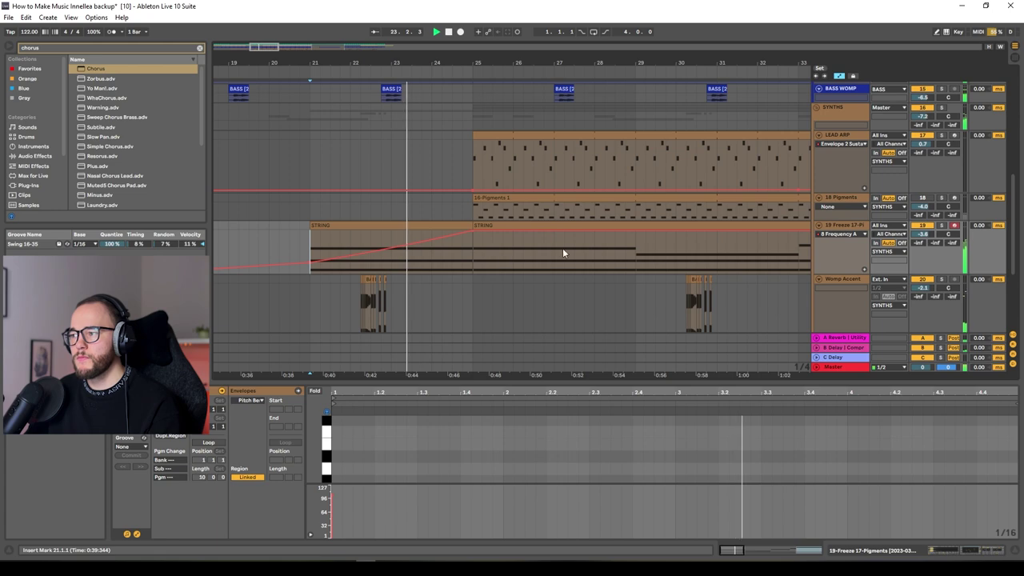
{"action": "scroll", "coordinate": [602, 253], "scroll_direction": "down", "scroll_amount": 5}
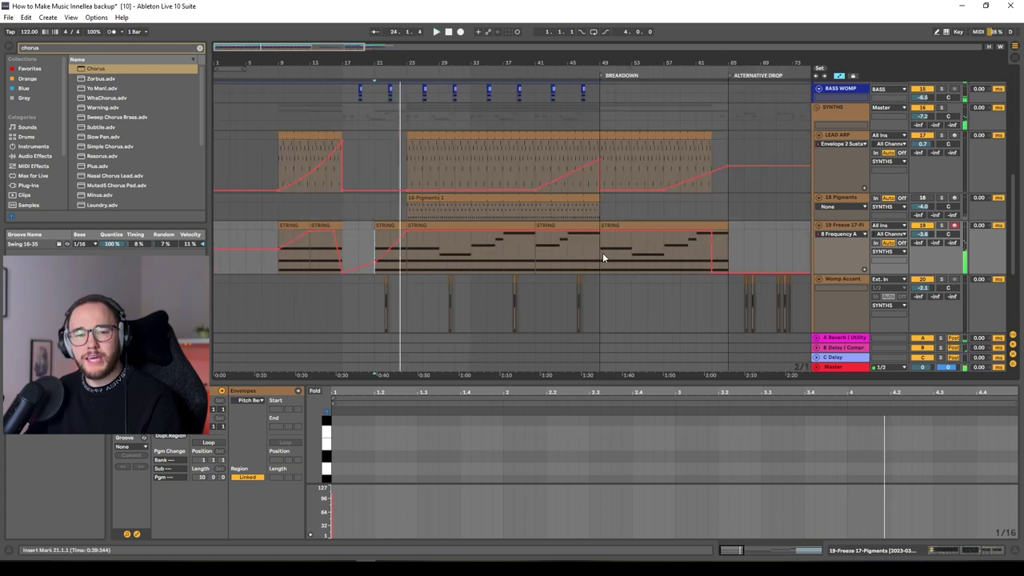
Display the 16th Groove track's Release Time automation in a taller lane ahead of the breakdown
{"action": "scroll", "coordinate": [600, 251], "scroll_direction": "up", "scroll_amount": 3}
{"action": "scroll", "coordinate": [577, 244], "scroll_direction": "up", "scroll_amount": 6}
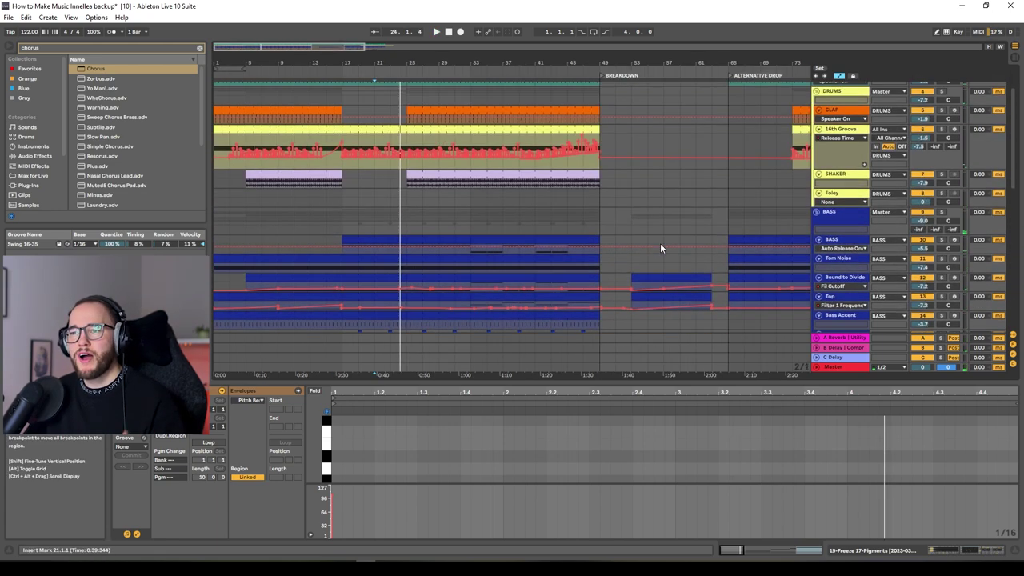
{"action": "left_click", "coordinate": [583, 152]}
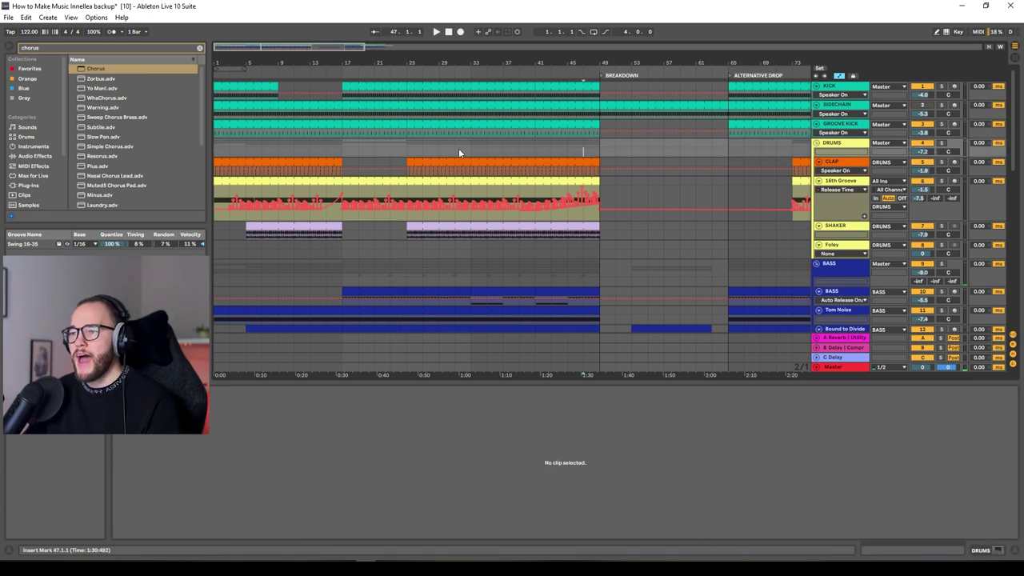
{"action": "scroll", "coordinate": [537, 200], "scroll_direction": "up", "scroll_amount": 3}
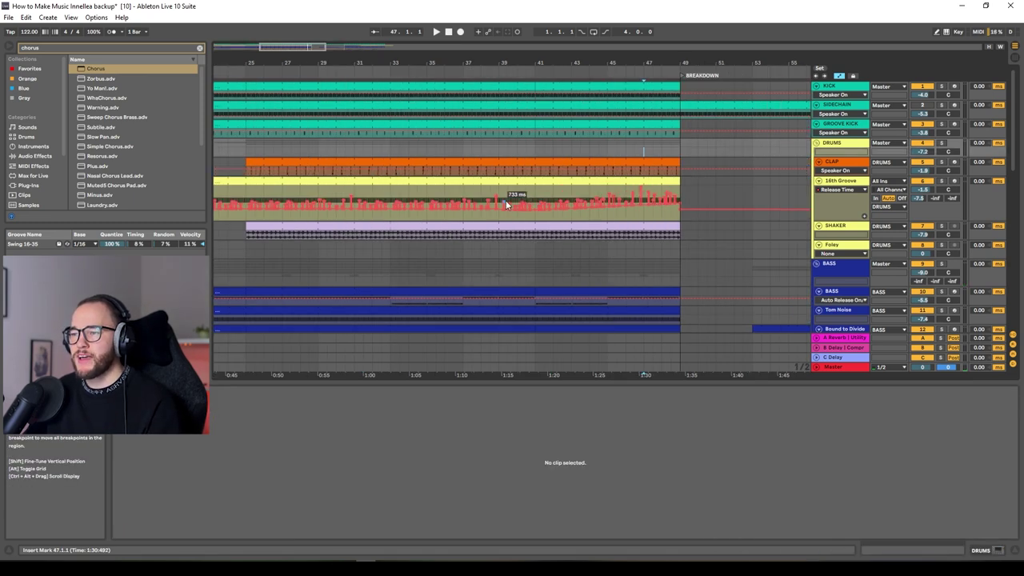
{"action": "left_click", "coordinate": [842, 206]}
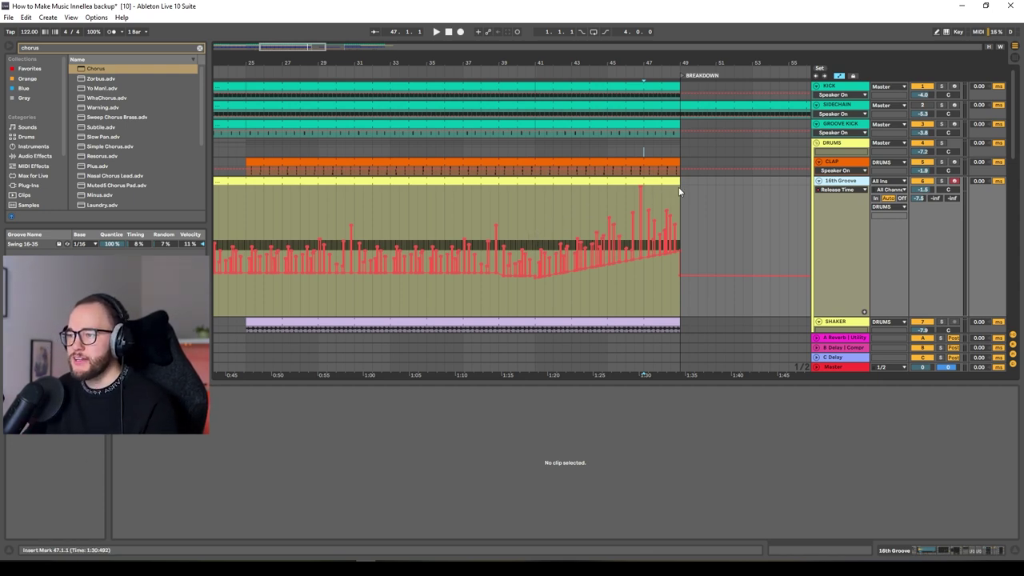
Highlight the rising Release Time automation on 16th Groove between bars 41 and 49
{"action": "left_click_drag", "start_coordinate": [678, 186], "coordinate": [541, 220]}
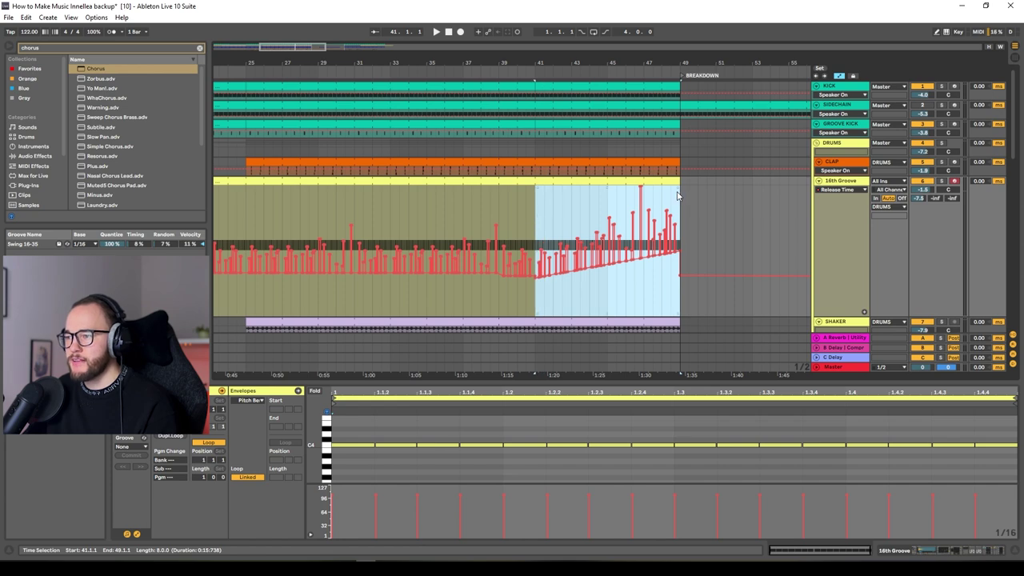
{"action": "mouse_move", "coordinate": [537, 184]}
{"action": "left_mouse_down"}
{"action": "mouse_move", "coordinate": [537, 208]}
{"action": "mouse_move", "coordinate": [537, 172]}
{"action": "mouse_move", "coordinate": [537, 208]}
{"action": "mouse_move", "coordinate": [537, 187]}
{"action": "left_mouse_up"}
{"action": "left_click", "coordinate": [561, 218]}
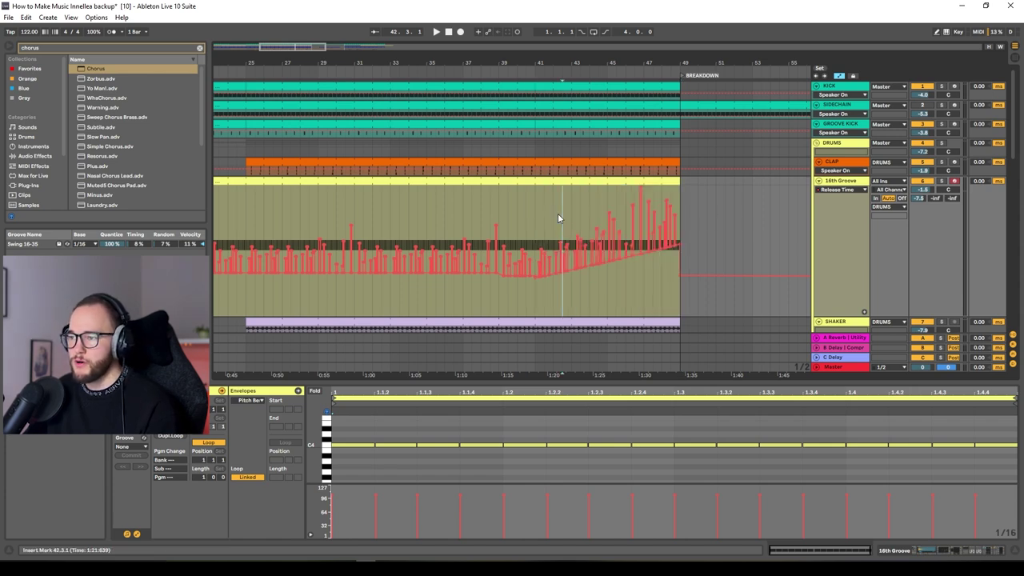
Solo the 16th Groove track and play its build-up leading into the breakdown
{"action": "left_click", "coordinate": [943, 182]}
{"action": "key", "text": "space"}
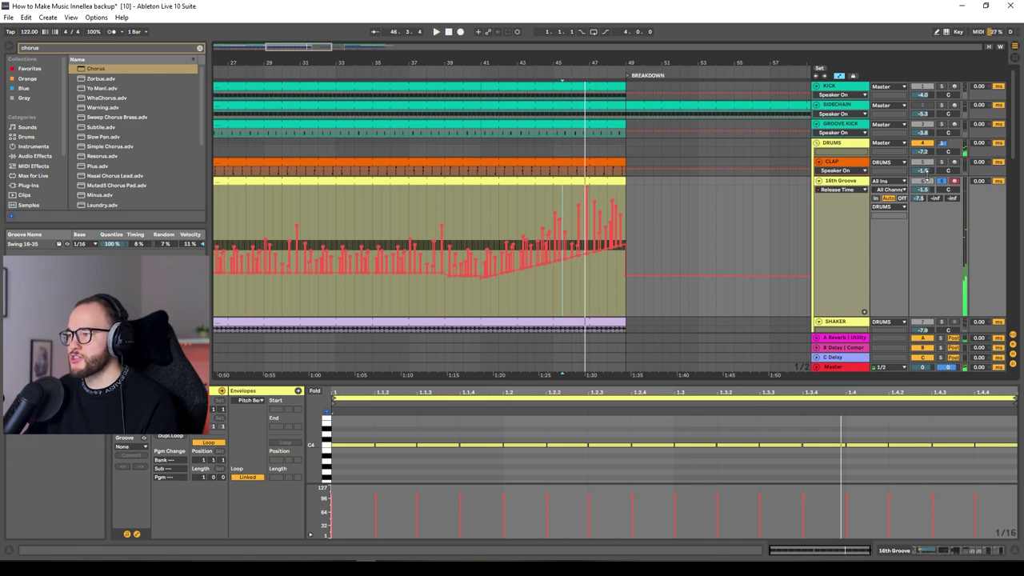
{"action": "key", "text": "space"}
Place the insert marker at the start of the BREAKDOWN, bar 49, and examine the gap before ALTERNATIVE DROP
{"action": "scroll", "coordinate": [788, 217], "scroll_direction": "down", "scroll_amount": 3}
{"action": "left_click", "coordinate": [469, 220]}
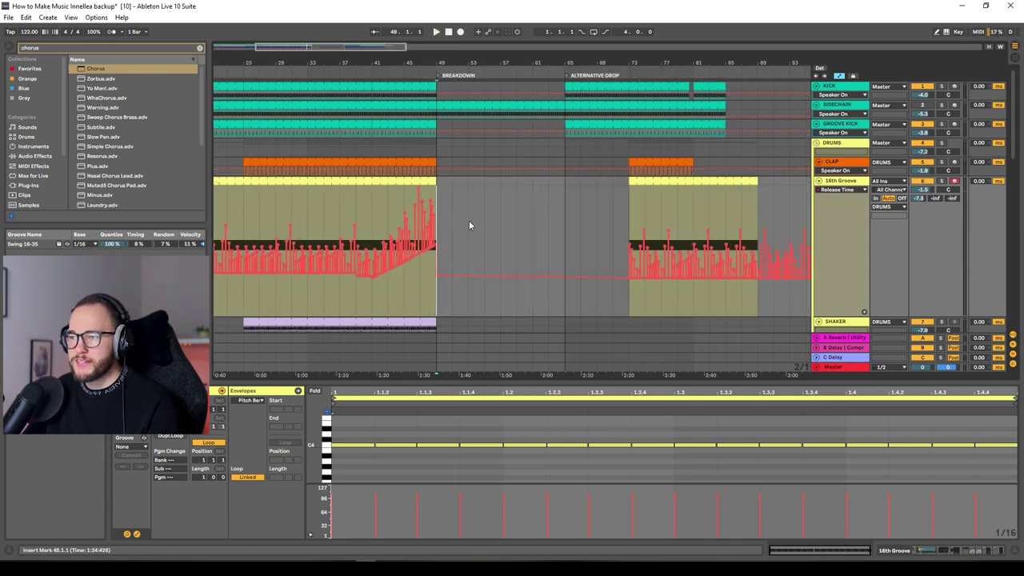
{"action": "left_click", "coordinate": [556, 199]}
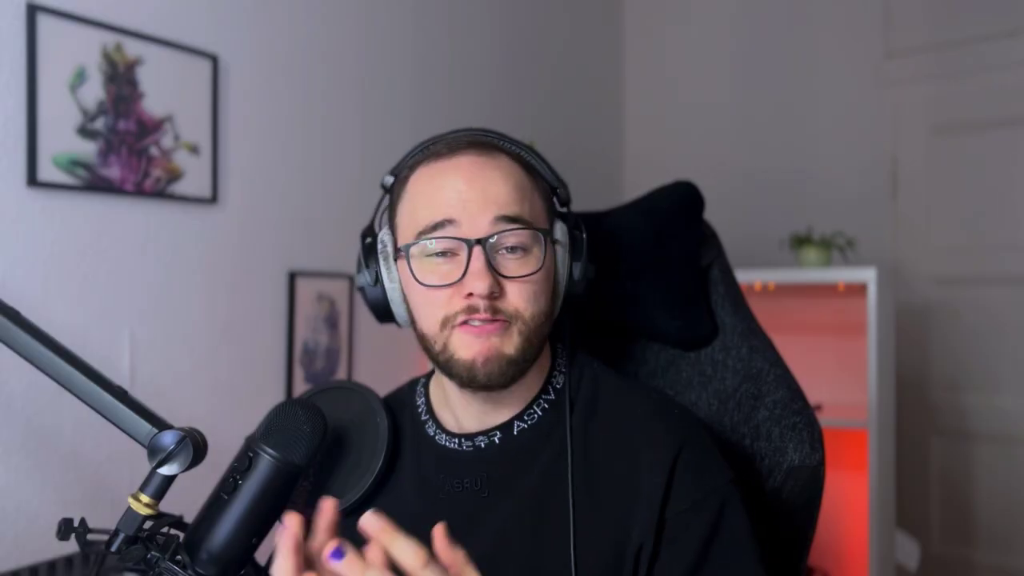